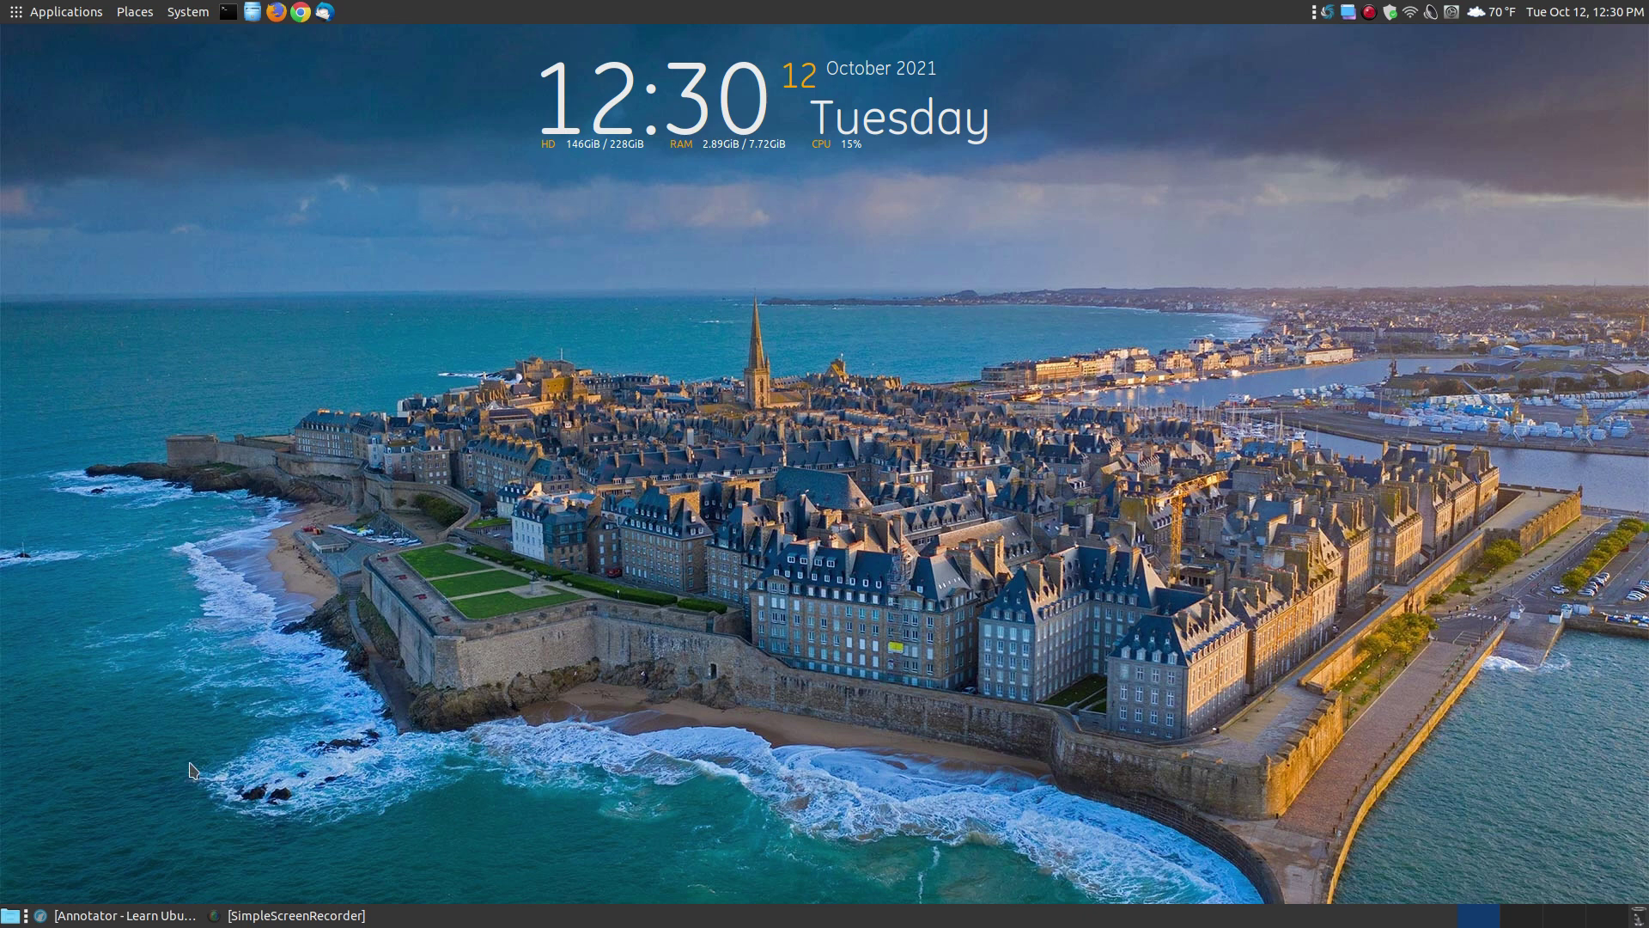
Step: Restore the minimized Firefox window showing the 'Annotator - Learn Ubuntu' tutorial page
{"action": "left_click", "coordinate": [151, 912]}
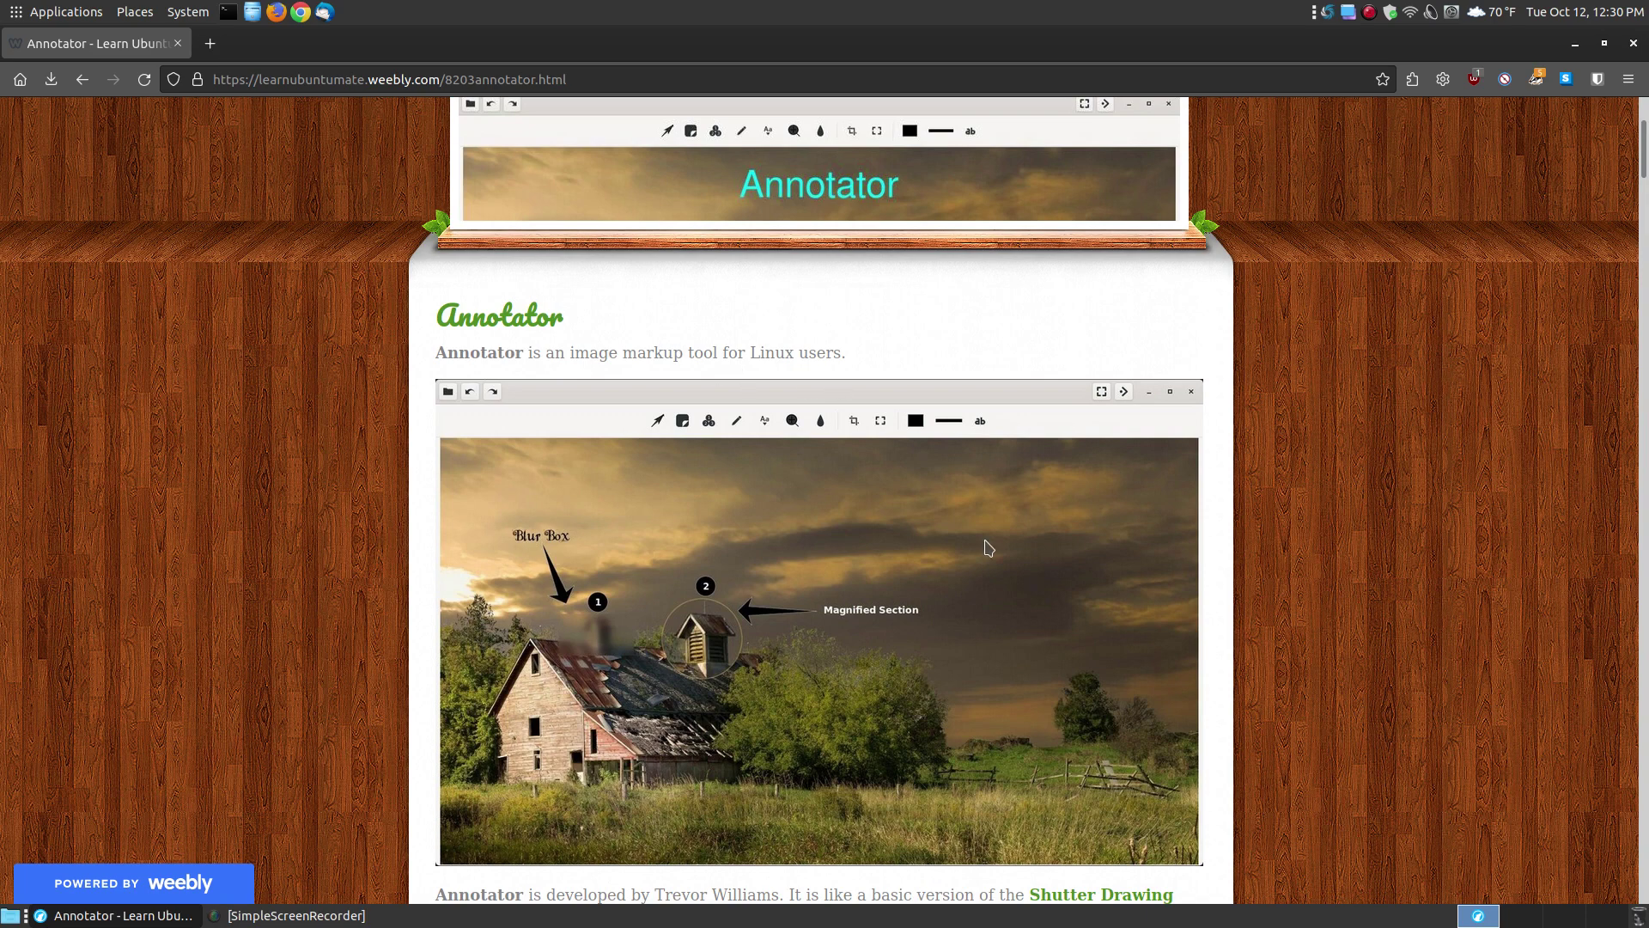
Step: Scroll the Annotator tutorial down toward the How to Install Annotator section
{"action": "scroll", "coordinate": [985, 543], "scroll_direction": "down", "scroll_amount": 5}
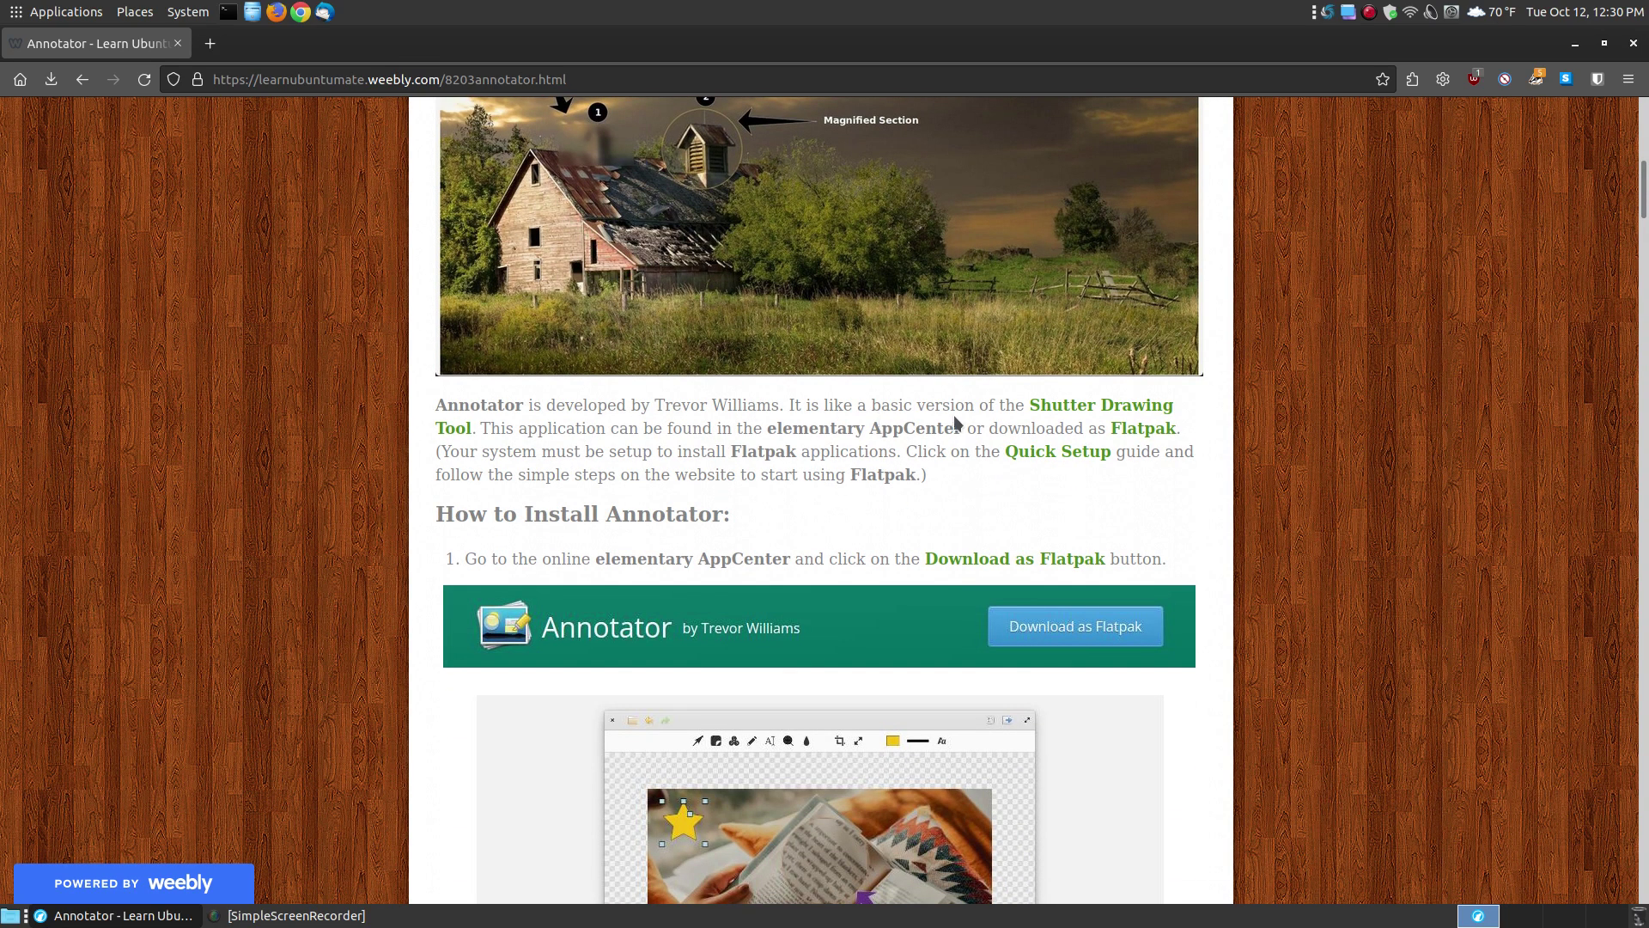
{"action": "left_click", "coordinate": [1067, 417]}
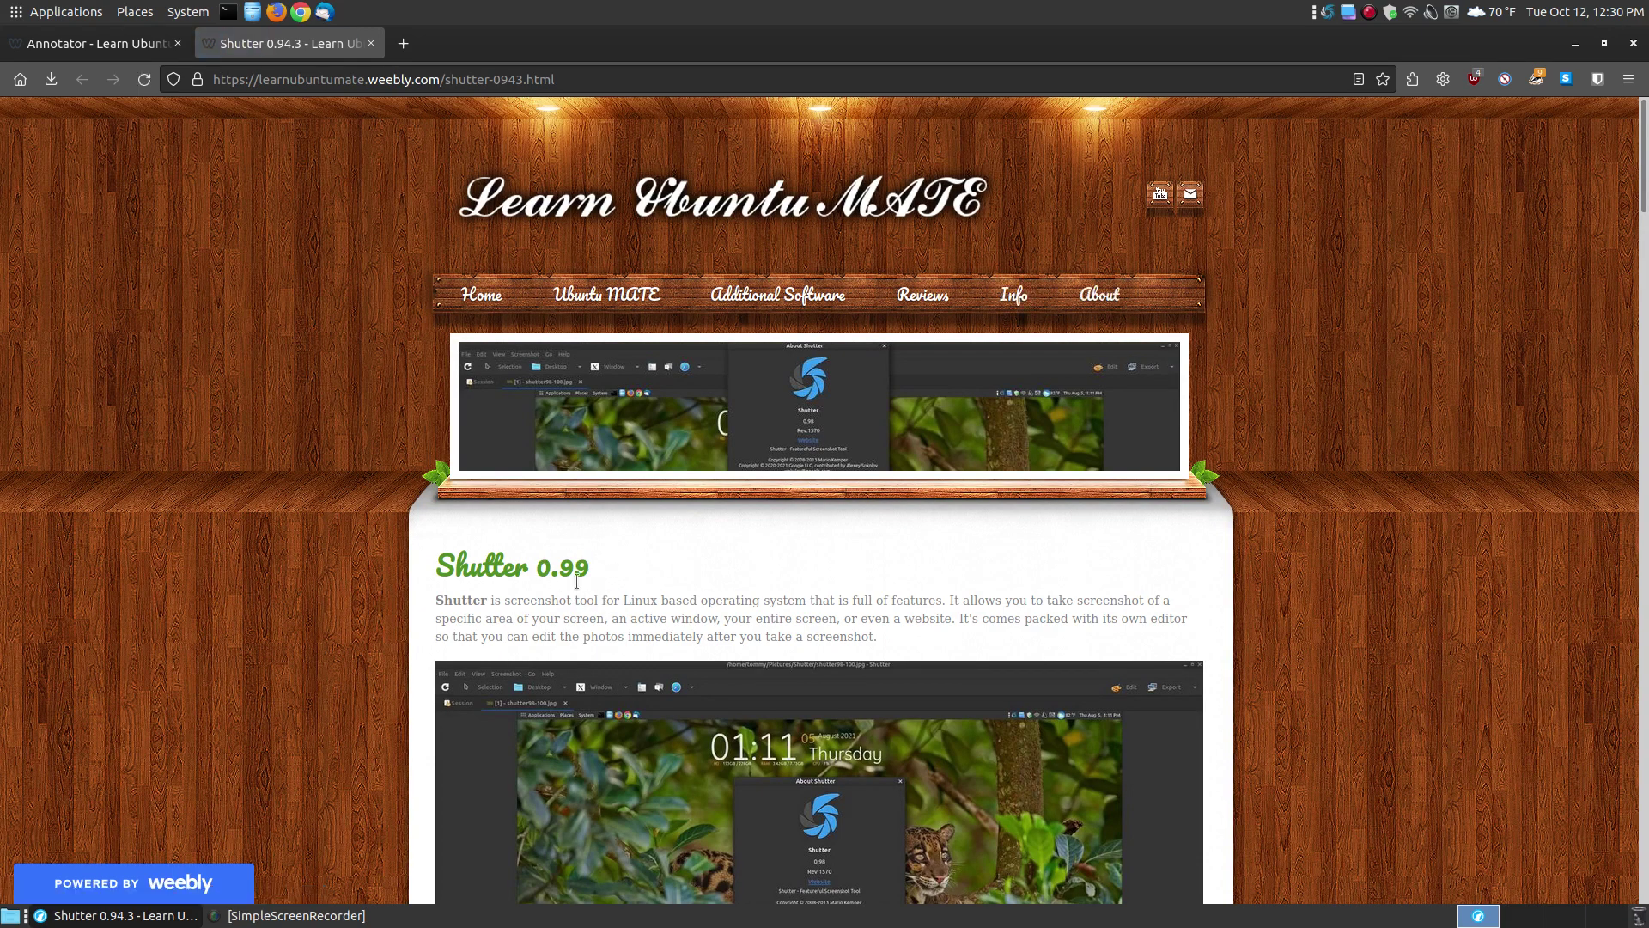
{"action": "scroll", "coordinate": [574, 584], "scroll_direction": "down", "scroll_amount": 3}
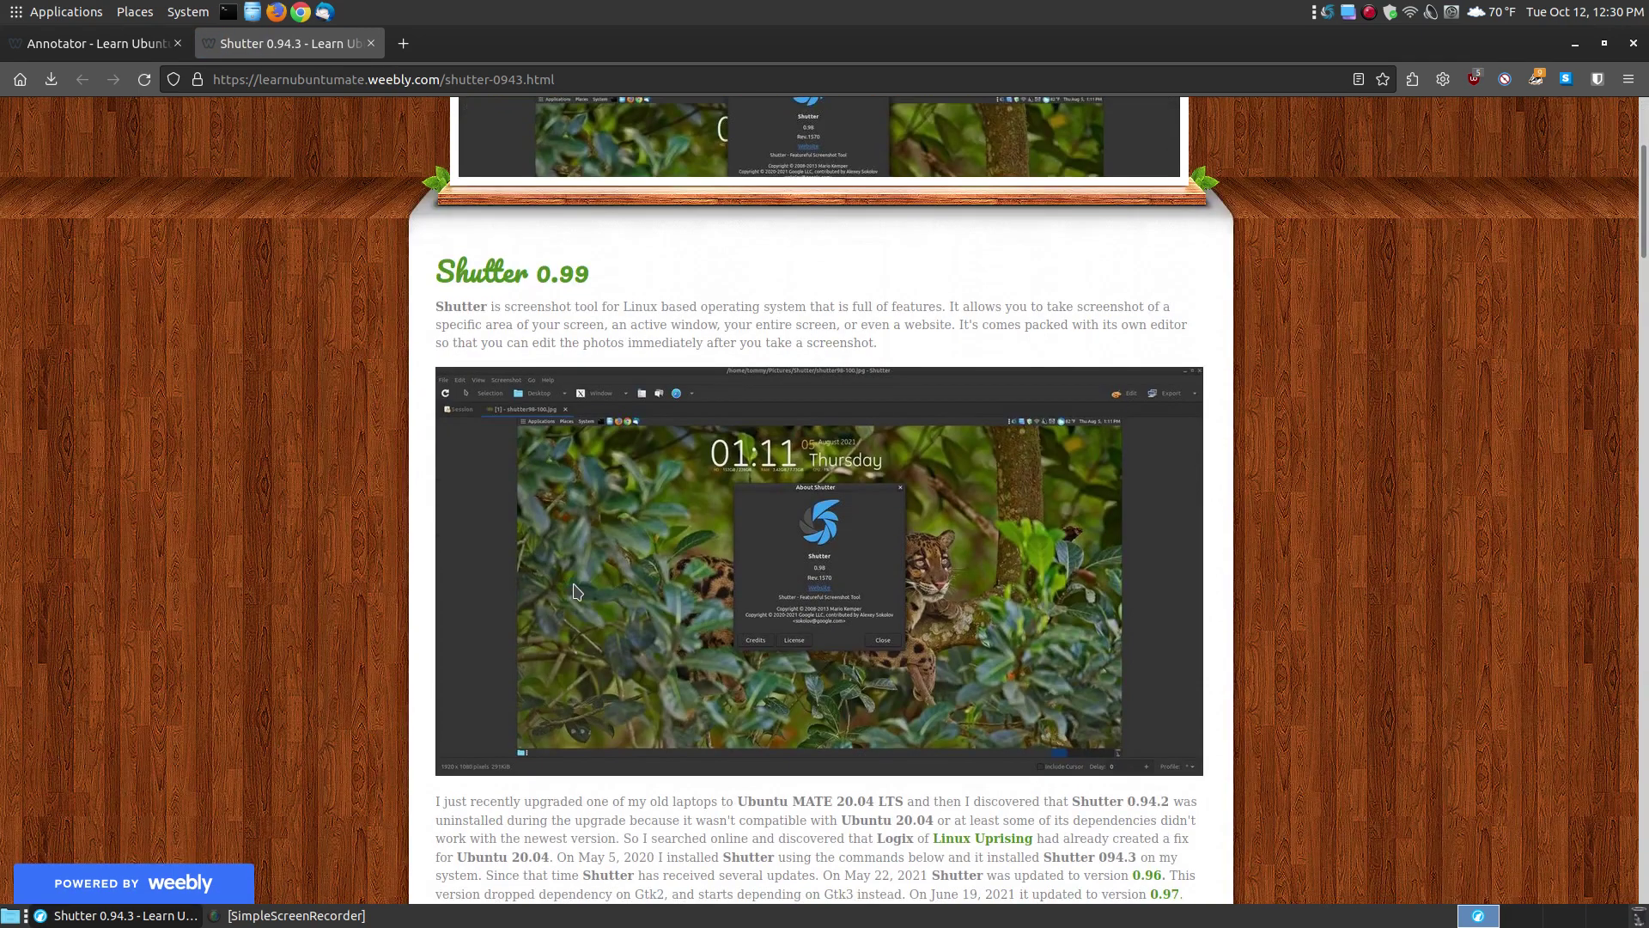
{"action": "scroll", "coordinate": [576, 593], "scroll_direction": "down", "scroll_amount": 5}
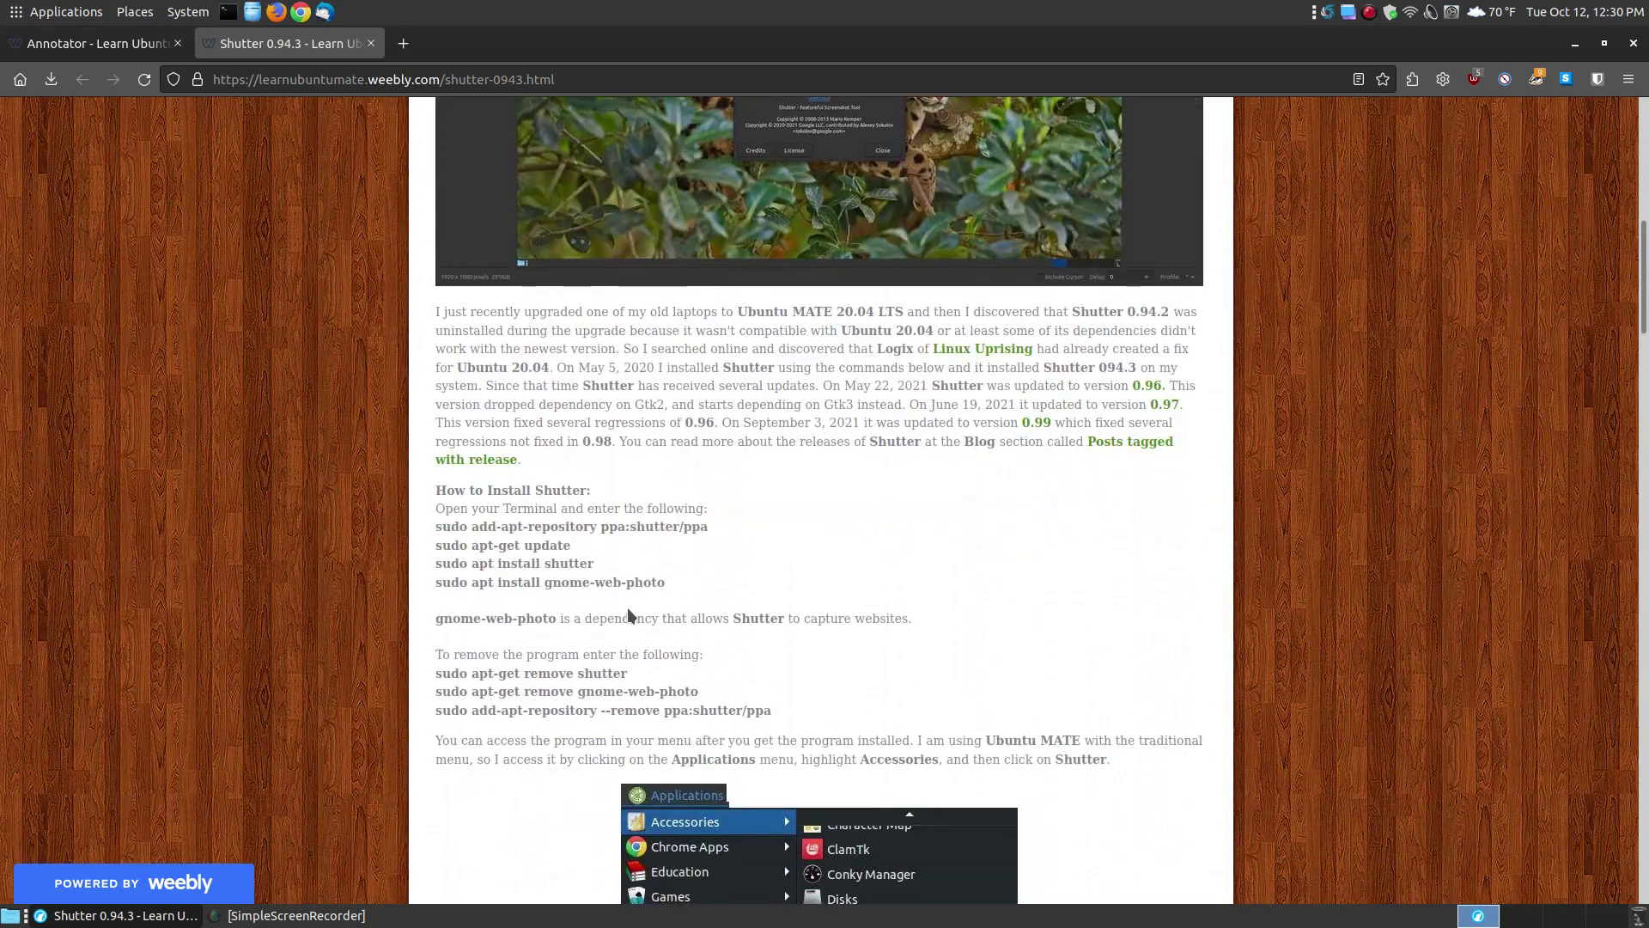
{"action": "scroll", "coordinate": [845, 595], "scroll_direction": "up", "scroll_amount": 6}
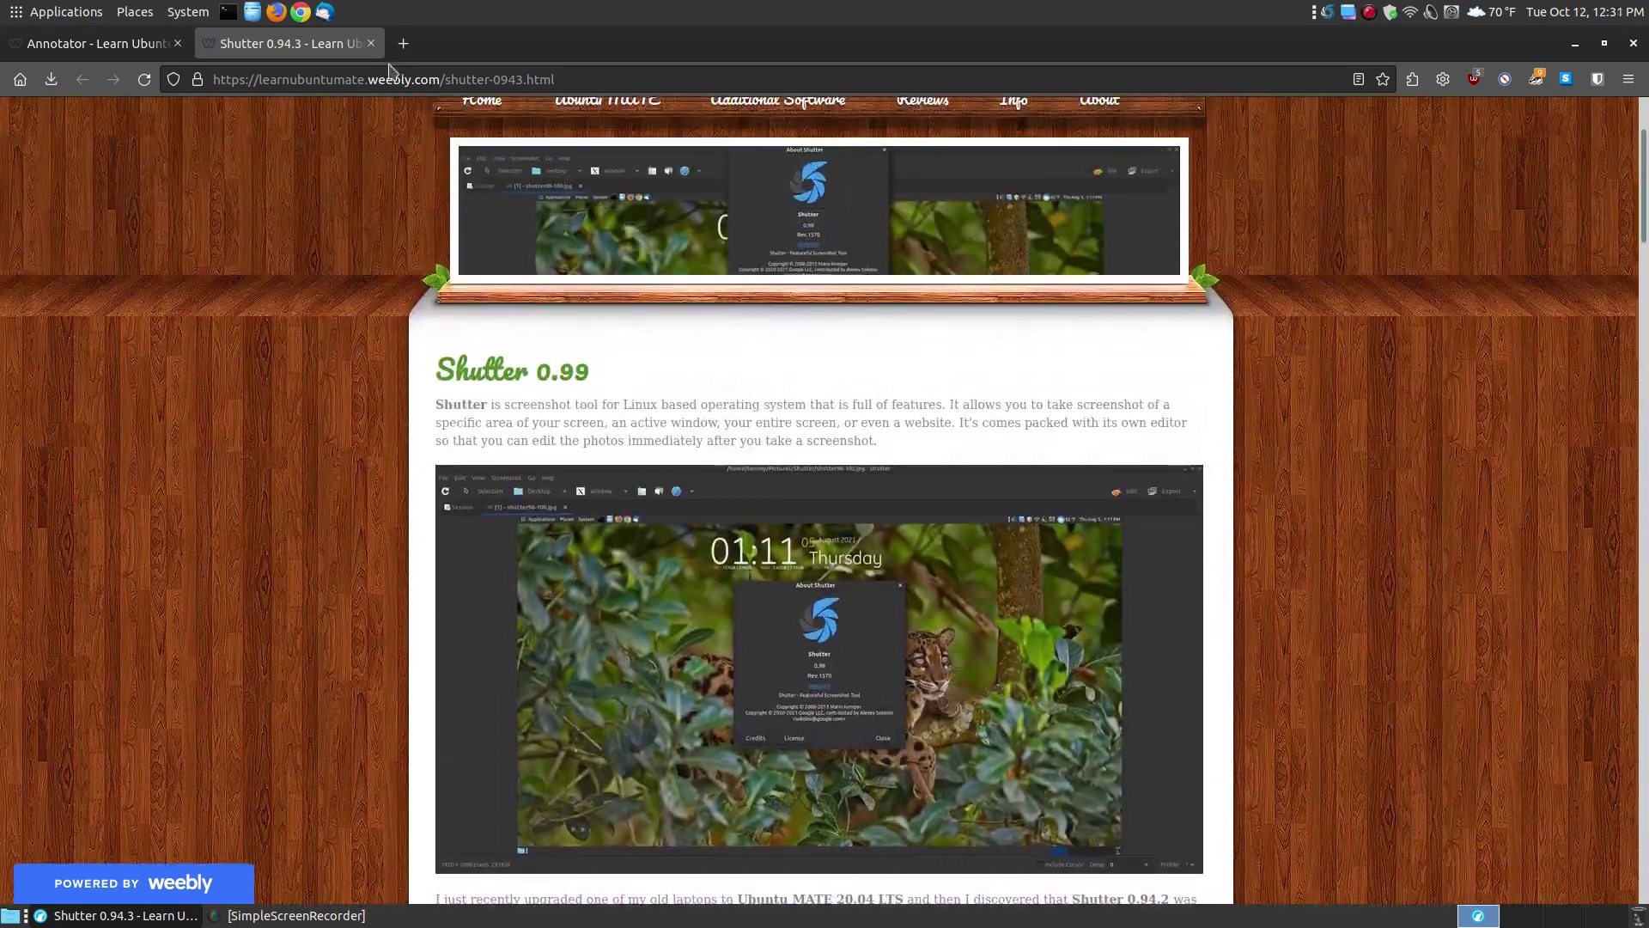
{"action": "left_click", "coordinate": [370, 43]}
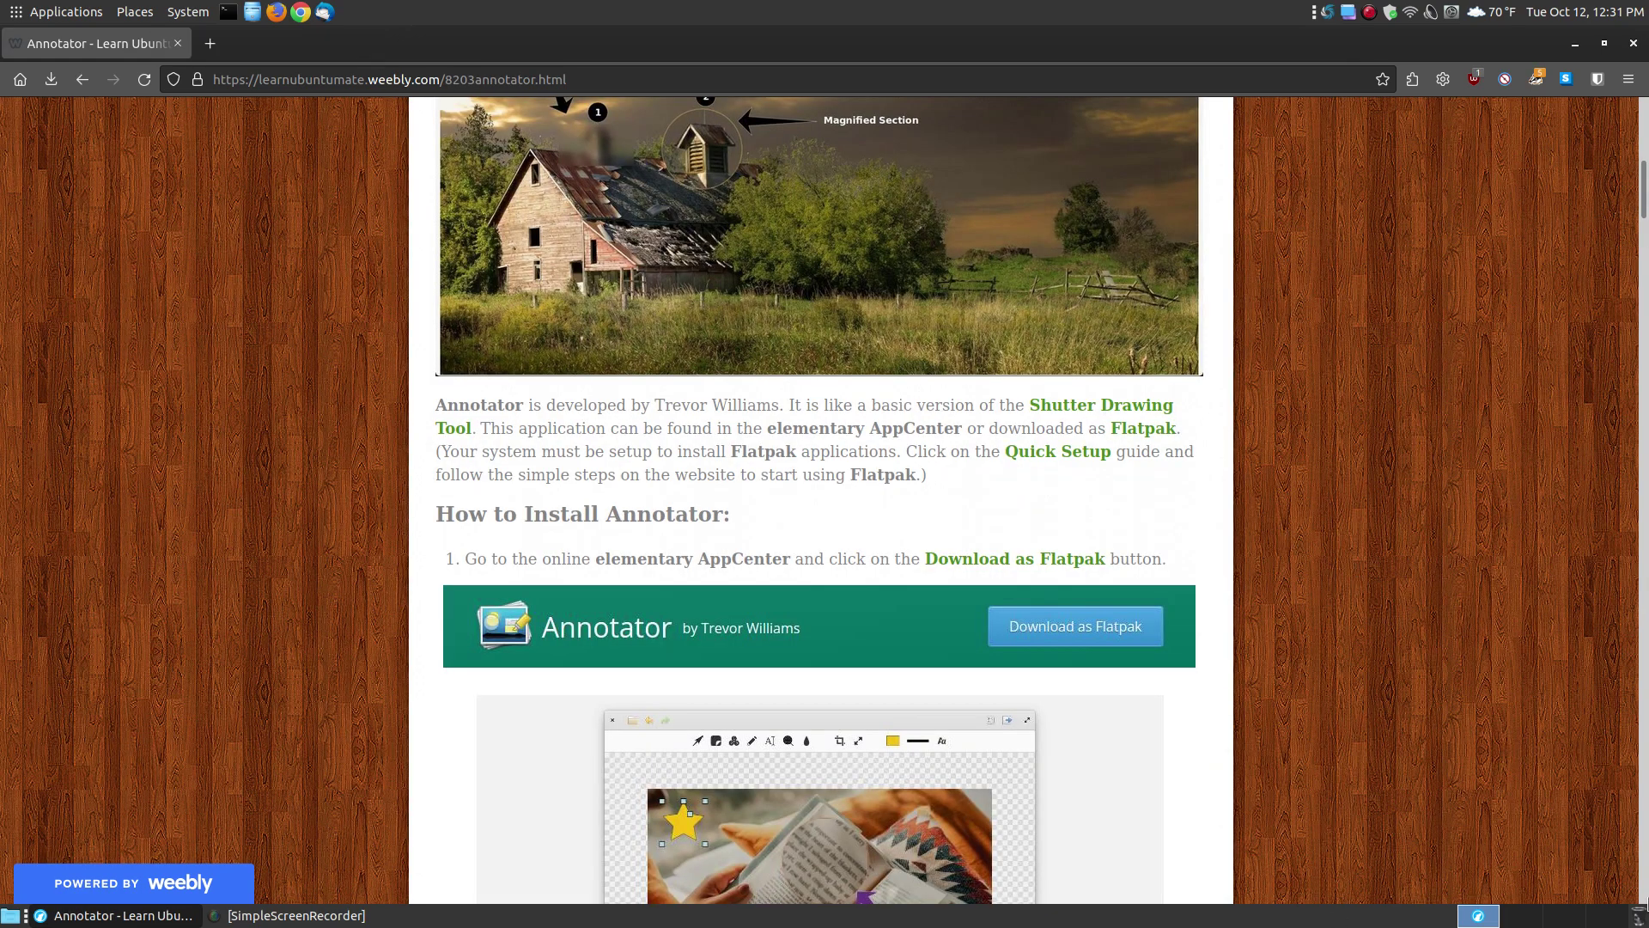
Step: Follow the 'Download as Flatpak' link in install step 1 to Annotator's elementary AppCenter page
{"action": "scroll", "coordinate": [1385, 704], "scroll_direction": "down", "scroll_amount": 2}
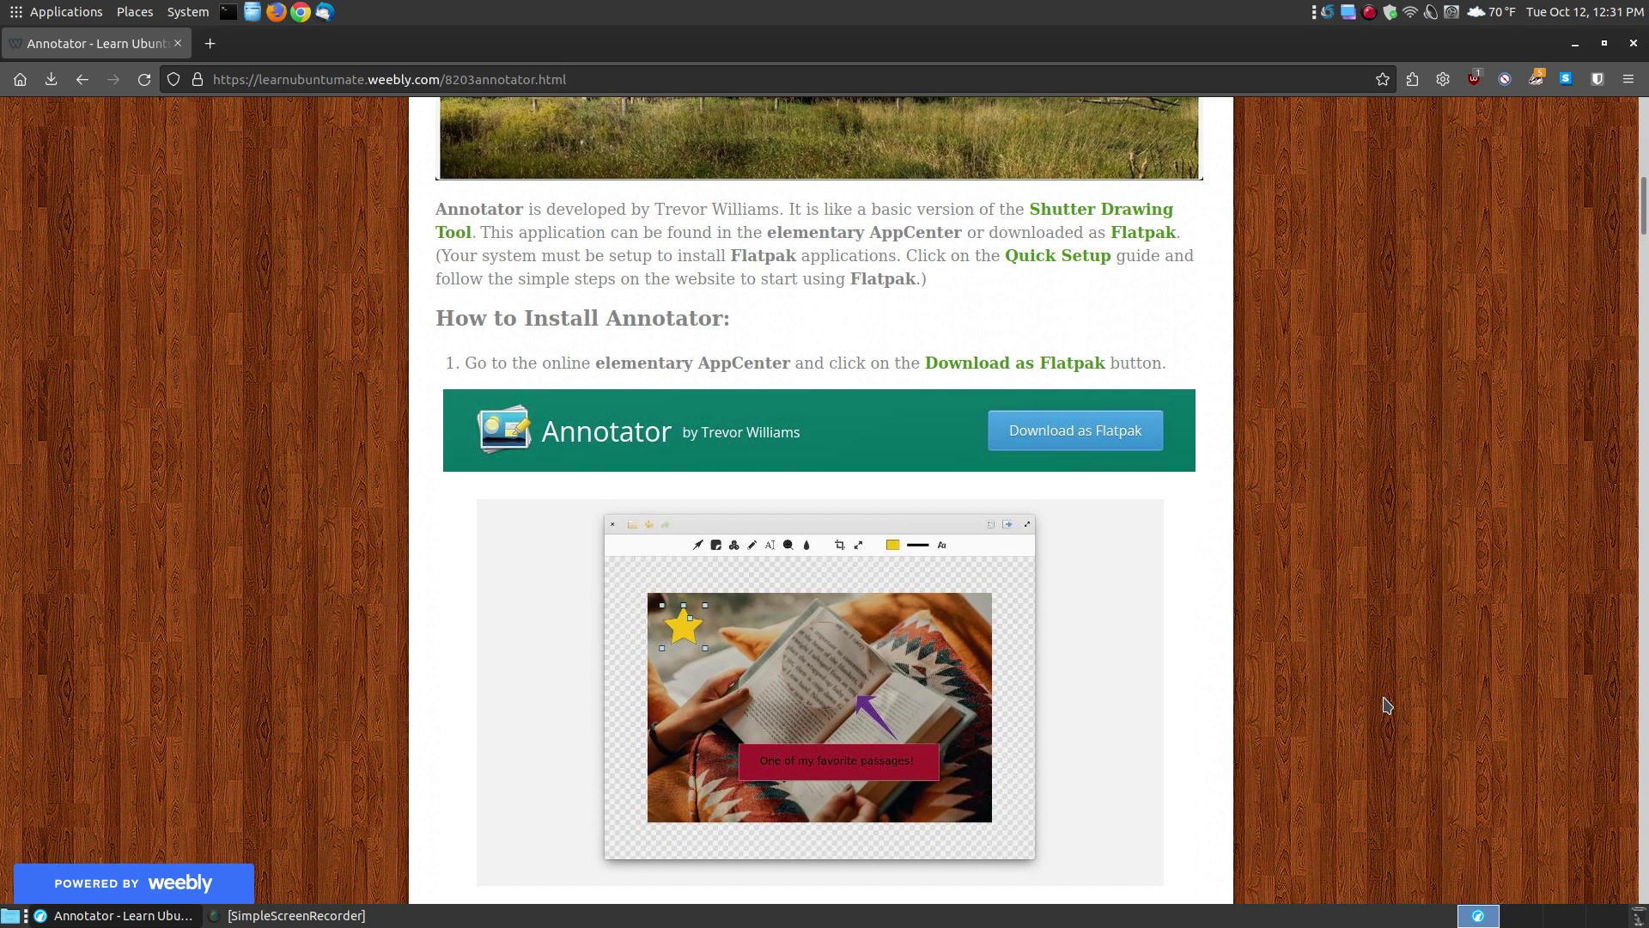
{"action": "scroll", "coordinate": [1386, 704], "scroll_direction": "down", "scroll_amount": 1}
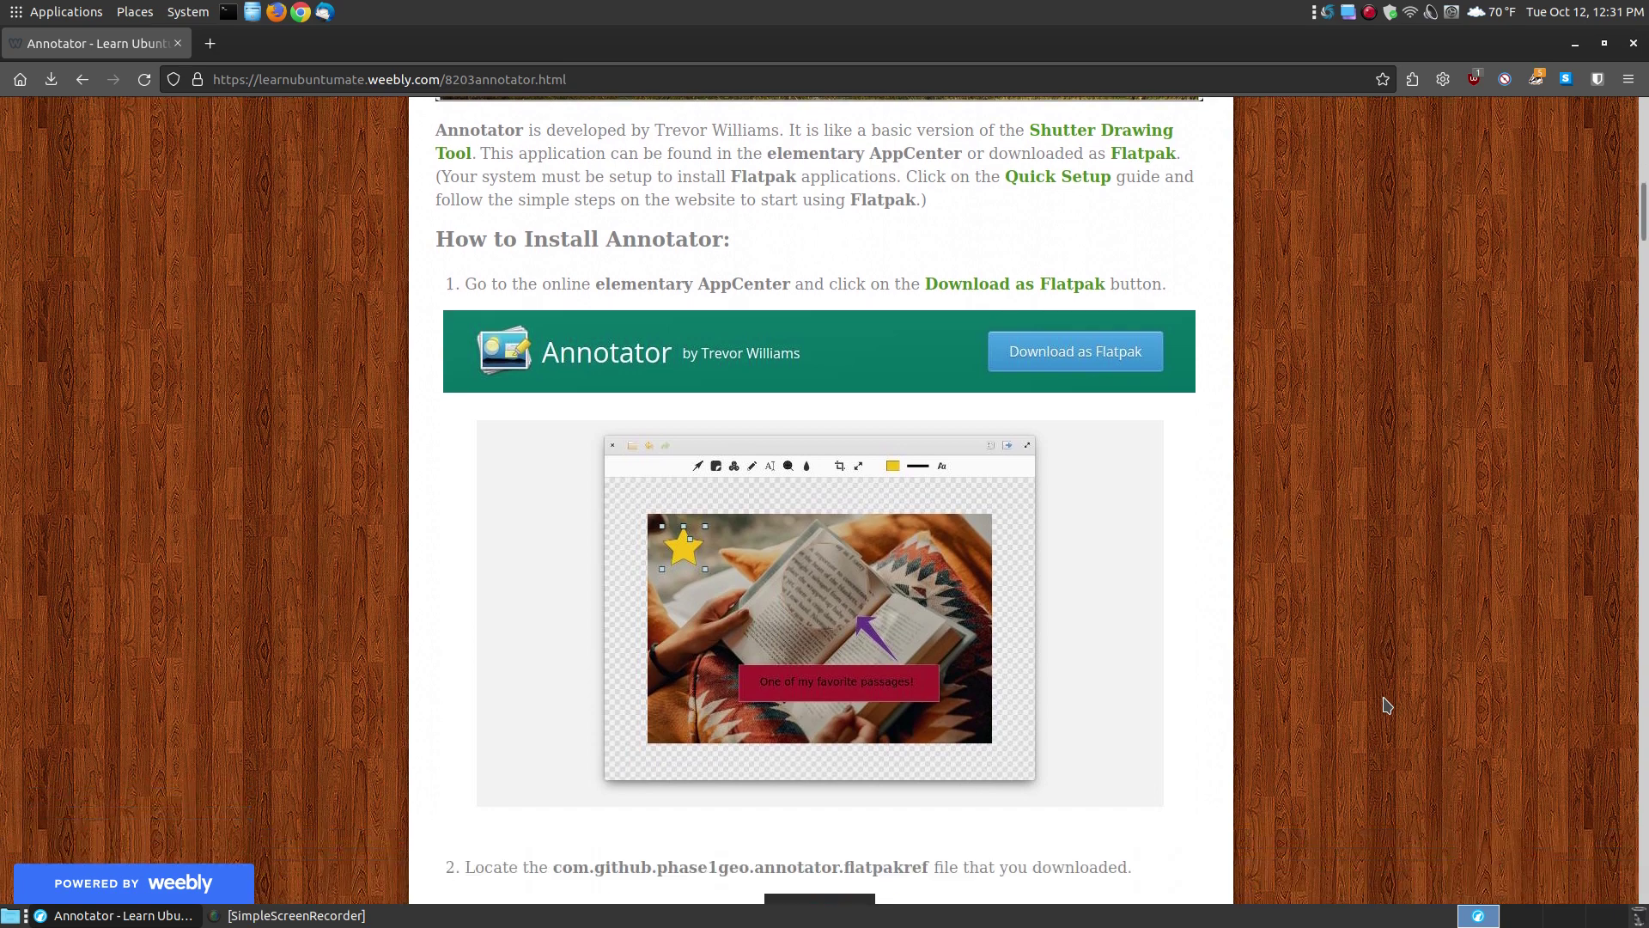
{"action": "scroll", "coordinate": [1215, 665], "scroll_direction": "up", "scroll_amount": 1}
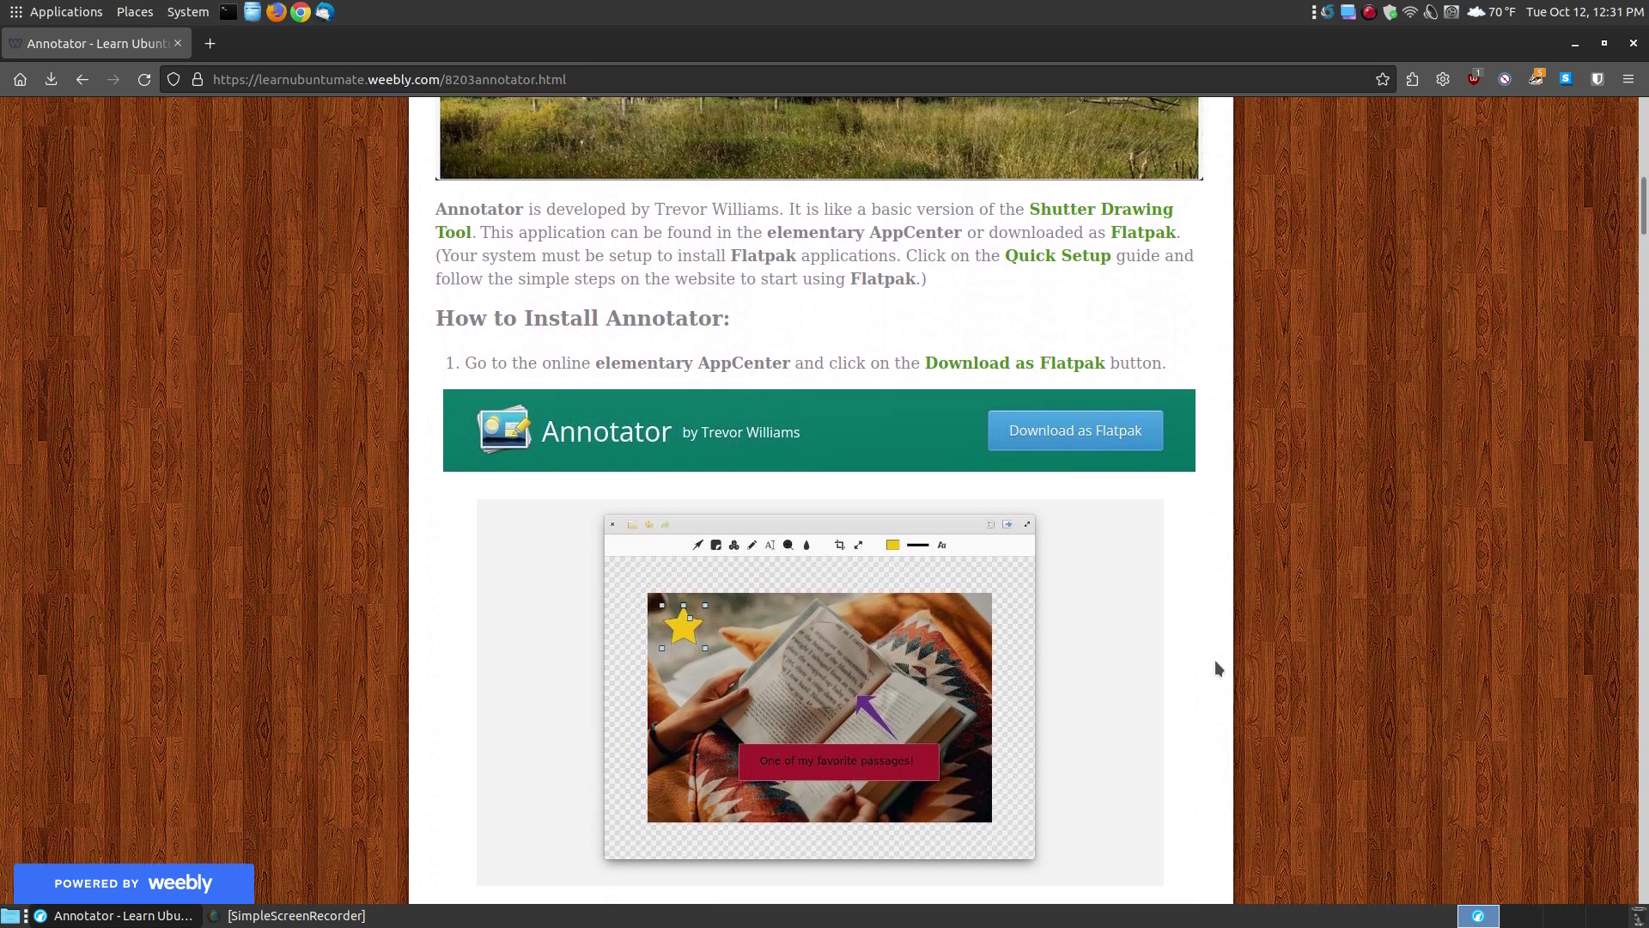
{"action": "scroll", "coordinate": [1214, 660], "scroll_direction": "down", "scroll_amount": 2}
{"action": "scroll", "coordinate": [1213, 656], "scroll_direction": "up", "scroll_amount": 2}
{"action": "left_click", "coordinate": [1059, 364]}
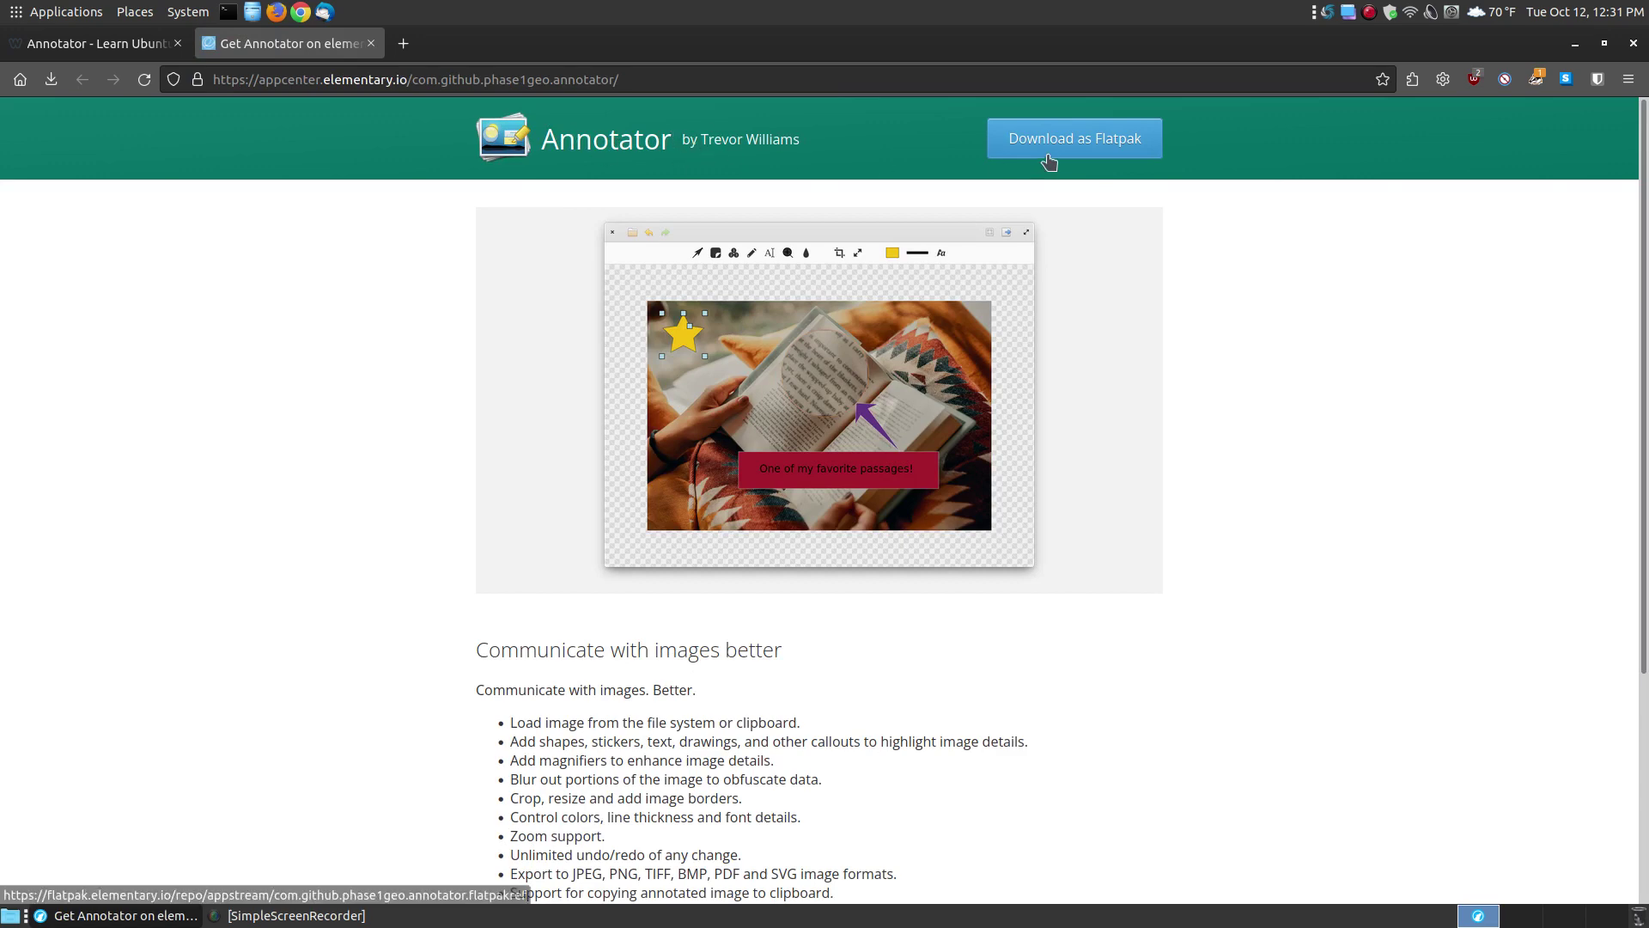
Step: Look over Annotator's AppCenter store page, then close that tab to return to the tutorial
{"action": "mouse_move", "coordinate": [1642, 294]}
{"action": "left_mouse_down"}
{"action": "mouse_move", "coordinate": [1641, 487]}
{"action": "mouse_move", "coordinate": [1627, 269]}
{"action": "left_mouse_up"}
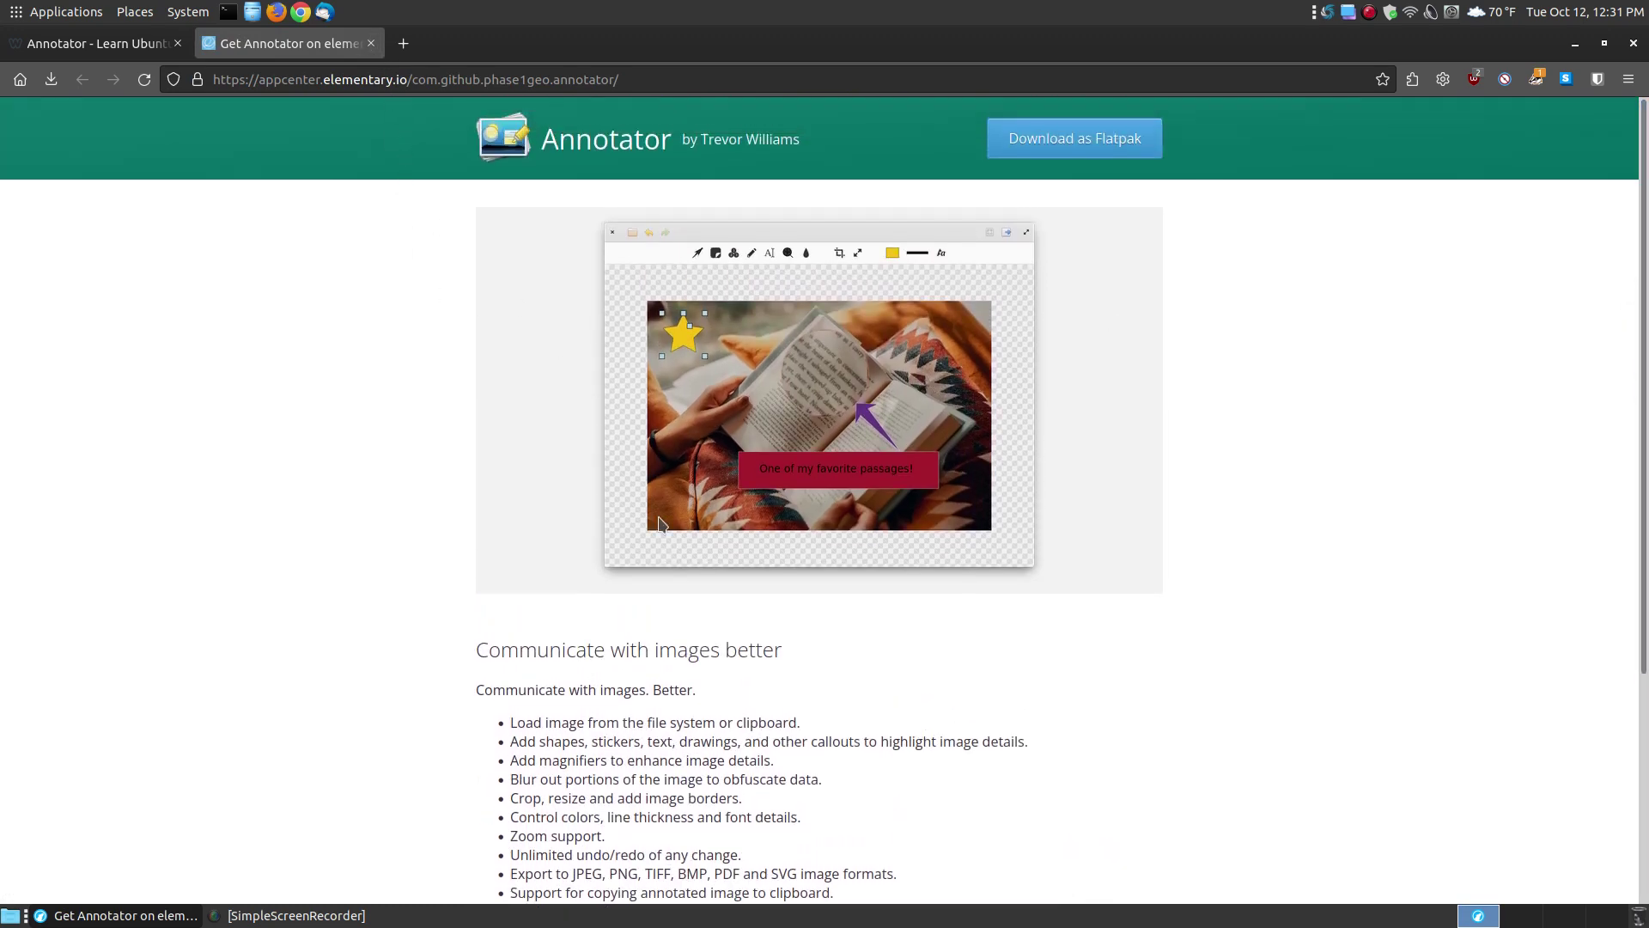
{"action": "scroll", "coordinate": [658, 516], "scroll_direction": "down", "scroll_amount": 3}
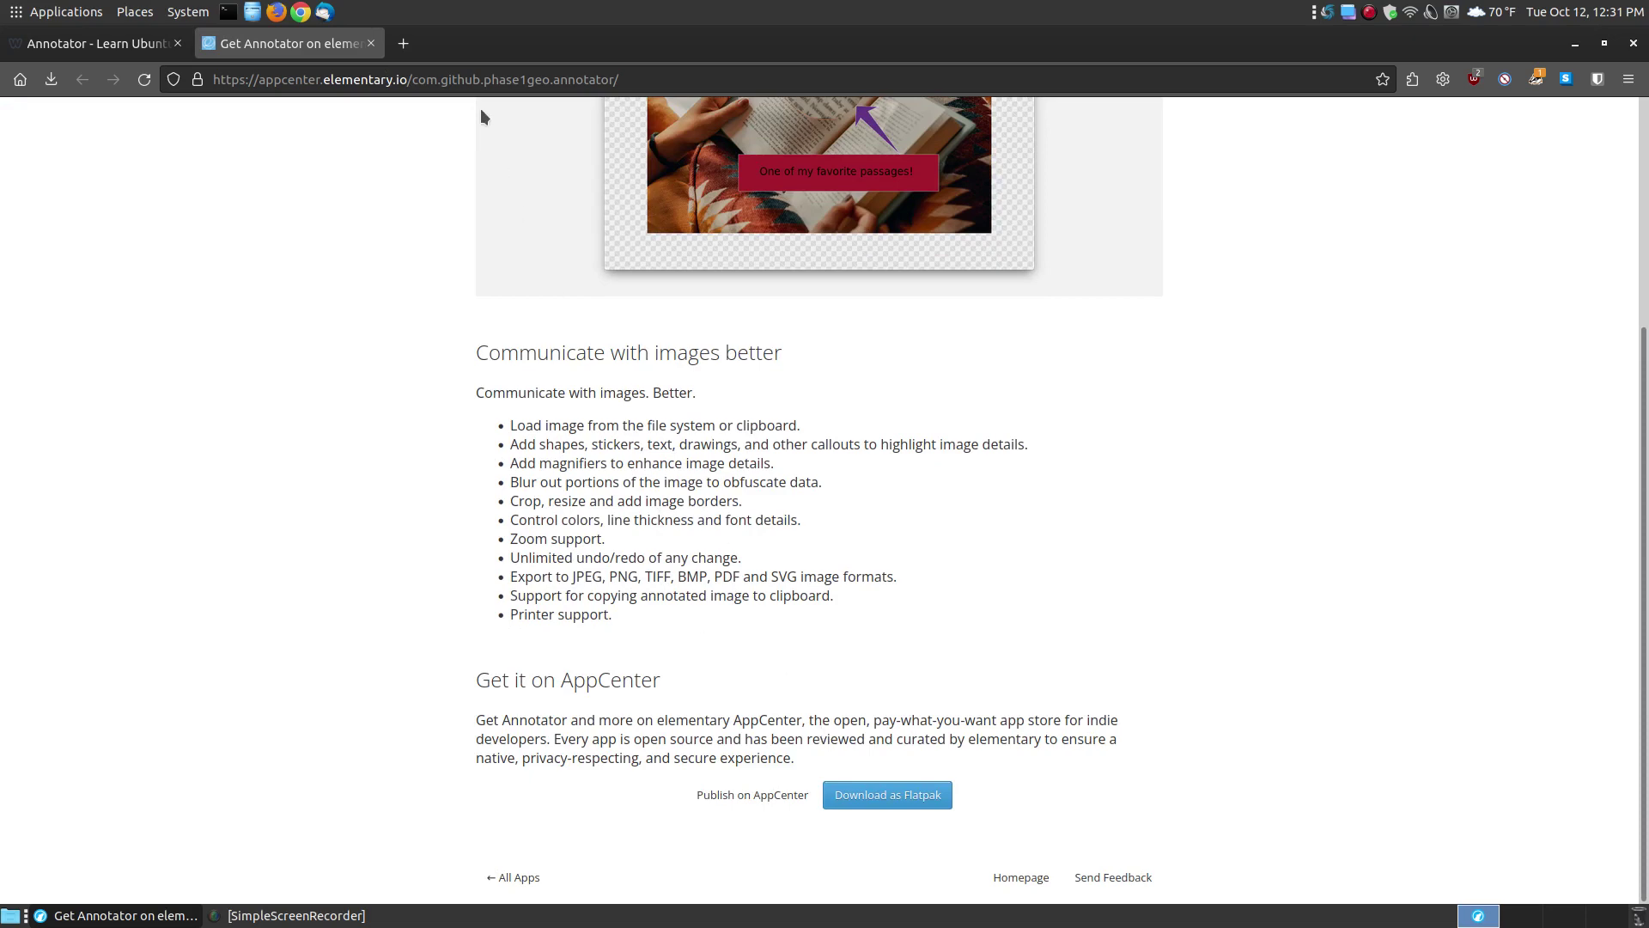
{"action": "left_click", "coordinate": [370, 43]}
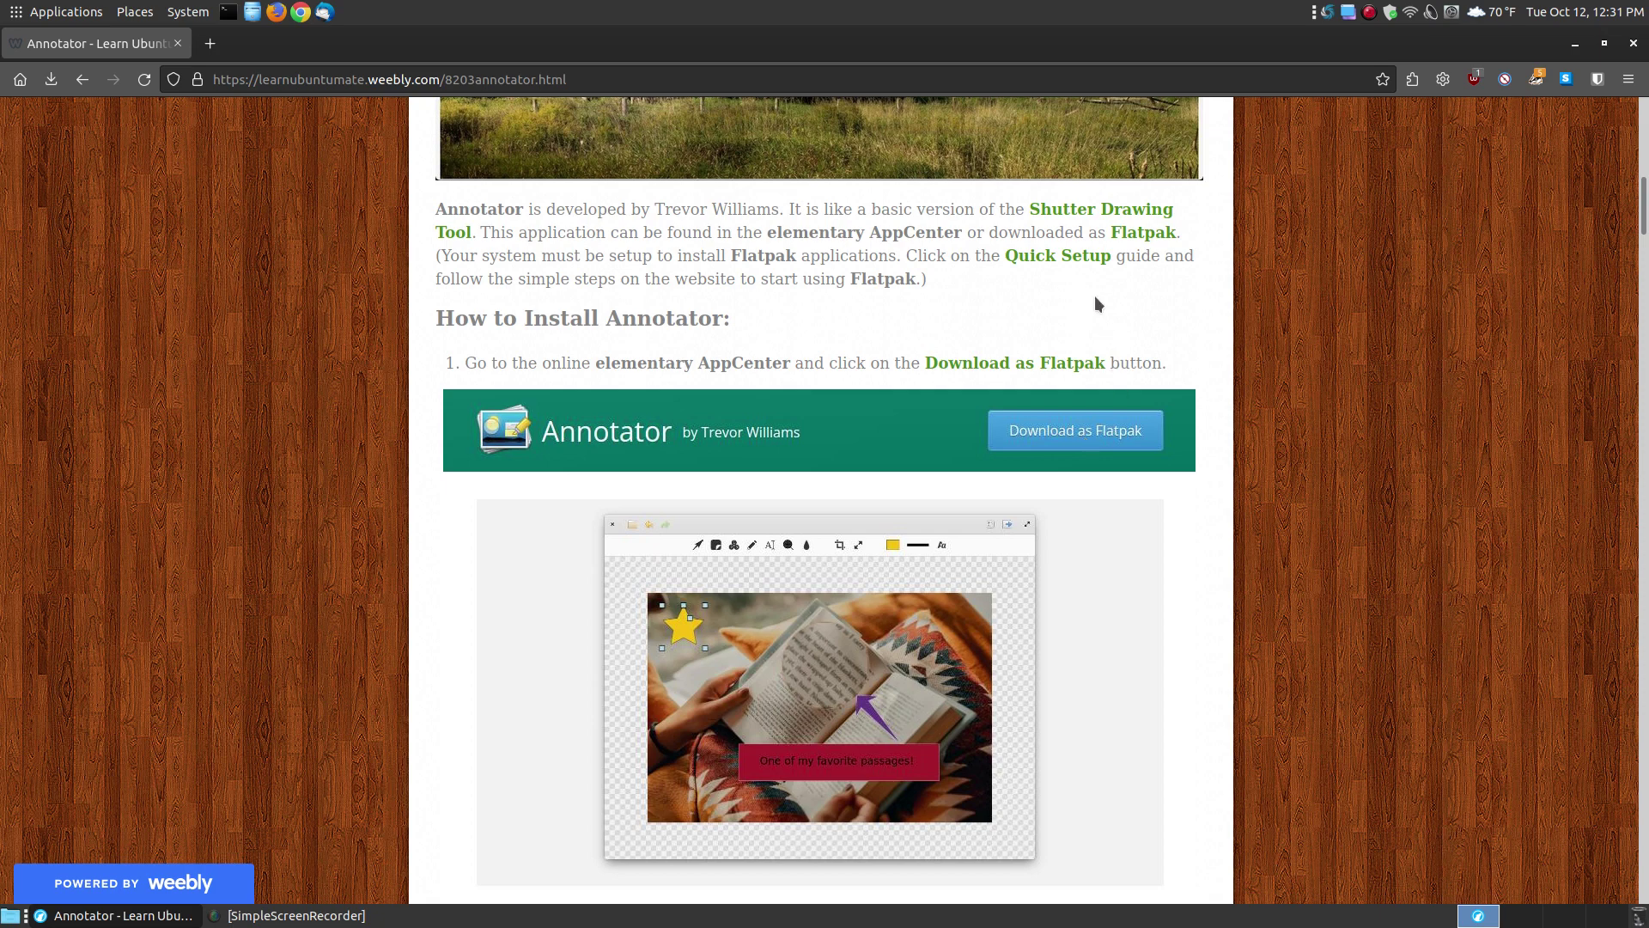
{"action": "left_click", "coordinate": [1070, 258]}
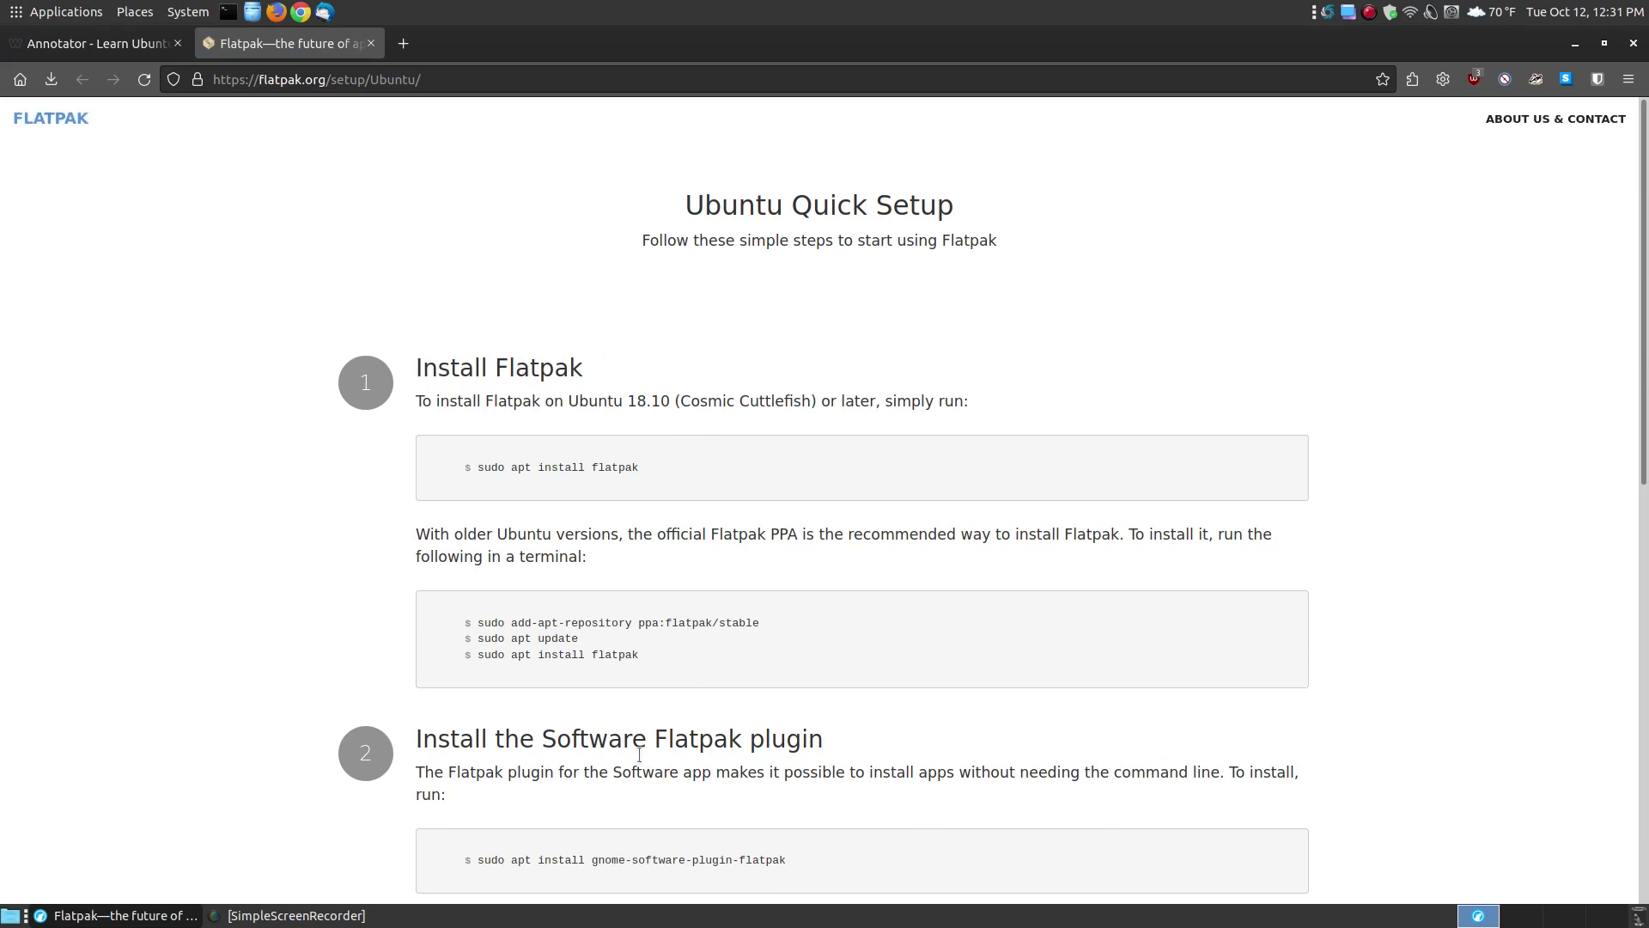
{"action": "left_click", "coordinate": [371, 43]}
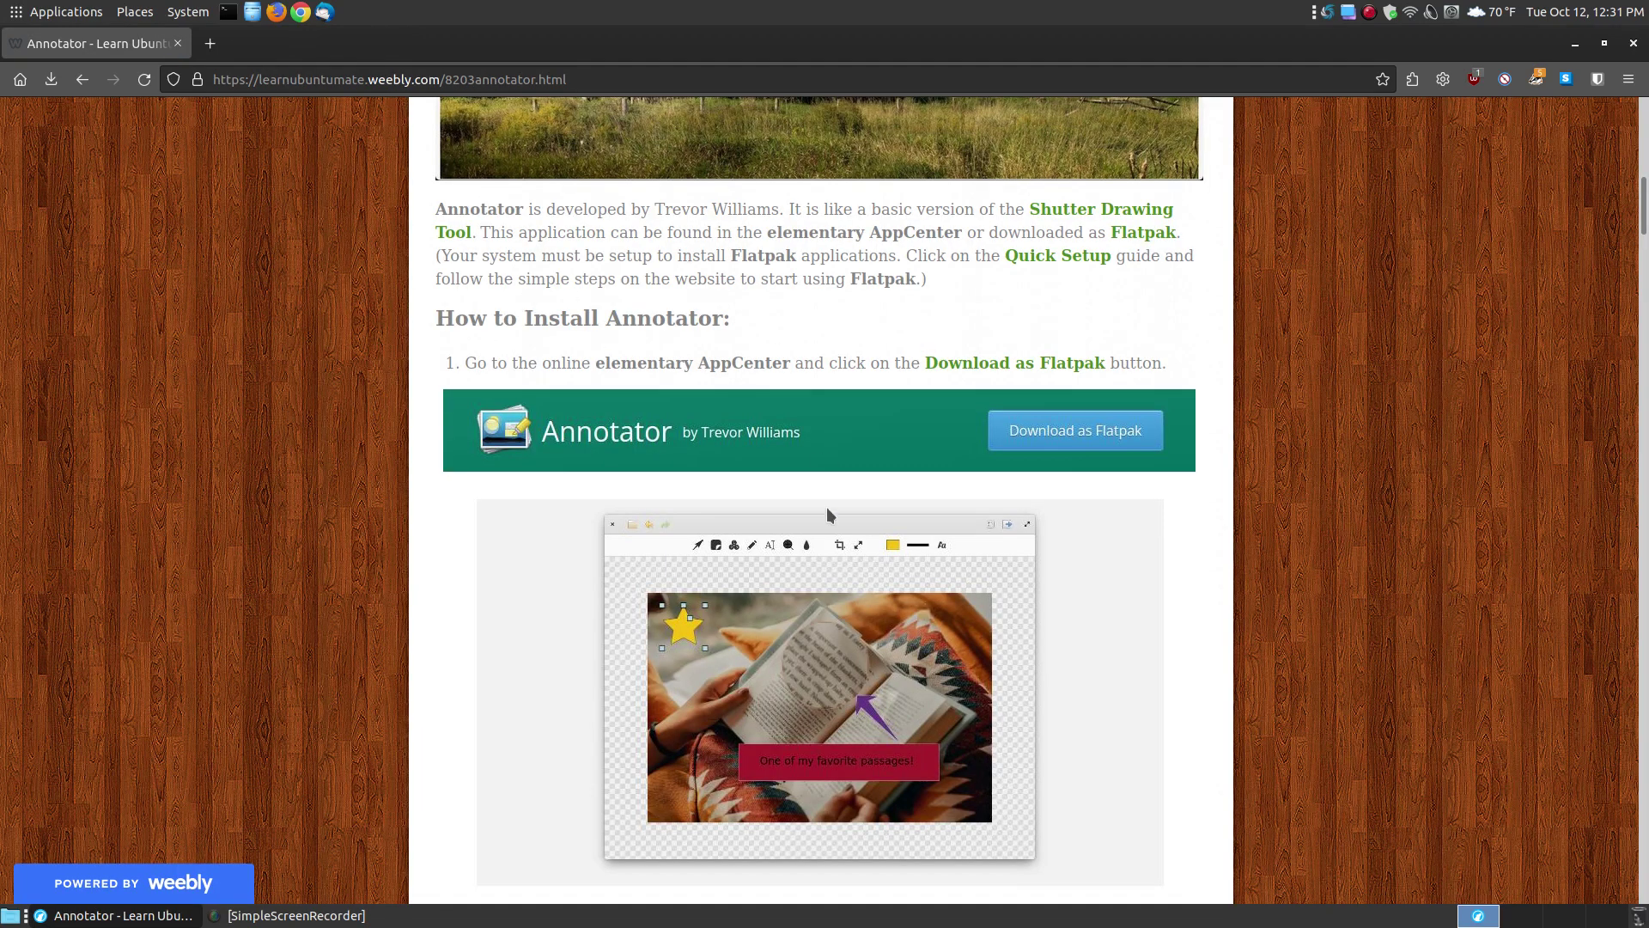
Step: Open the Software Center link from install step 3 in a new tab
{"action": "scroll", "coordinate": [1349, 588], "scroll_direction": "down", "scroll_amount": 6}
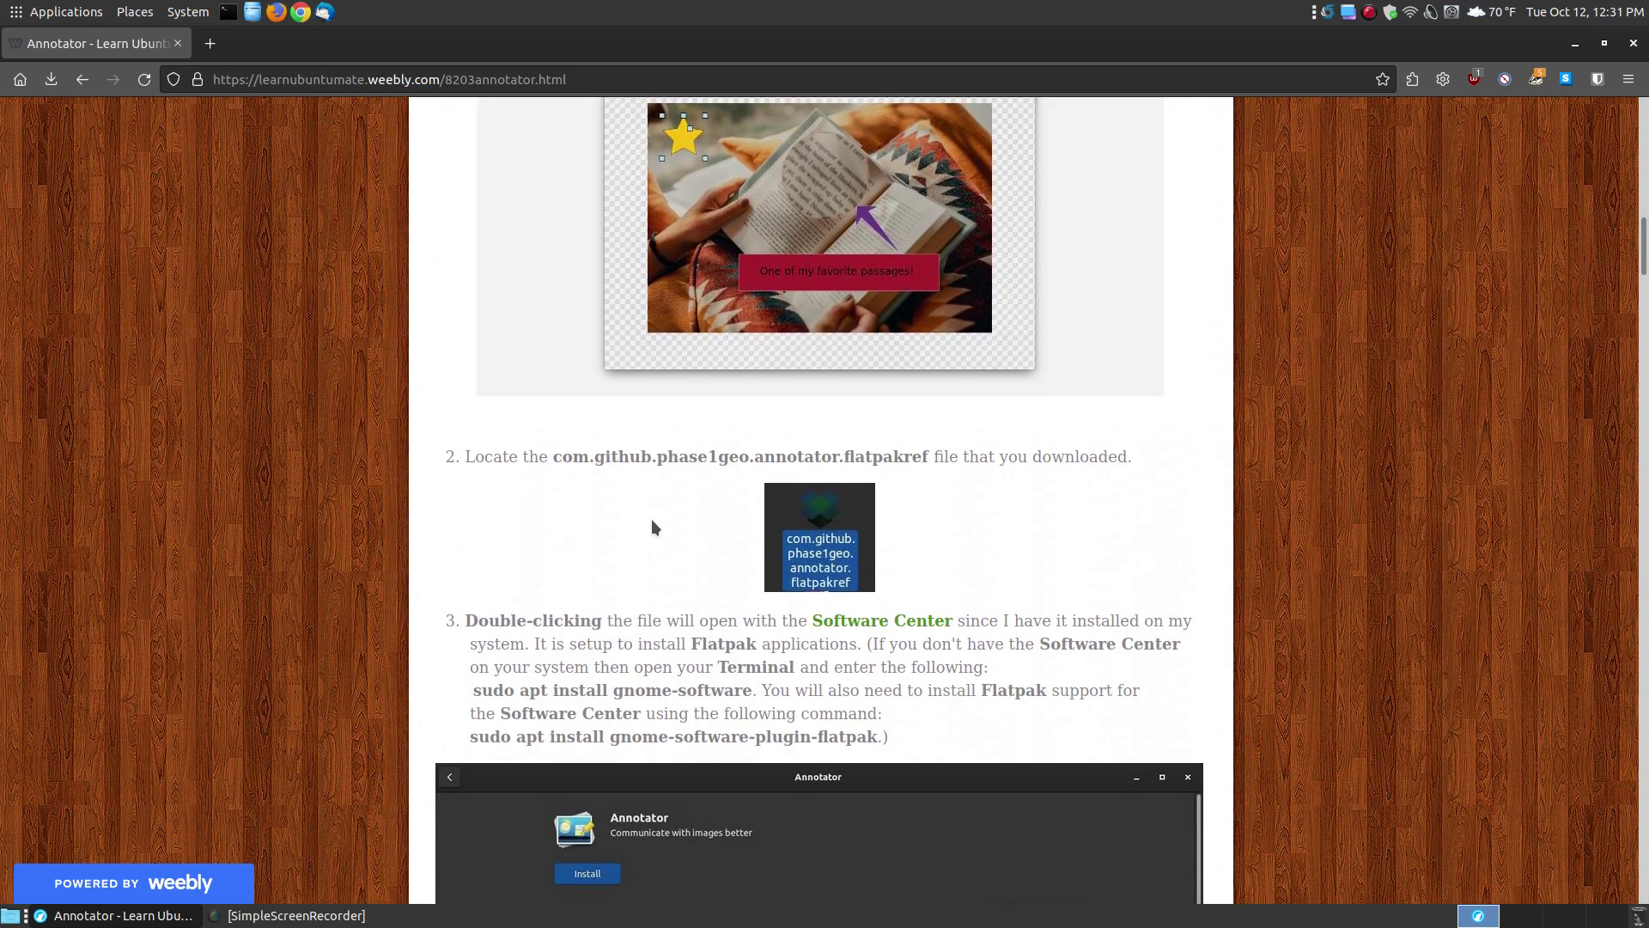
{"action": "scroll", "coordinate": [824, 196], "scroll_direction": "up", "scroll_amount": 4}
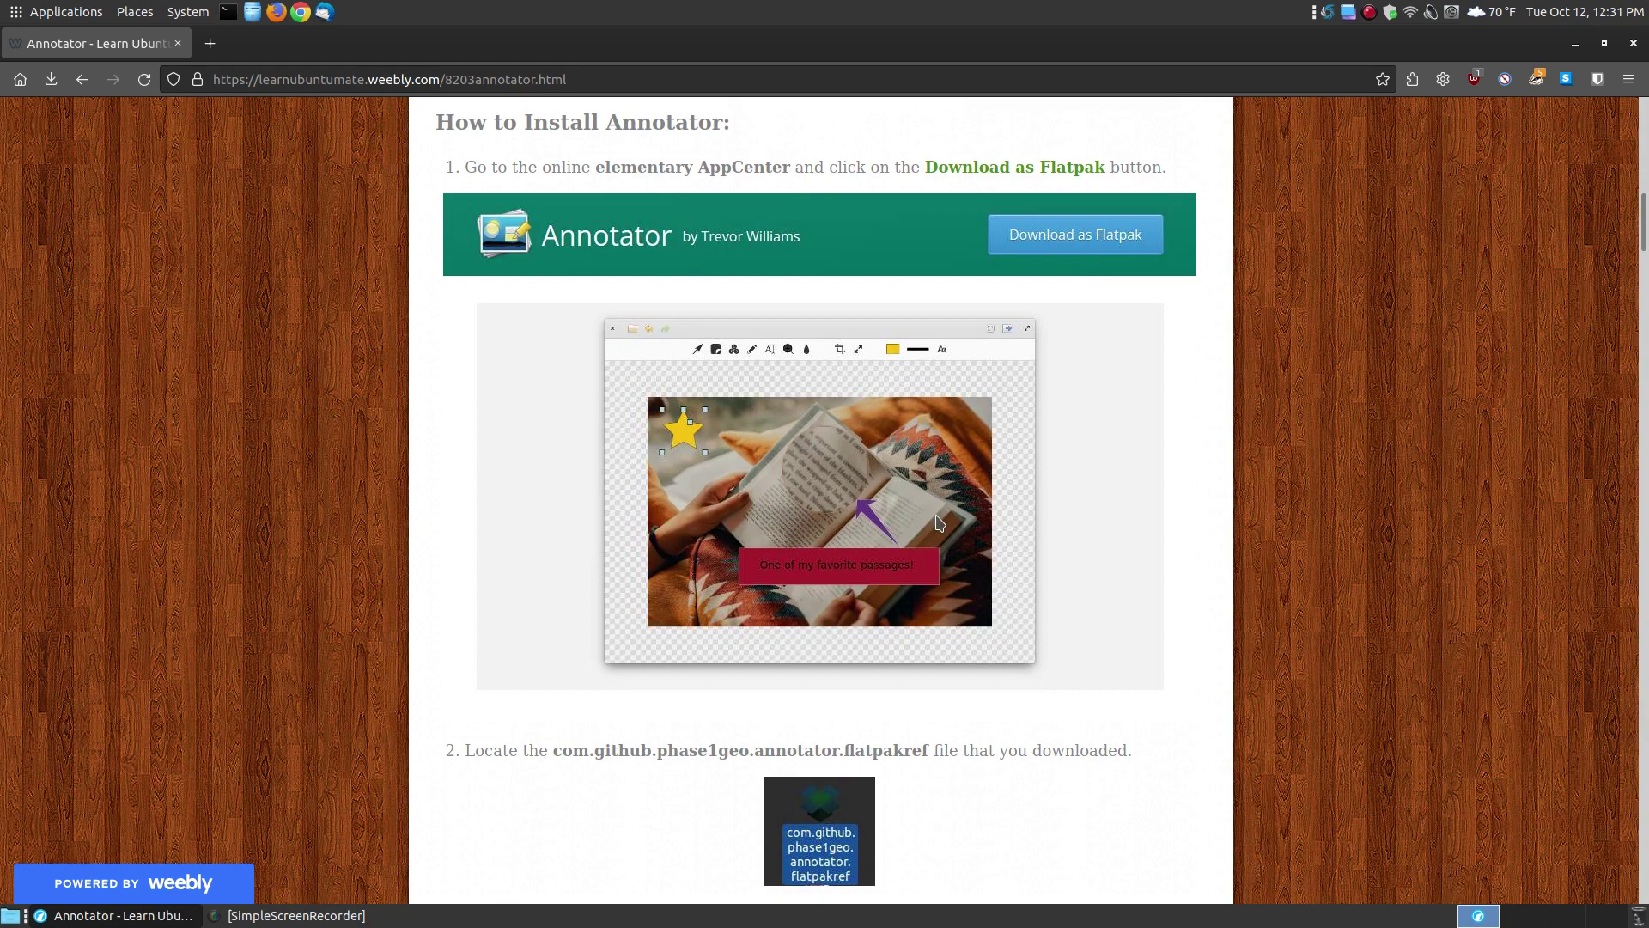
{"action": "scroll", "coordinate": [937, 519], "scroll_direction": "down", "scroll_amount": 5}
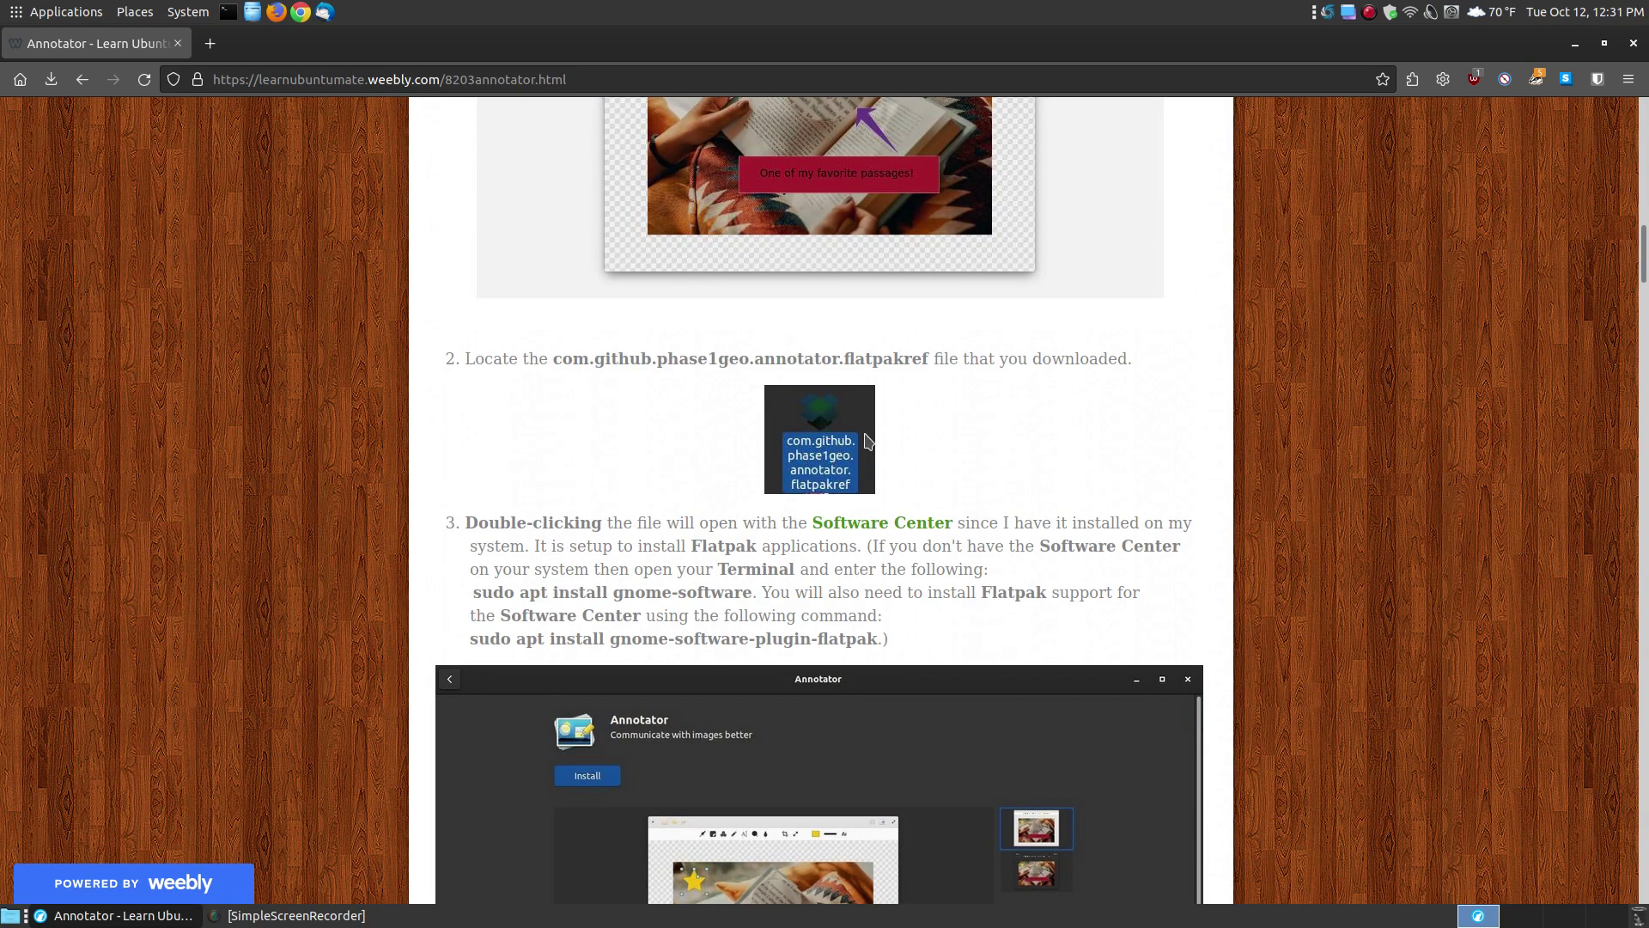
{"action": "scroll", "coordinate": [825, 391], "scroll_direction": "down", "scroll_amount": 4}
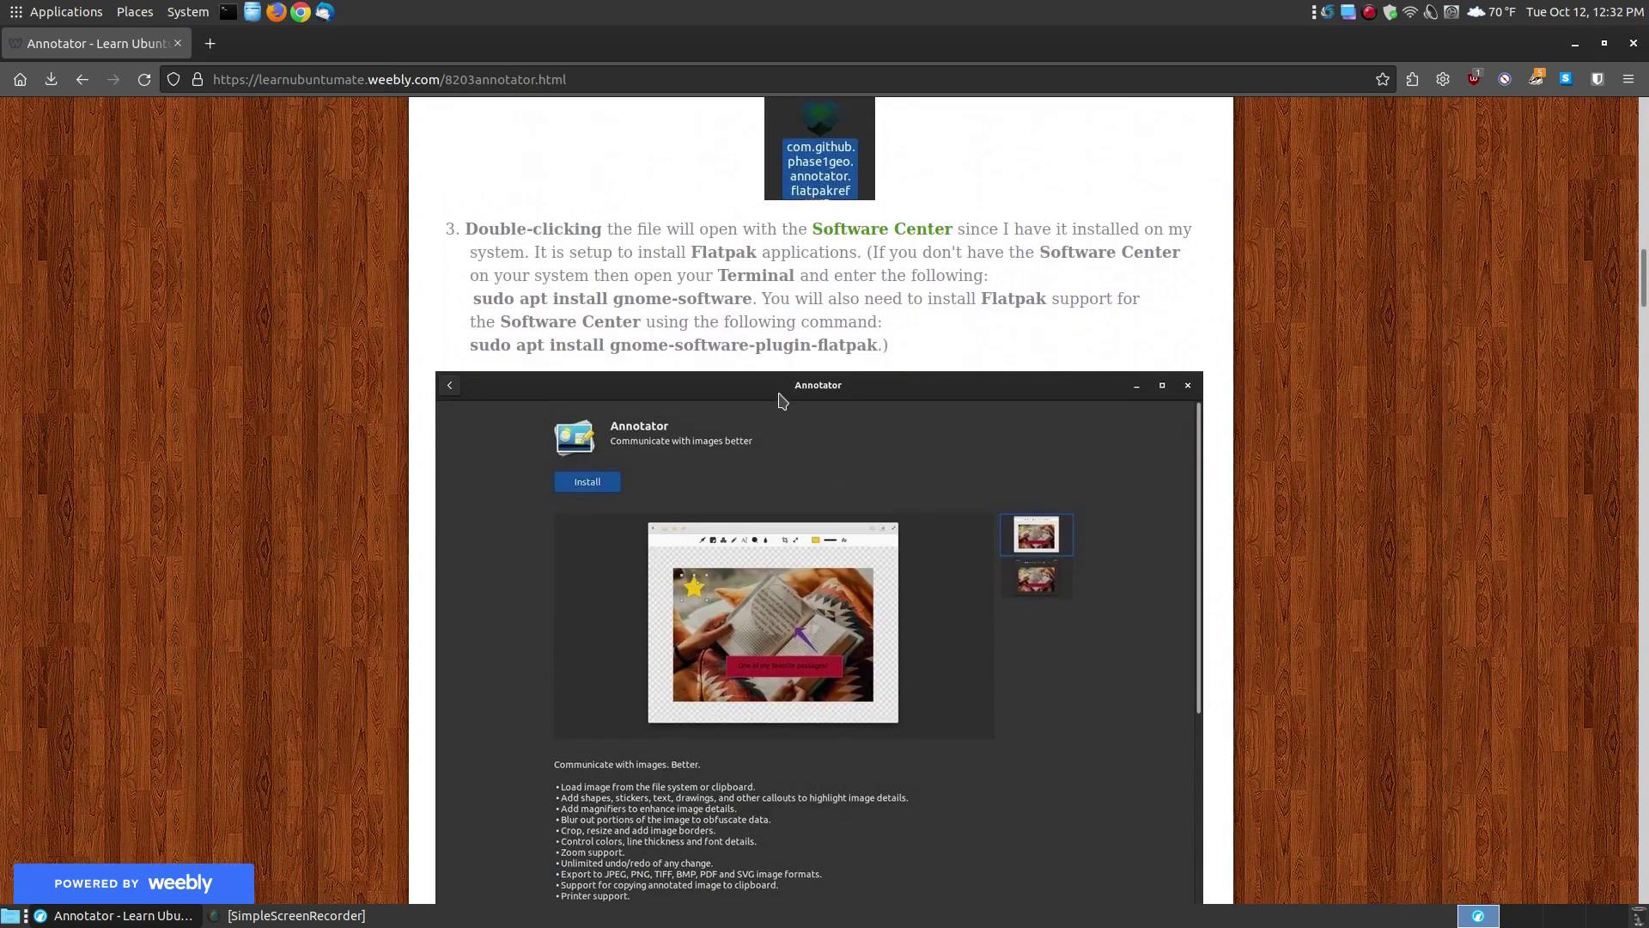
{"action": "scroll", "coordinate": [876, 502], "scroll_direction": "up", "scroll_amount": 3}
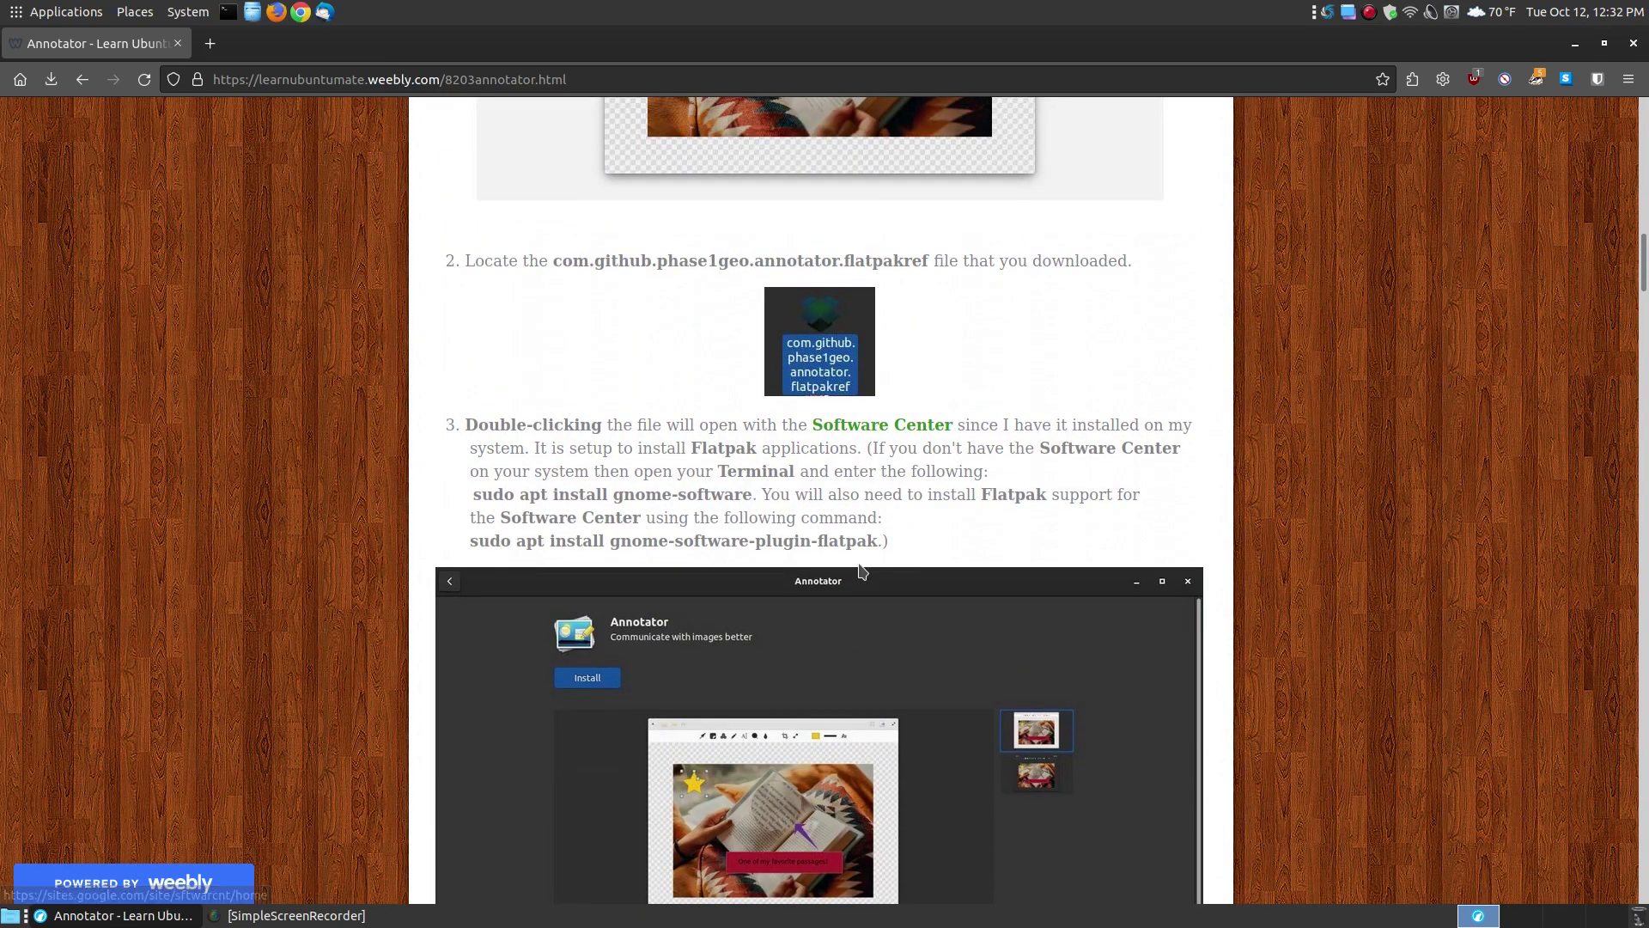
{"action": "left_click", "coordinate": [871, 427]}
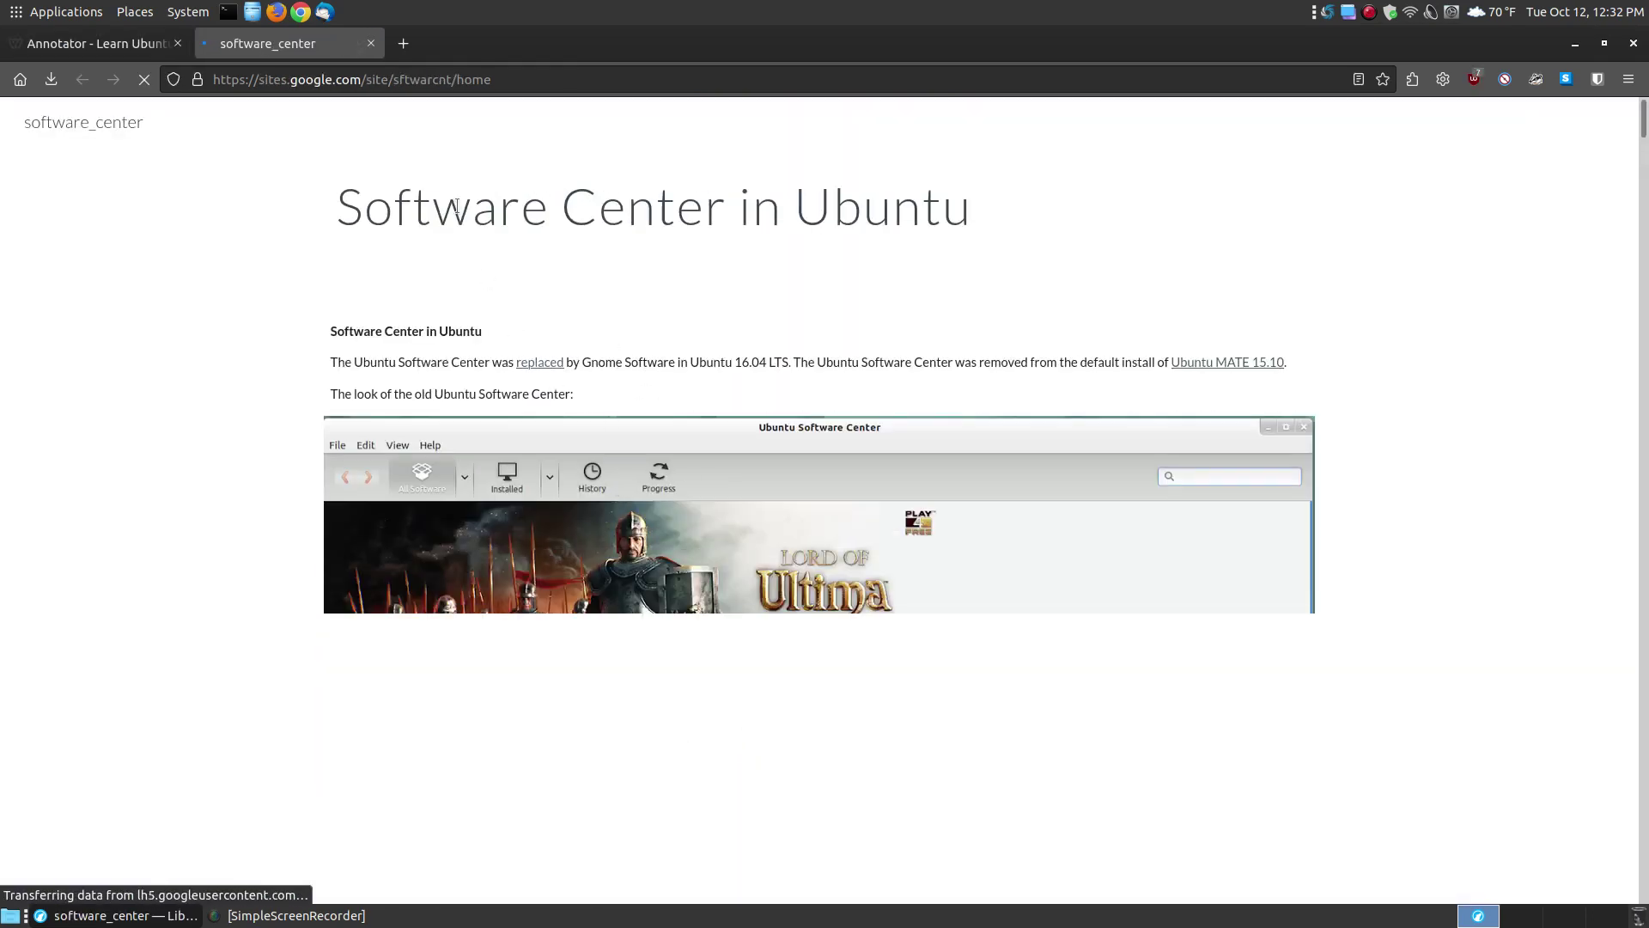
Step: Close the 'Software Center in Ubuntu' tab, returning to the tutorial's gnome-software install commands
{"action": "left_click", "coordinate": [370, 43]}
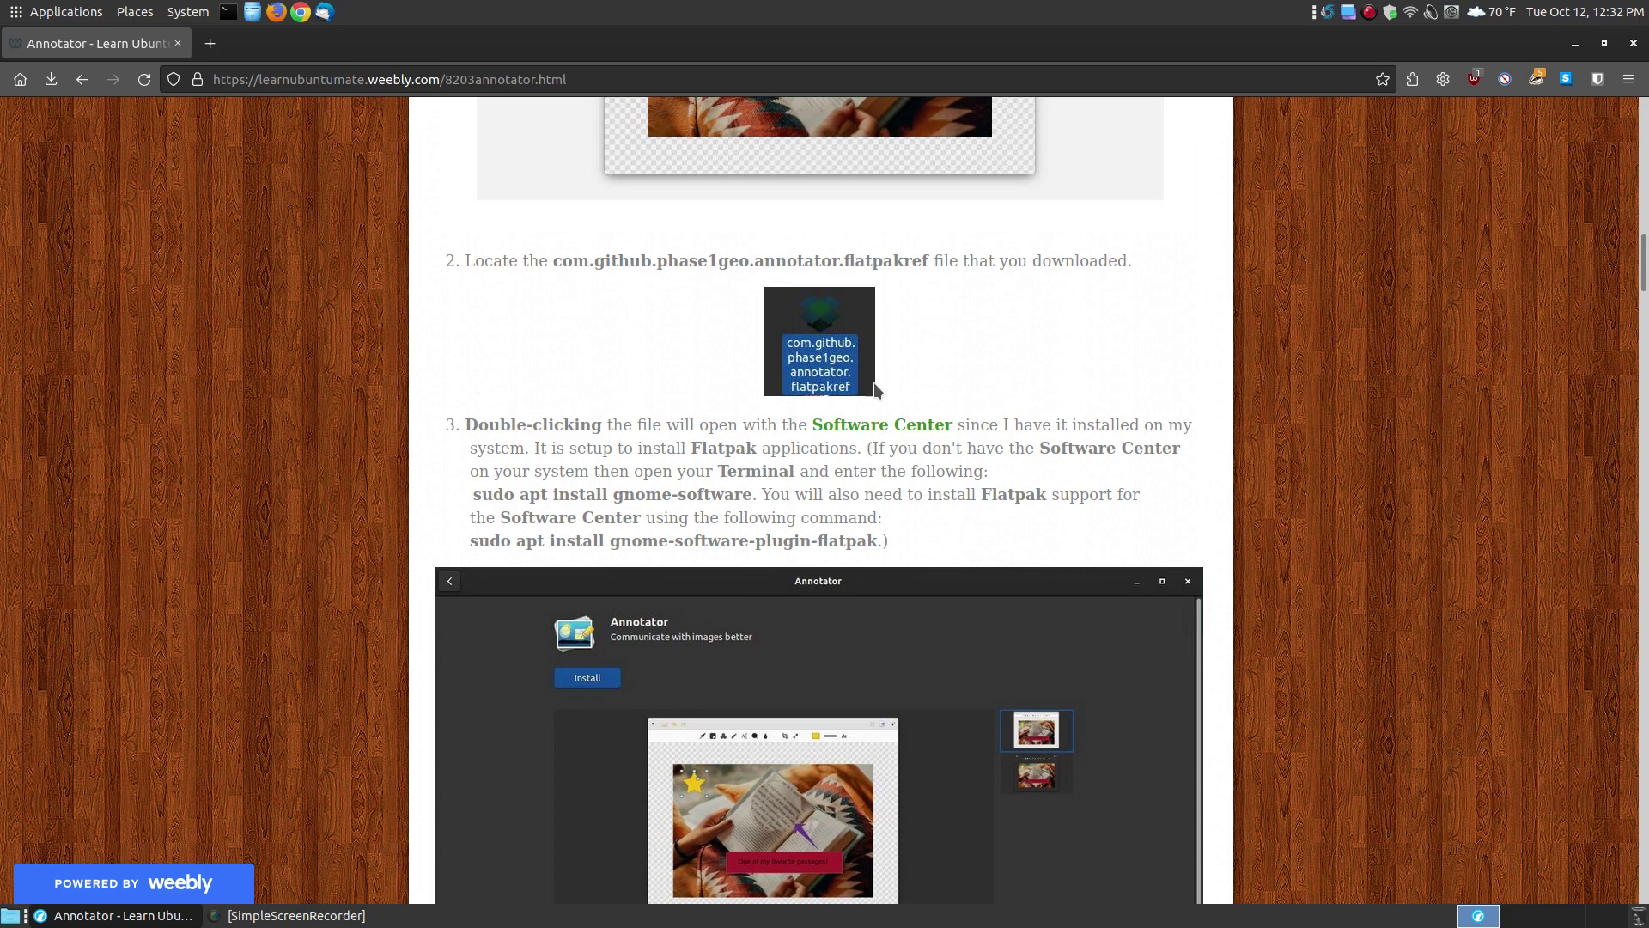
Step: Scroll past the launch steps and Applications menu screenshot to the 'How to Remove Annotator' heading
{"action": "scroll", "coordinate": [817, 683], "scroll_direction": "down", "scroll_amount": 5}
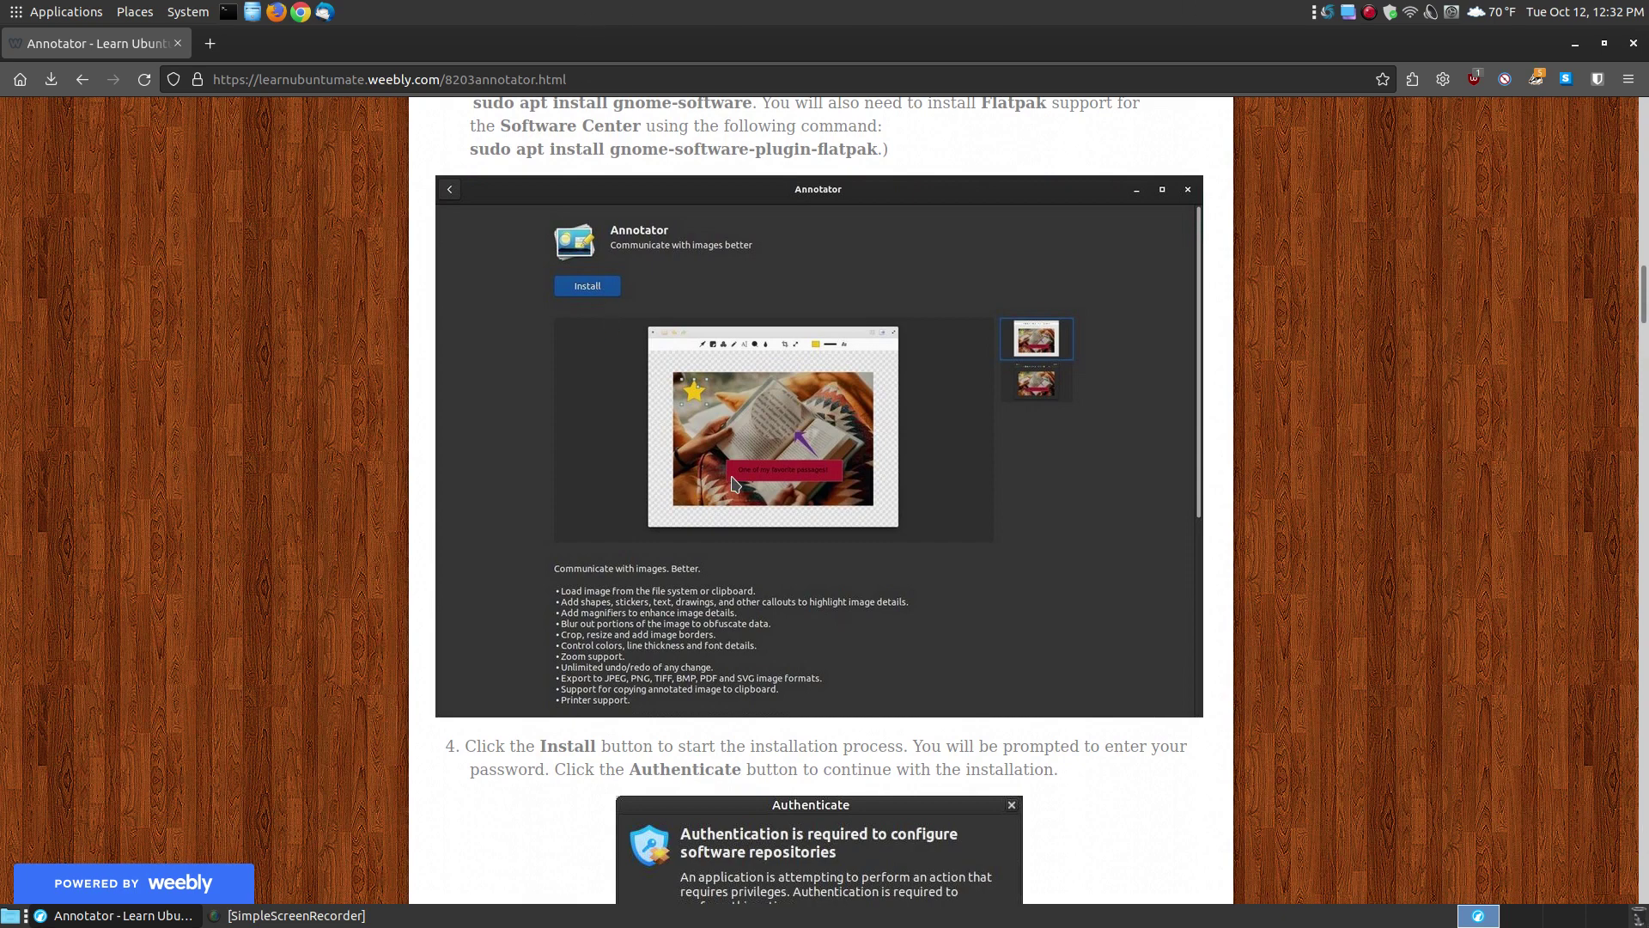
{"action": "scroll", "coordinate": [734, 491], "scroll_direction": "up", "scroll_amount": 2}
{"action": "scroll", "coordinate": [735, 490], "scroll_direction": "down", "scroll_amount": 2}
{"action": "scroll", "coordinate": [656, 469], "scroll_direction": "down", "scroll_amount": 8}
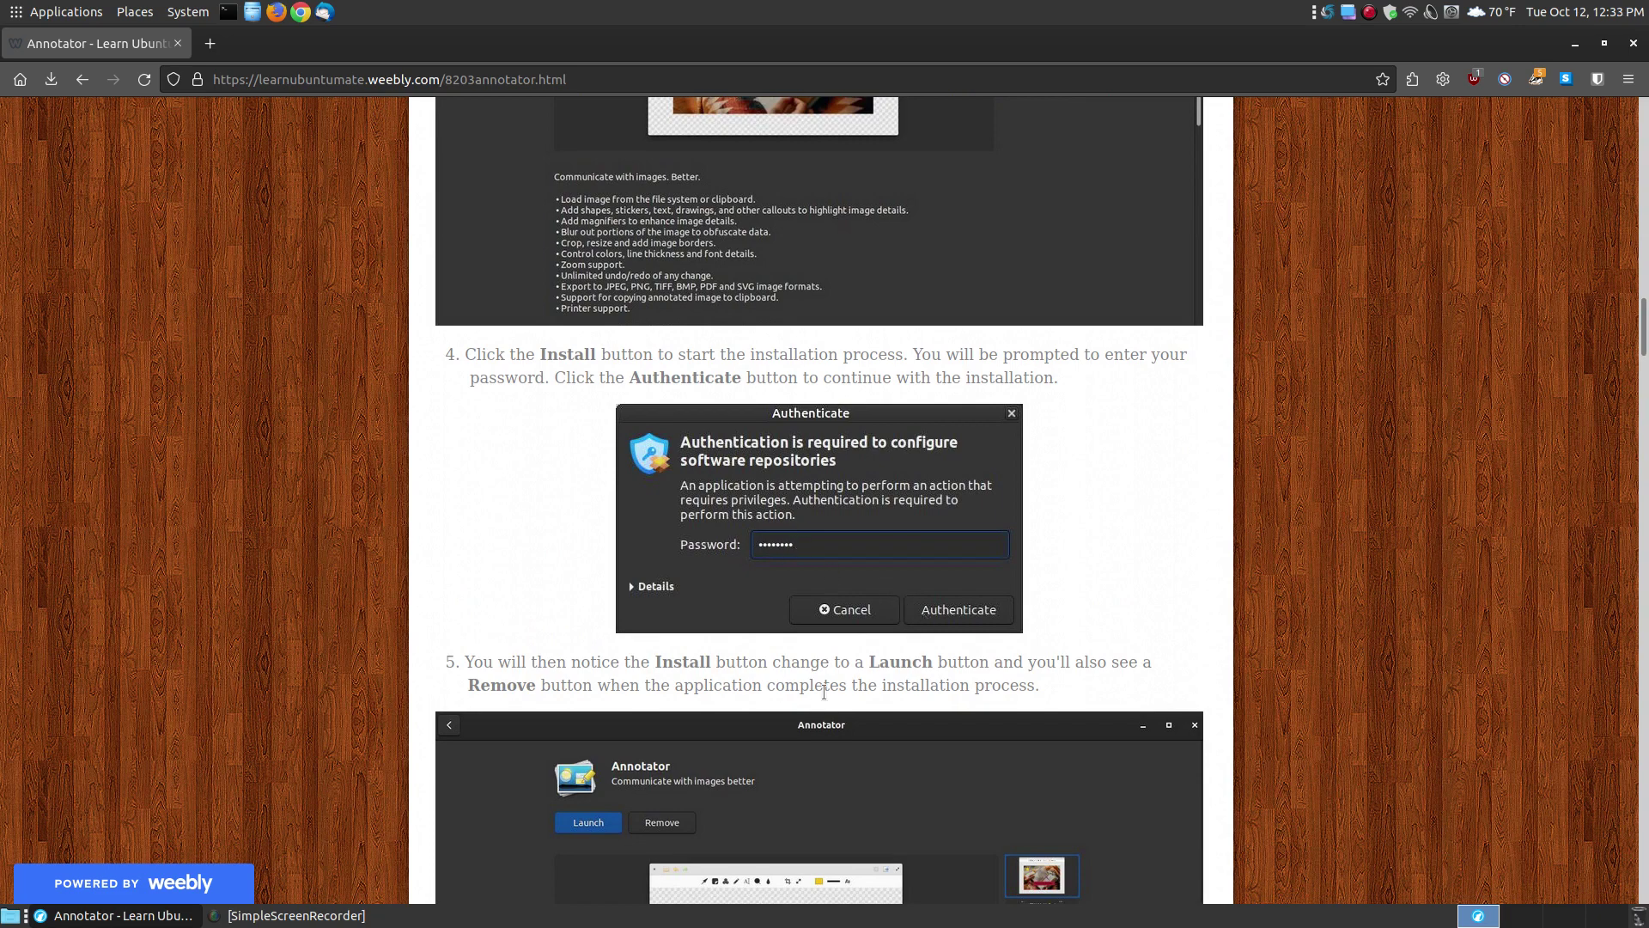
{"action": "scroll", "coordinate": [815, 707], "scroll_direction": "down", "scroll_amount": 1}
{"action": "scroll", "coordinate": [815, 707], "scroll_direction": "down", "scroll_amount": 9}
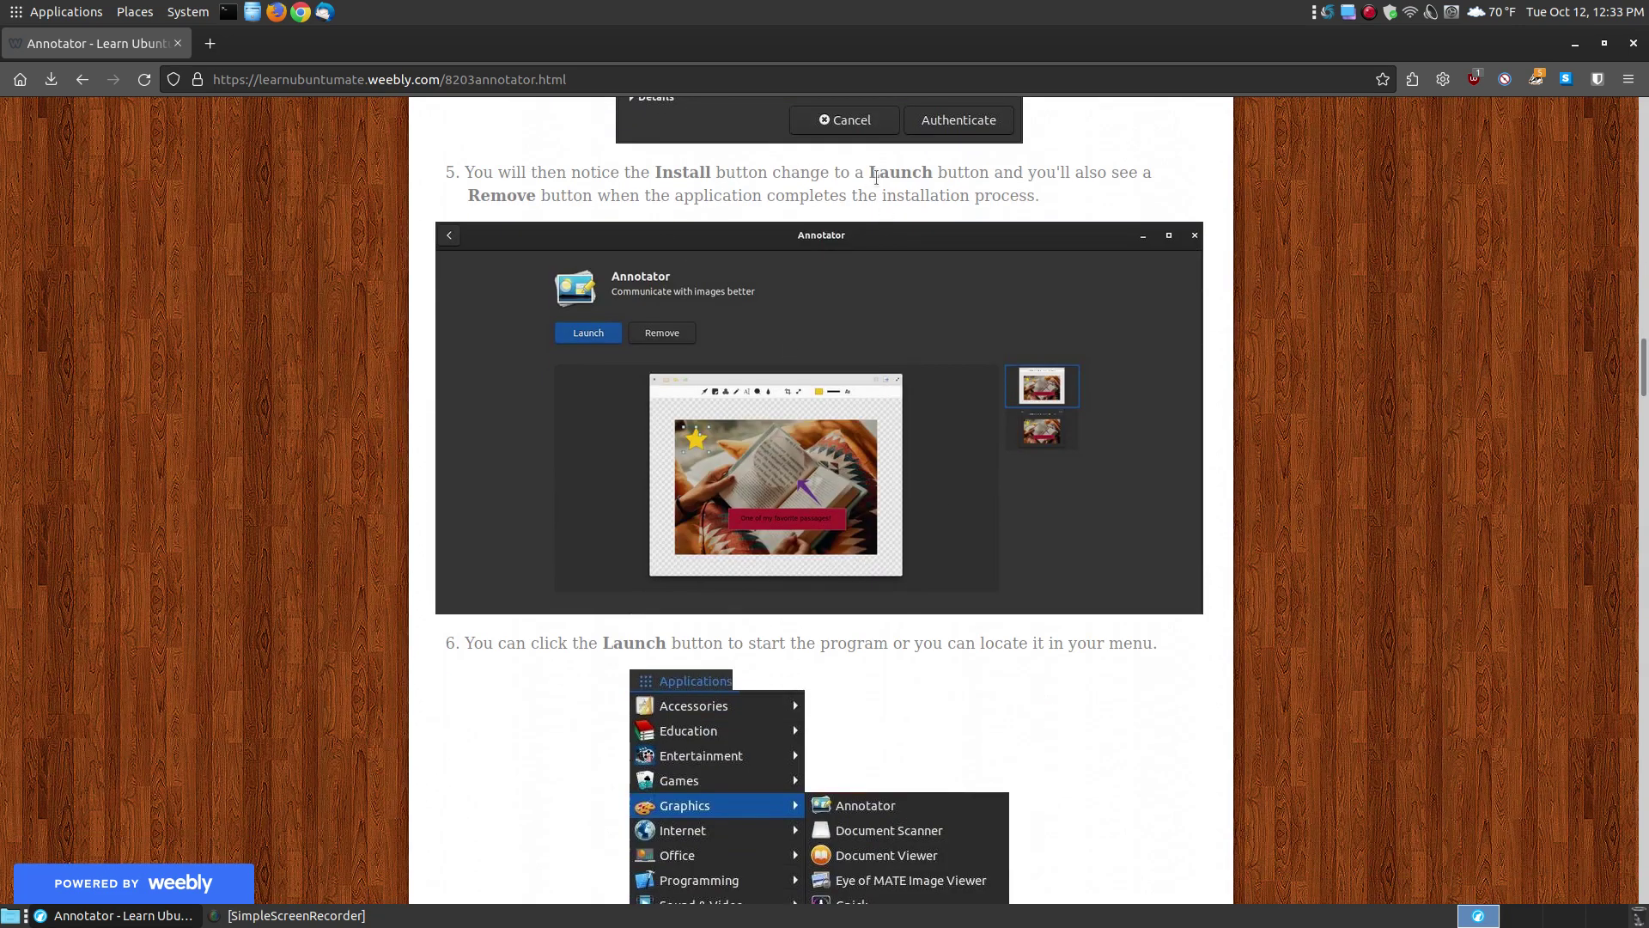
{"action": "scroll", "coordinate": [609, 395], "scroll_direction": "up", "scroll_amount": 2}
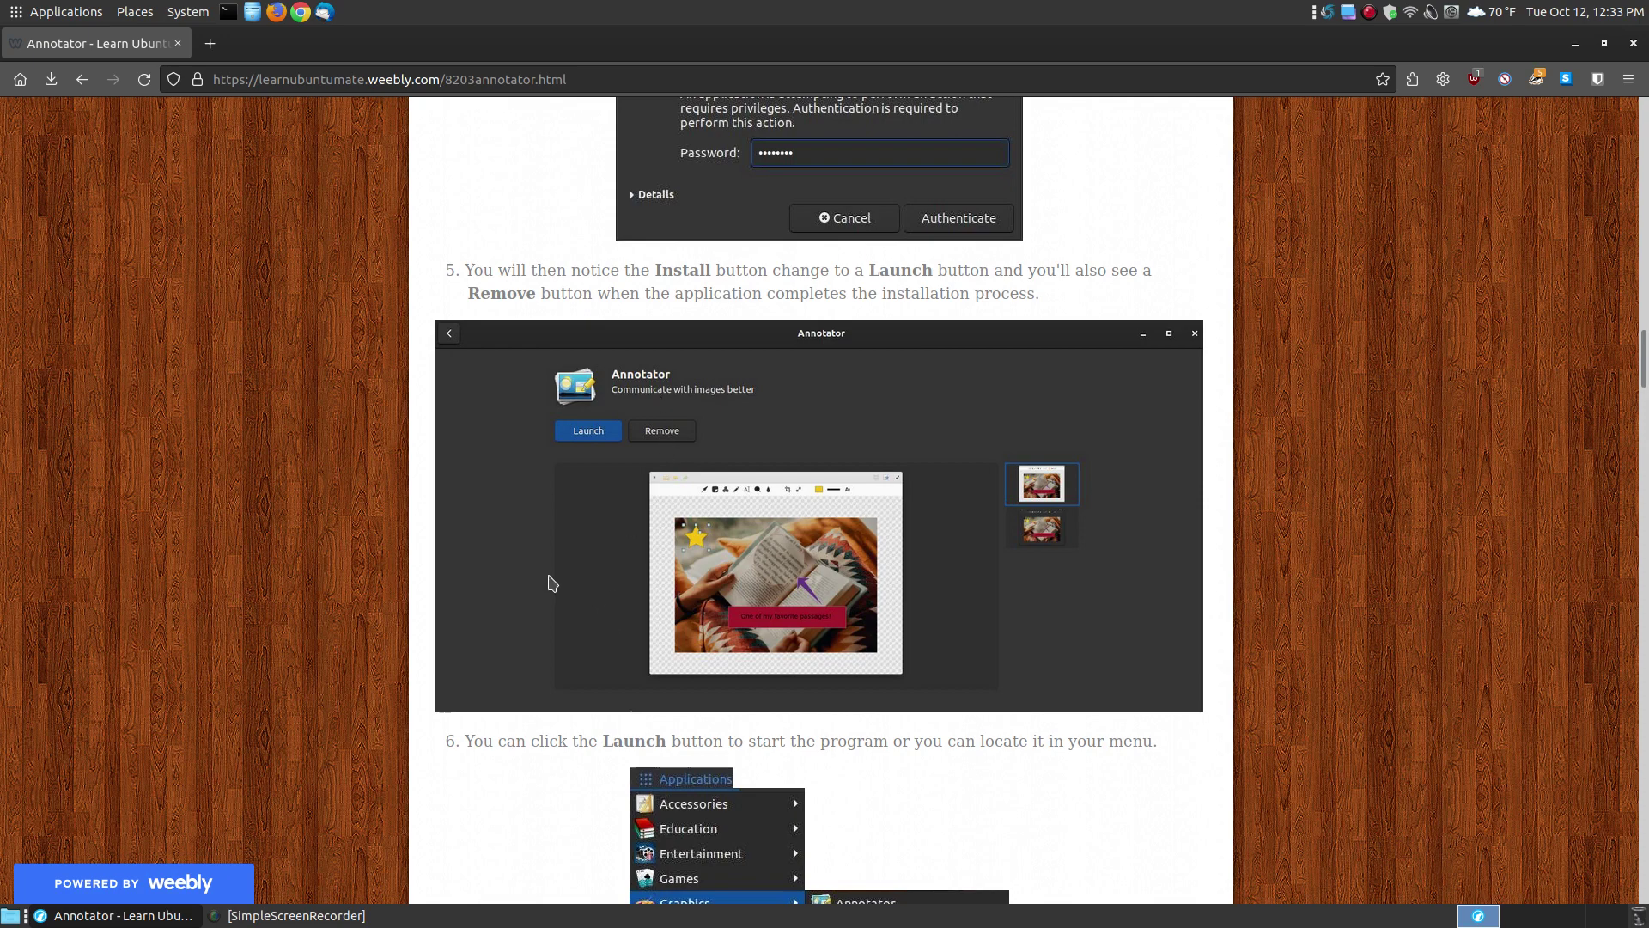
{"action": "scroll", "coordinate": [550, 575], "scroll_direction": "down", "scroll_amount": 5}
{"action": "scroll", "coordinate": [548, 577], "scroll_direction": "down", "scroll_amount": 1}
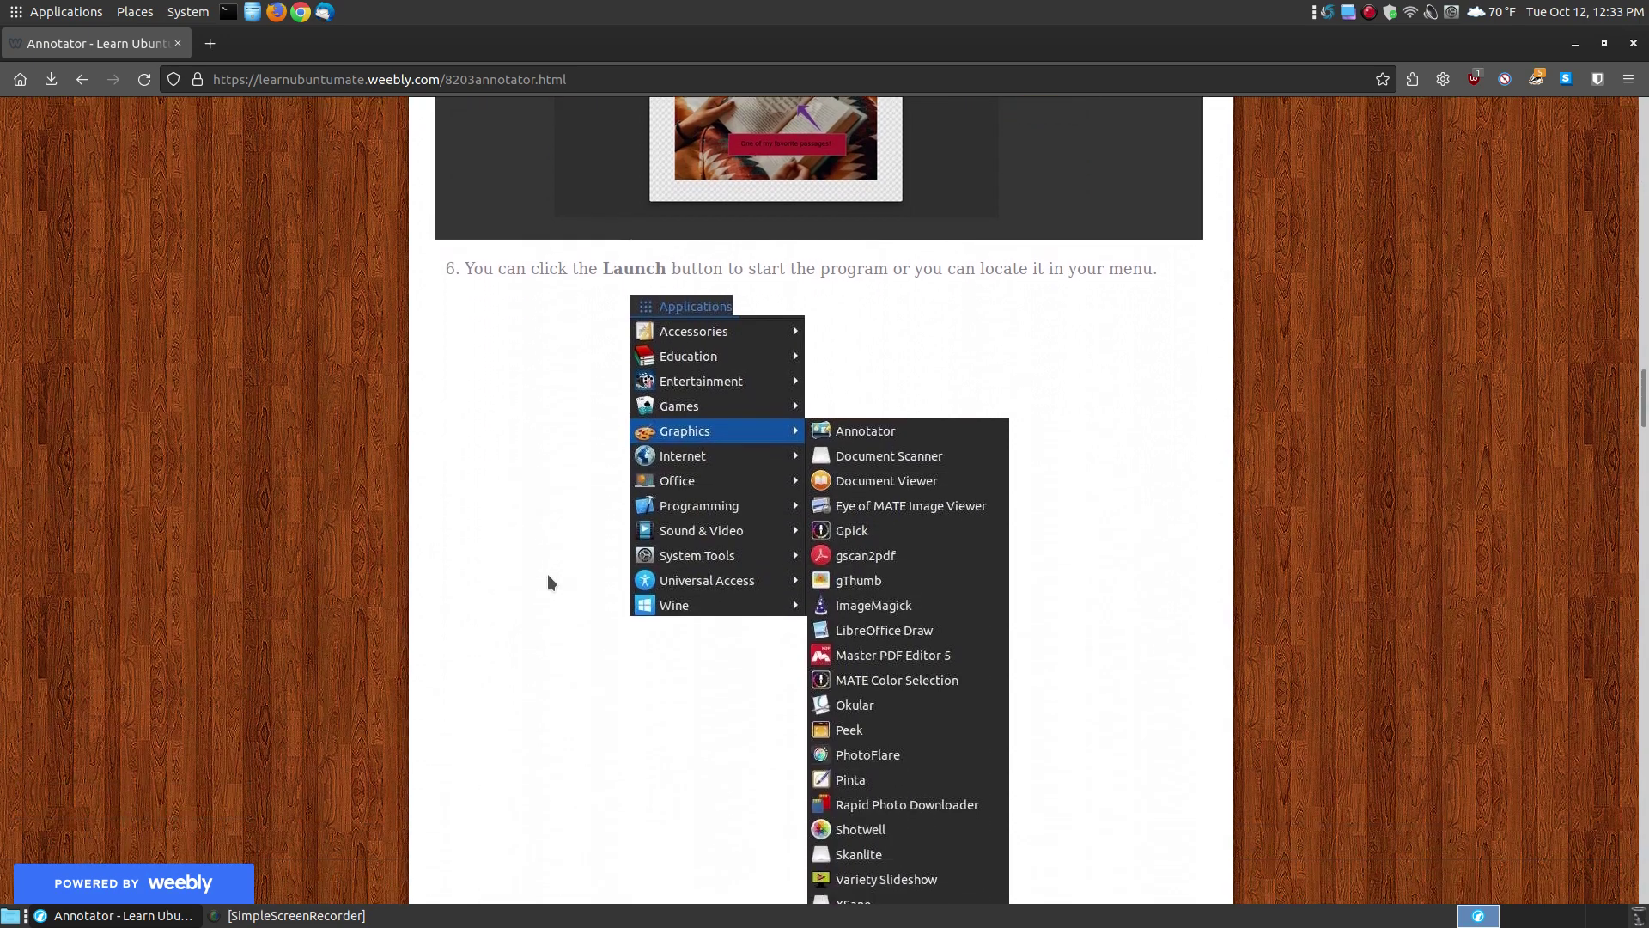
{"action": "scroll", "coordinate": [548, 577], "scroll_direction": "up", "scroll_amount": 5}
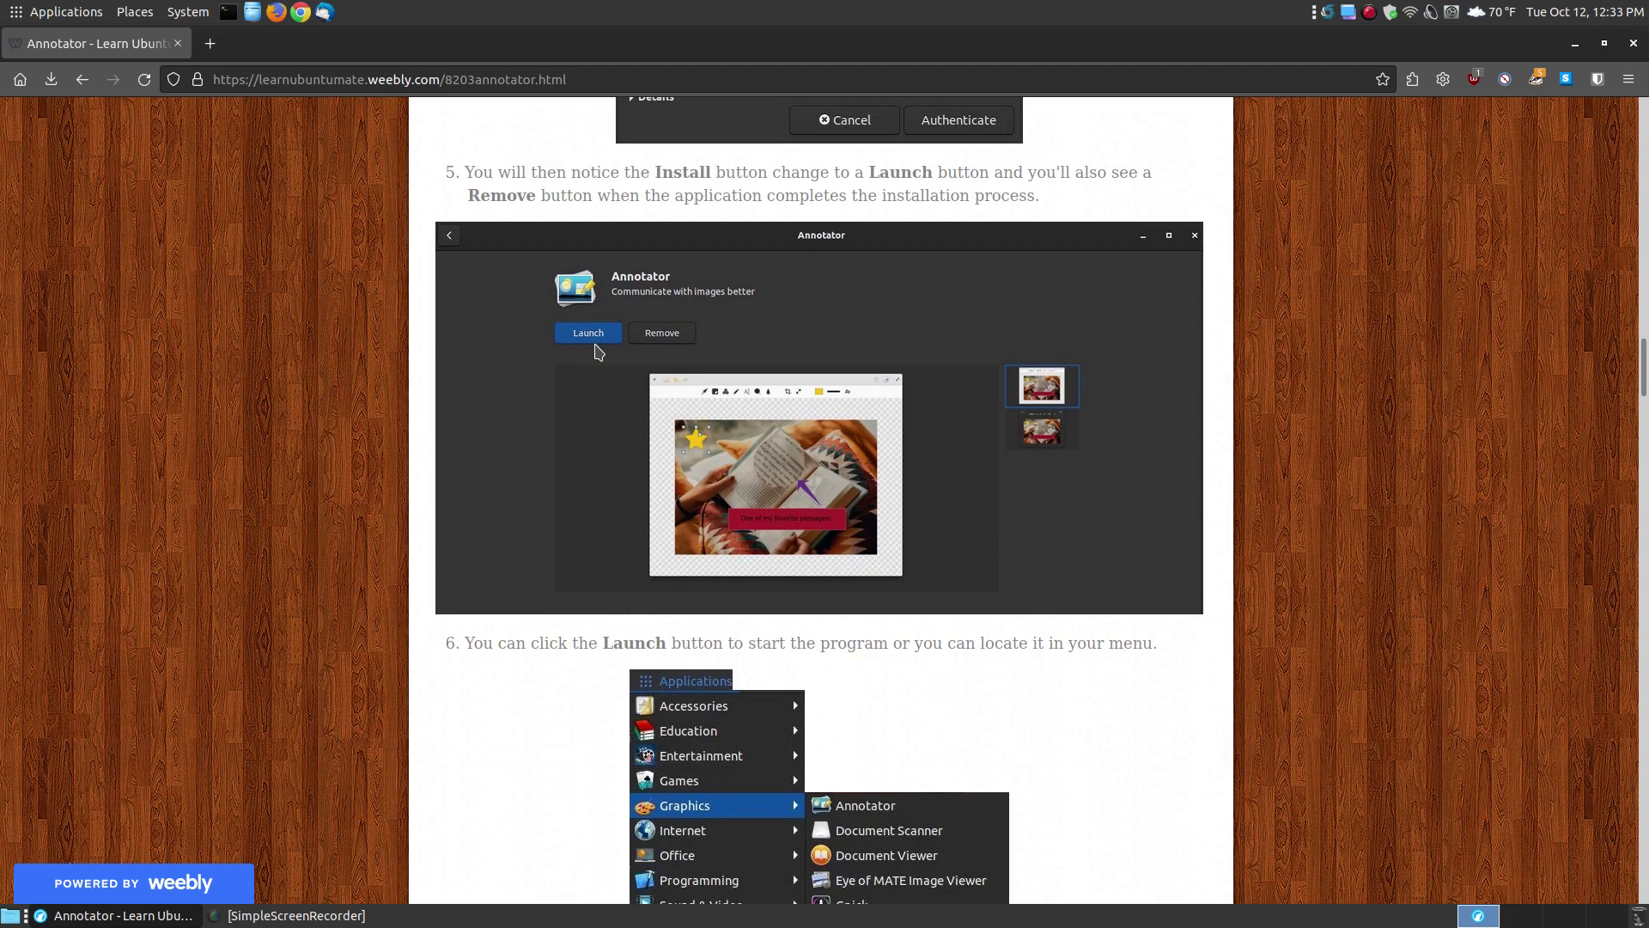
{"action": "scroll", "coordinate": [450, 393], "scroll_direction": "down", "scroll_amount": 5}
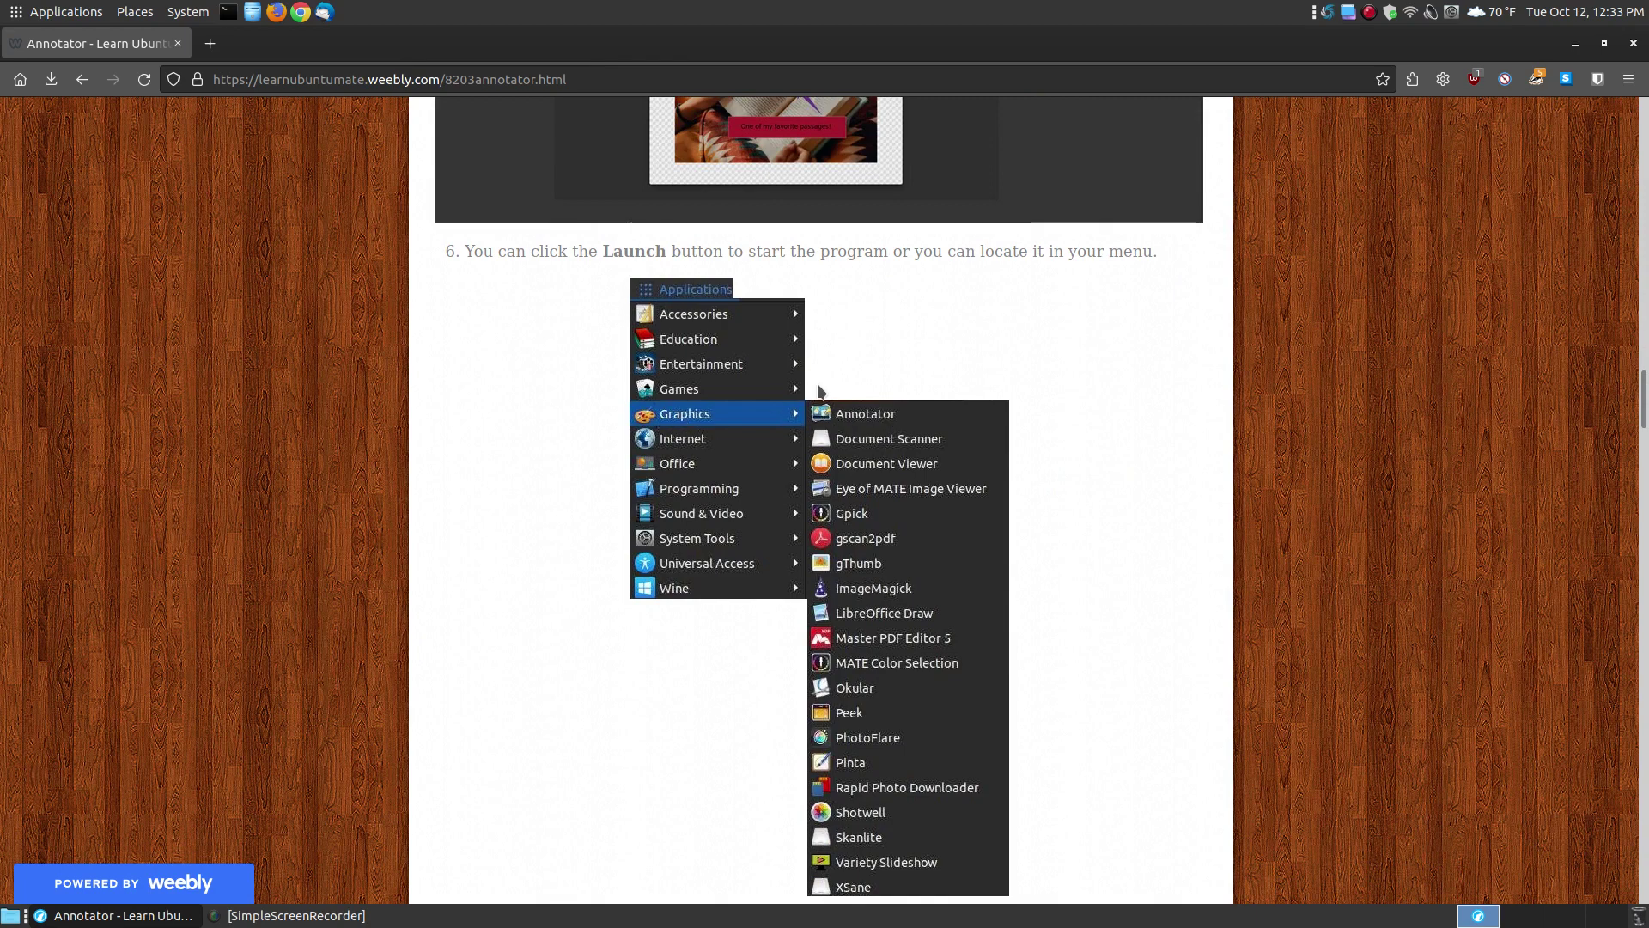
{"action": "scroll", "coordinate": [711, 563], "scroll_direction": "down", "scroll_amount": 5}
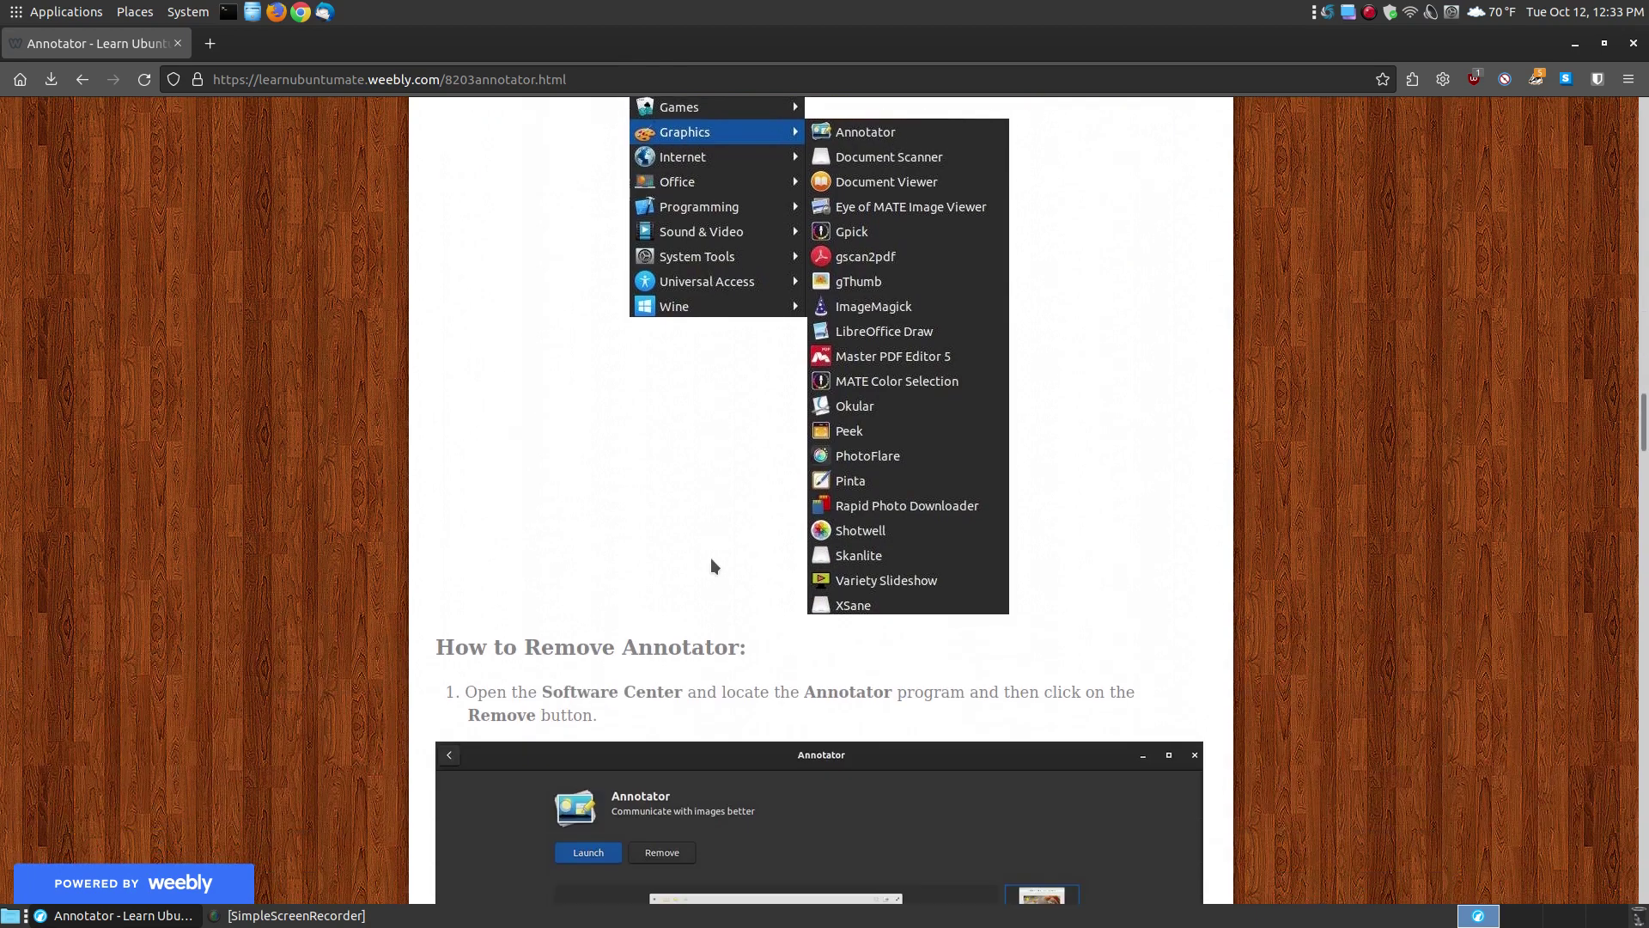
{"action": "scroll", "coordinate": [711, 560], "scroll_direction": "up", "scroll_amount": 2}
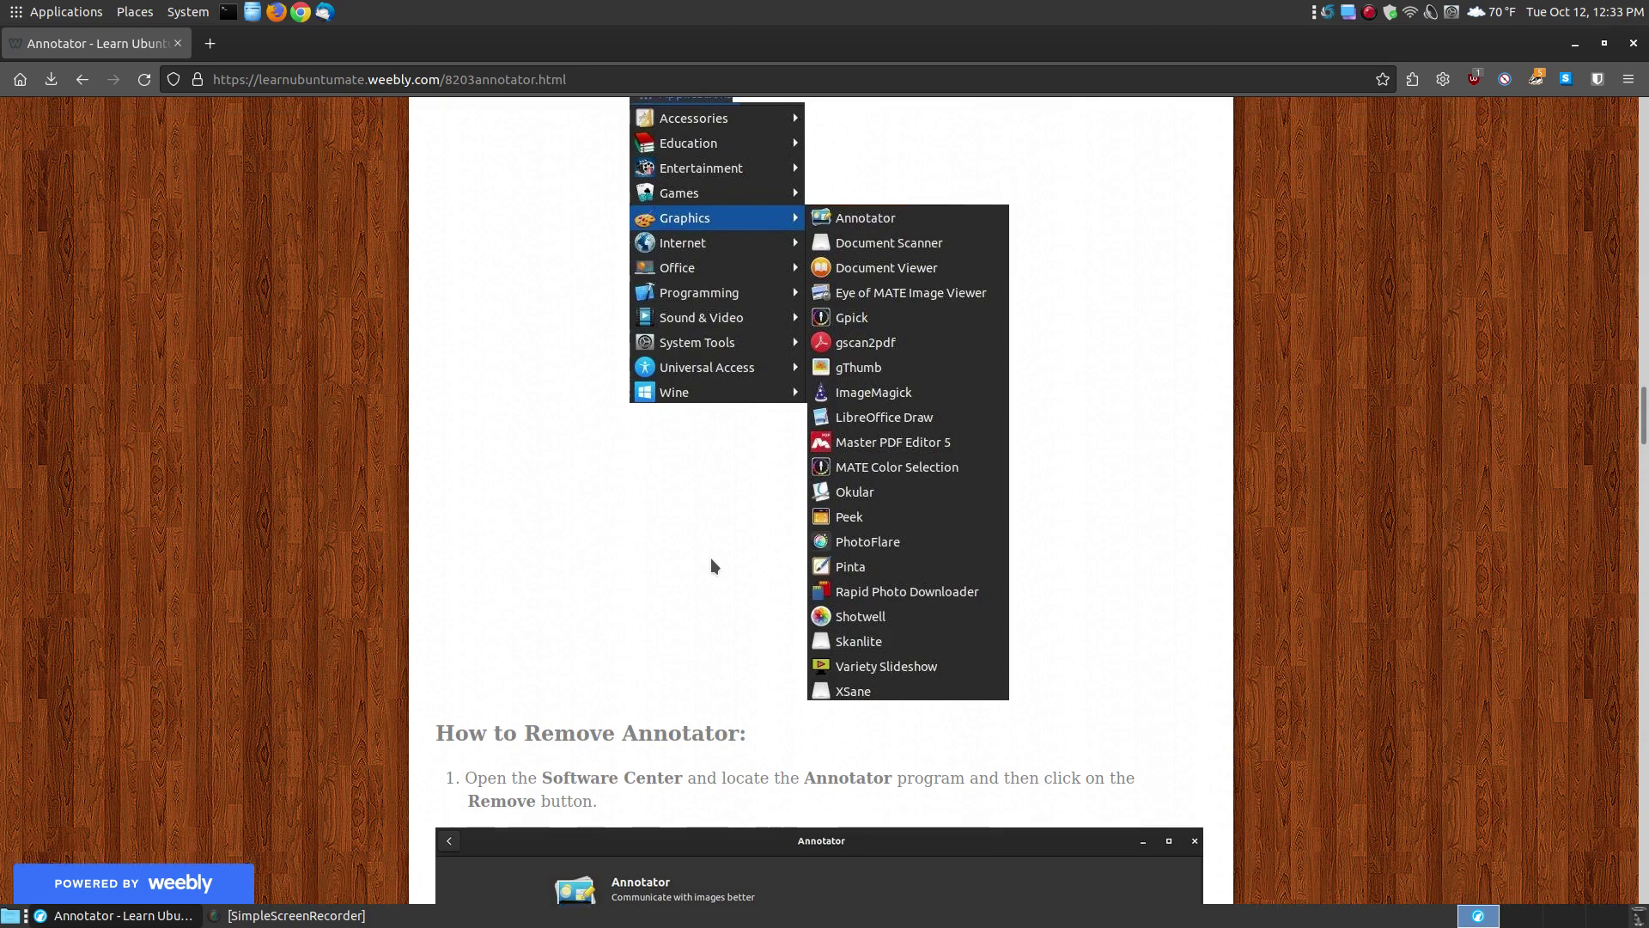
{"action": "scroll", "coordinate": [712, 560], "scroll_direction": "down", "scroll_amount": 5}
{"action": "scroll", "coordinate": [713, 564], "scroll_direction": "down", "scroll_amount": 2}
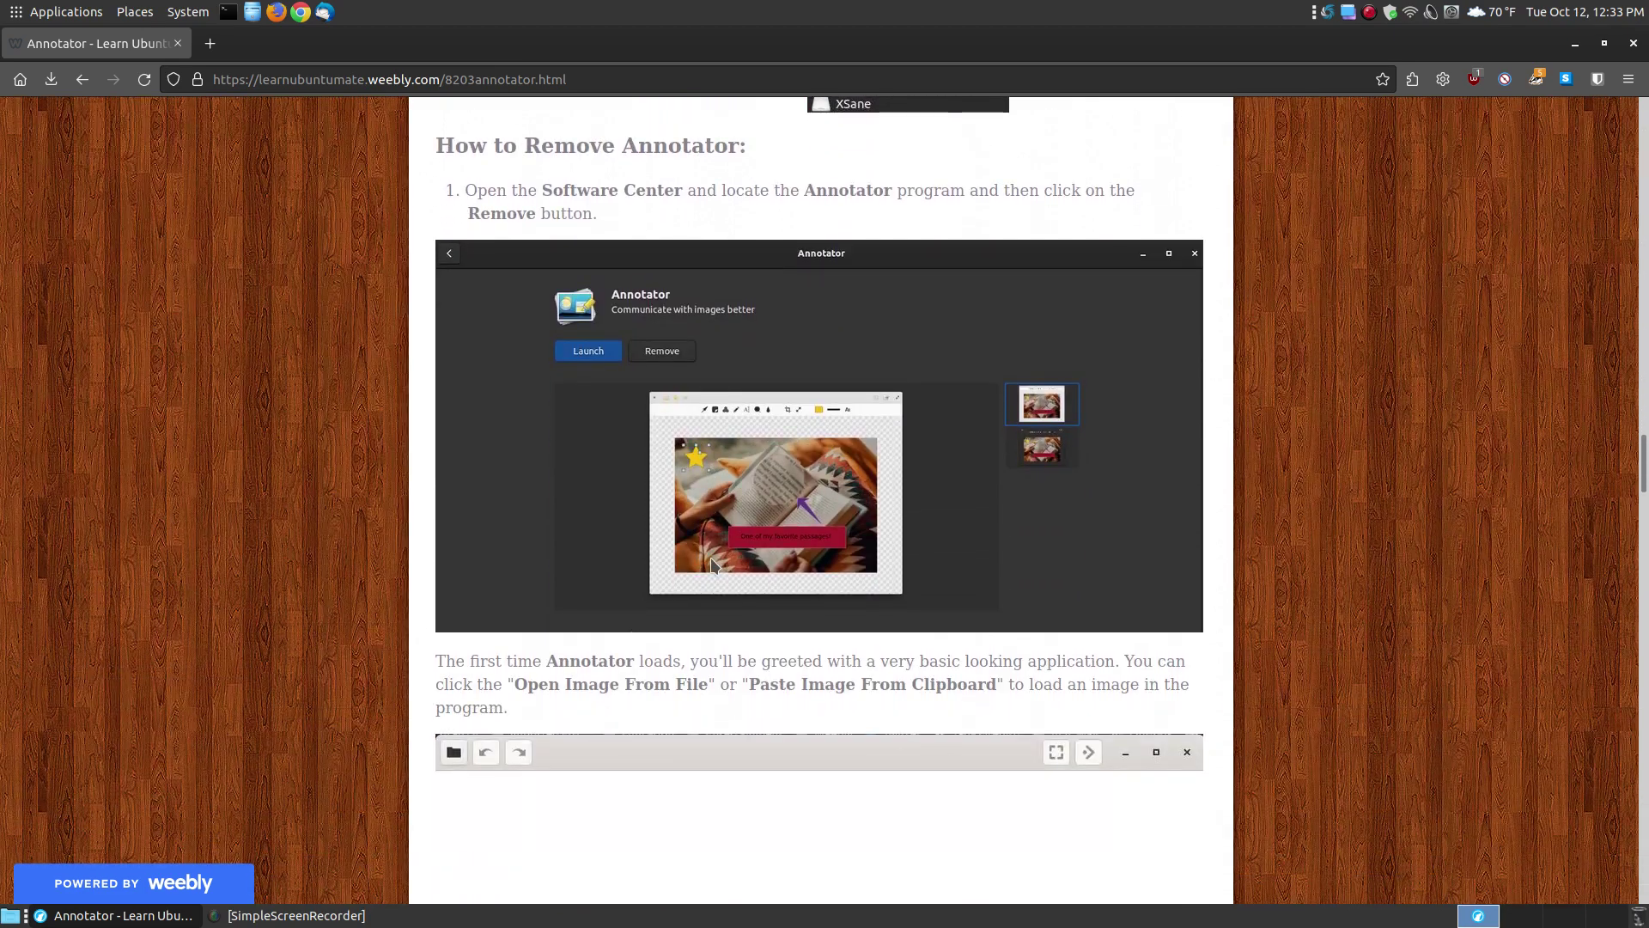
Step: Scroll the guide to the first-launch section showing Annotator's Open Image From File welcome screen
{"action": "scroll", "coordinate": [712, 565], "scroll_direction": "up", "scroll_amount": 1}
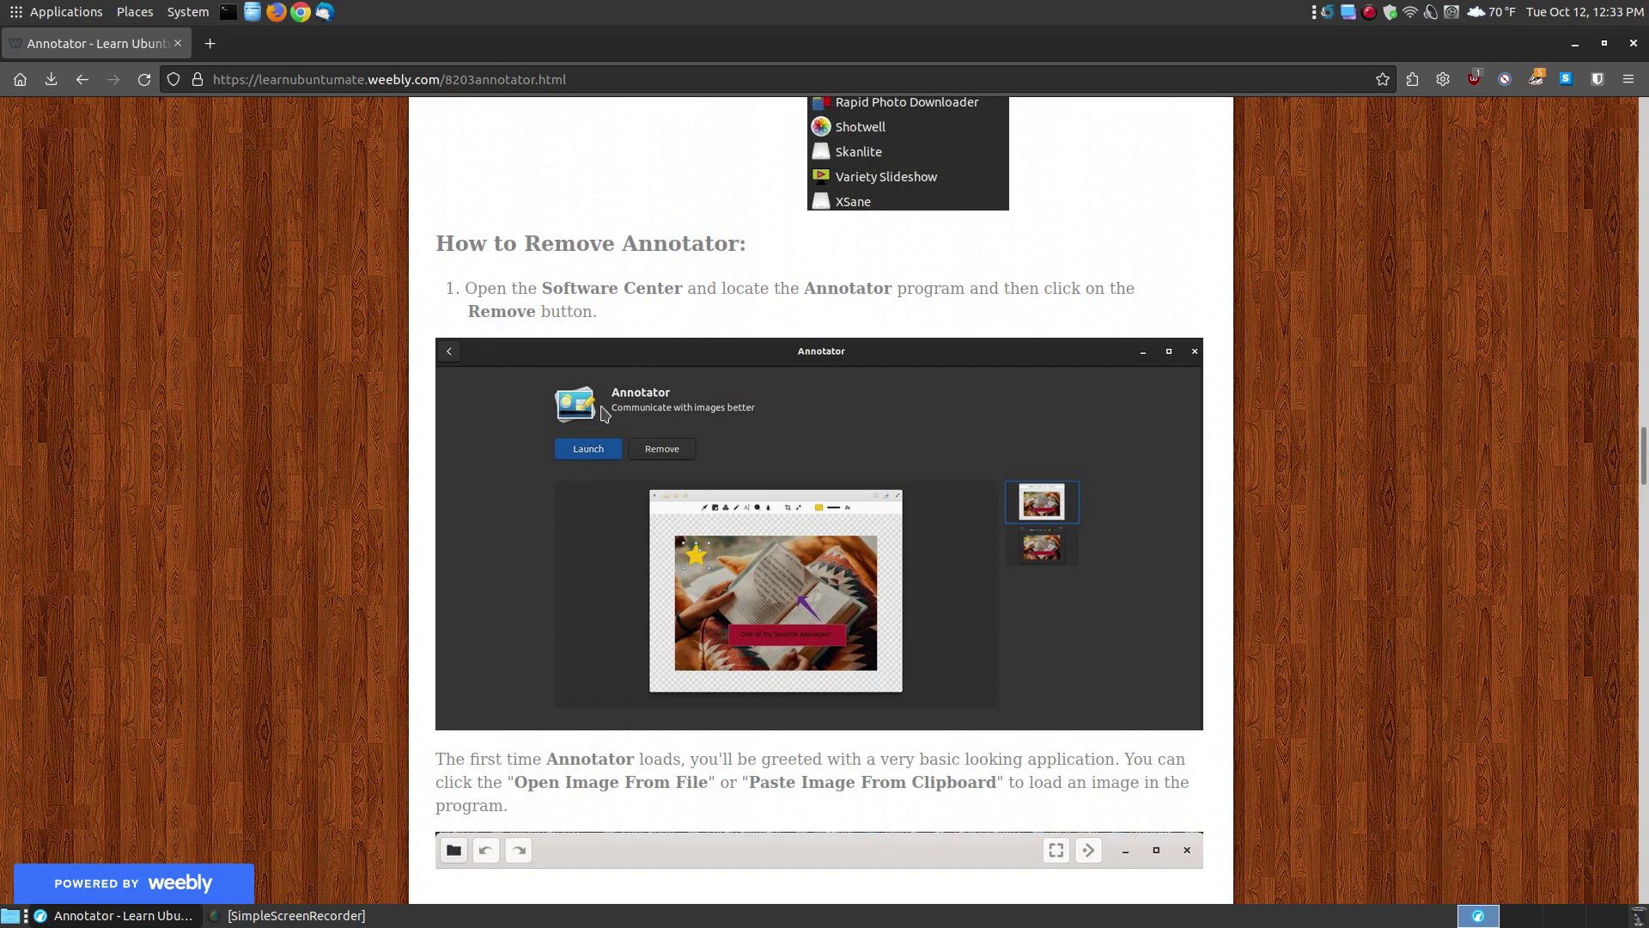
{"action": "scroll", "coordinate": [662, 509], "scroll_direction": "down", "scroll_amount": 3}
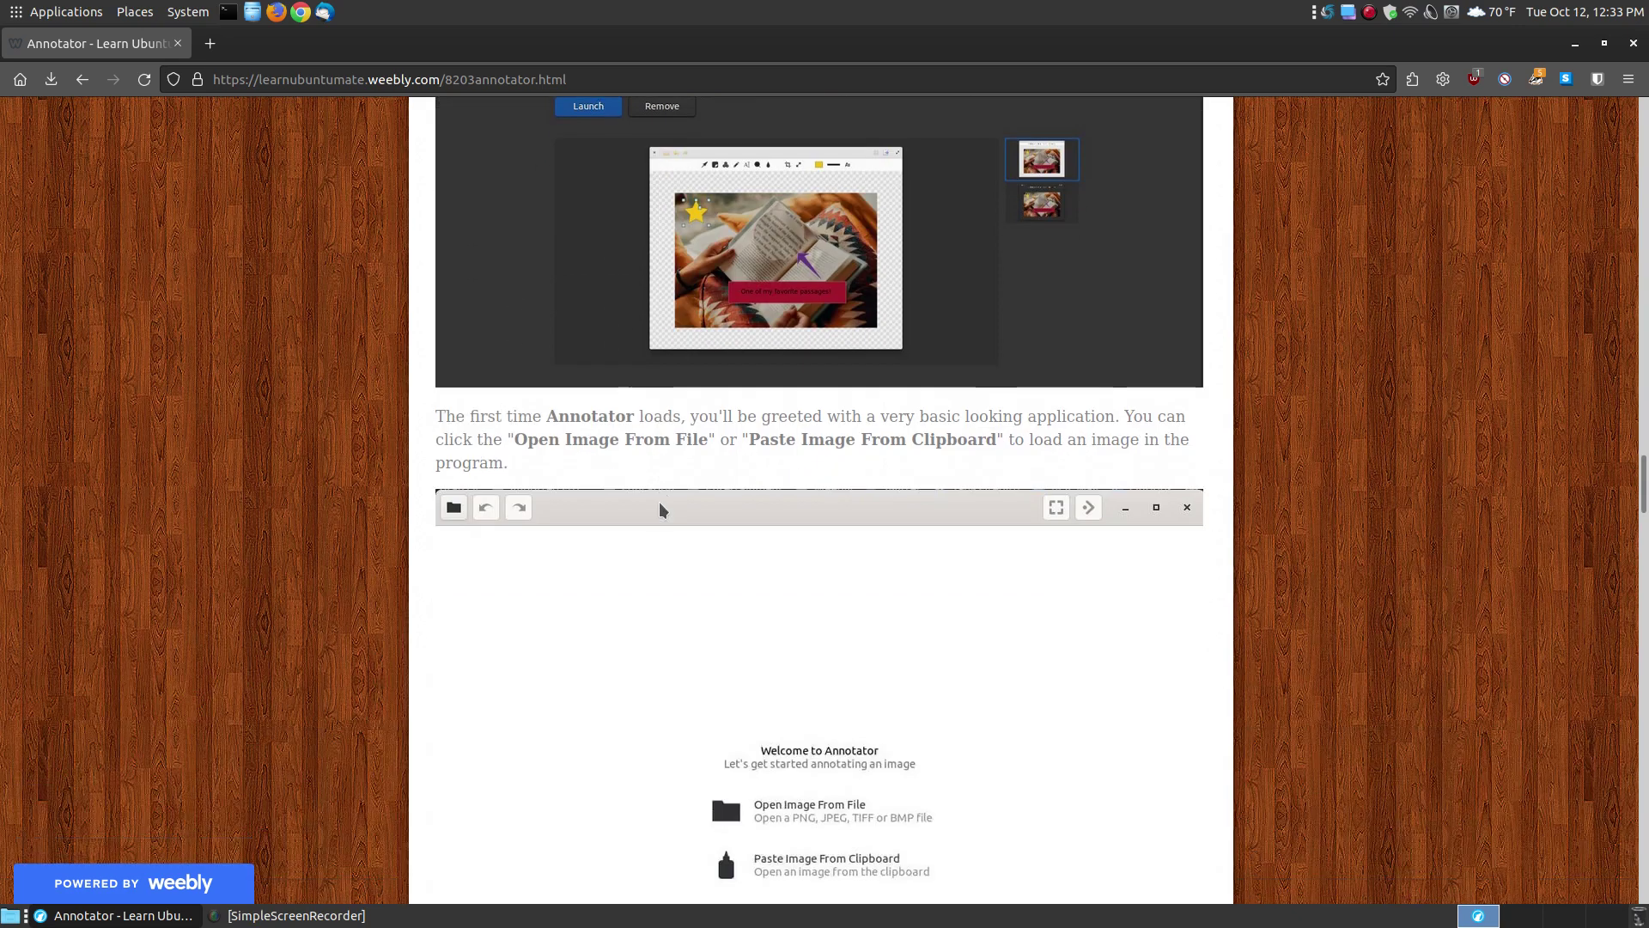
{"action": "scroll", "coordinate": [660, 503], "scroll_direction": "up", "scroll_amount": 1}
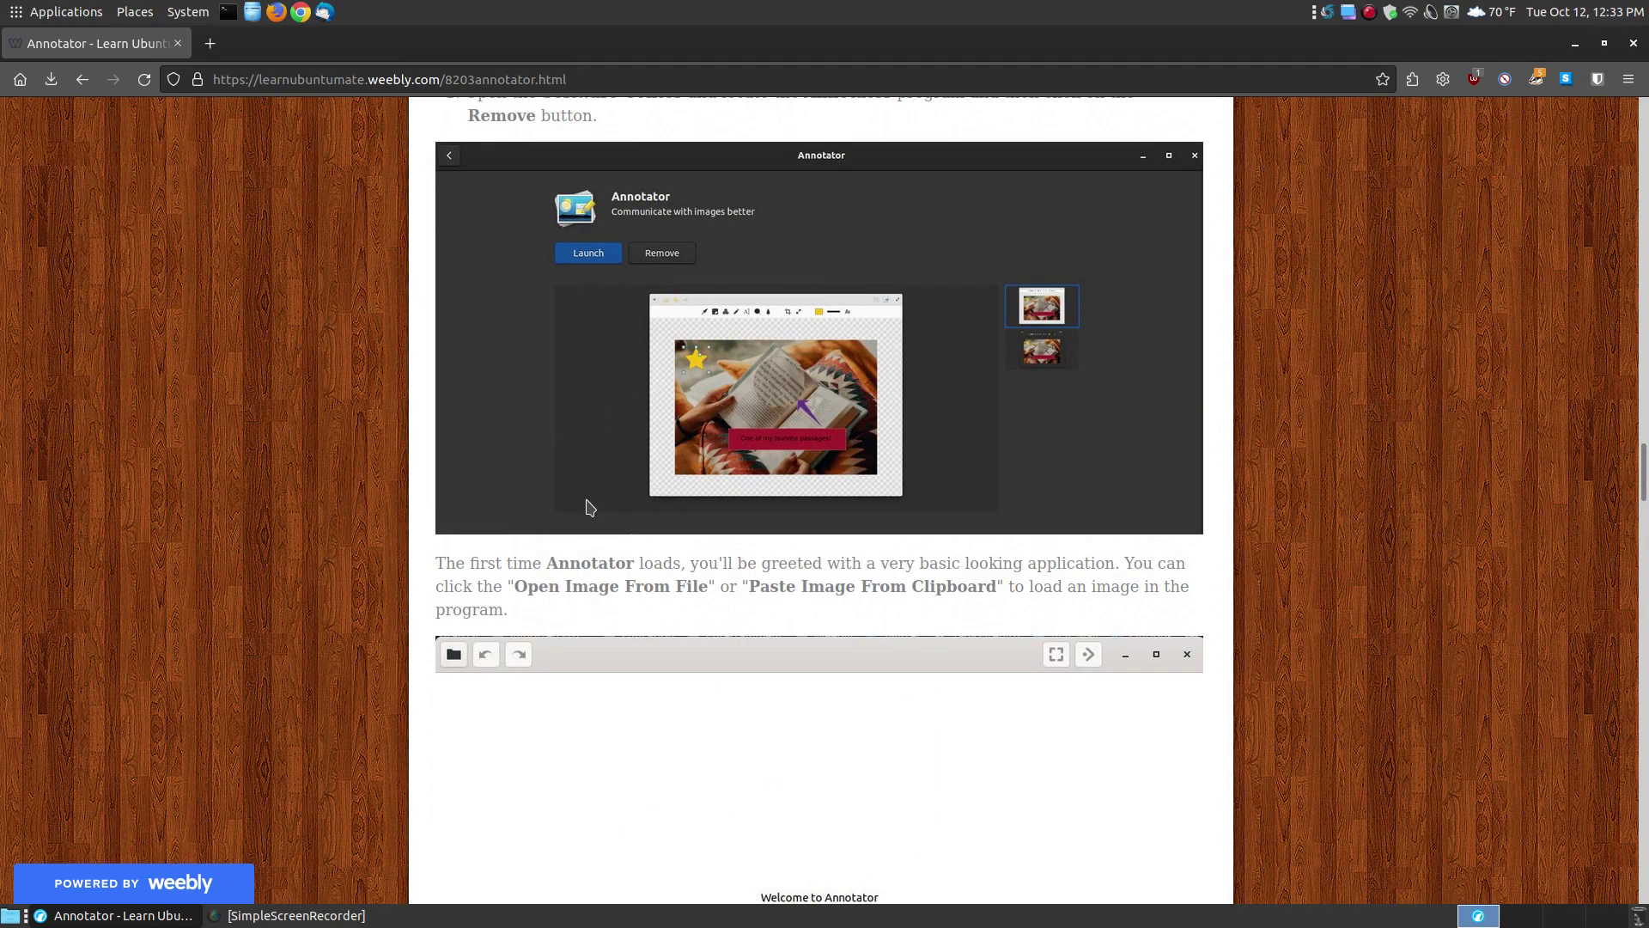
{"action": "scroll", "coordinate": [585, 498], "scroll_direction": "down", "scroll_amount": 5}
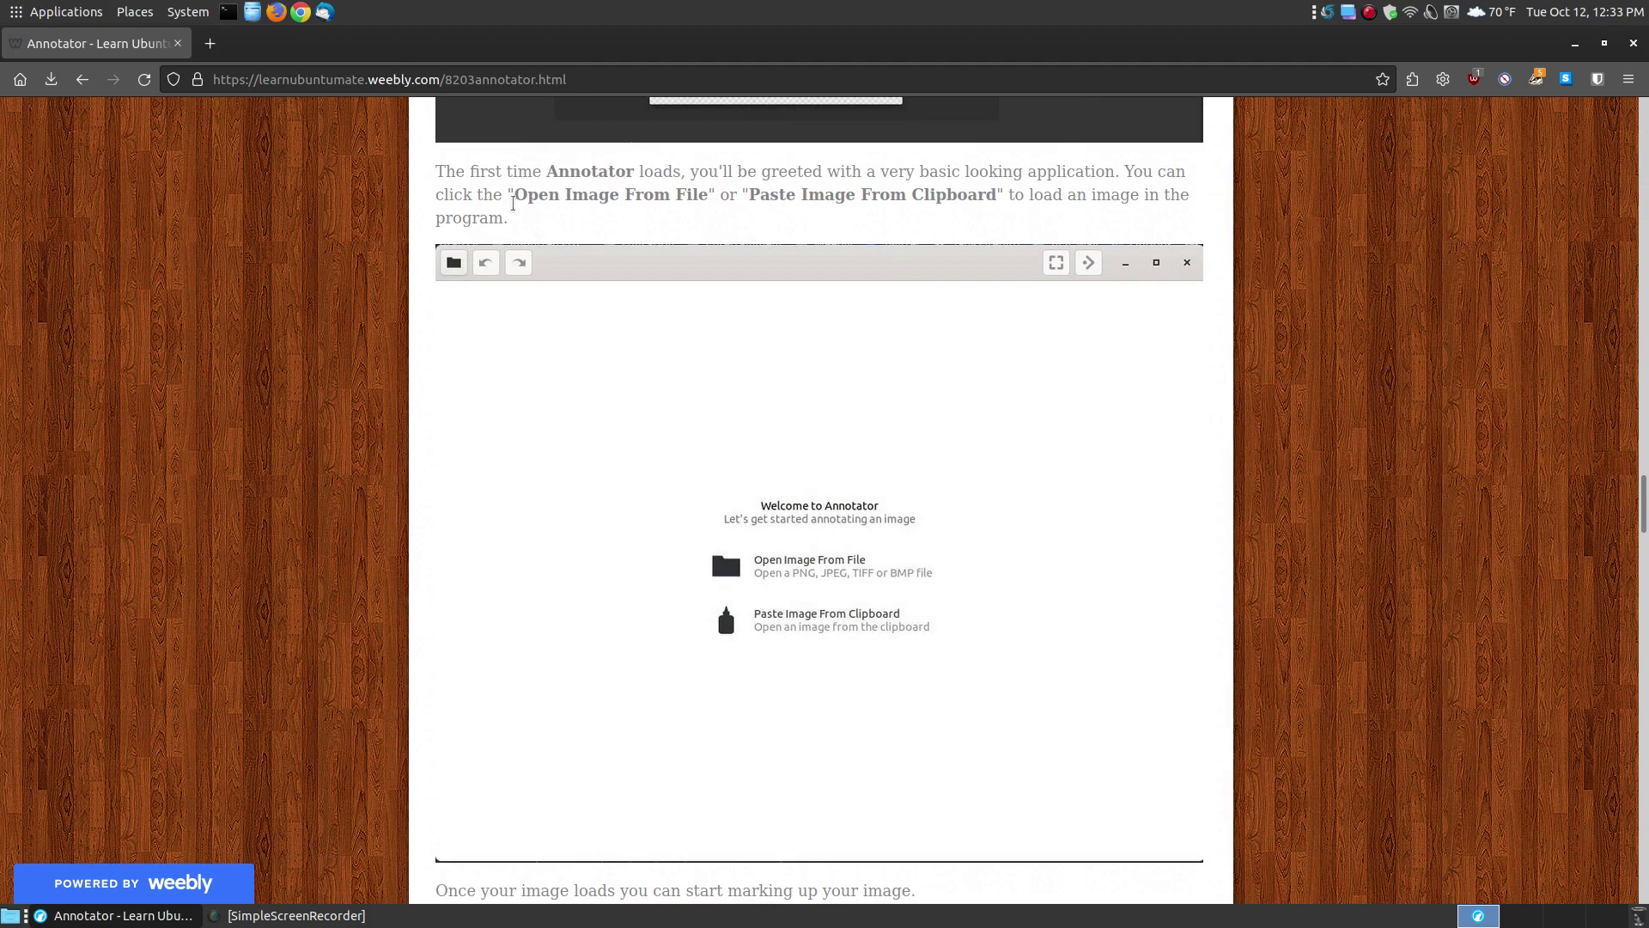
{"action": "scroll", "coordinate": [778, 357], "scroll_direction": "up", "scroll_amount": 7}
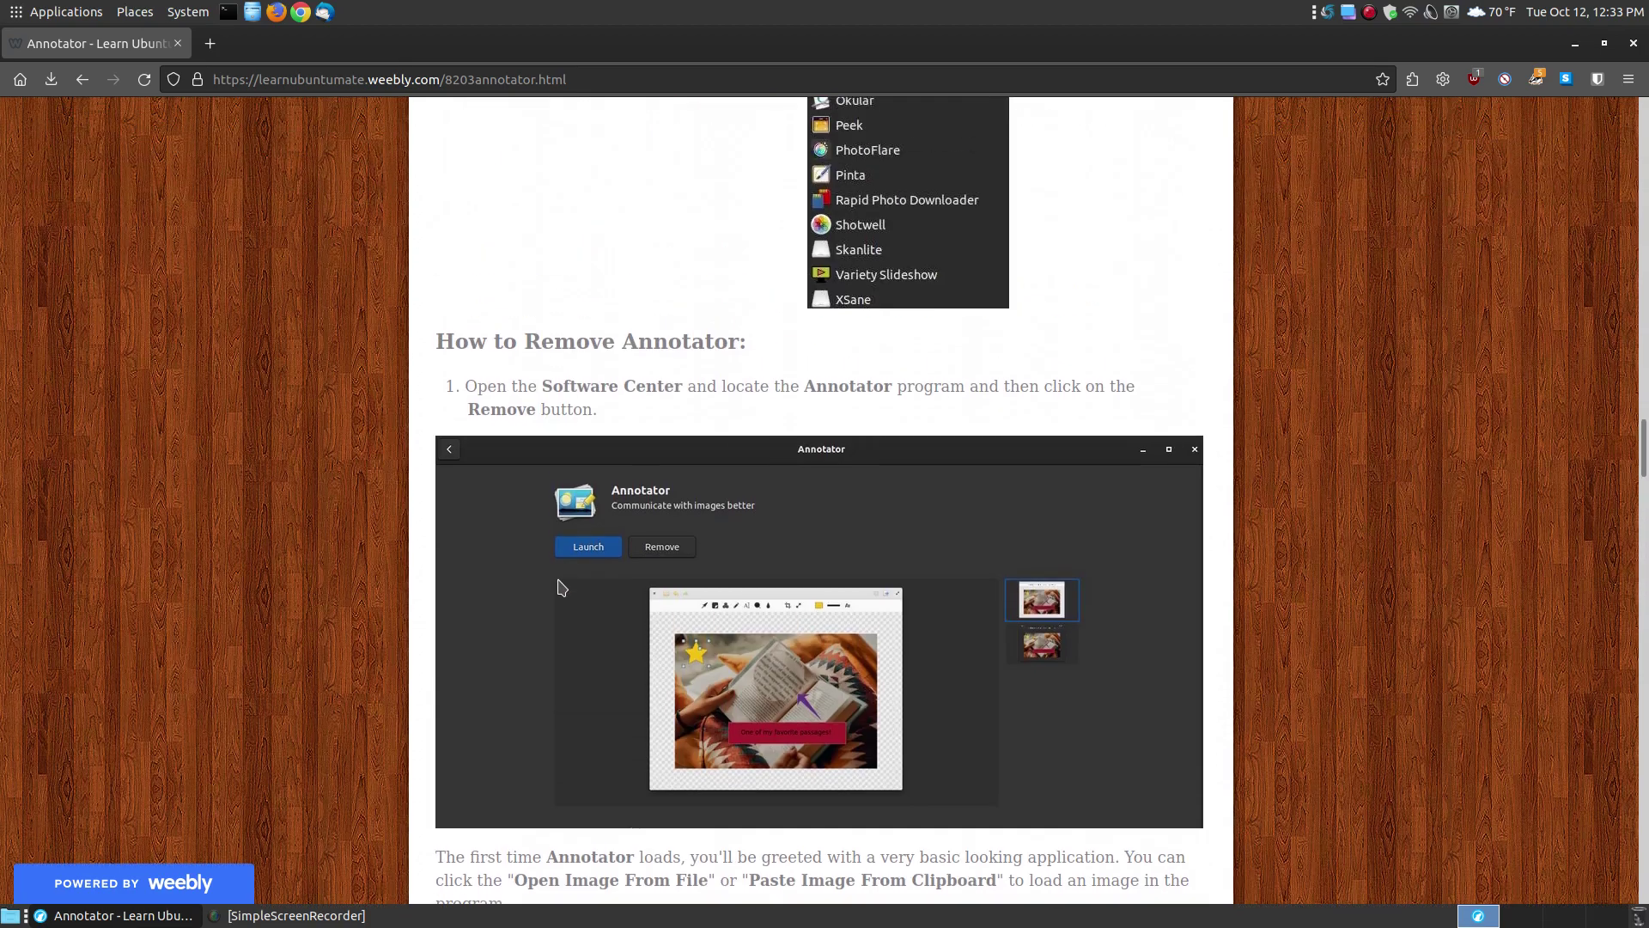
{"action": "scroll", "coordinate": [570, 564], "scroll_direction": "up", "scroll_amount": 4}
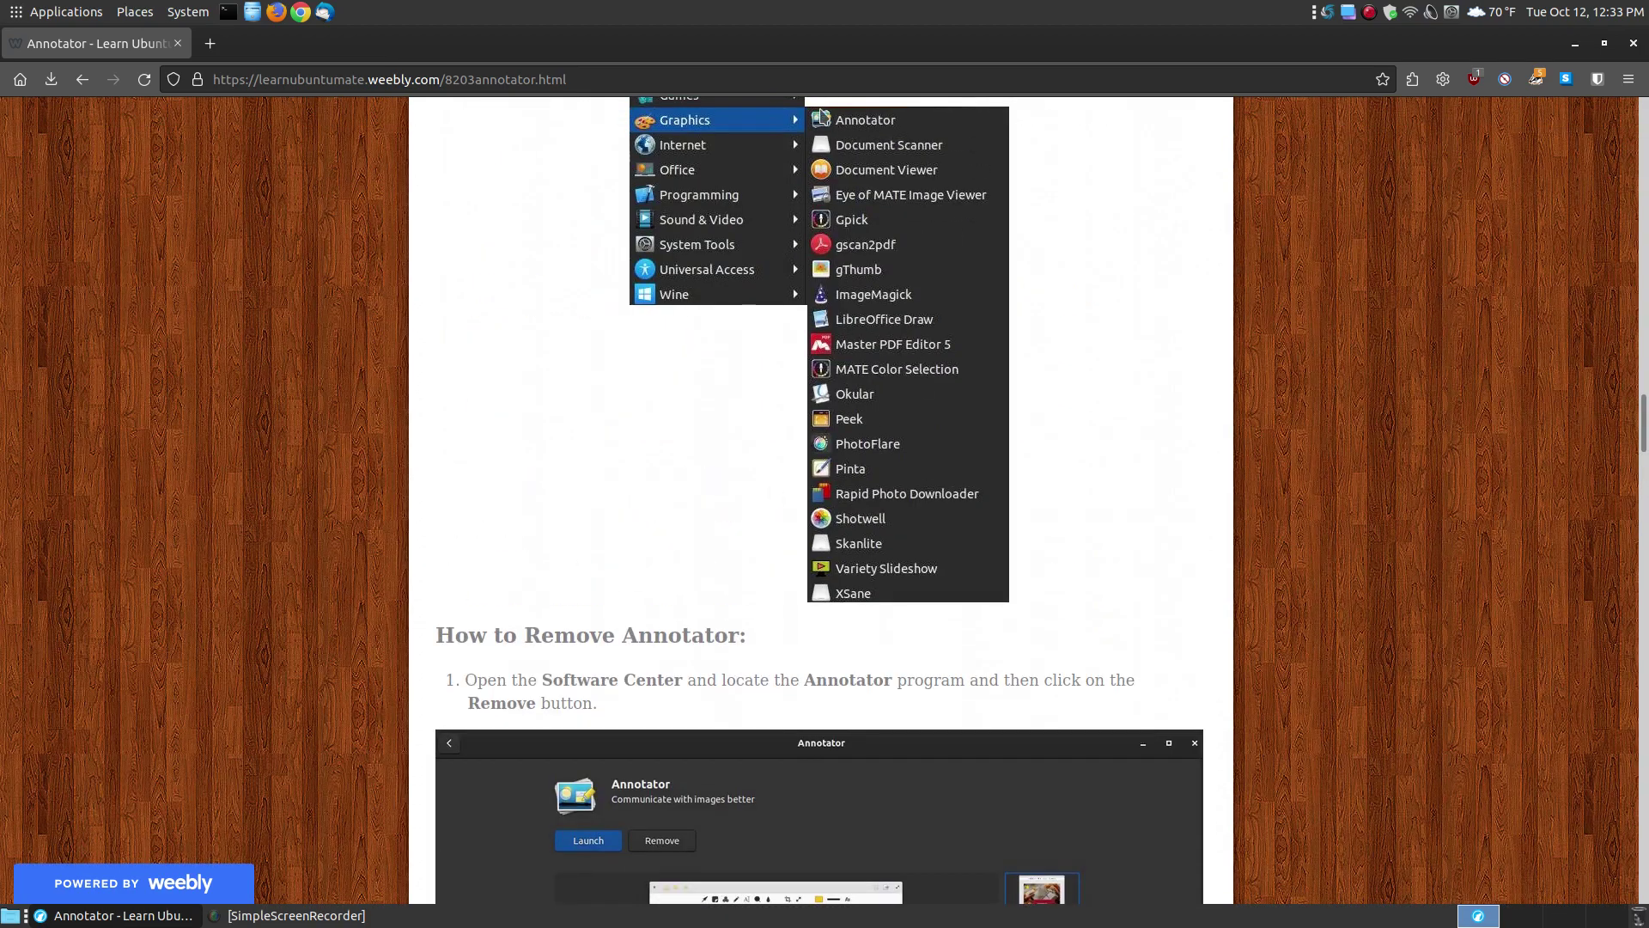
{"action": "scroll", "coordinate": [493, 384], "scroll_direction": "down", "scroll_amount": 9}
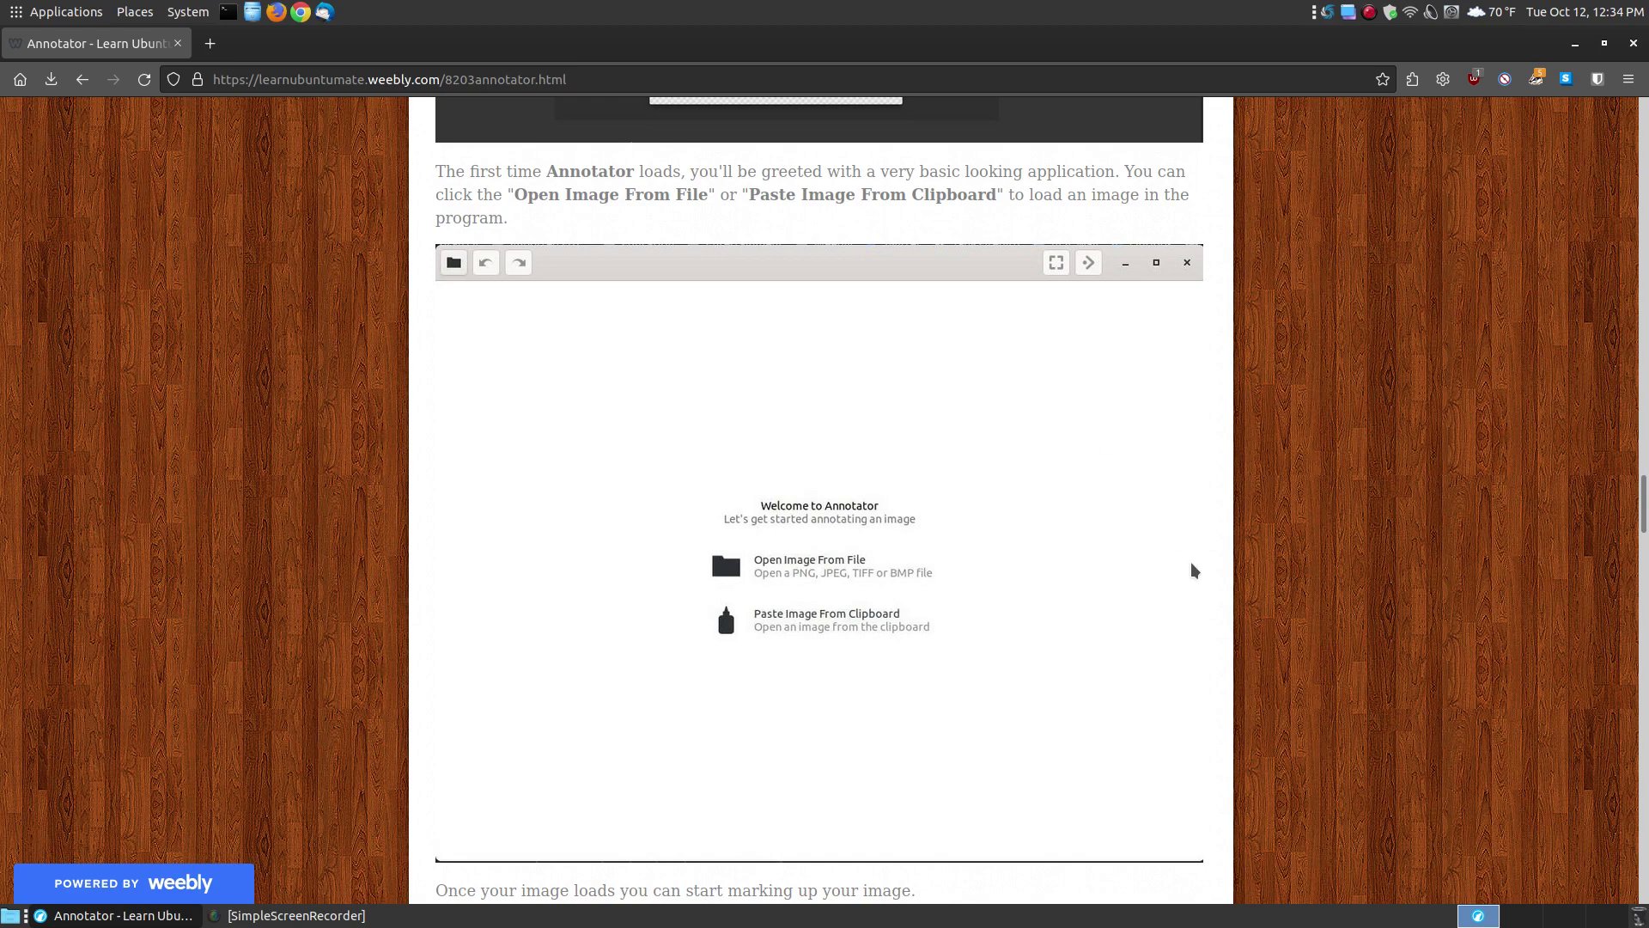
{"action": "scroll", "coordinate": [1191, 566], "scroll_direction": "down", "scroll_amount": 8}
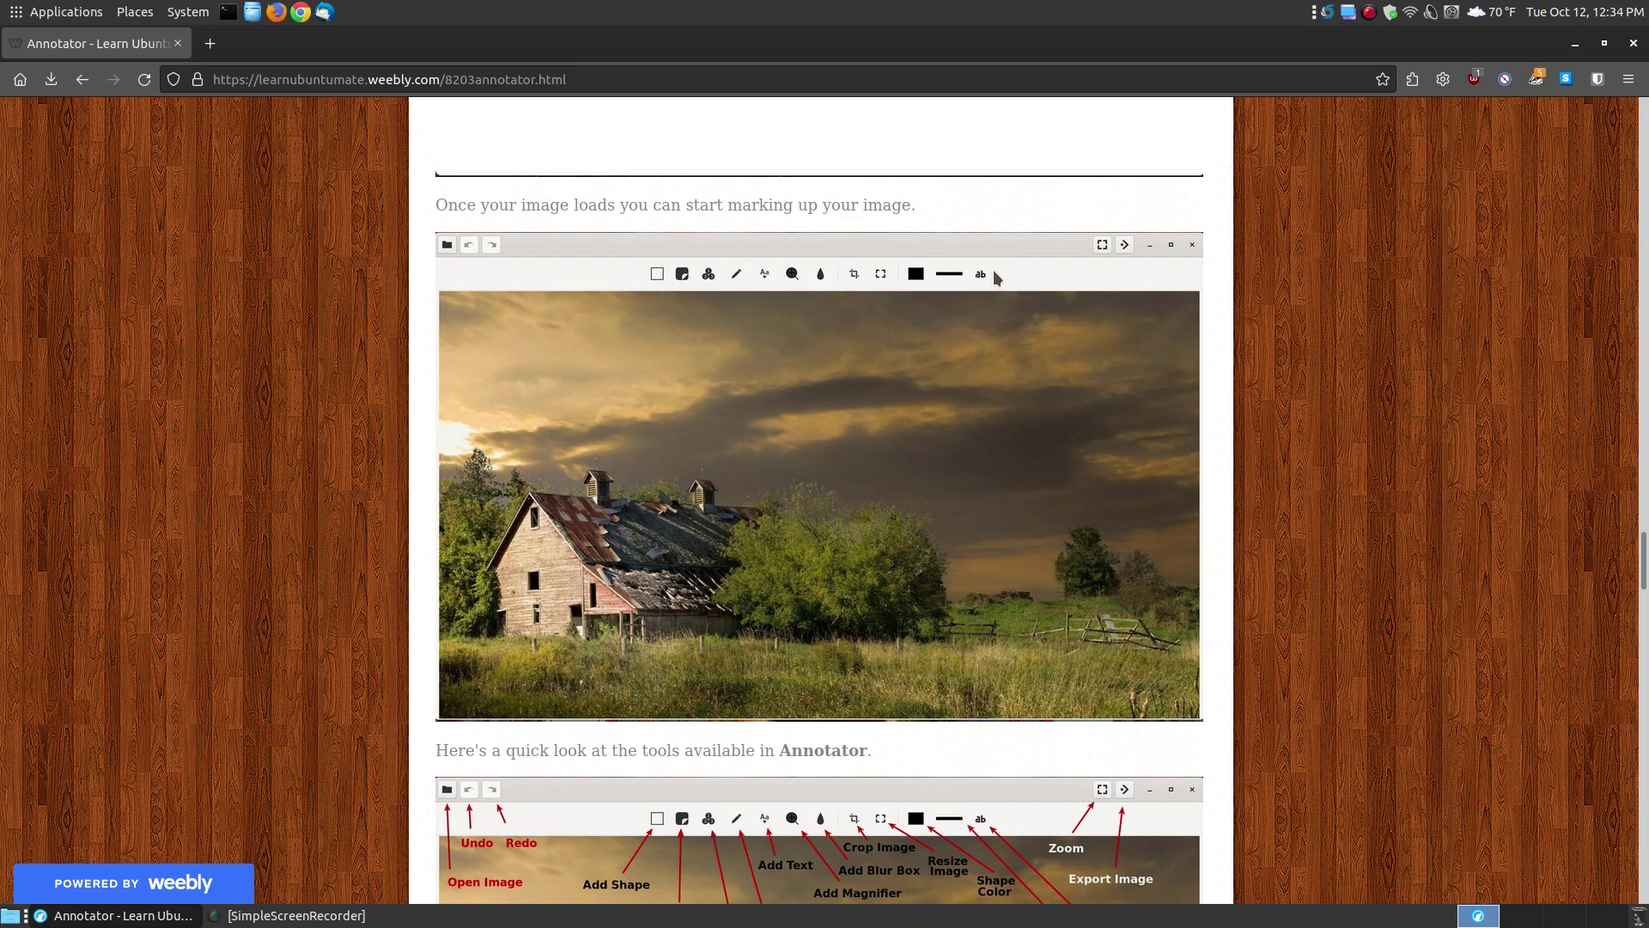
Step: Scroll to the 'Here's a quick look at the tools' labelled toolbar diagram over the barn photo
{"action": "scroll", "coordinate": [995, 277], "scroll_direction": "down", "scroll_amount": 1}
{"action": "scroll", "coordinate": [995, 277], "scroll_direction": "down", "scroll_amount": 4}
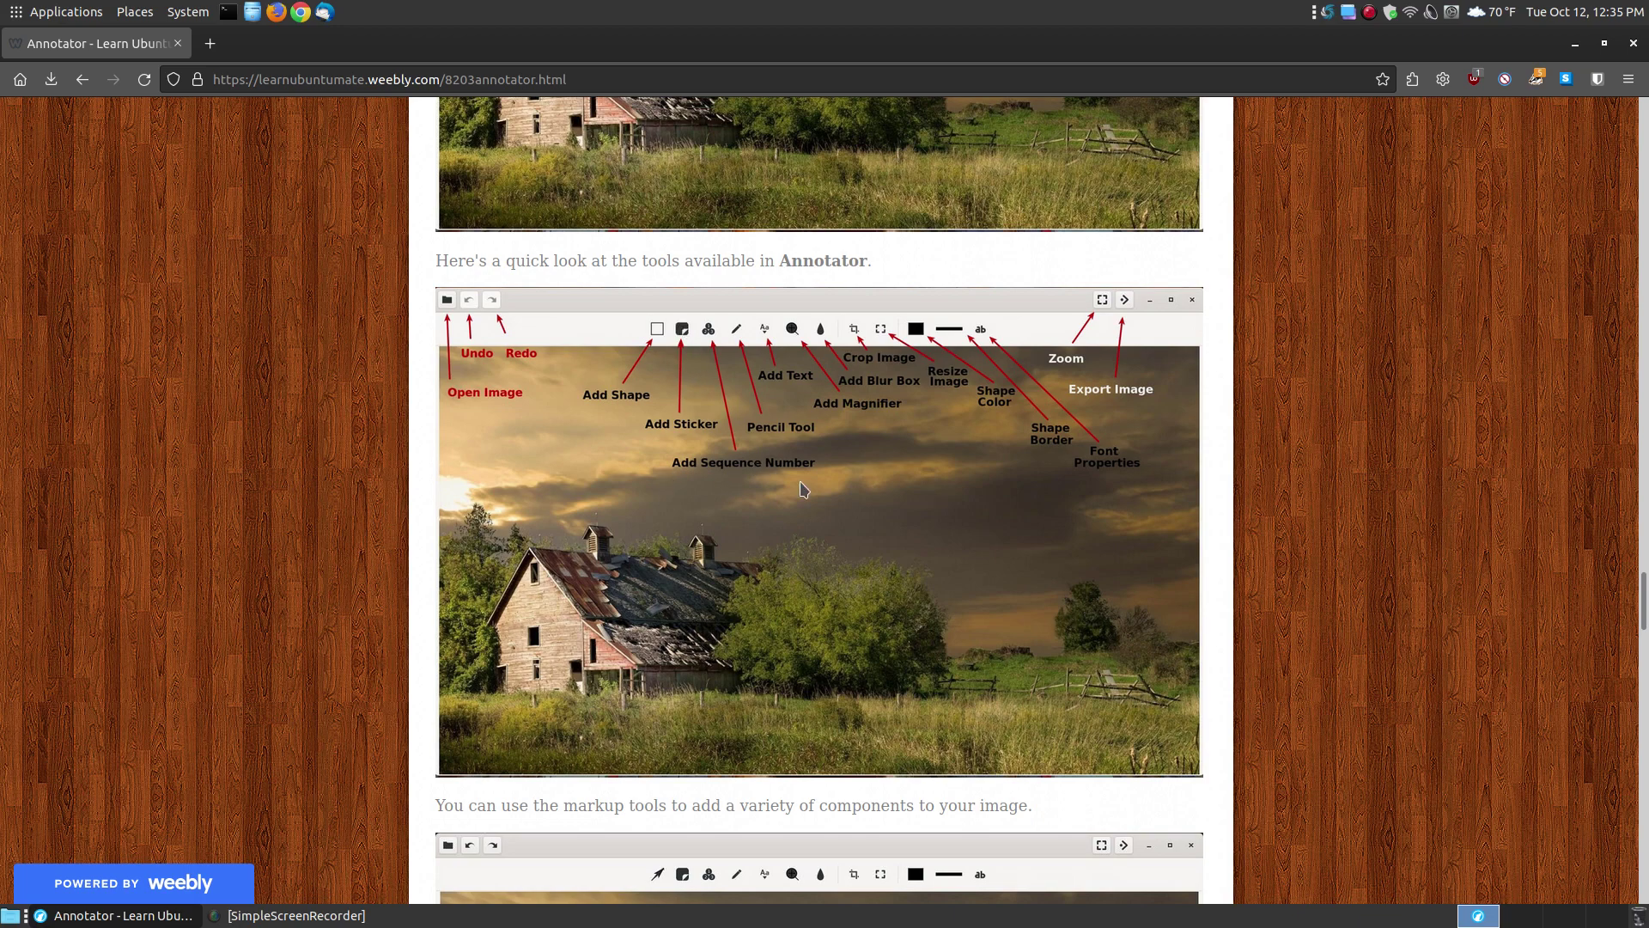
{"action": "scroll", "coordinate": [764, 599], "scroll_direction": "down", "scroll_amount": 5}
{"action": "scroll", "coordinate": [764, 599], "scroll_direction": "up", "scroll_amount": 3}
{"action": "scroll", "coordinate": [672, 599], "scroll_direction": "down", "scroll_amount": 4}
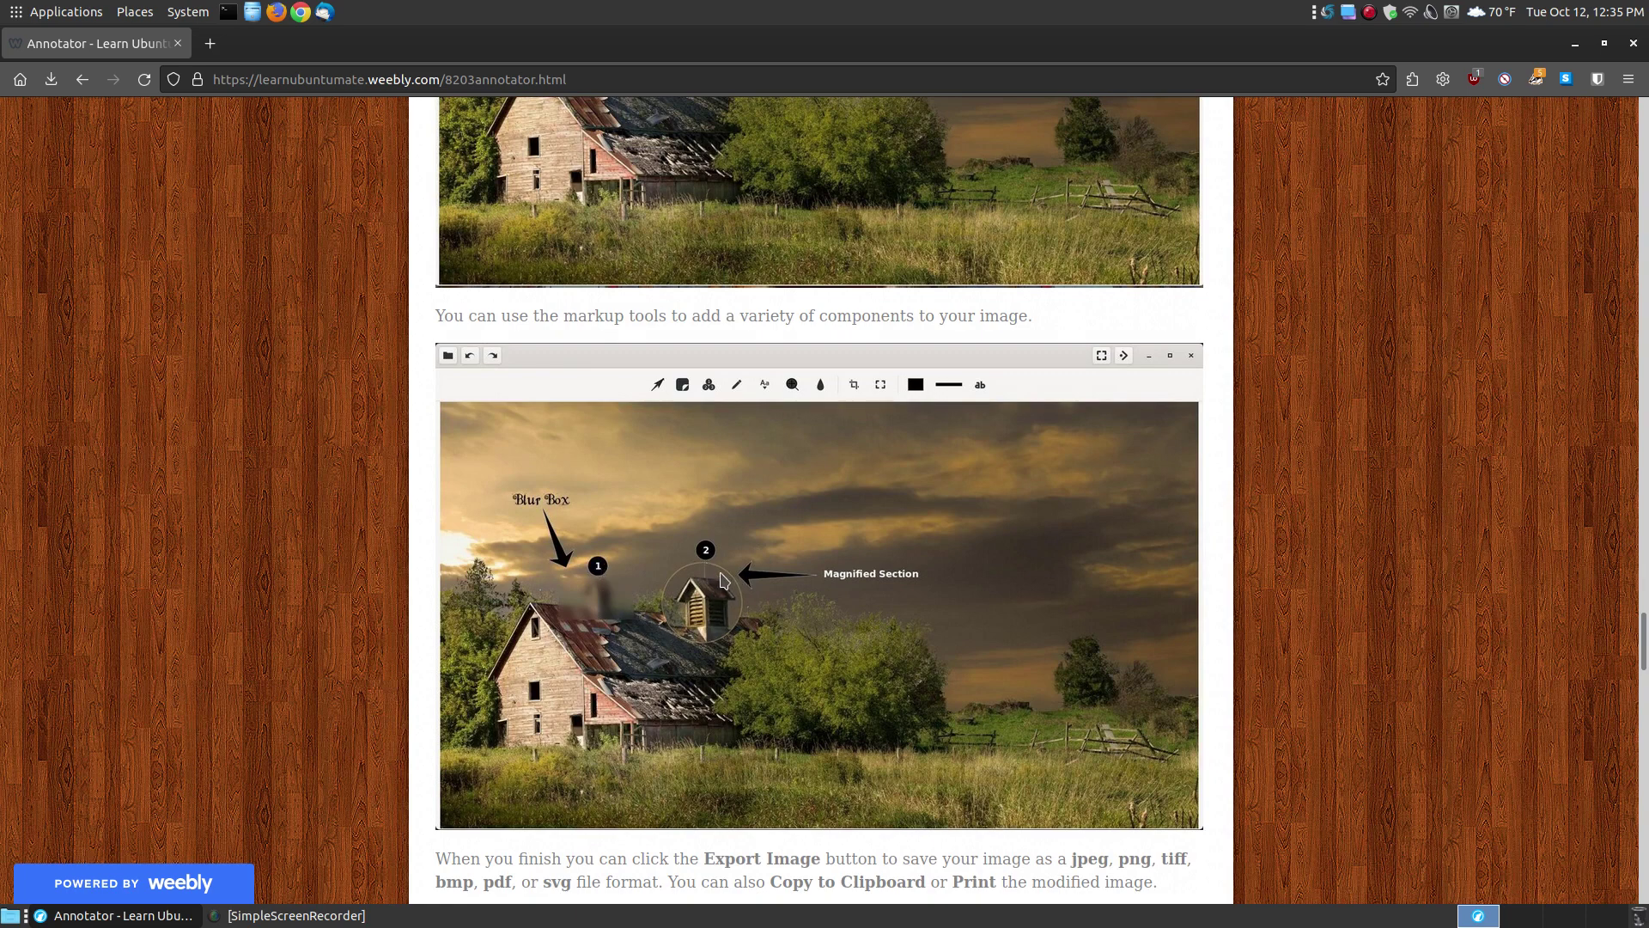
{"action": "scroll", "coordinate": [724, 615], "scroll_direction": "up", "scroll_amount": 5}
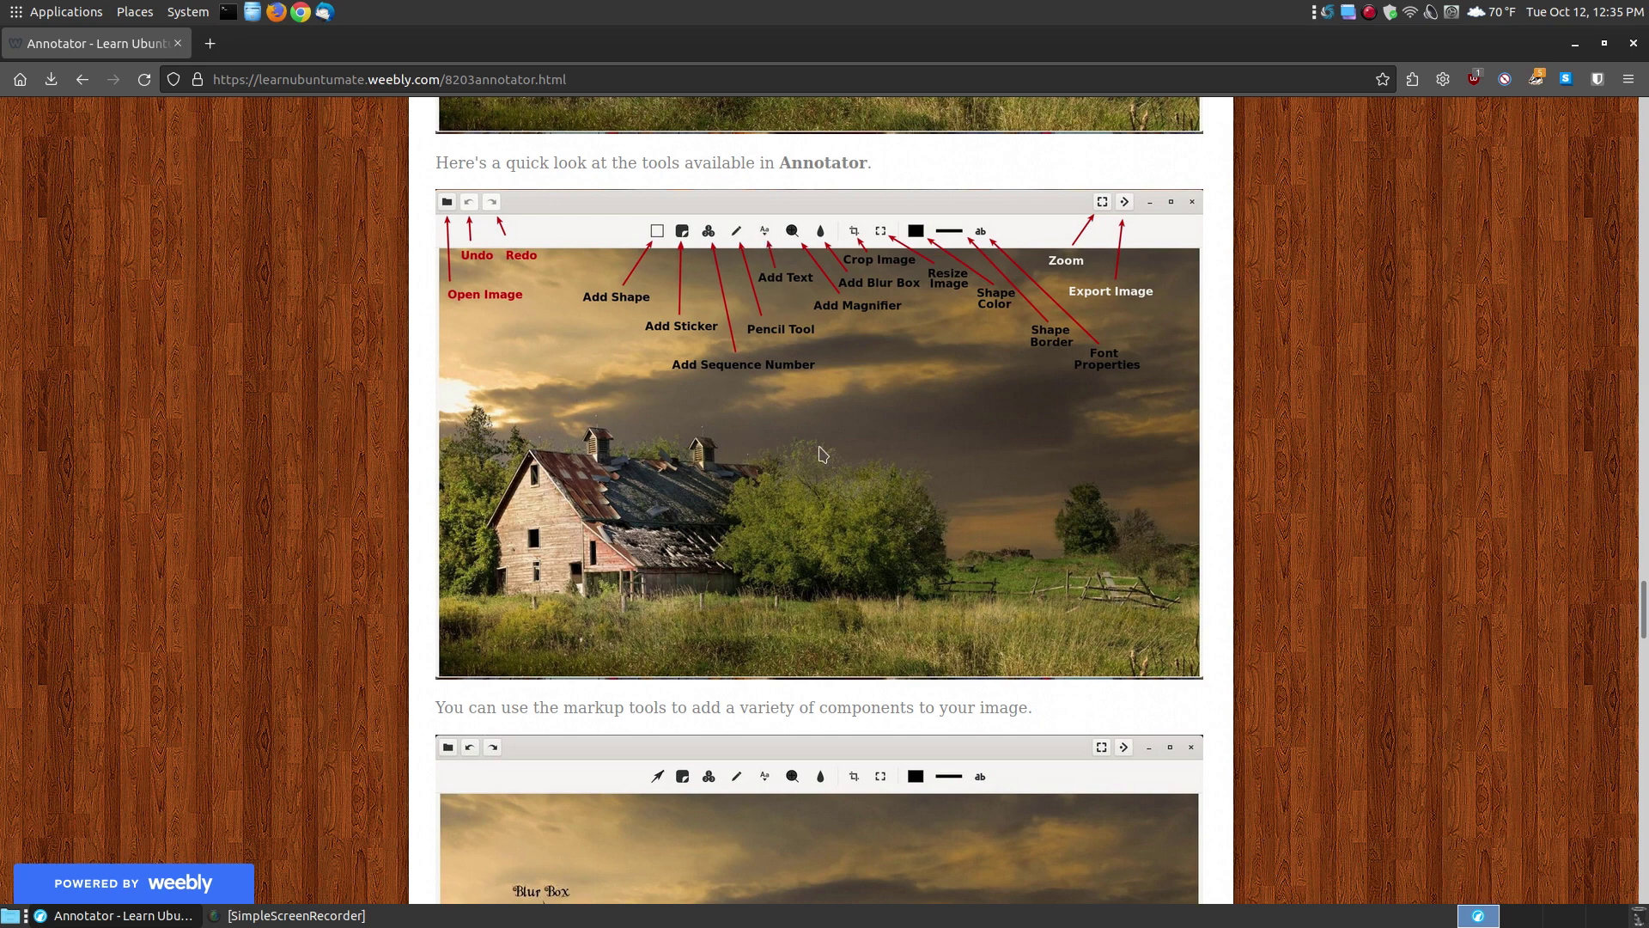
{"action": "scroll", "coordinate": [859, 511], "scroll_direction": "down", "scroll_amount": 5}
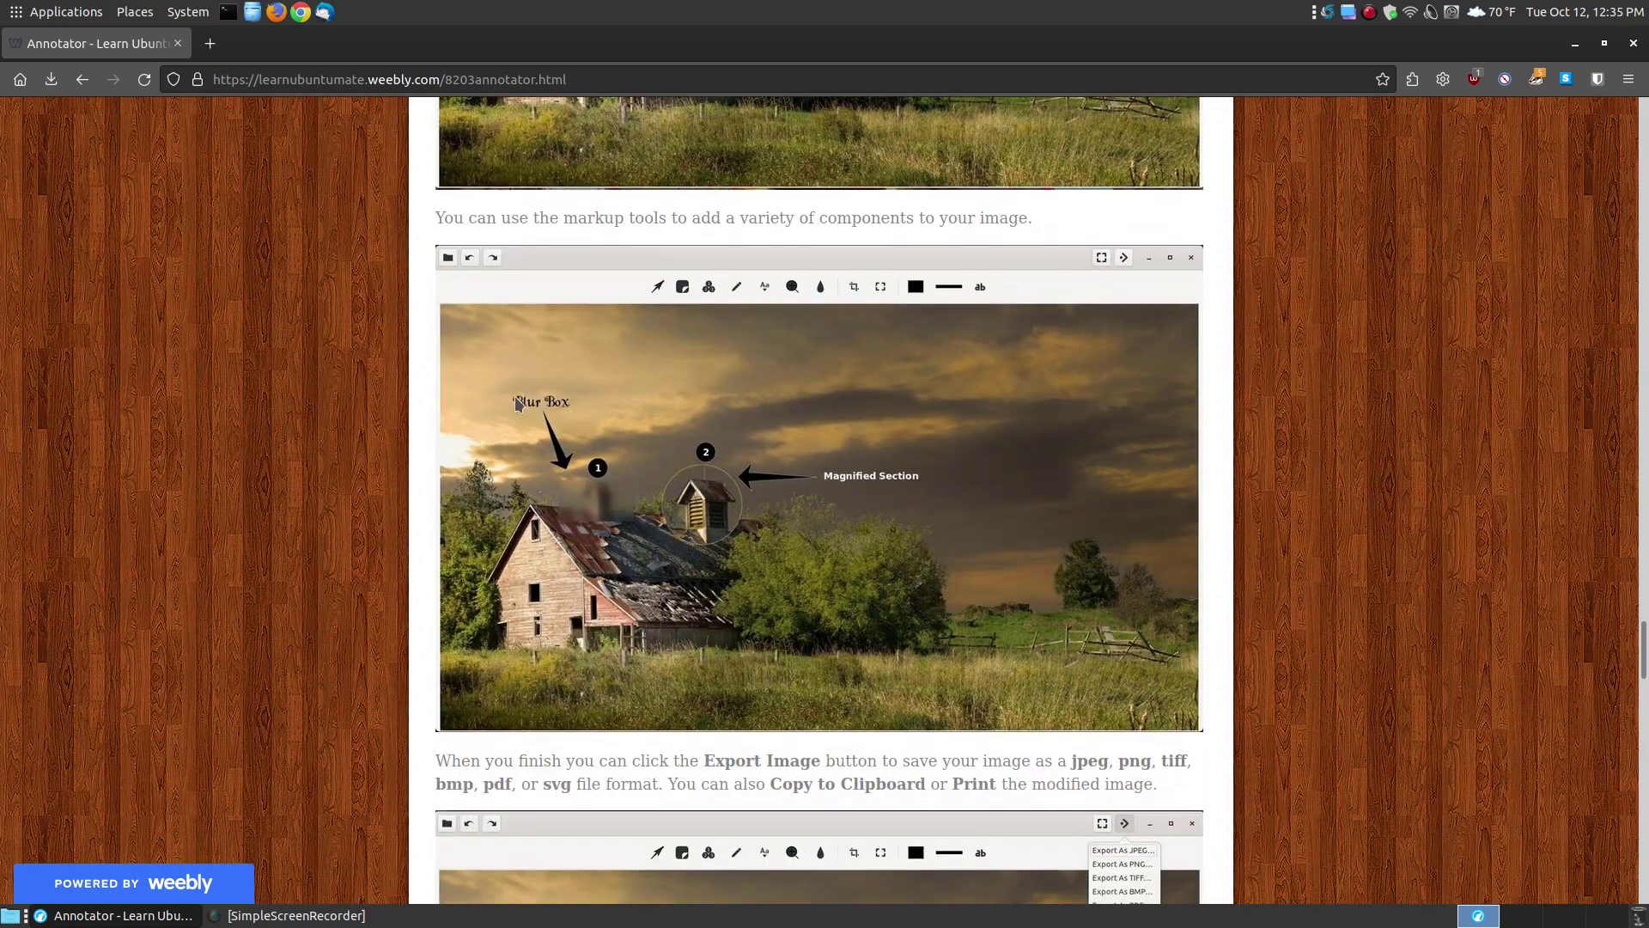
{"action": "scroll", "coordinate": [850, 492], "scroll_direction": "up", "scroll_amount": 5}
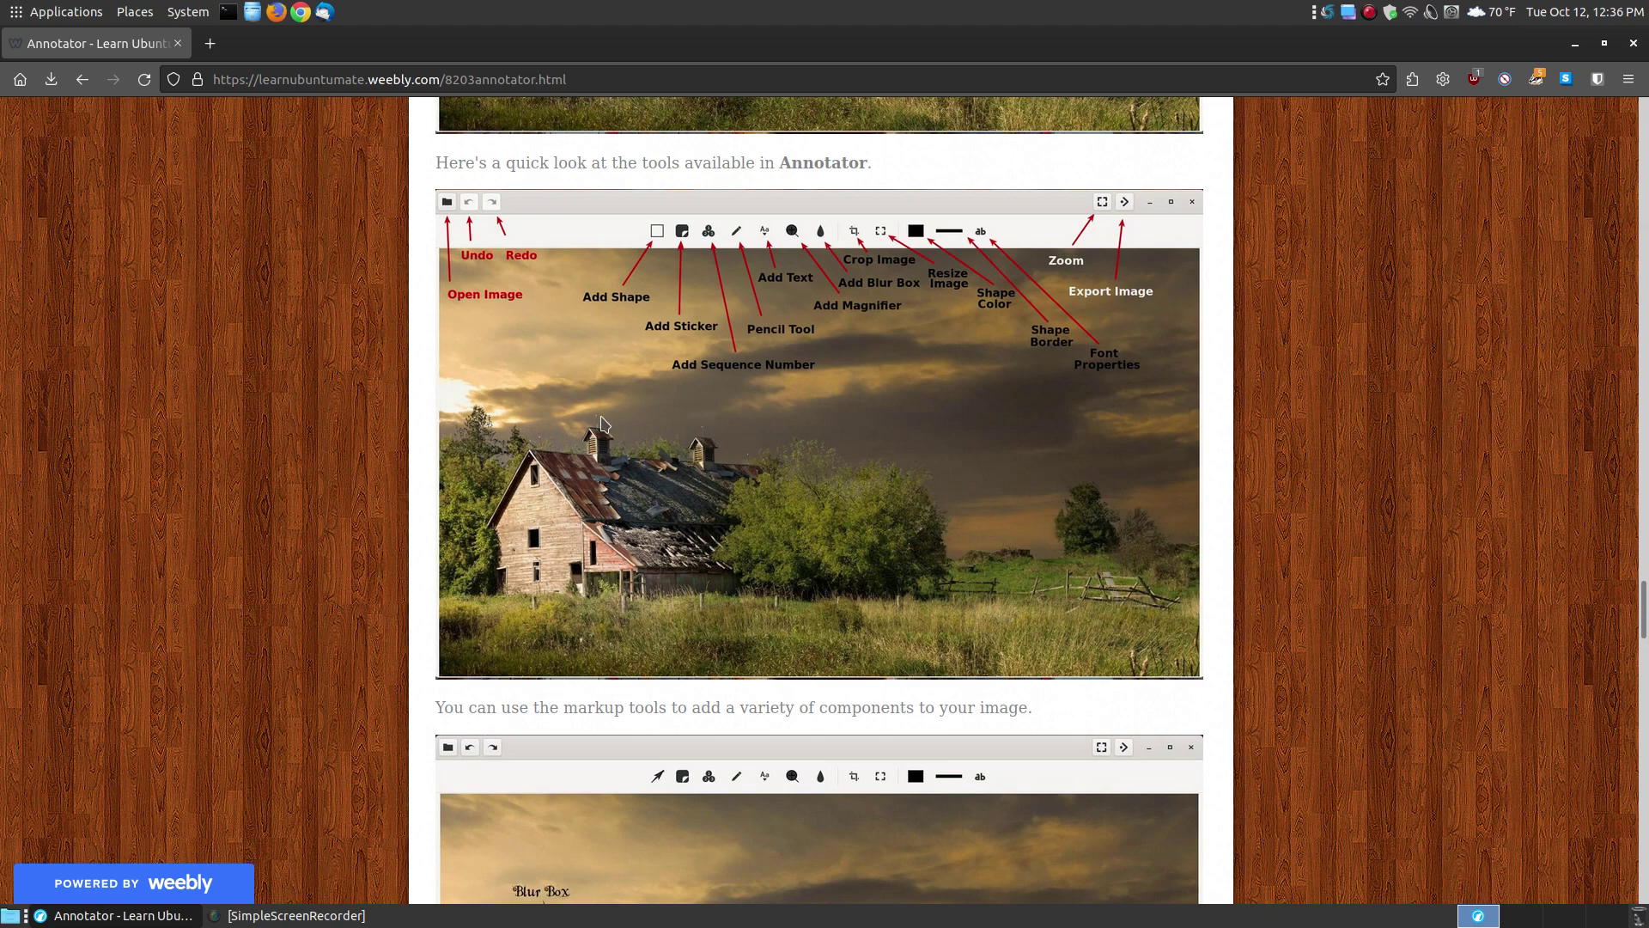
{"action": "scroll", "coordinate": [779, 503], "scroll_direction": "down", "scroll_amount": 5}
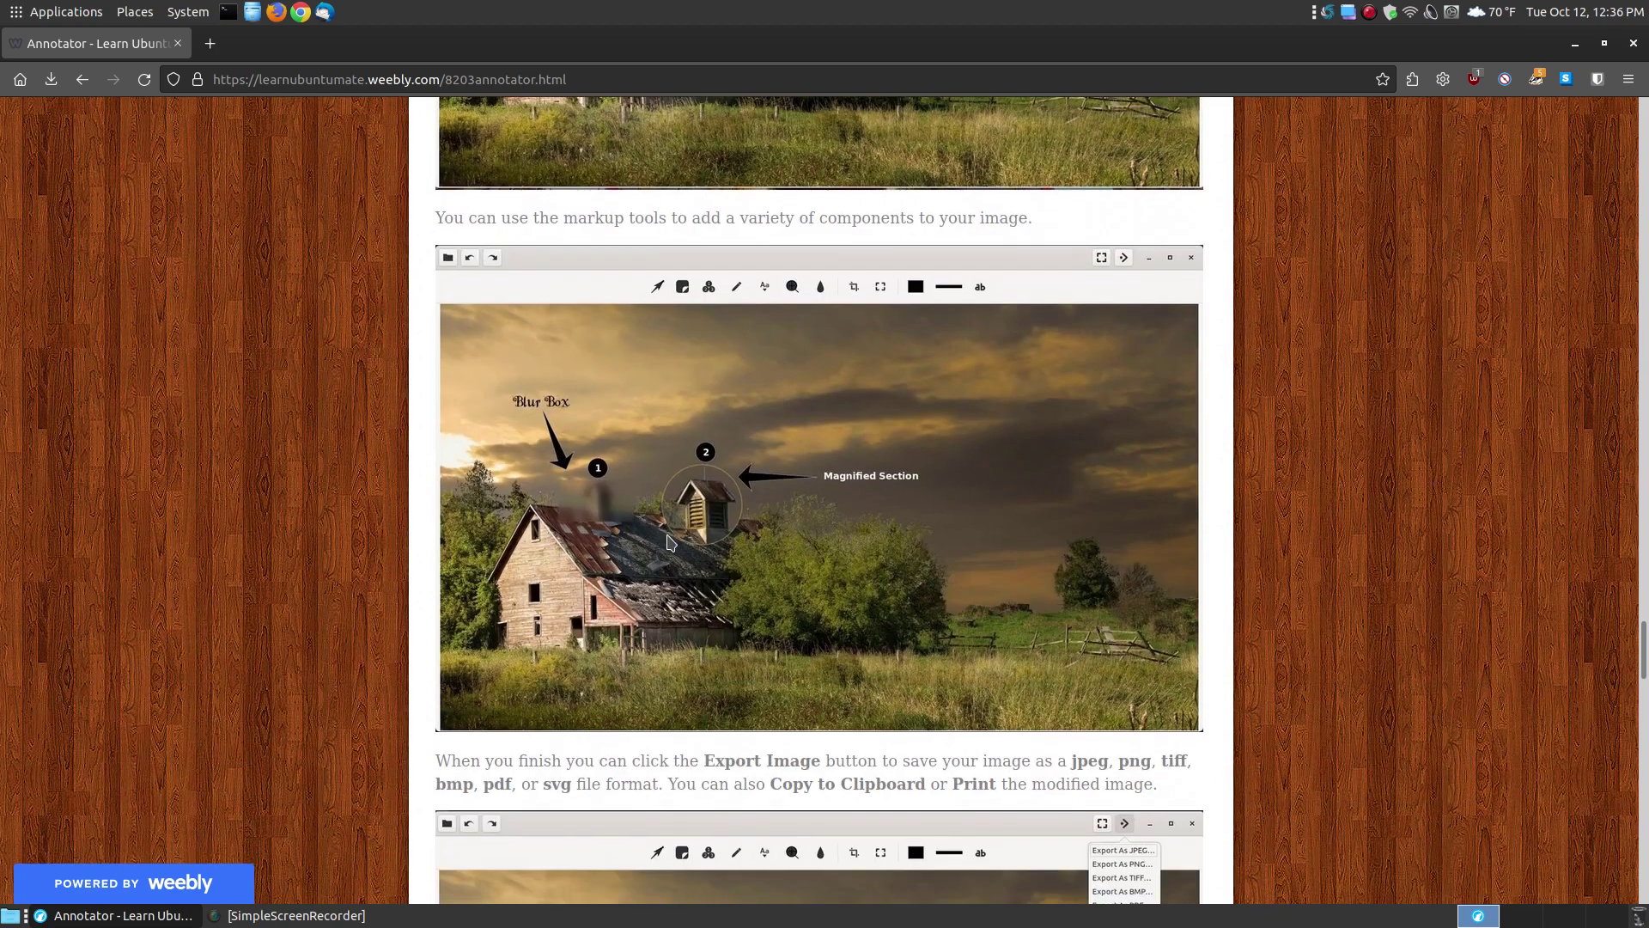
{"action": "scroll", "coordinate": [712, 518], "scroll_direction": "up", "scroll_amount": 5}
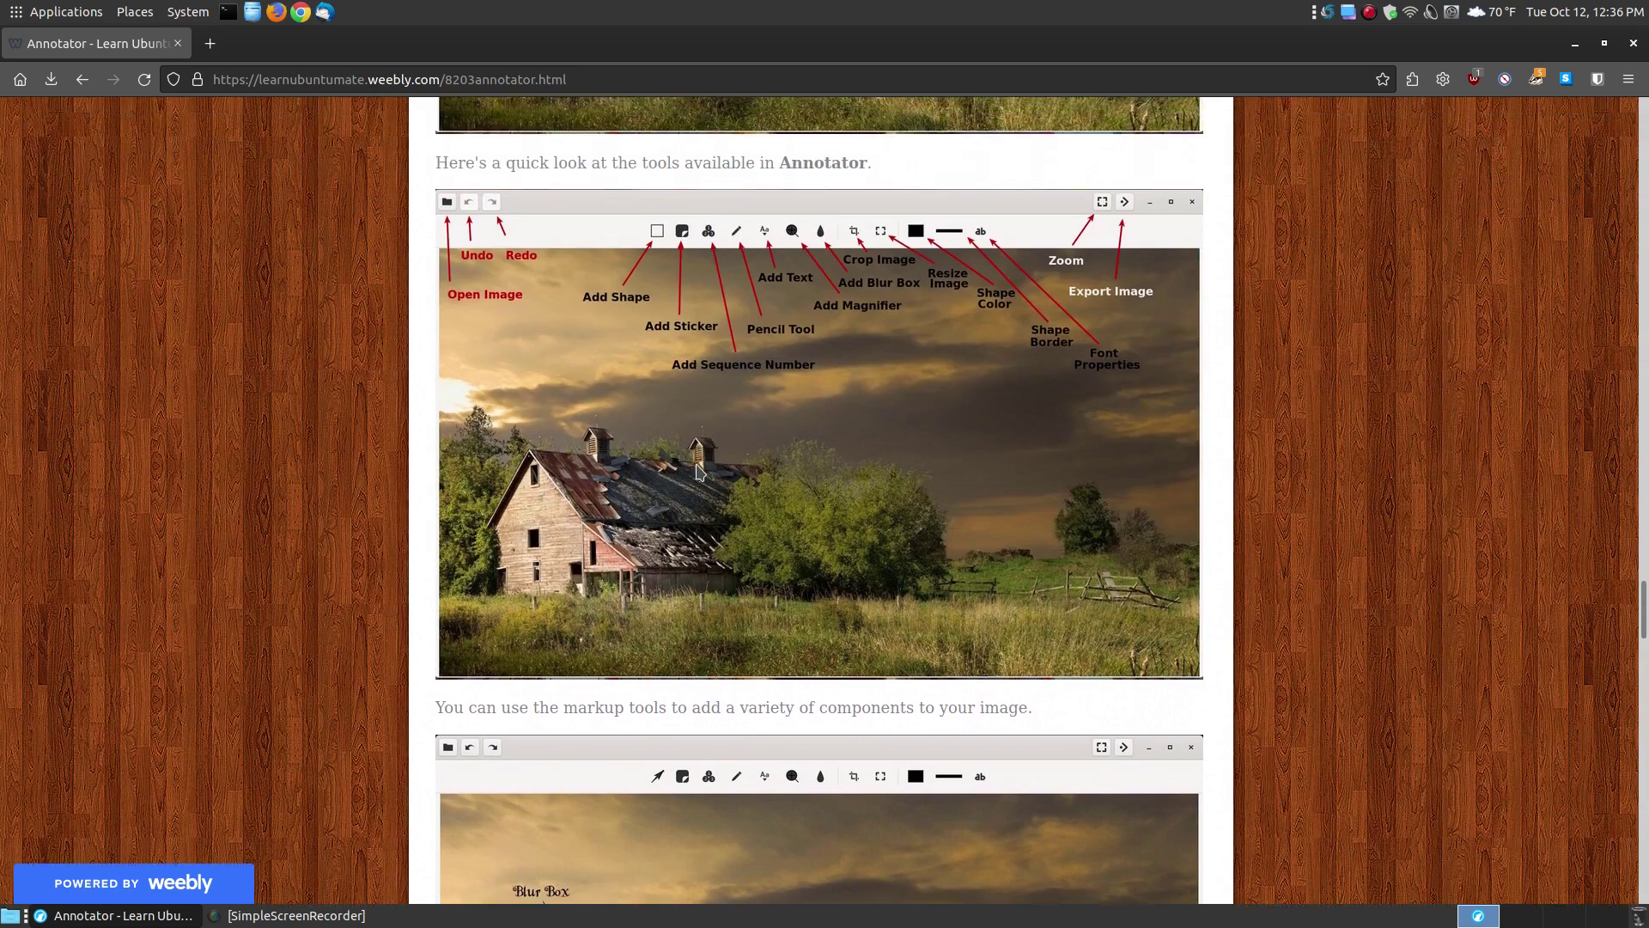
{"action": "scroll", "coordinate": [798, 843], "scroll_direction": "down", "scroll_amount": 2}
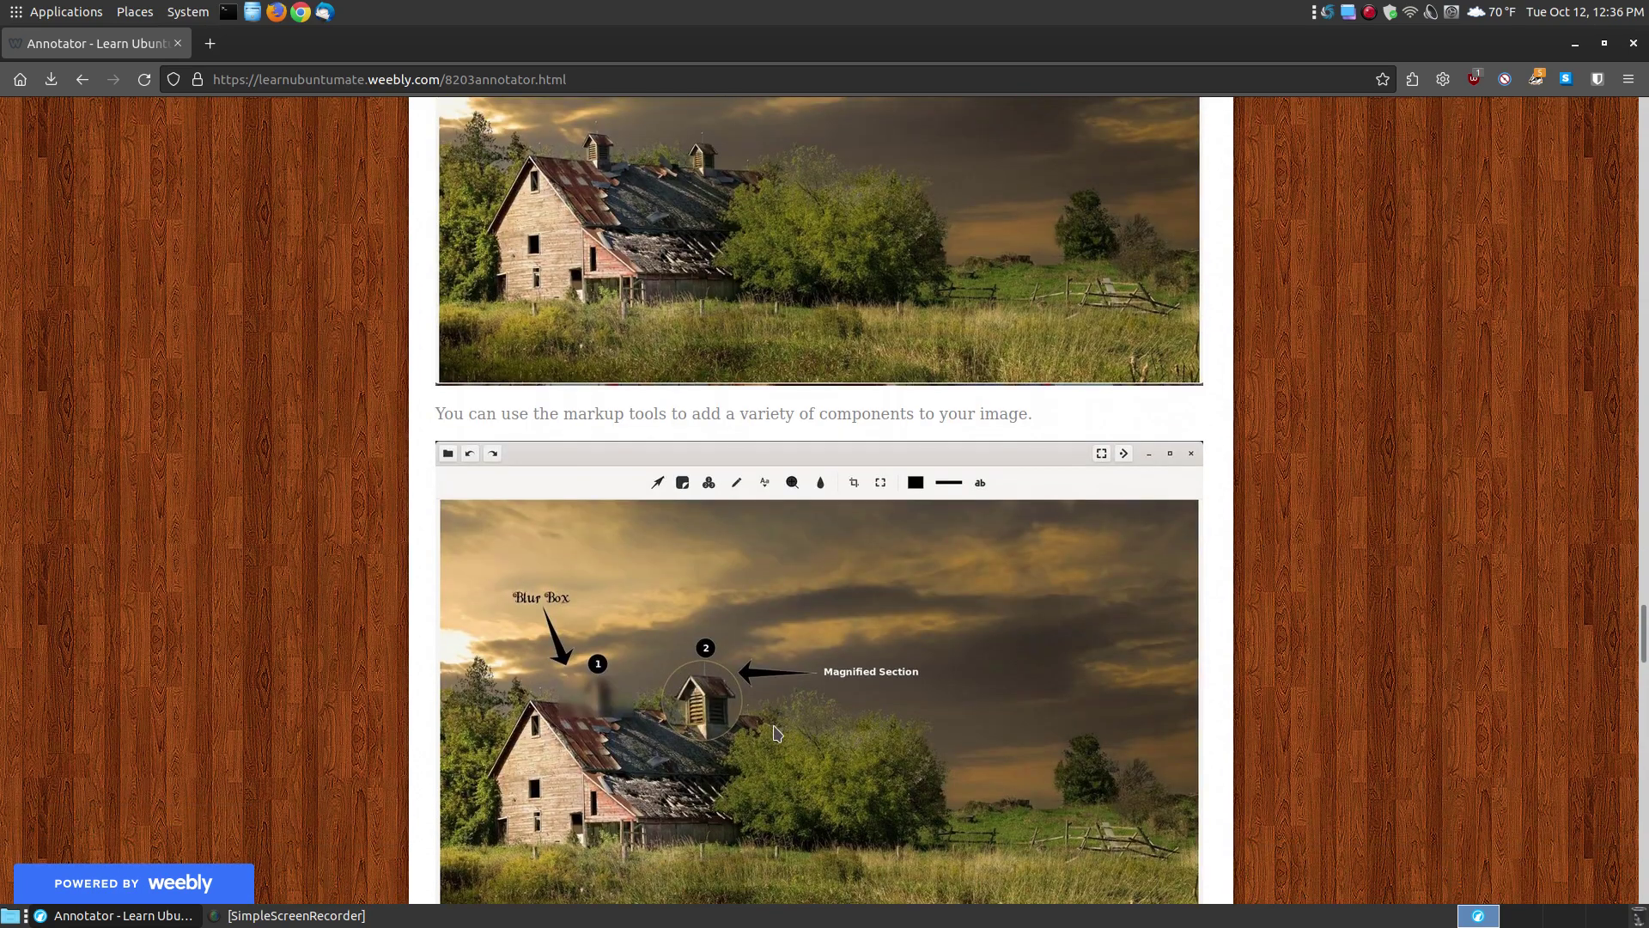
{"action": "scroll", "coordinate": [776, 733], "scroll_direction": "up", "scroll_amount": 3}
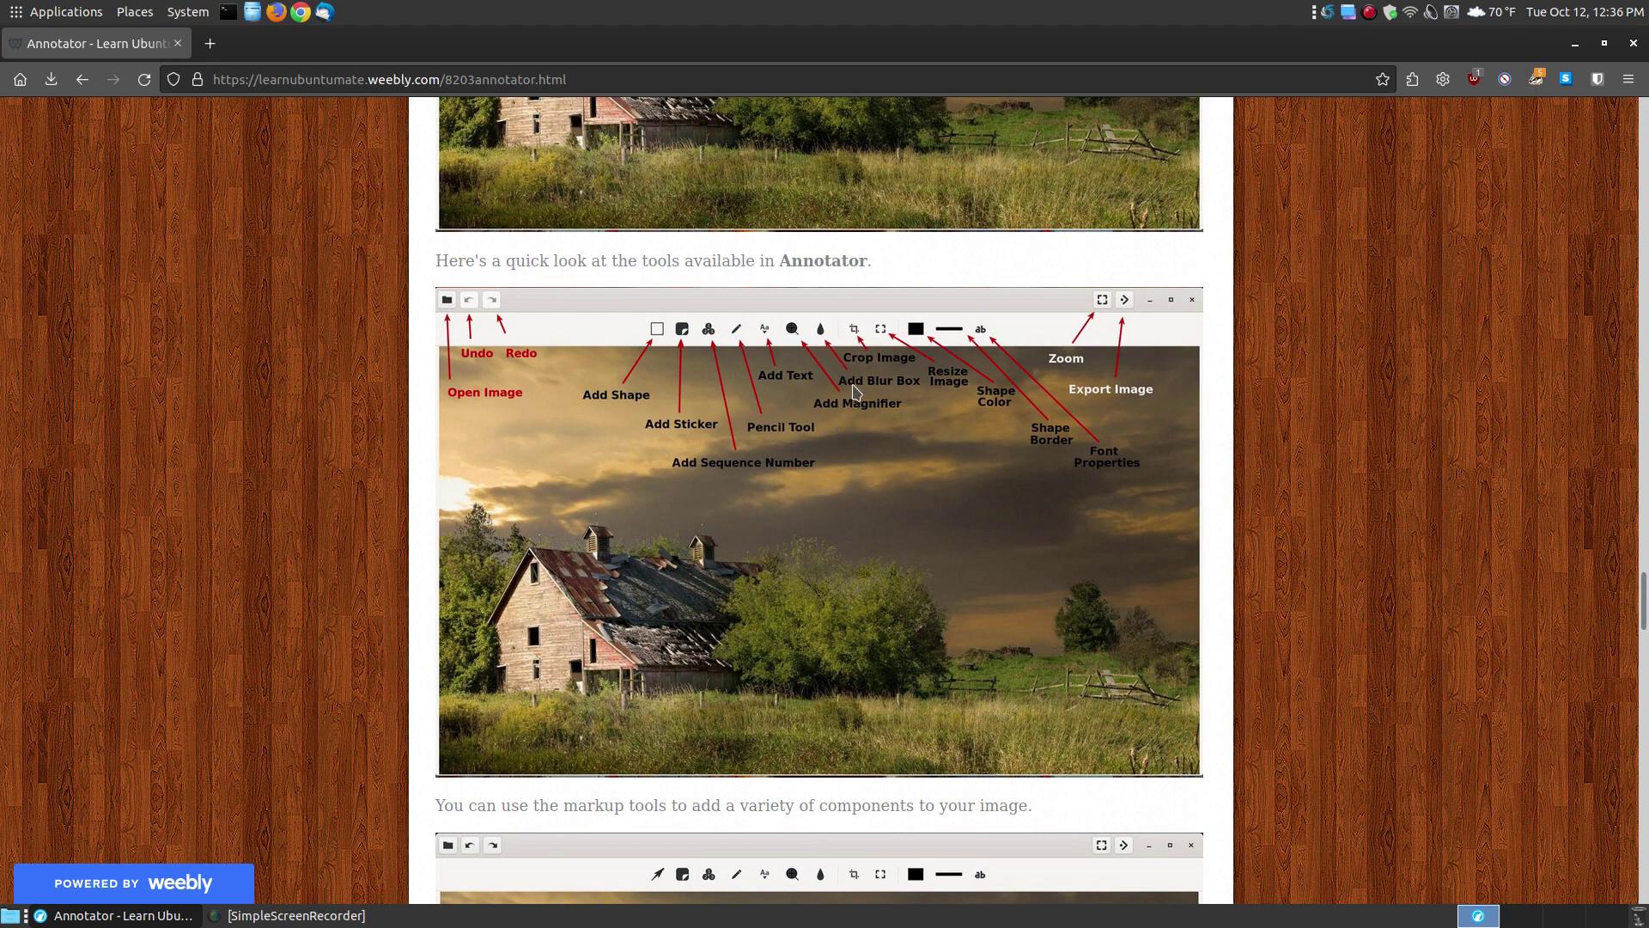
{"action": "scroll", "coordinate": [825, 341], "scroll_direction": "down", "scroll_amount": 2}
{"action": "scroll", "coordinate": [825, 341], "scroll_direction": "down", "scroll_amount": 1}
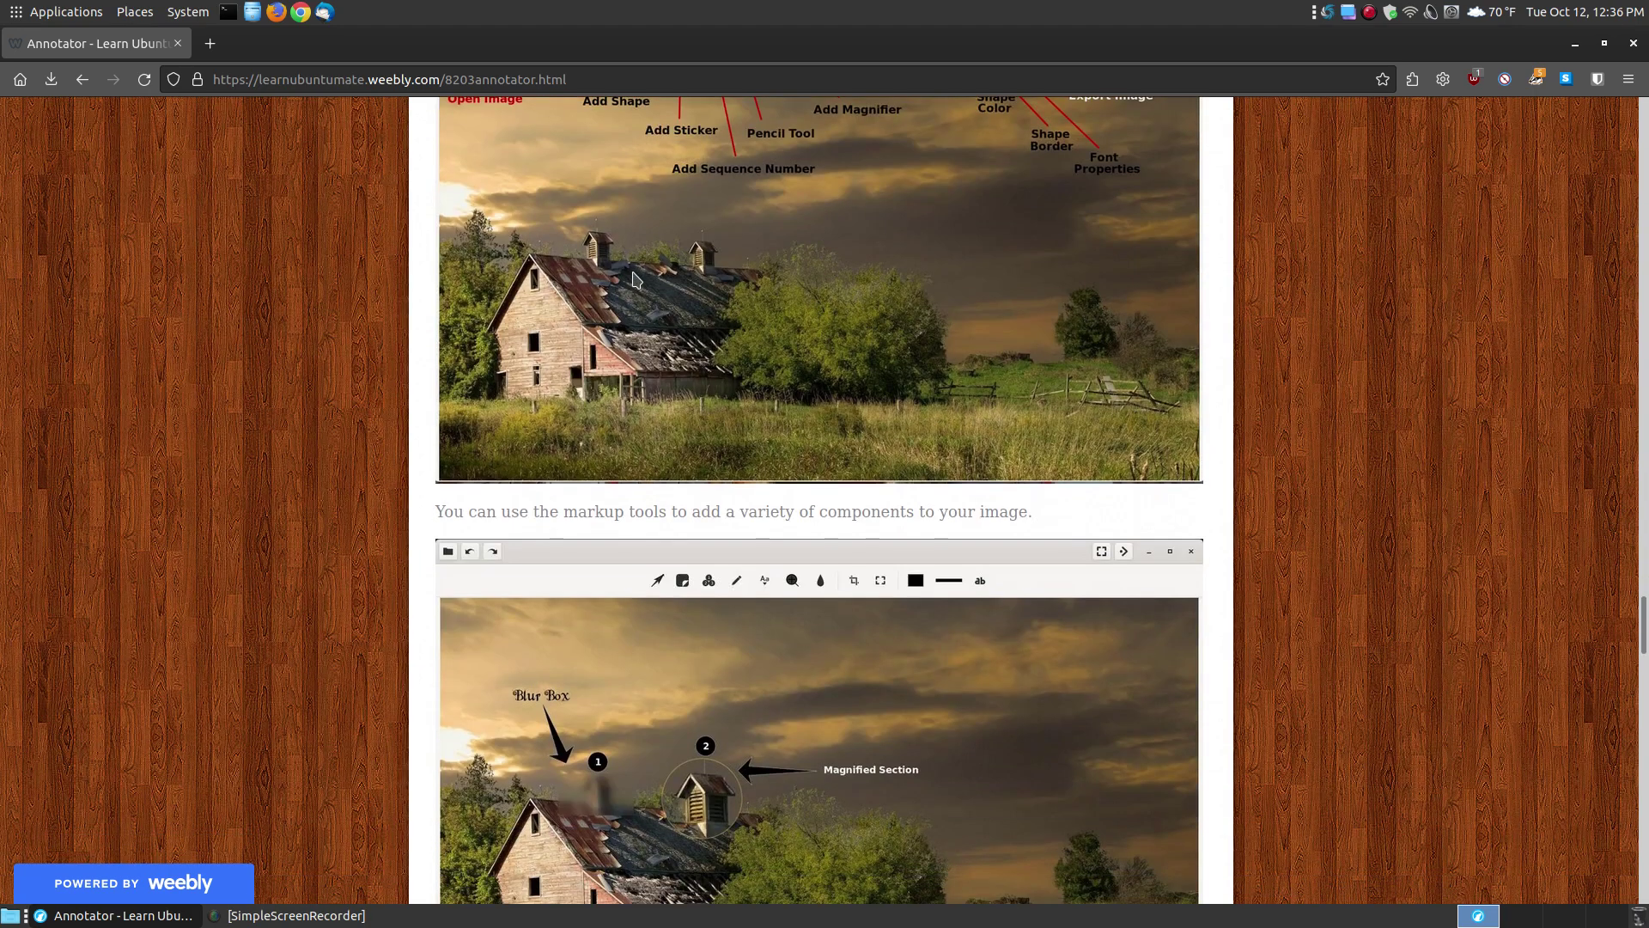
{"action": "scroll", "coordinate": [731, 651], "scroll_direction": "down", "scroll_amount": 2}
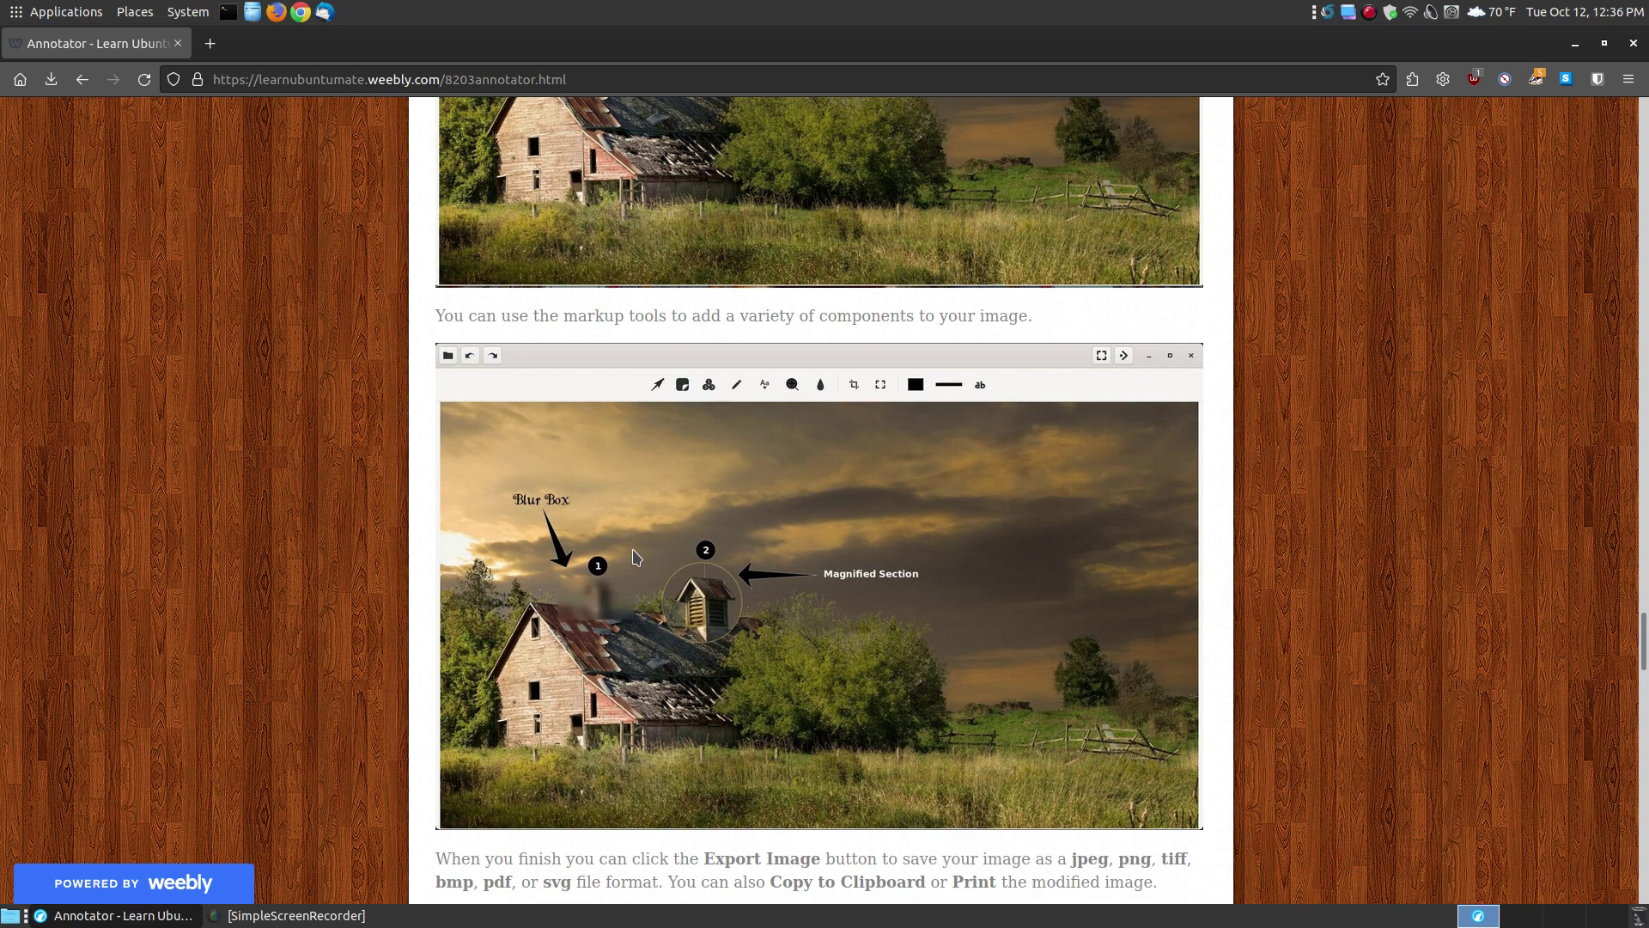
{"action": "scroll", "coordinate": [635, 557], "scroll_direction": "up", "scroll_amount": 4}
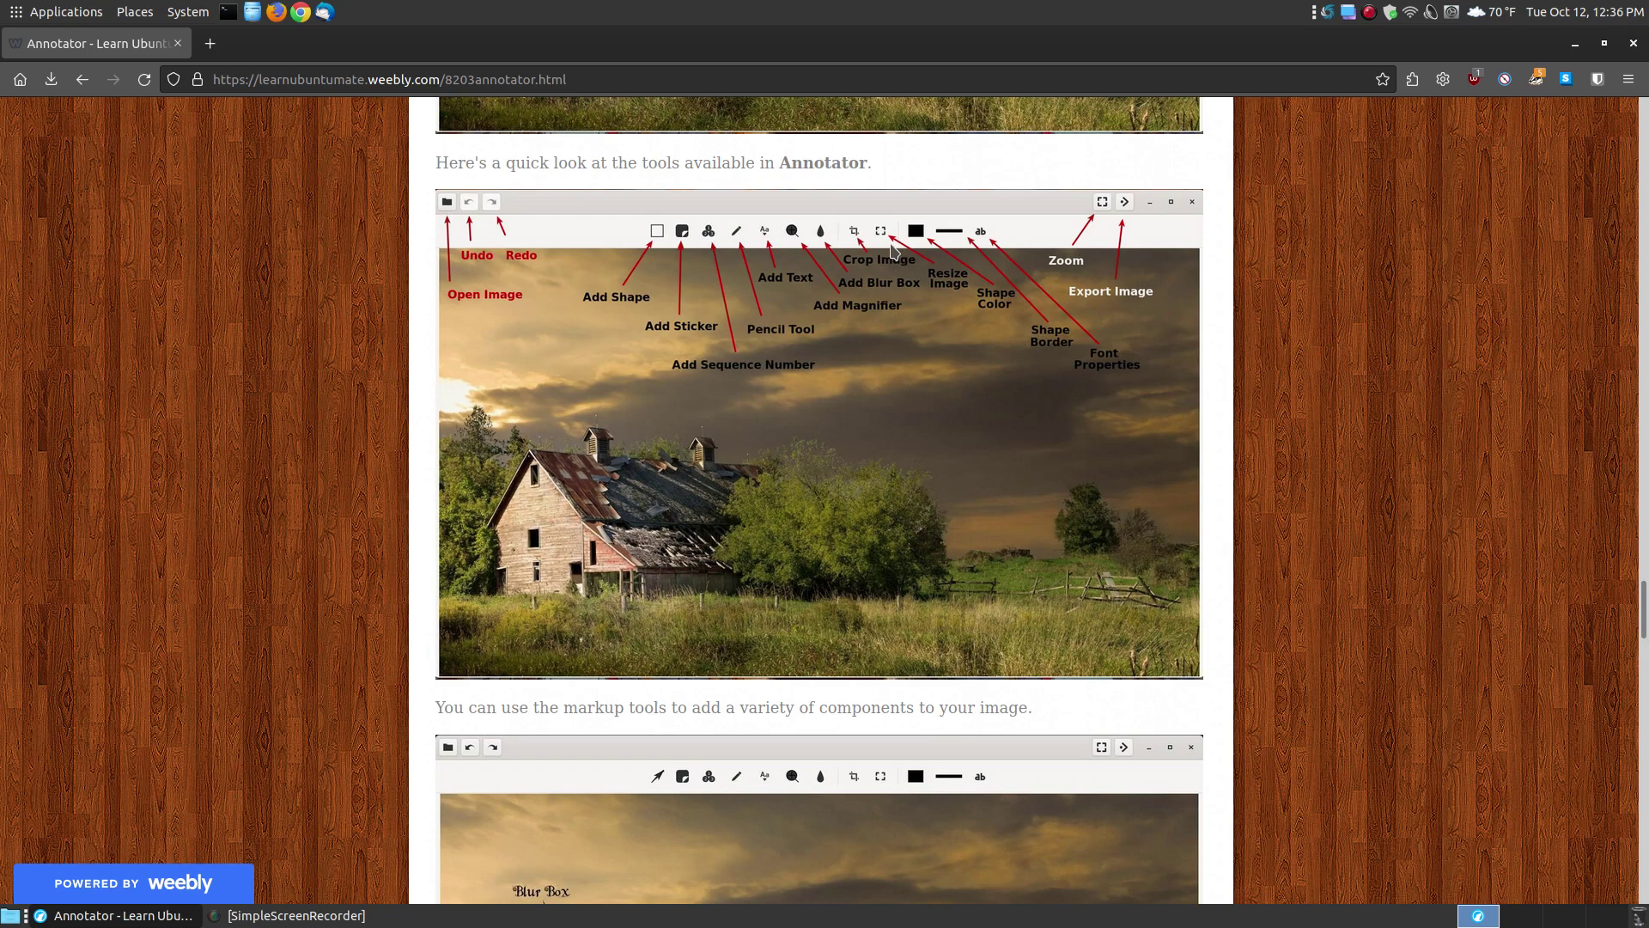
{"action": "scroll", "coordinate": [960, 425], "scroll_direction": "down", "scroll_amount": 20}
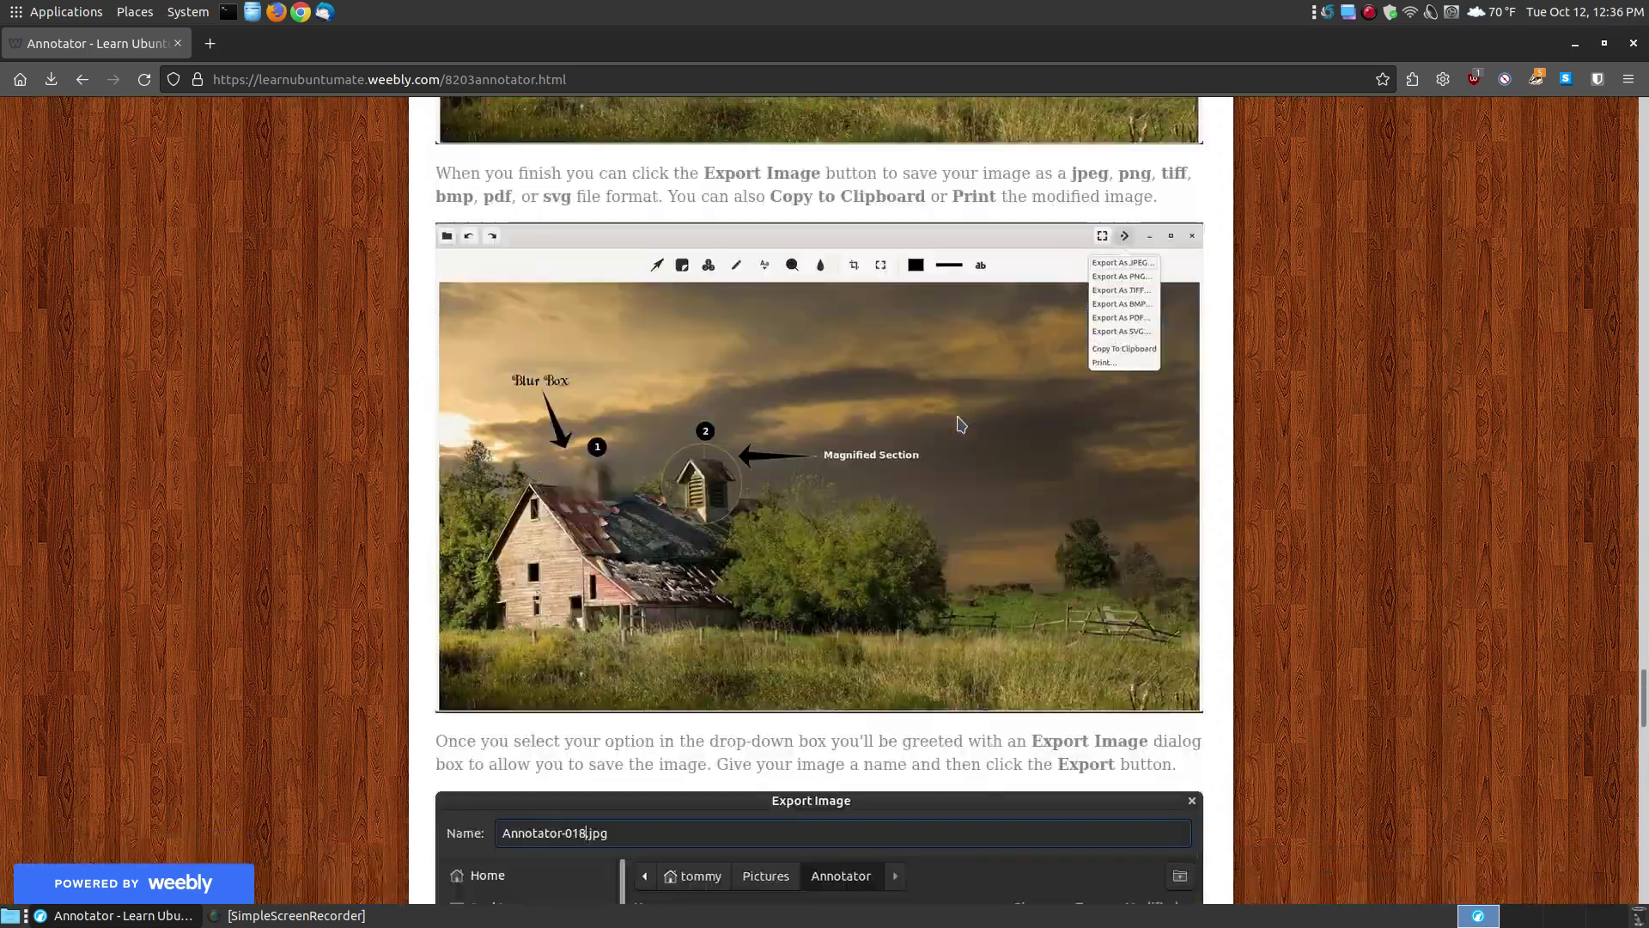
{"action": "scroll", "coordinate": [960, 423], "scroll_direction": "down", "scroll_amount": 10}
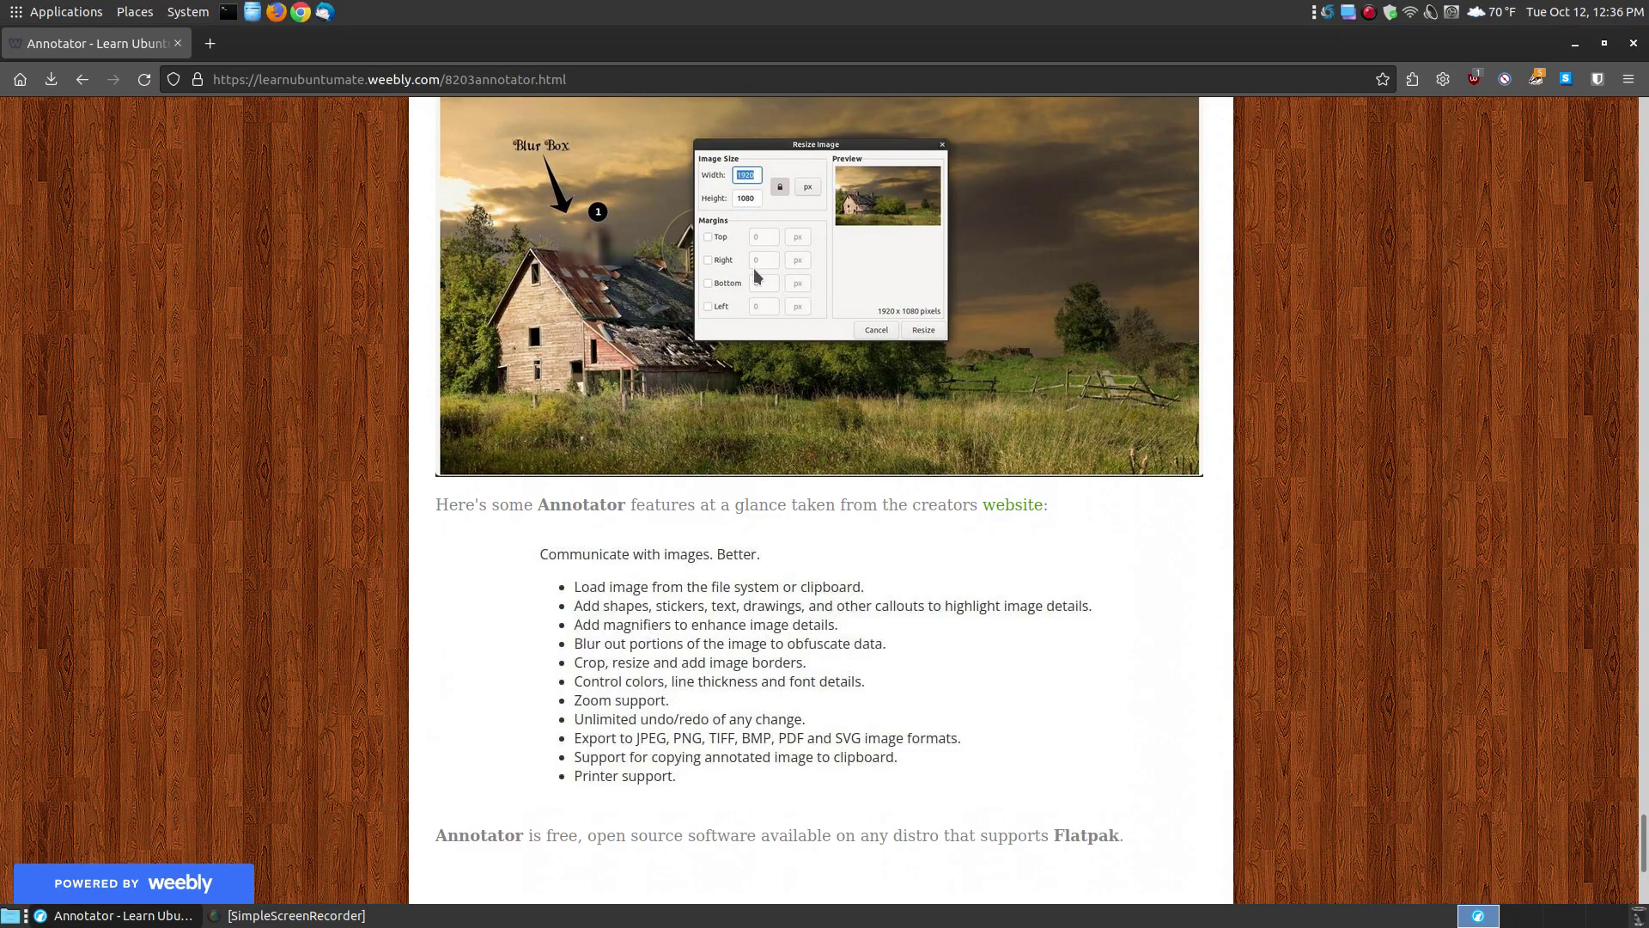
{"action": "scroll", "coordinate": [1272, 583], "scroll_direction": "up", "scroll_amount": 10}
{"action": "scroll", "coordinate": [1272, 583], "scroll_direction": "up", "scroll_amount": 8}
{"action": "scroll", "coordinate": [988, 426], "scroll_direction": "up", "scroll_amount": 5}
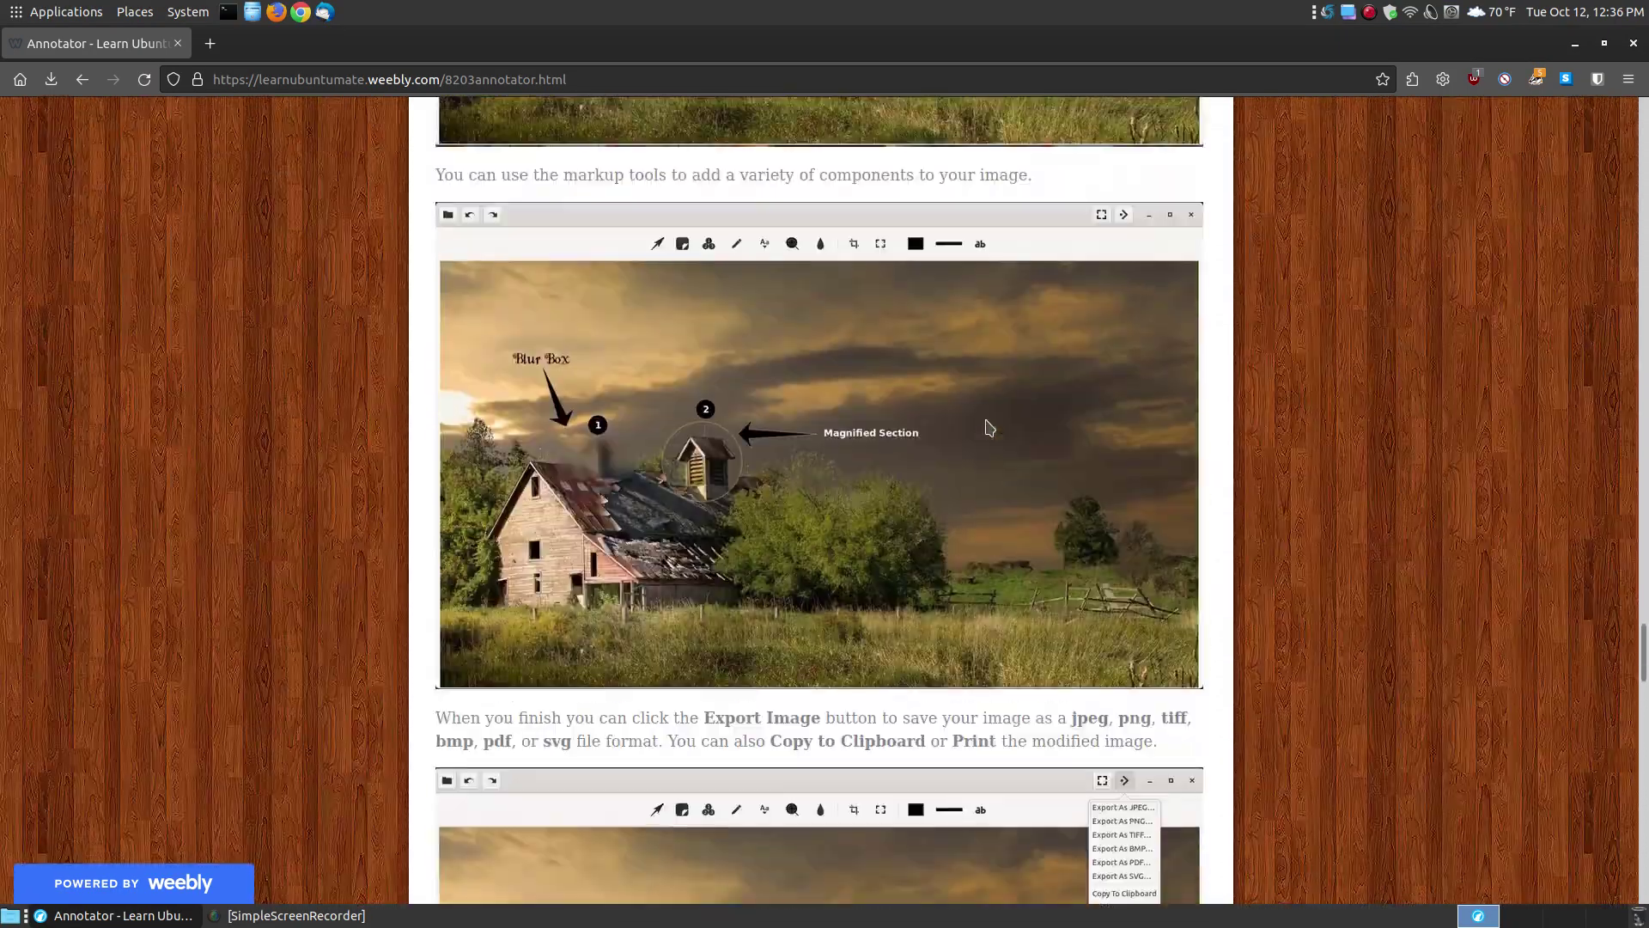
{"action": "scroll", "coordinate": [988, 425], "scroll_direction": "up", "scroll_amount": 8}
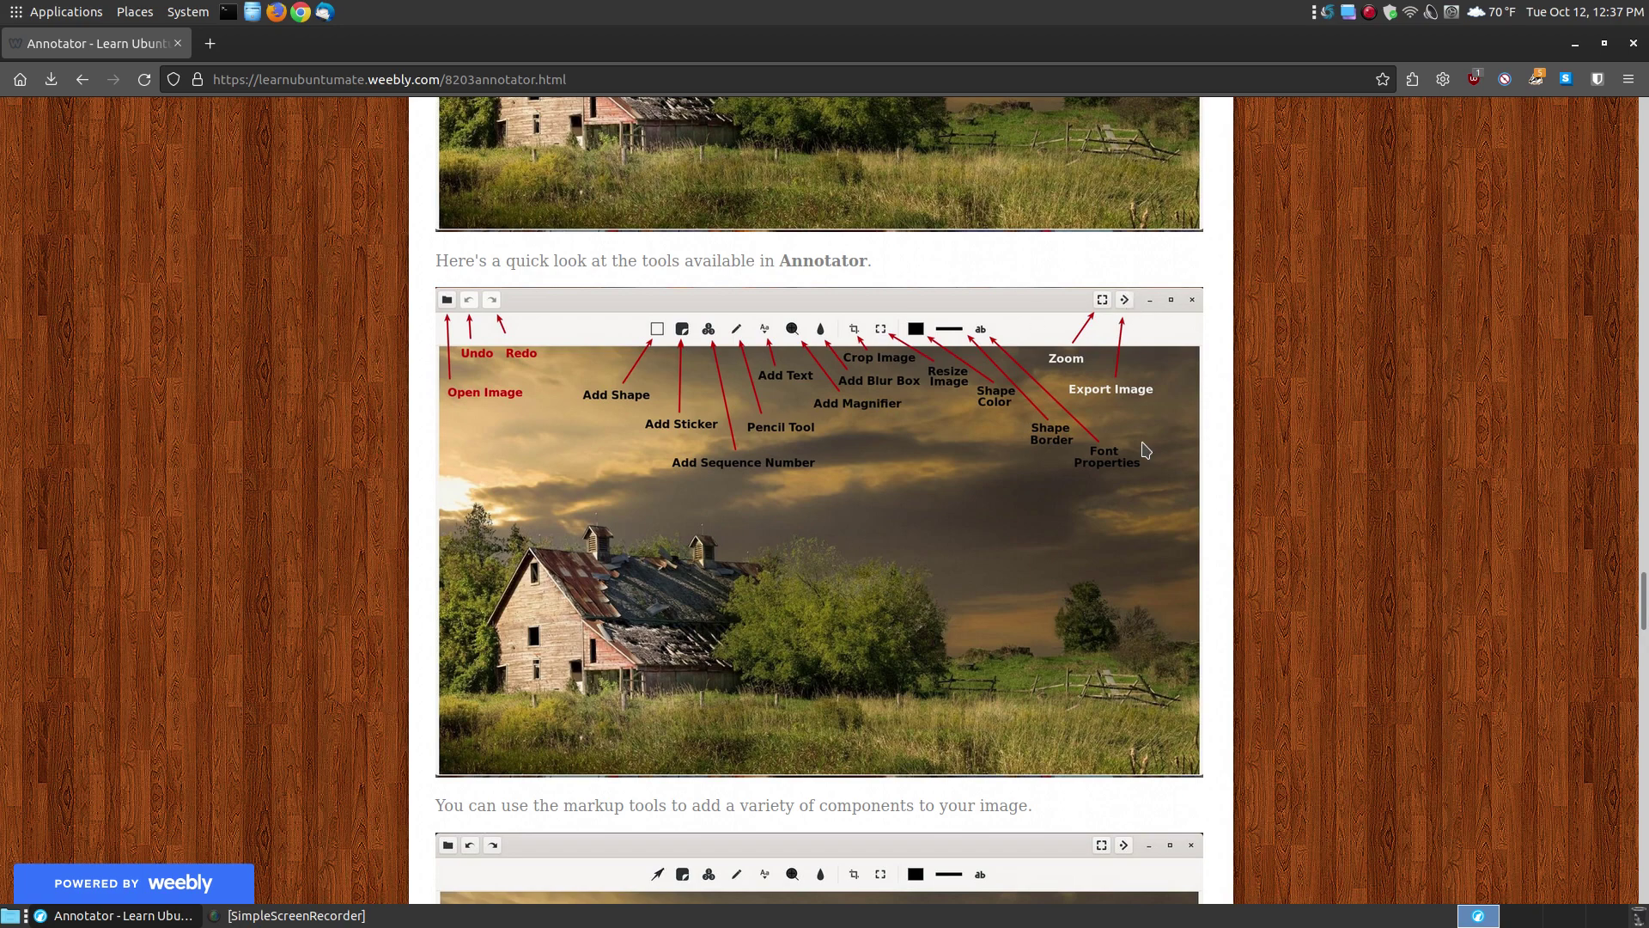
Step: Scroll past the export menu and Export Image dialog screenshots to the exported barn result image
{"action": "scroll", "coordinate": [1144, 446], "scroll_direction": "down", "scroll_amount": 6}
{"action": "scroll", "coordinate": [1145, 447], "scroll_direction": "down", "scroll_amount": 4}
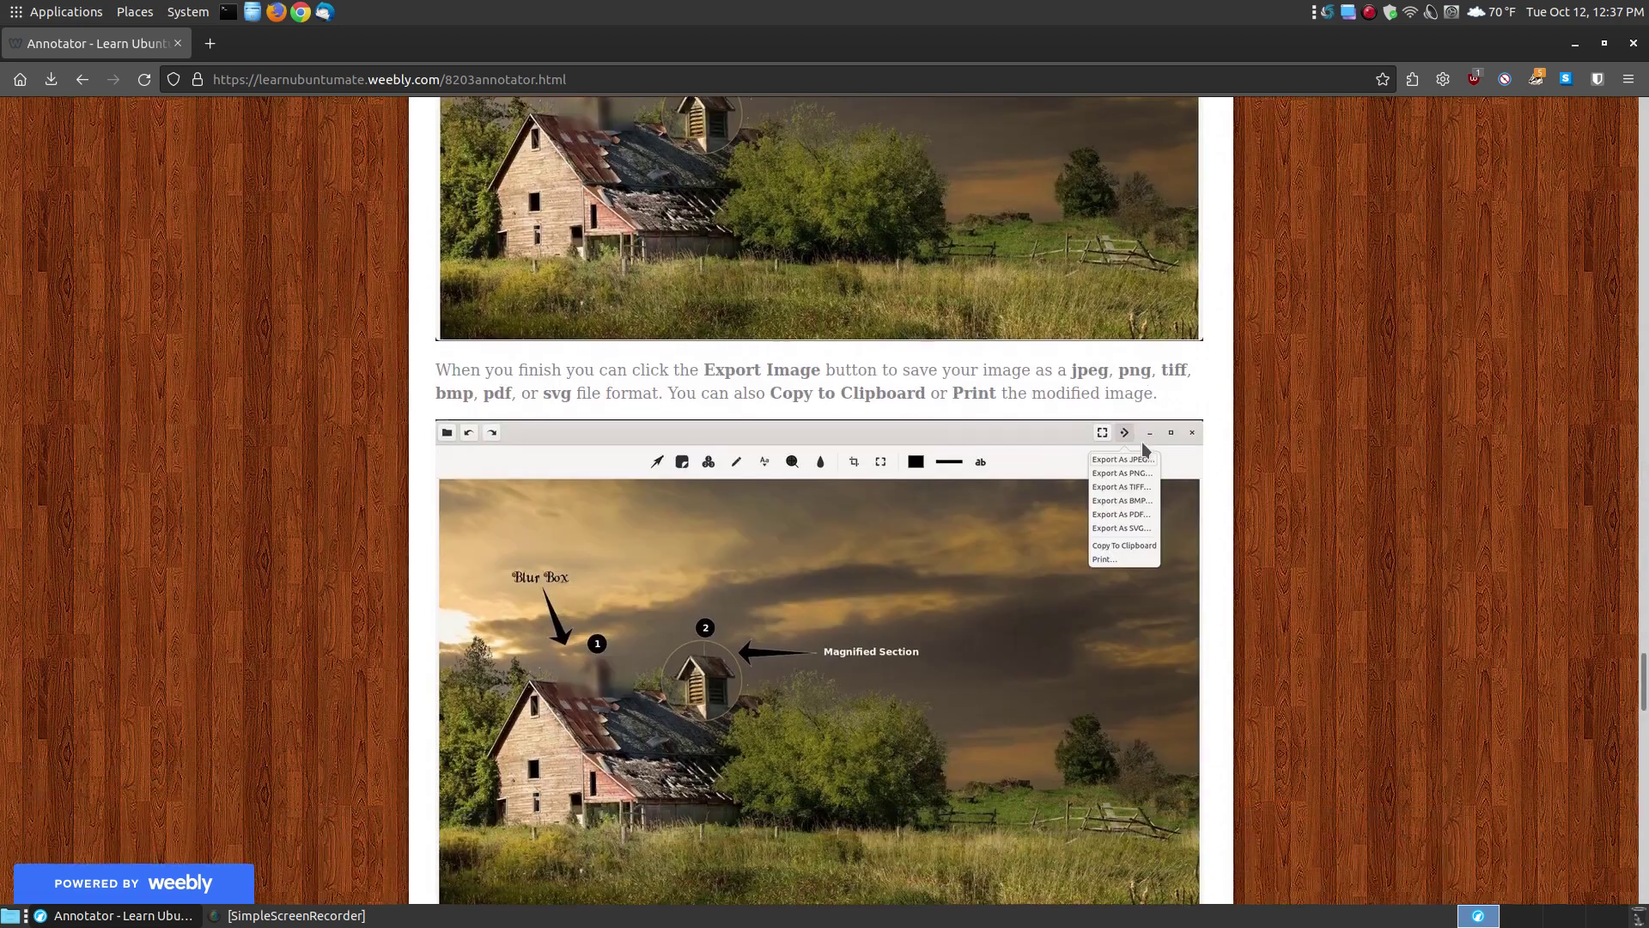
{"action": "scroll", "coordinate": [1134, 438], "scroll_direction": "up", "scroll_amount": 2}
{"action": "scroll", "coordinate": [1142, 593], "scroll_direction": "down", "scroll_amount": 2}
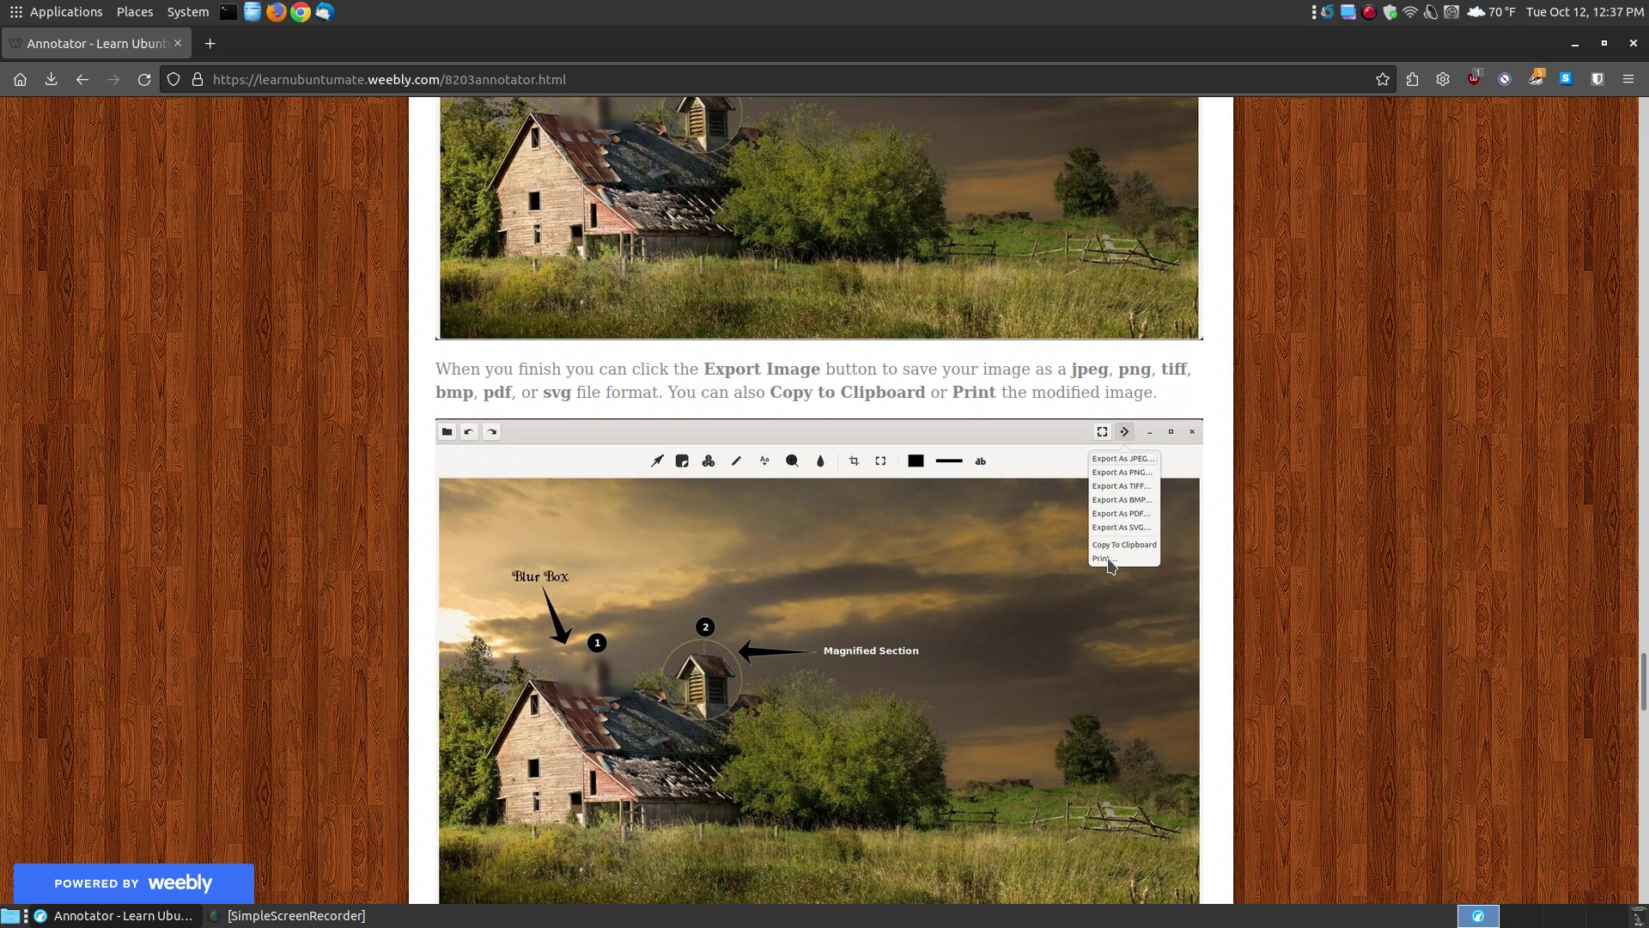
{"action": "scroll", "coordinate": [990, 599], "scroll_direction": "down", "scroll_amount": 4}
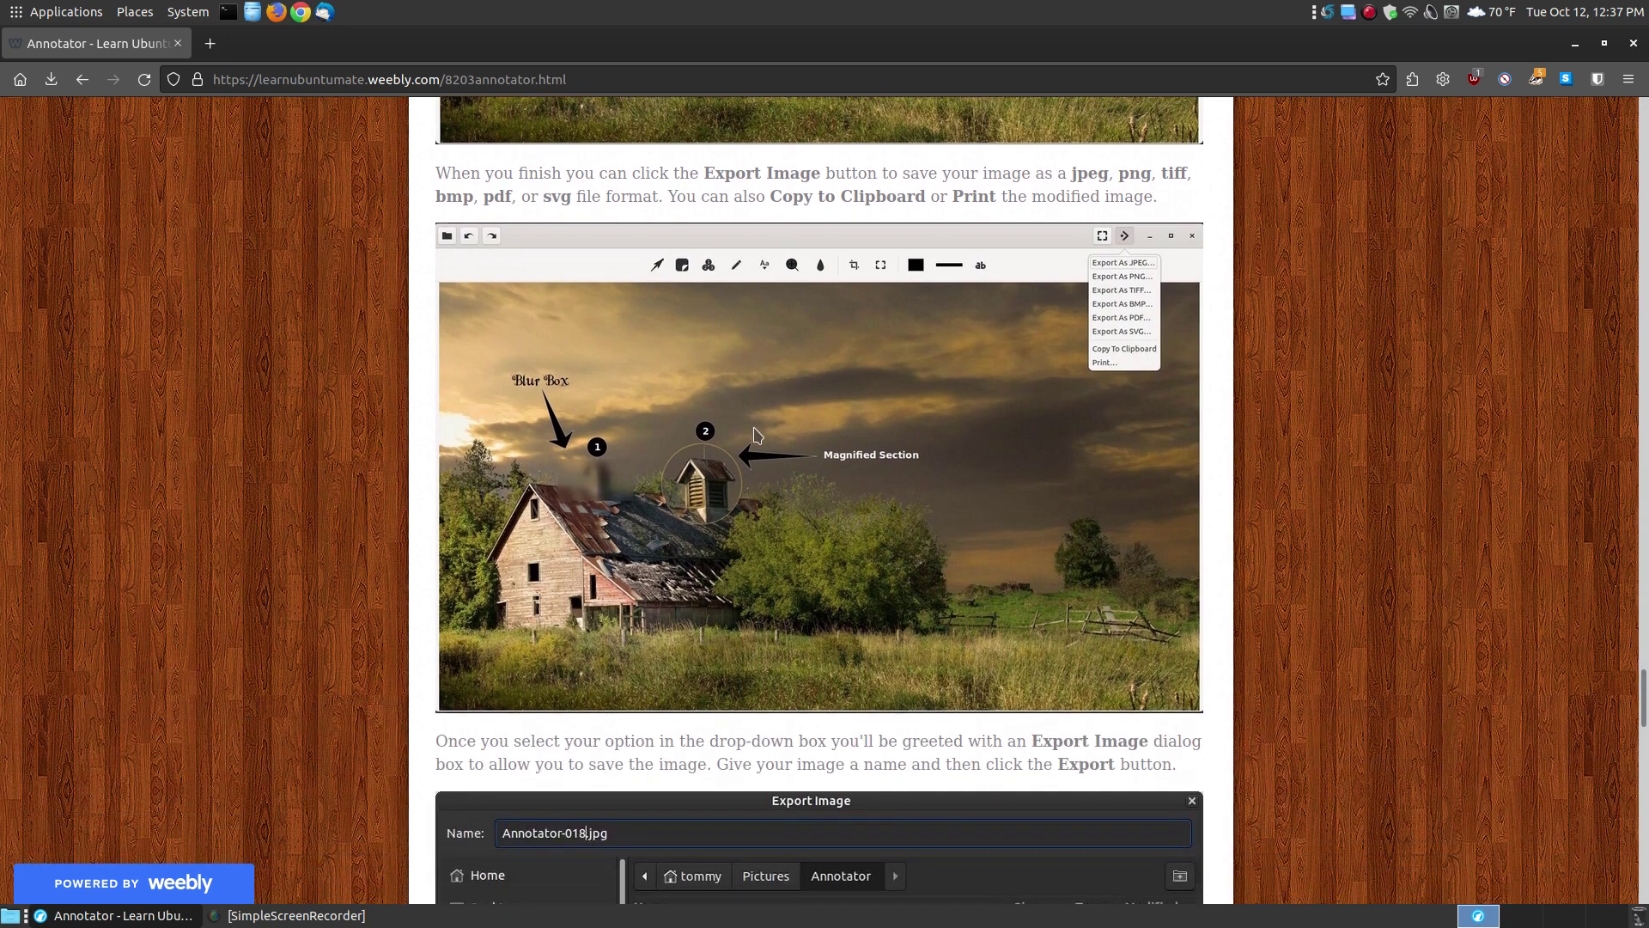
{"action": "scroll", "coordinate": [770, 386], "scroll_direction": "down", "scroll_amount": 4}
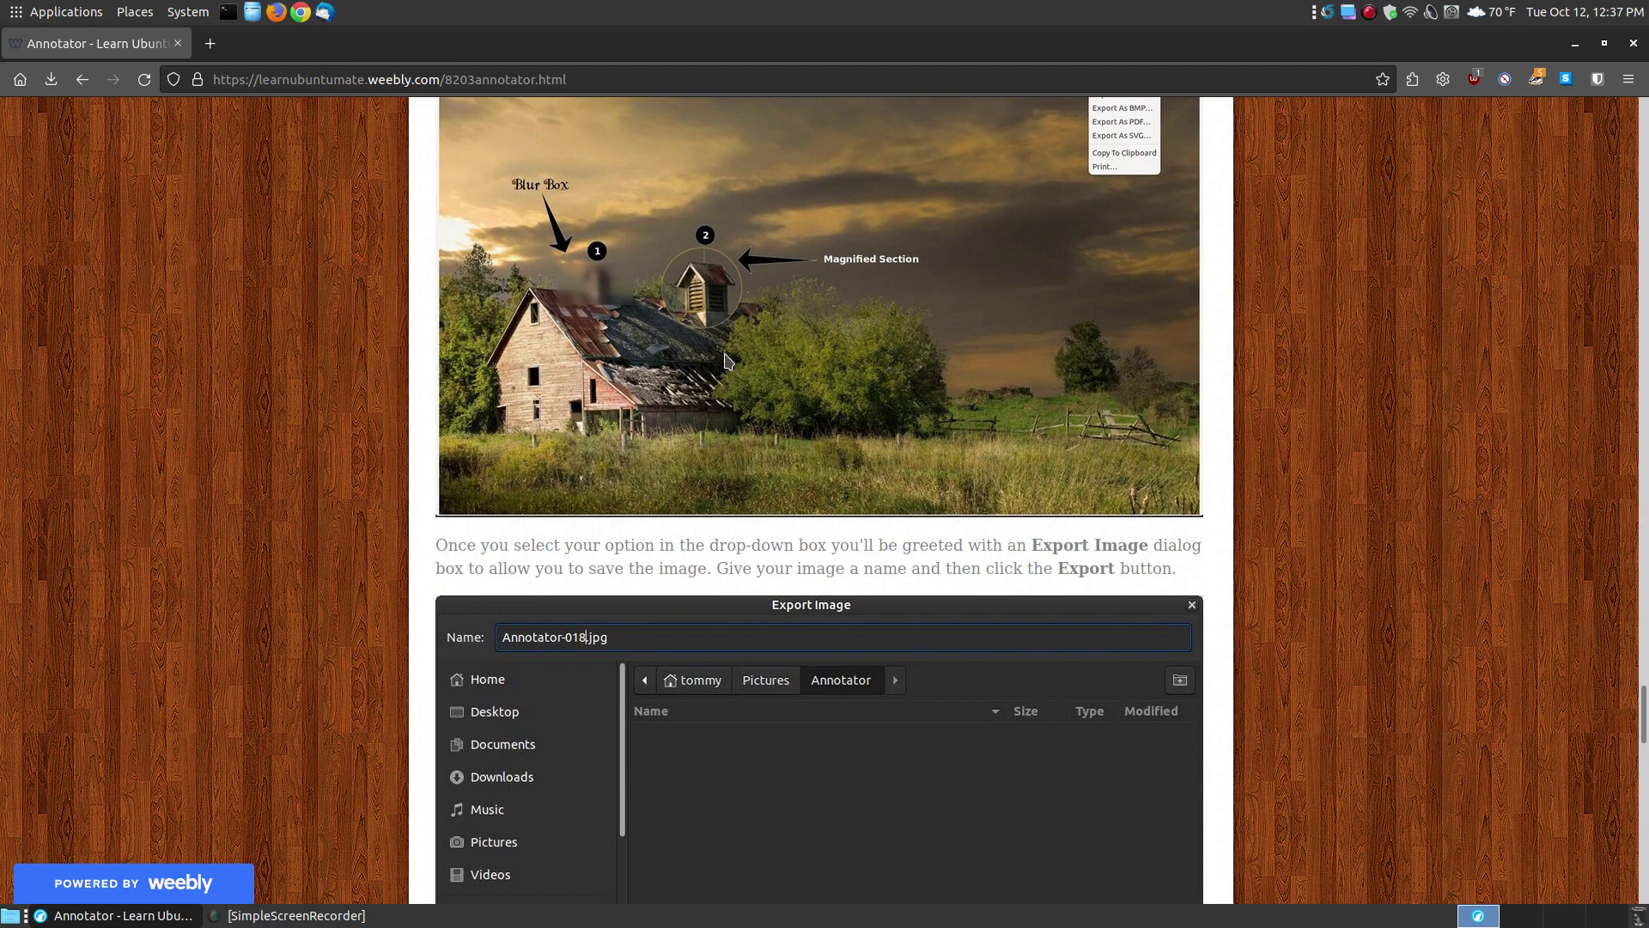
{"action": "scroll", "coordinate": [725, 361], "scroll_direction": "up", "scroll_amount": 4}
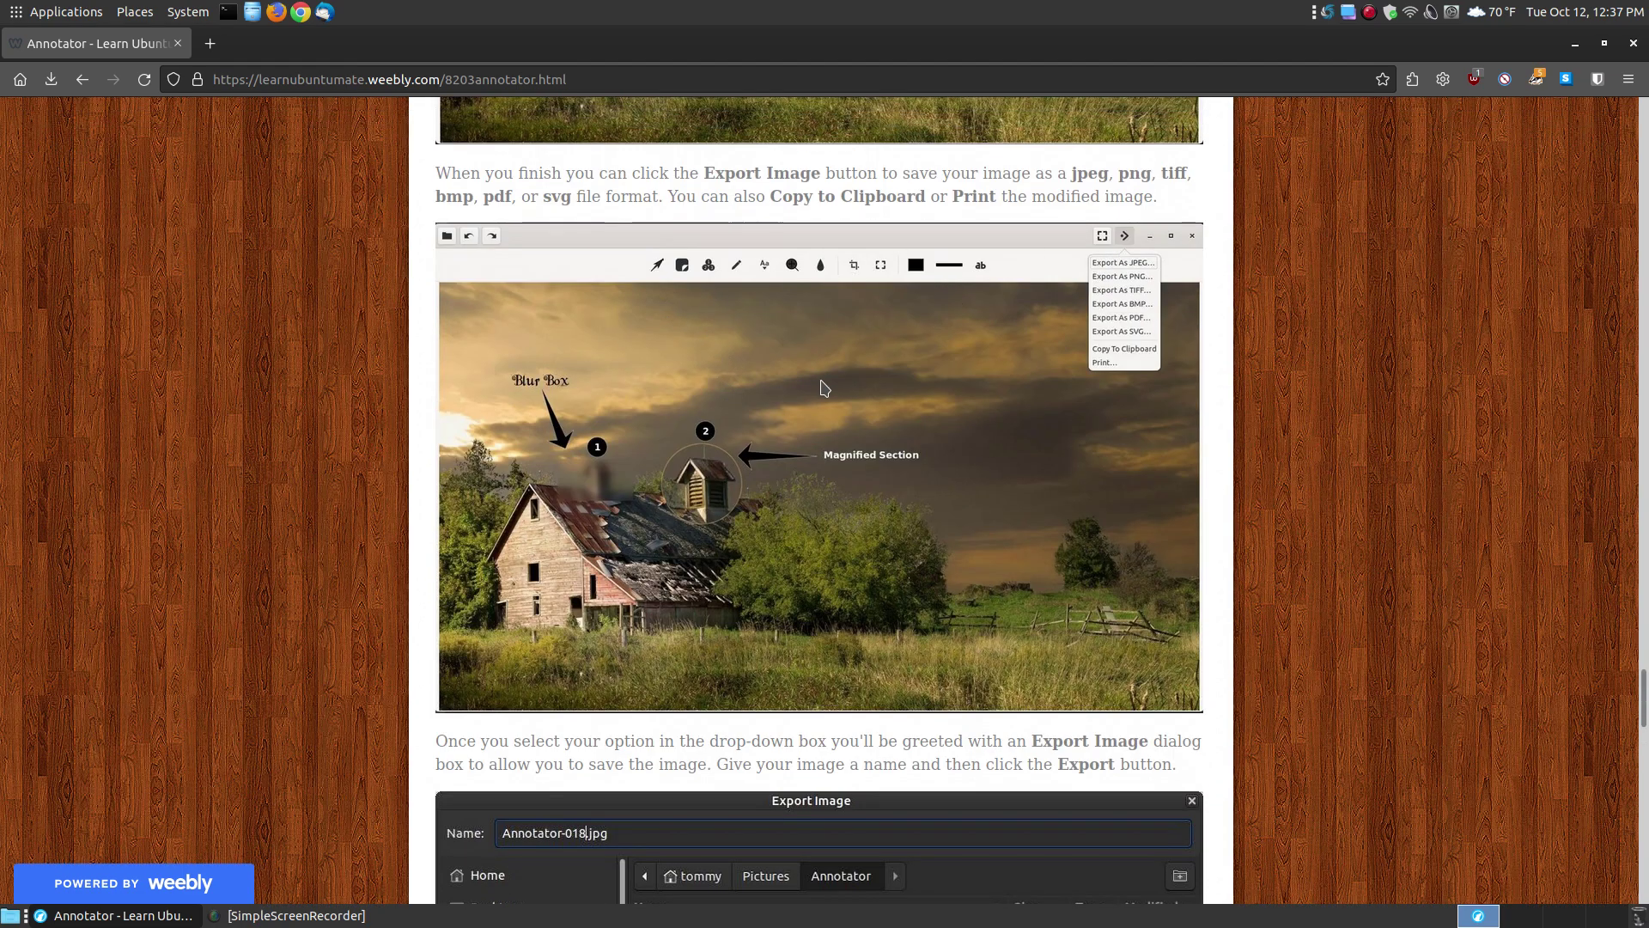
{"action": "scroll", "coordinate": [823, 388], "scroll_direction": "down", "scroll_amount": 10}
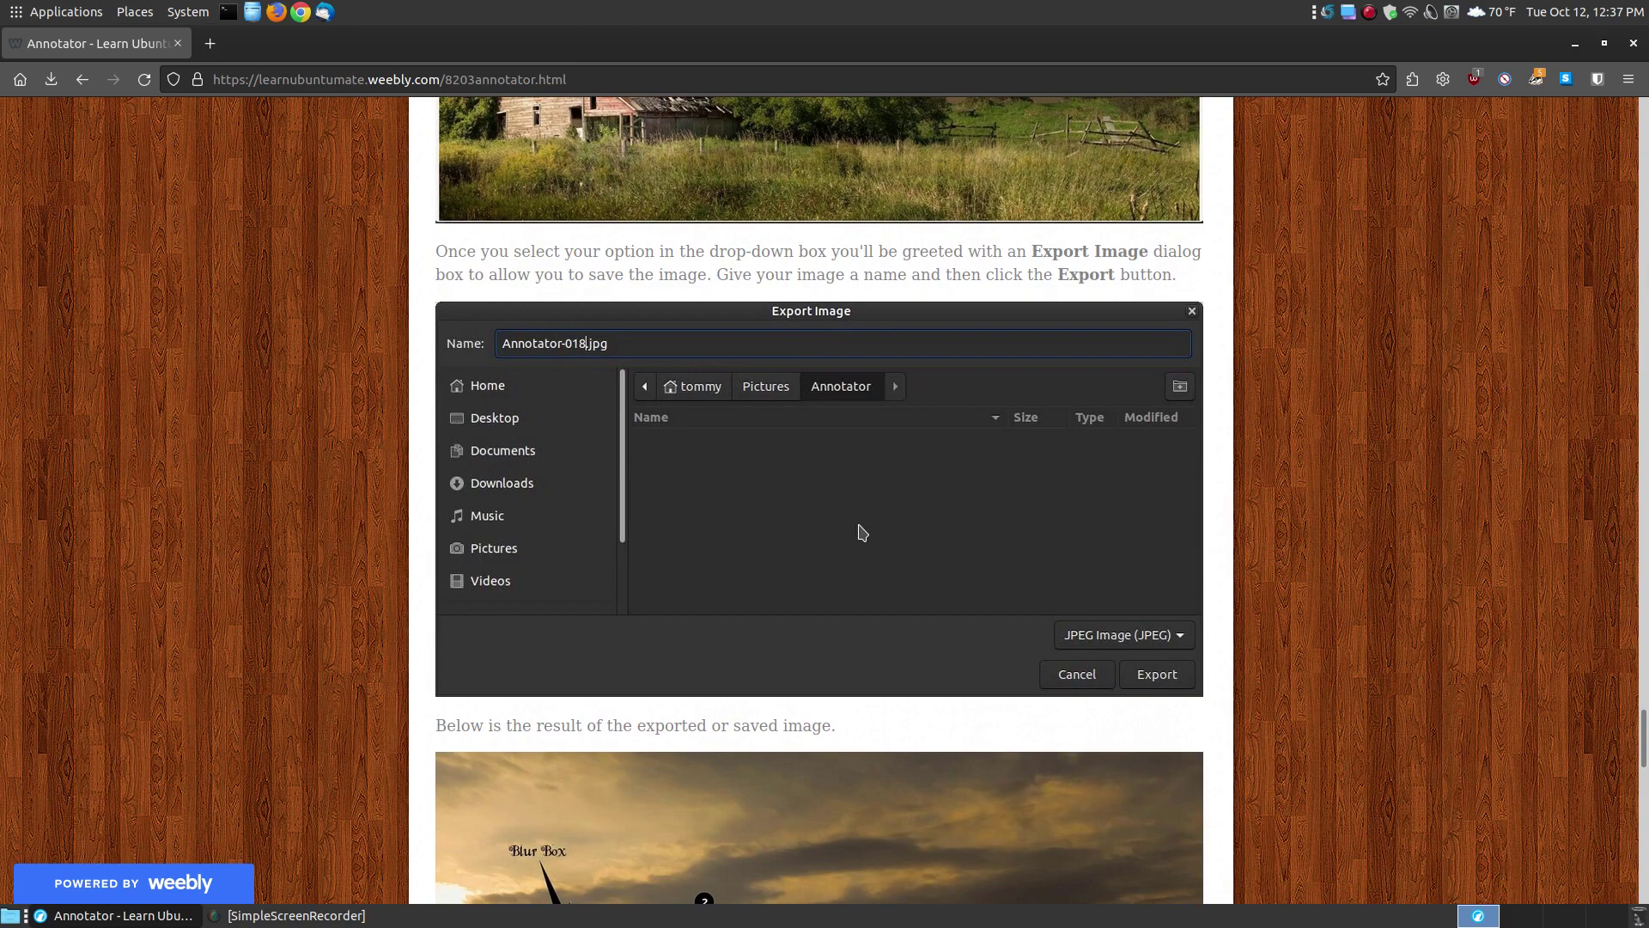
{"action": "scroll", "coordinate": [851, 507], "scroll_direction": "up", "scroll_amount": 12}
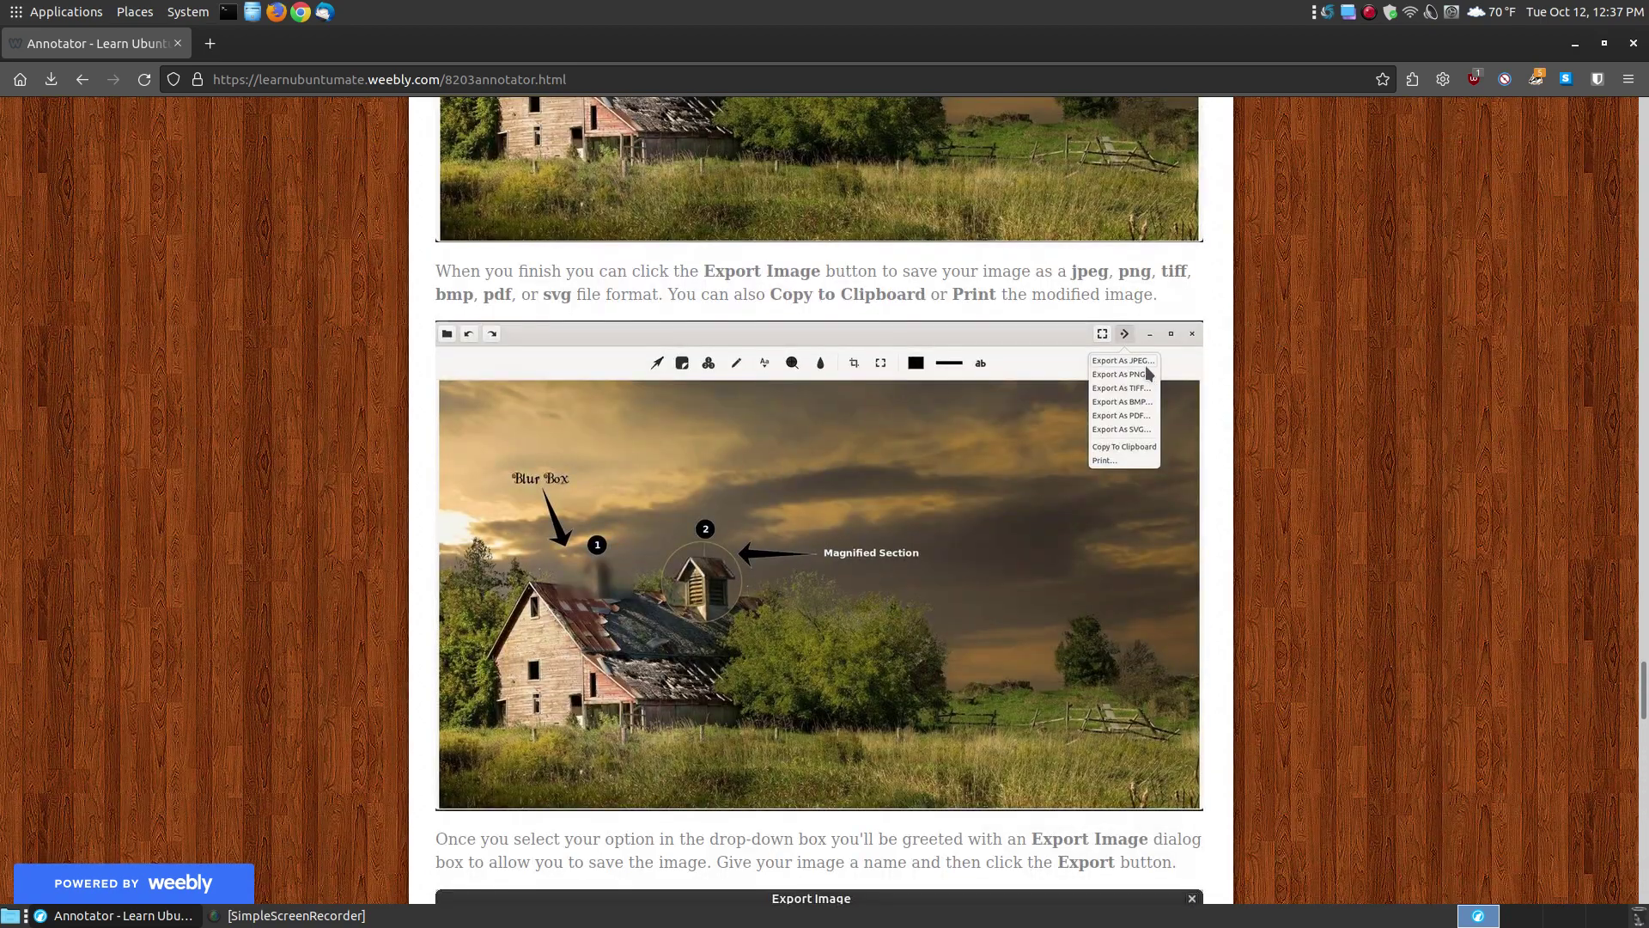
{"action": "scroll", "coordinate": [883, 434], "scroll_direction": "down", "scroll_amount": 10}
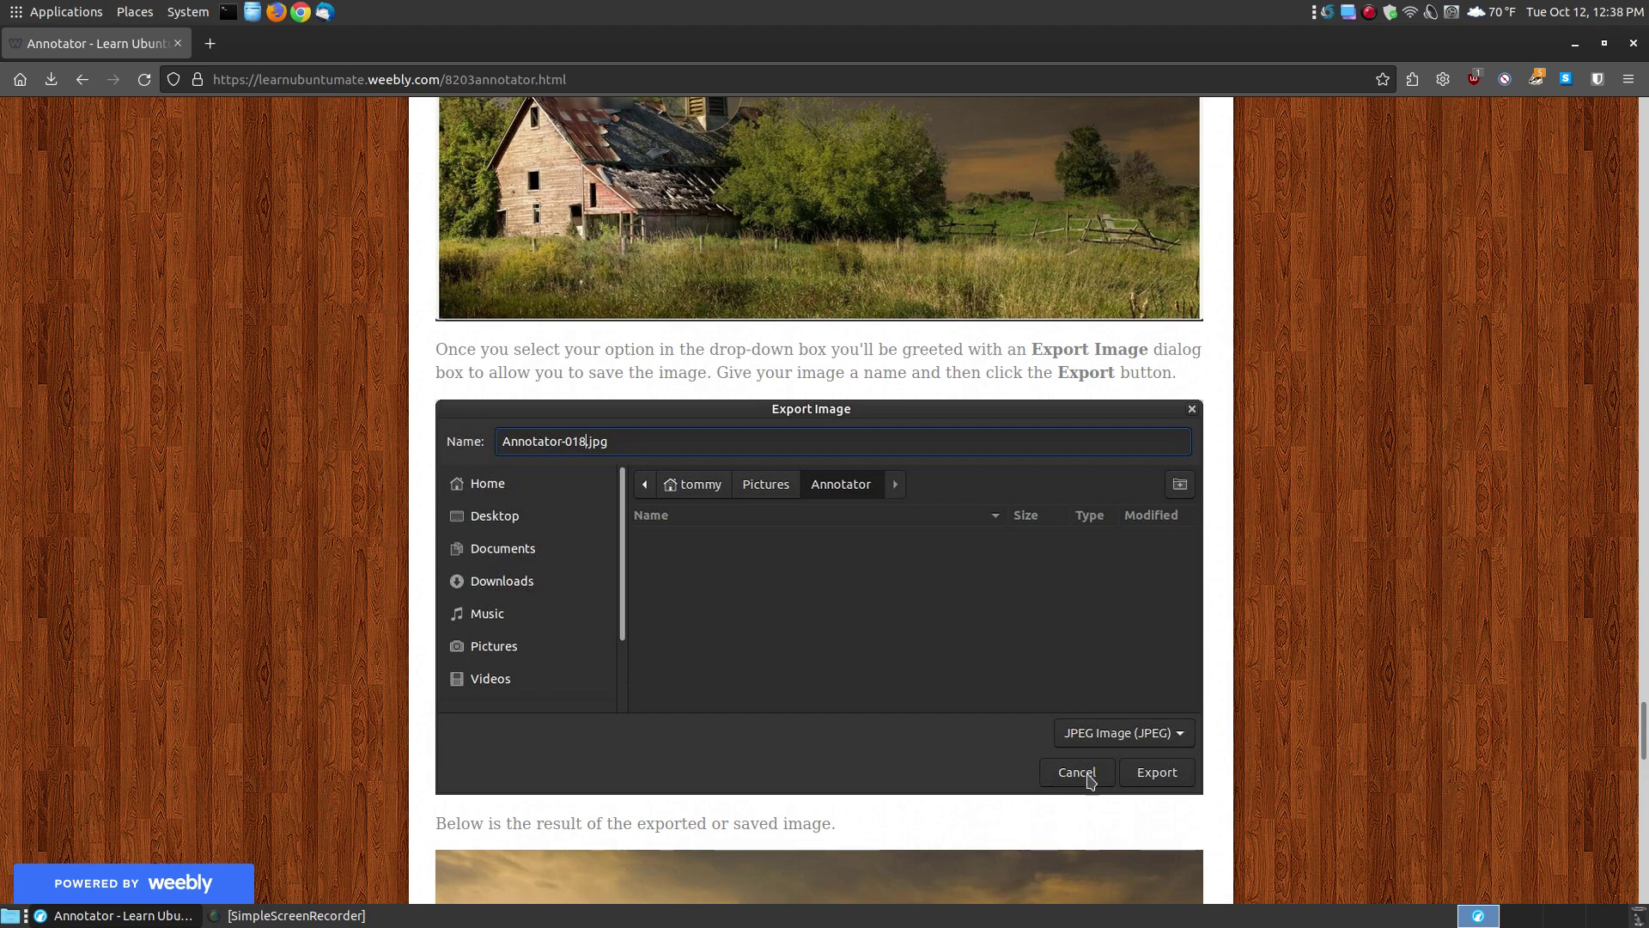
{"action": "scroll", "coordinate": [902, 592], "scroll_direction": "down", "scroll_amount": 1}
{"action": "scroll", "coordinate": [902, 592], "scroll_direction": "down", "scroll_amount": 6}
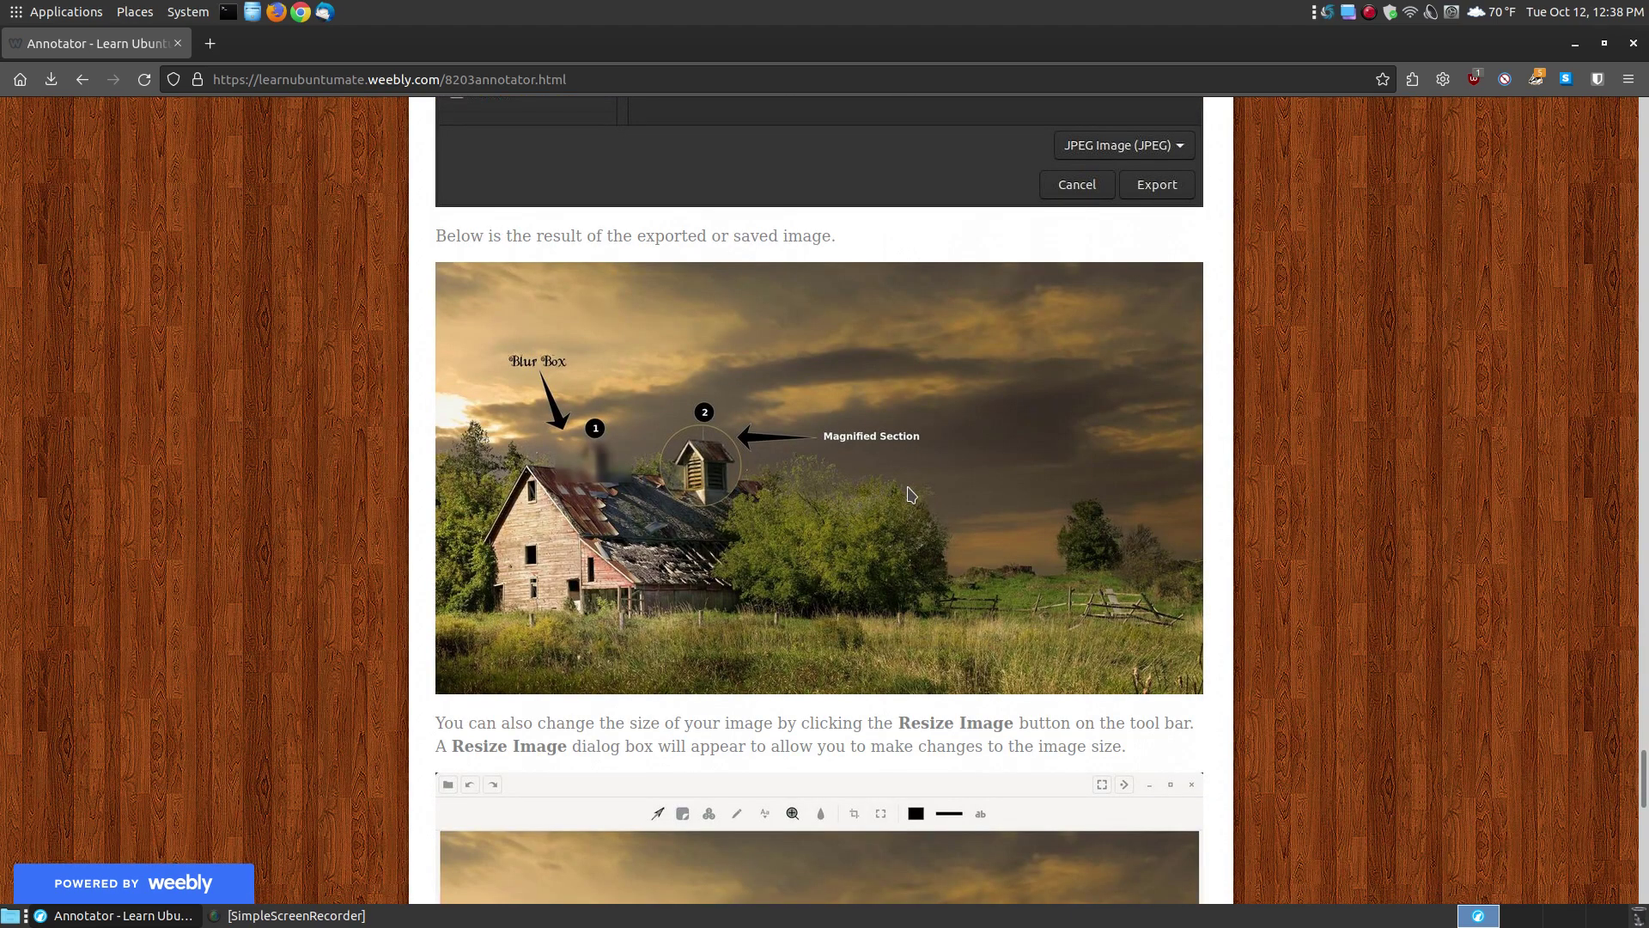
Step: Scroll the Annotator article down to the feature list and footer, then minimize Firefox
{"action": "scroll", "coordinate": [910, 494], "scroll_direction": "up", "scroll_amount": 6}
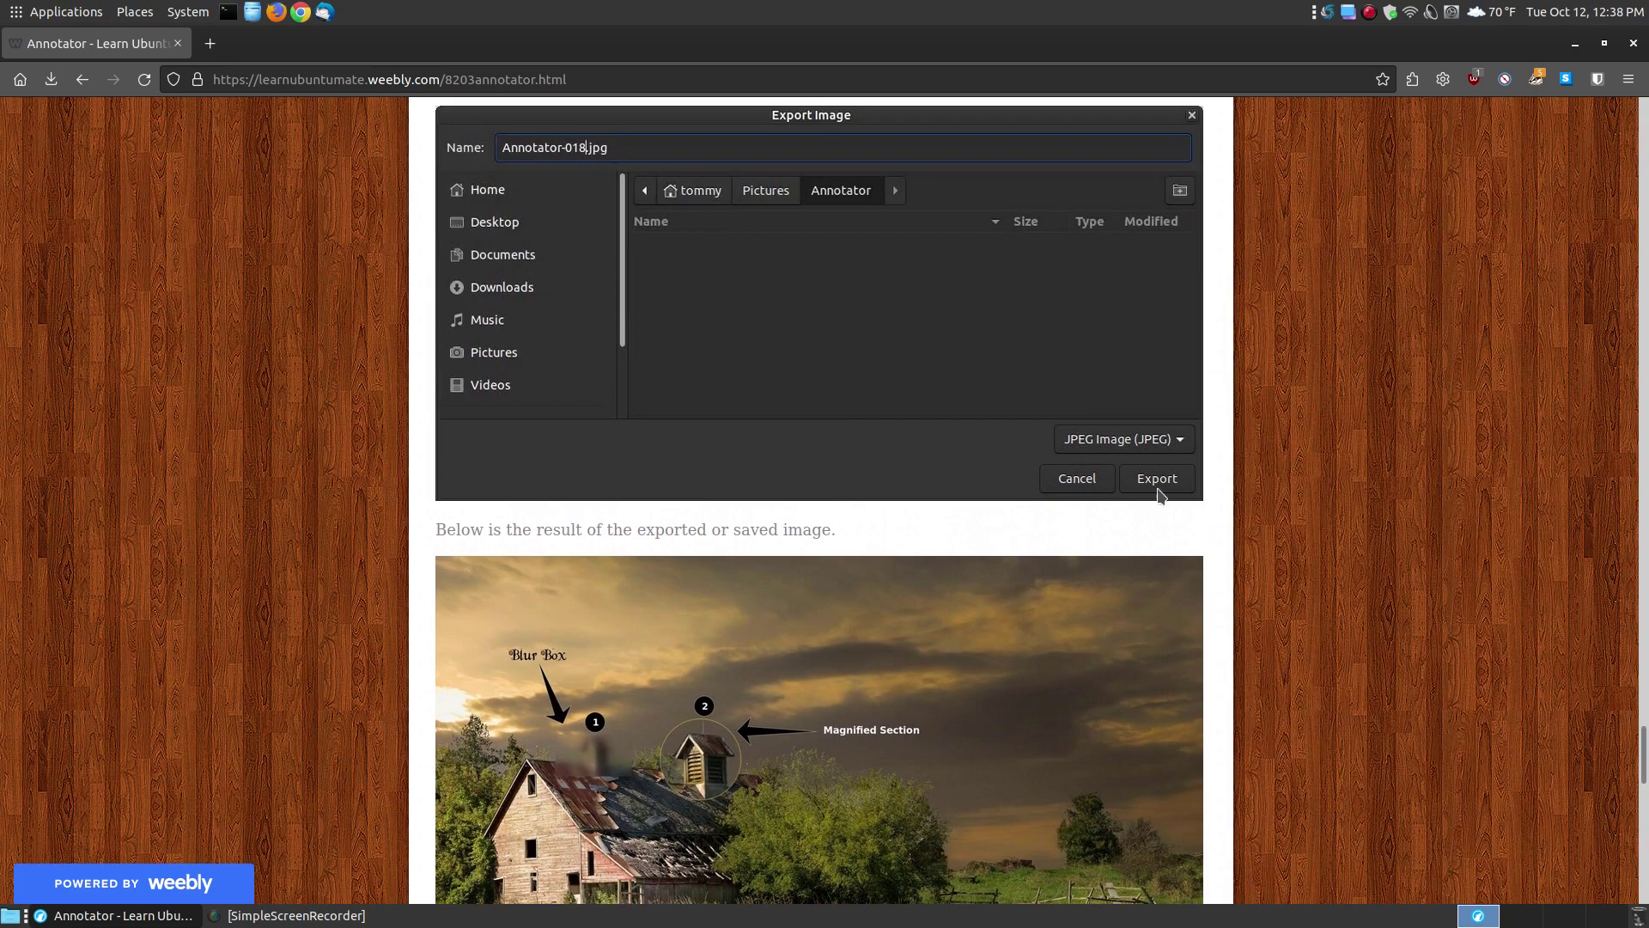
{"action": "scroll", "coordinate": [670, 513], "scroll_direction": "down", "scroll_amount": 4}
{"action": "scroll", "coordinate": [670, 513], "scroll_direction": "up", "scroll_amount": 6}
{"action": "scroll", "coordinate": [685, 582], "scroll_direction": "down", "scroll_amount": 6}
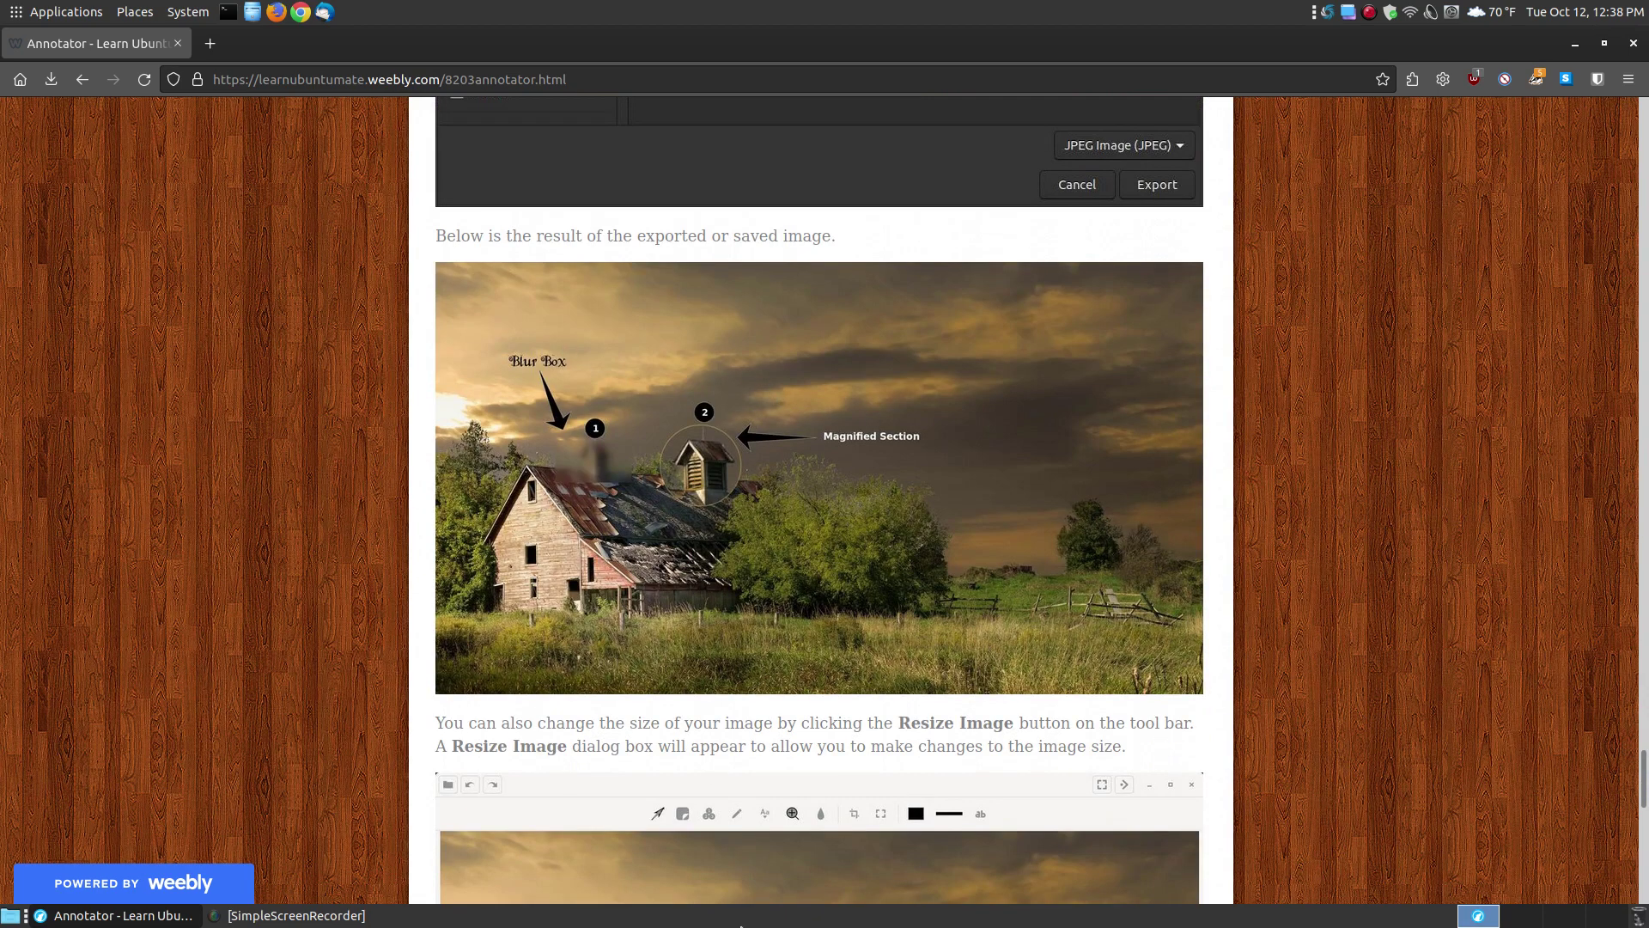
{"action": "scroll", "coordinate": [795, 643], "scroll_direction": "down", "scroll_amount": 5}
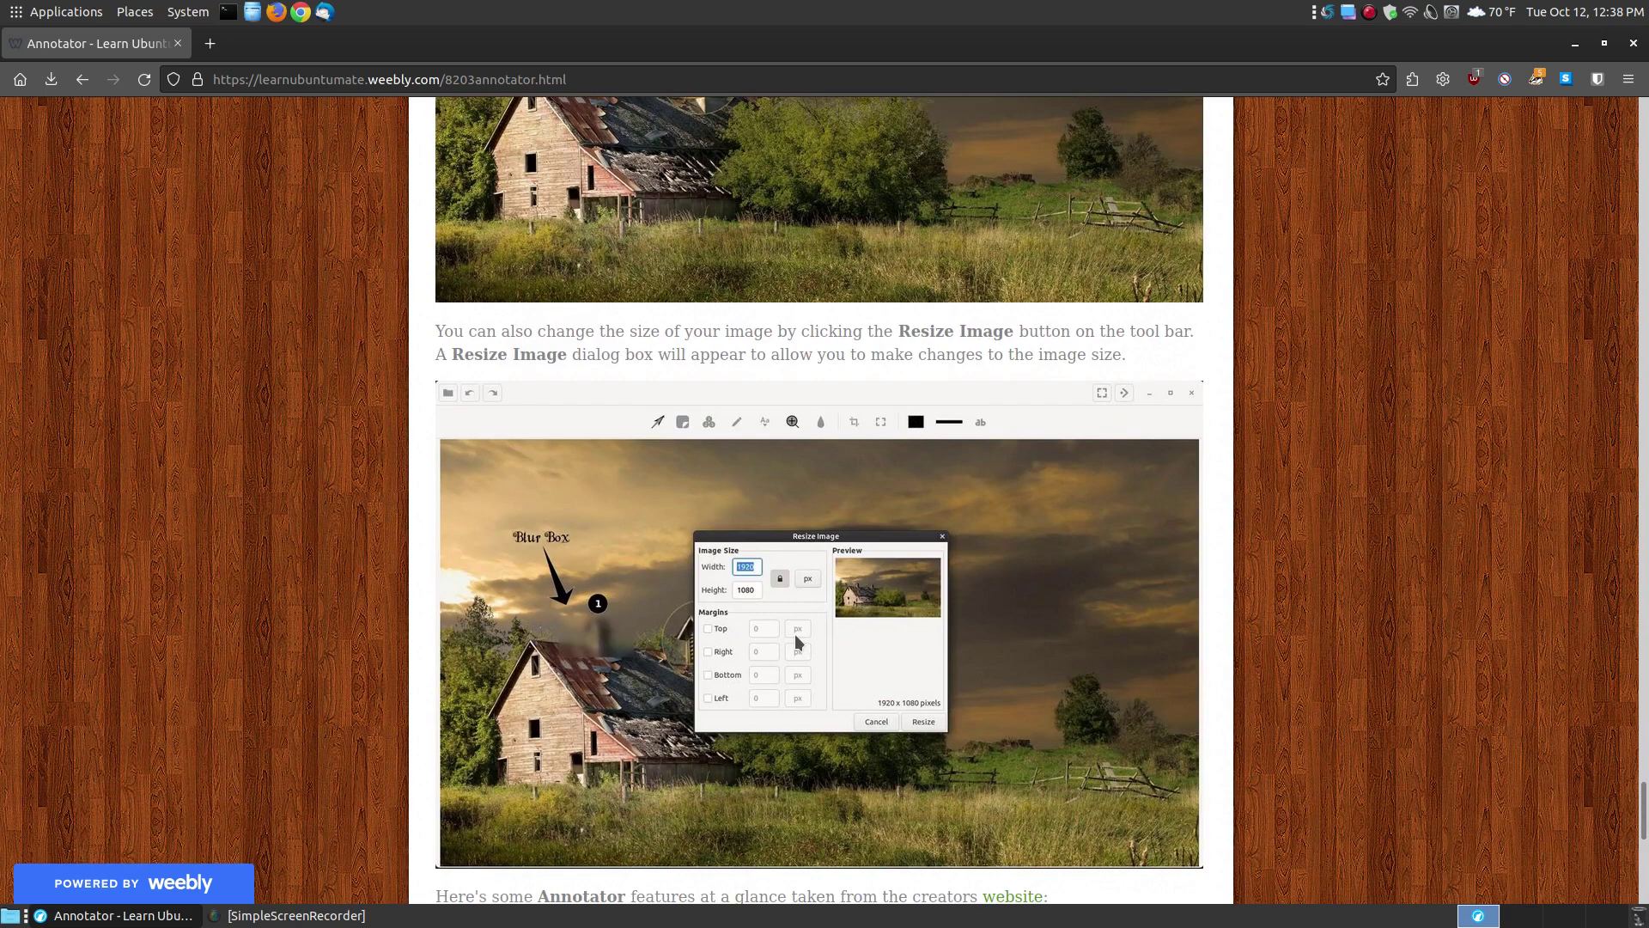
{"action": "scroll", "coordinate": [795, 637], "scroll_direction": "down", "scroll_amount": 1}
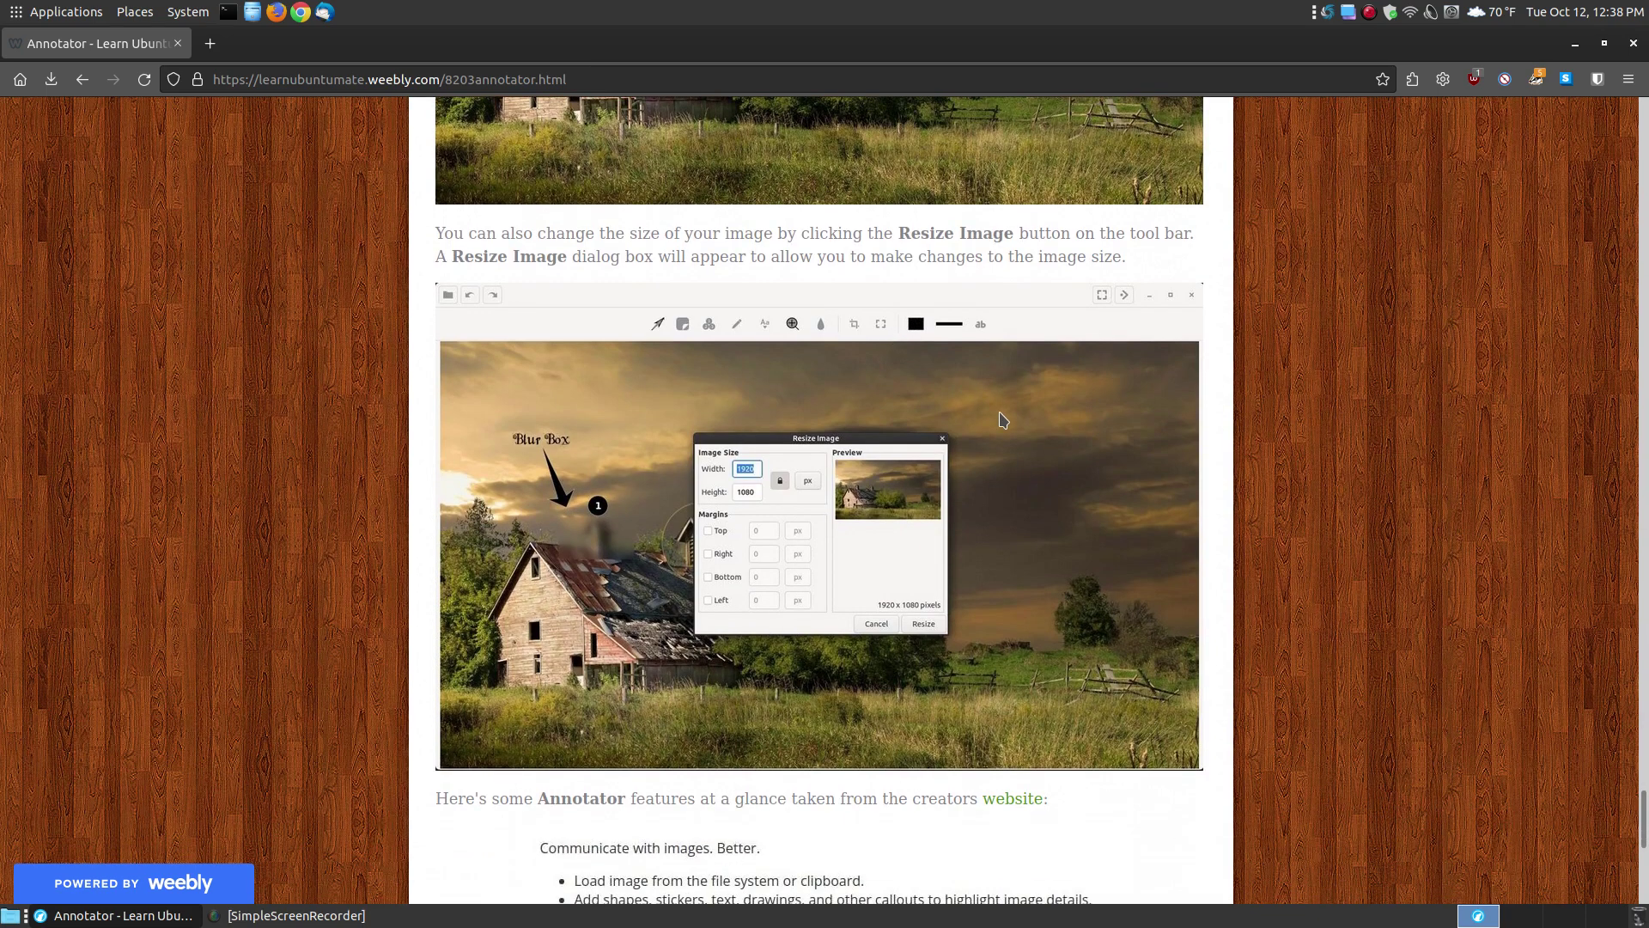
{"action": "scroll", "coordinate": [1003, 420], "scroll_direction": "down", "scroll_amount": 2}
{"action": "scroll", "coordinate": [843, 394], "scroll_direction": "down", "scroll_amount": 3}
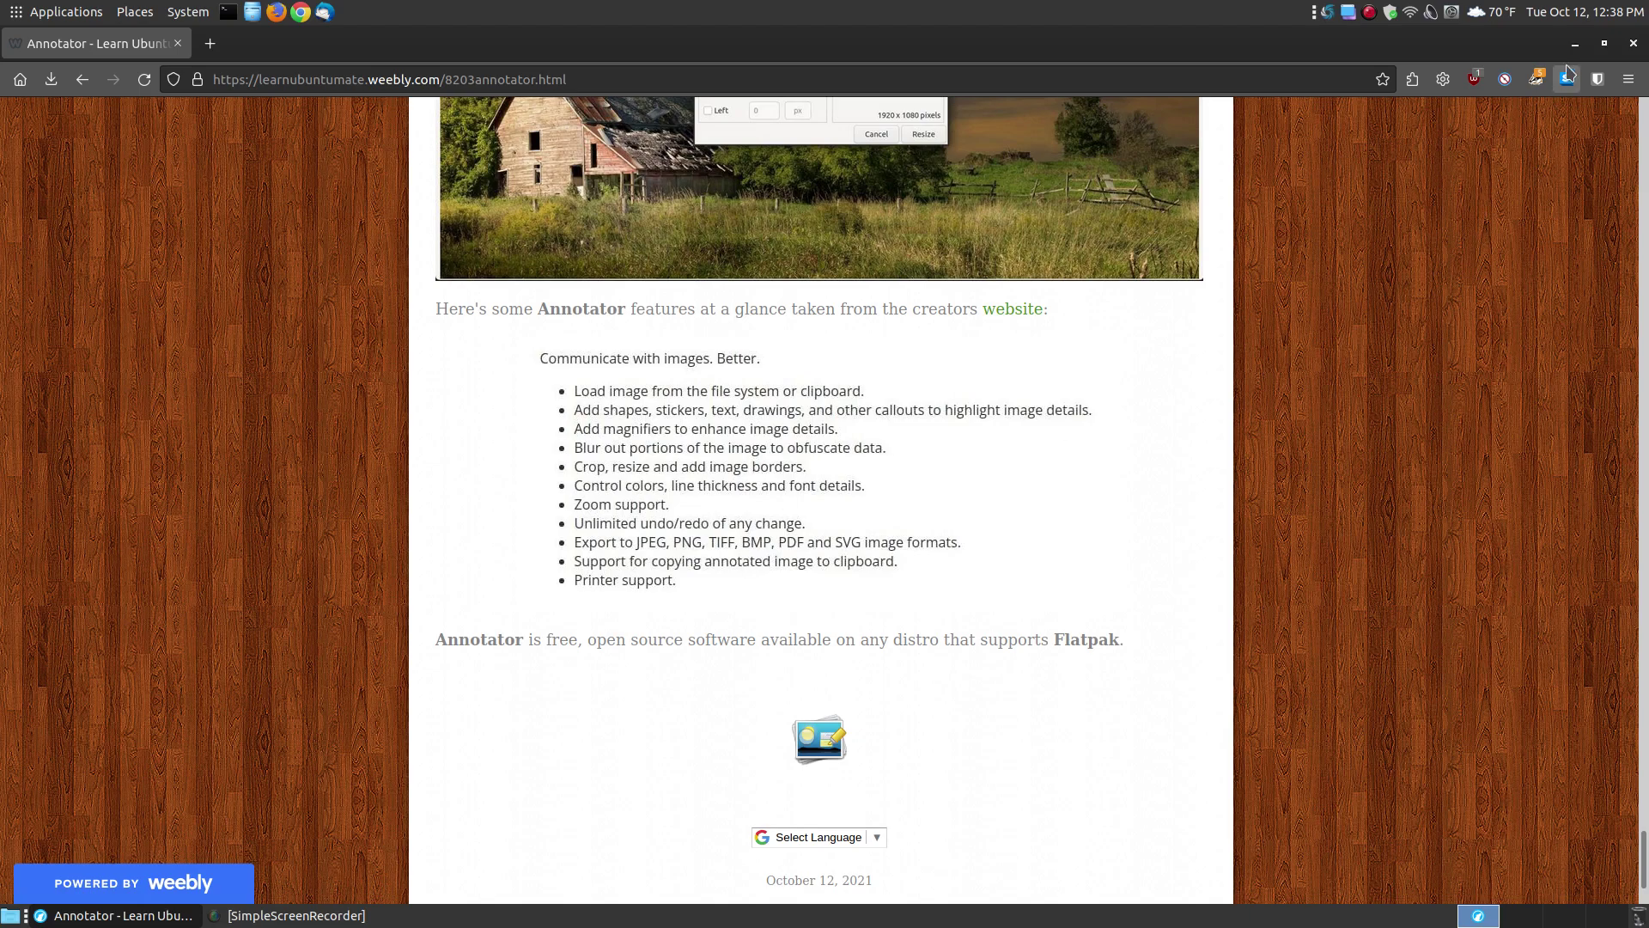
{"action": "left_click", "coordinate": [1575, 43]}
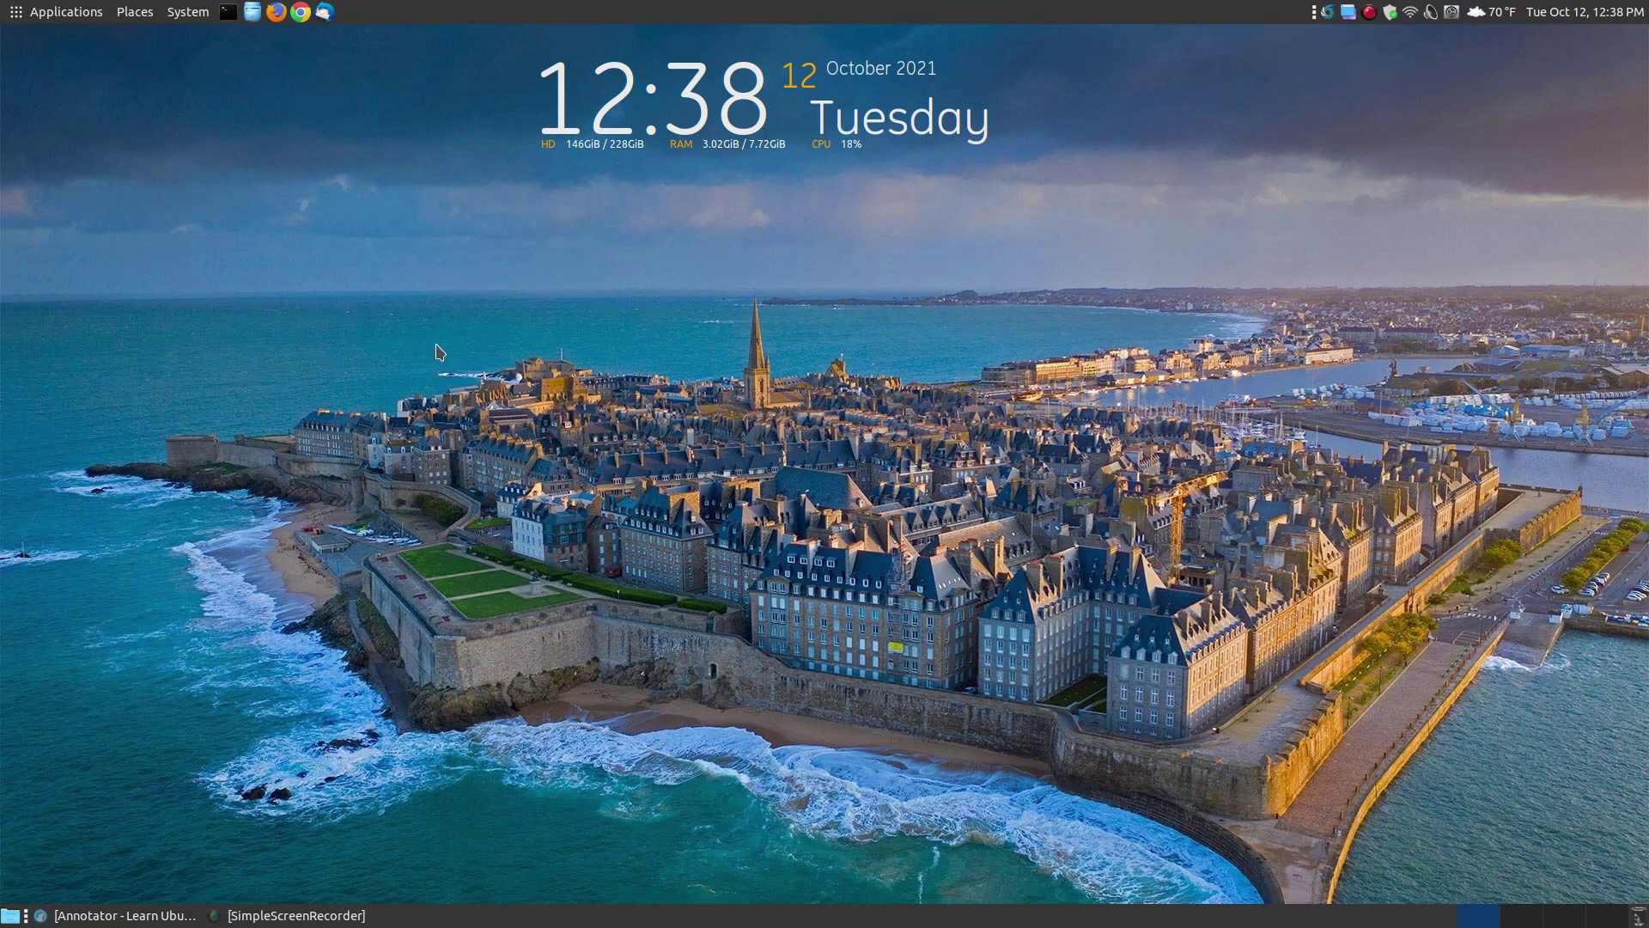
Step: Launch Annotator from the Applications > Graphics menu
{"action": "left_click", "coordinate": [53, 12]}
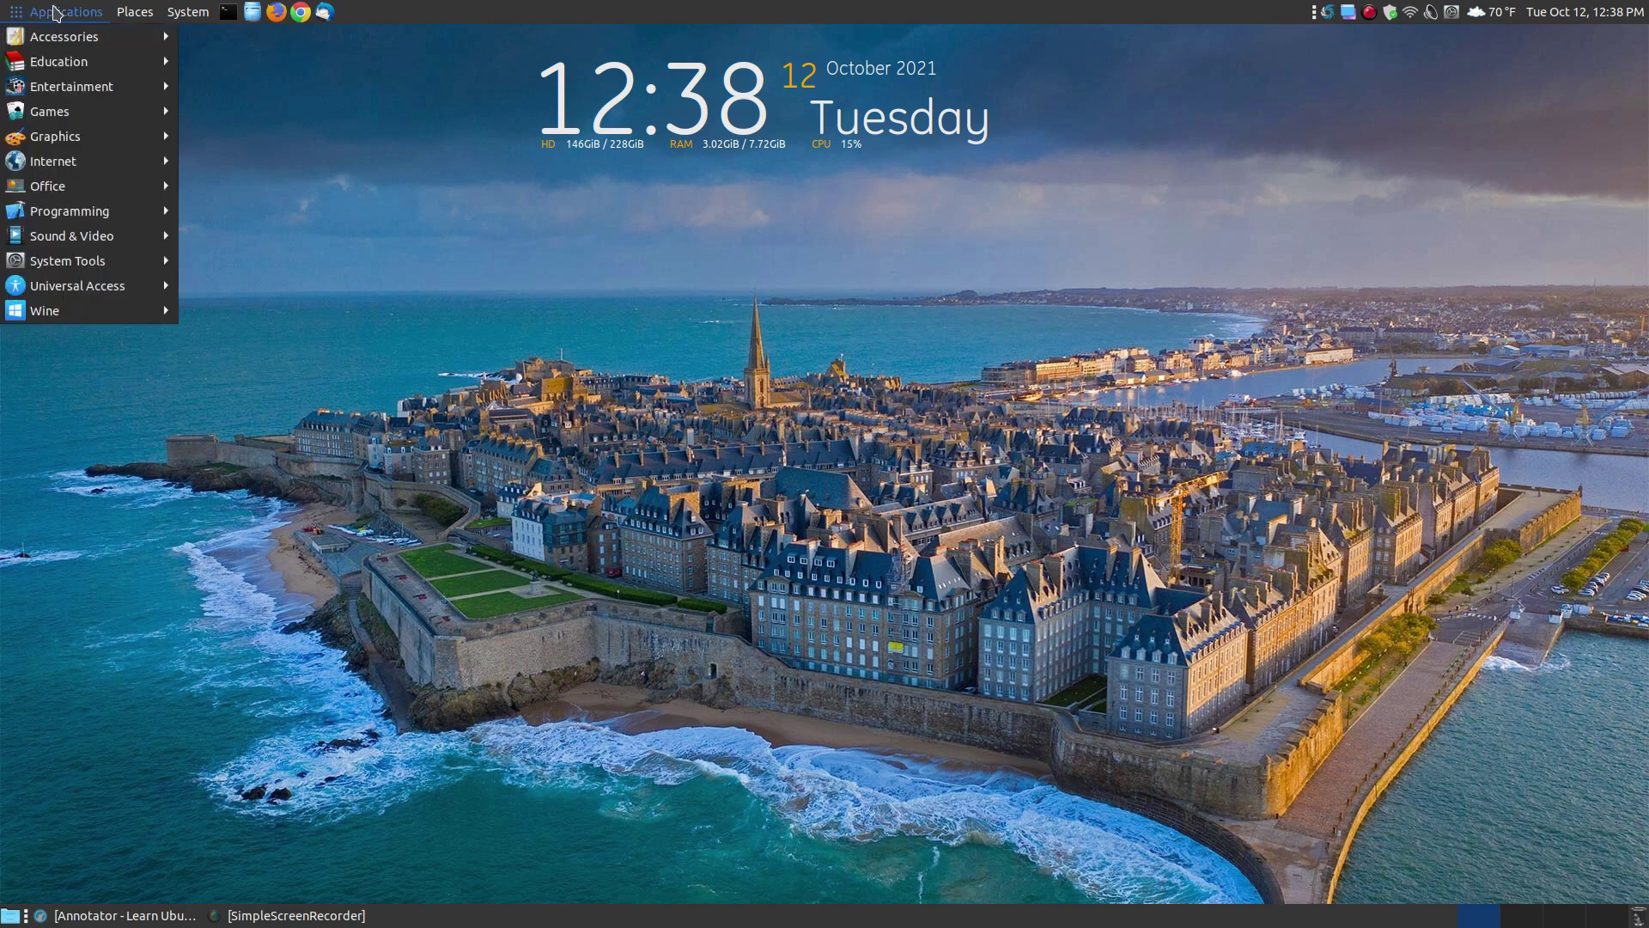
{"action": "mouse_move", "coordinate": [77, 139]}
{"action": "left_click", "coordinate": [254, 152]}
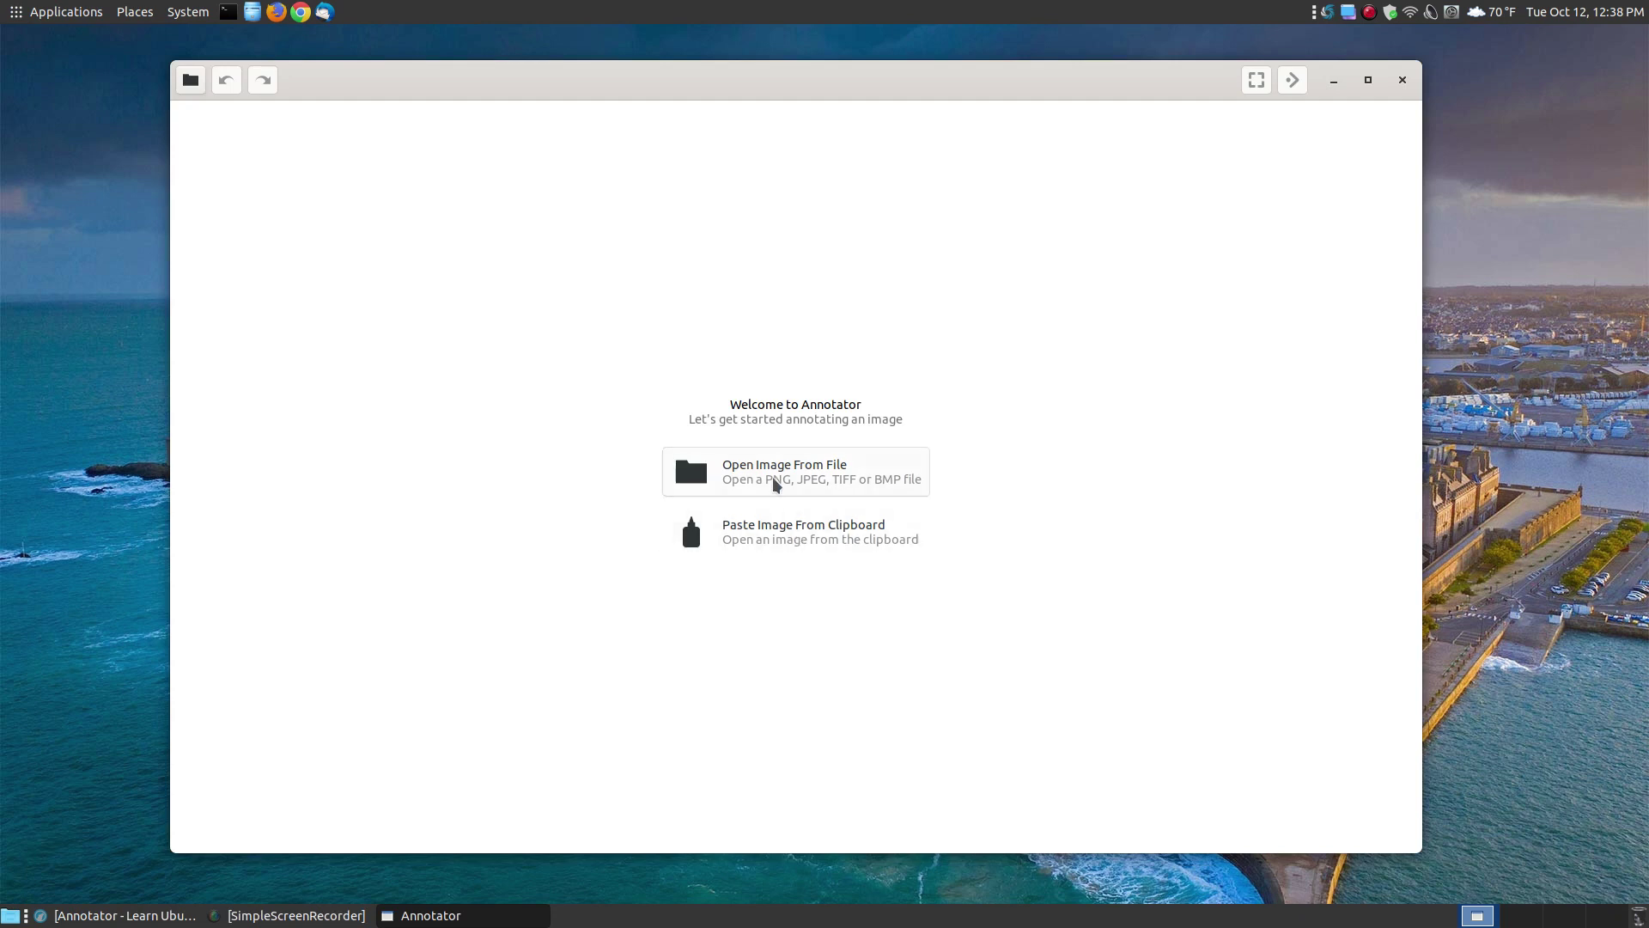
Step: Open Annotator-012.jpg from the Pictures > Annotator folder via Open Image From File
{"action": "left_click", "coordinate": [776, 479]}
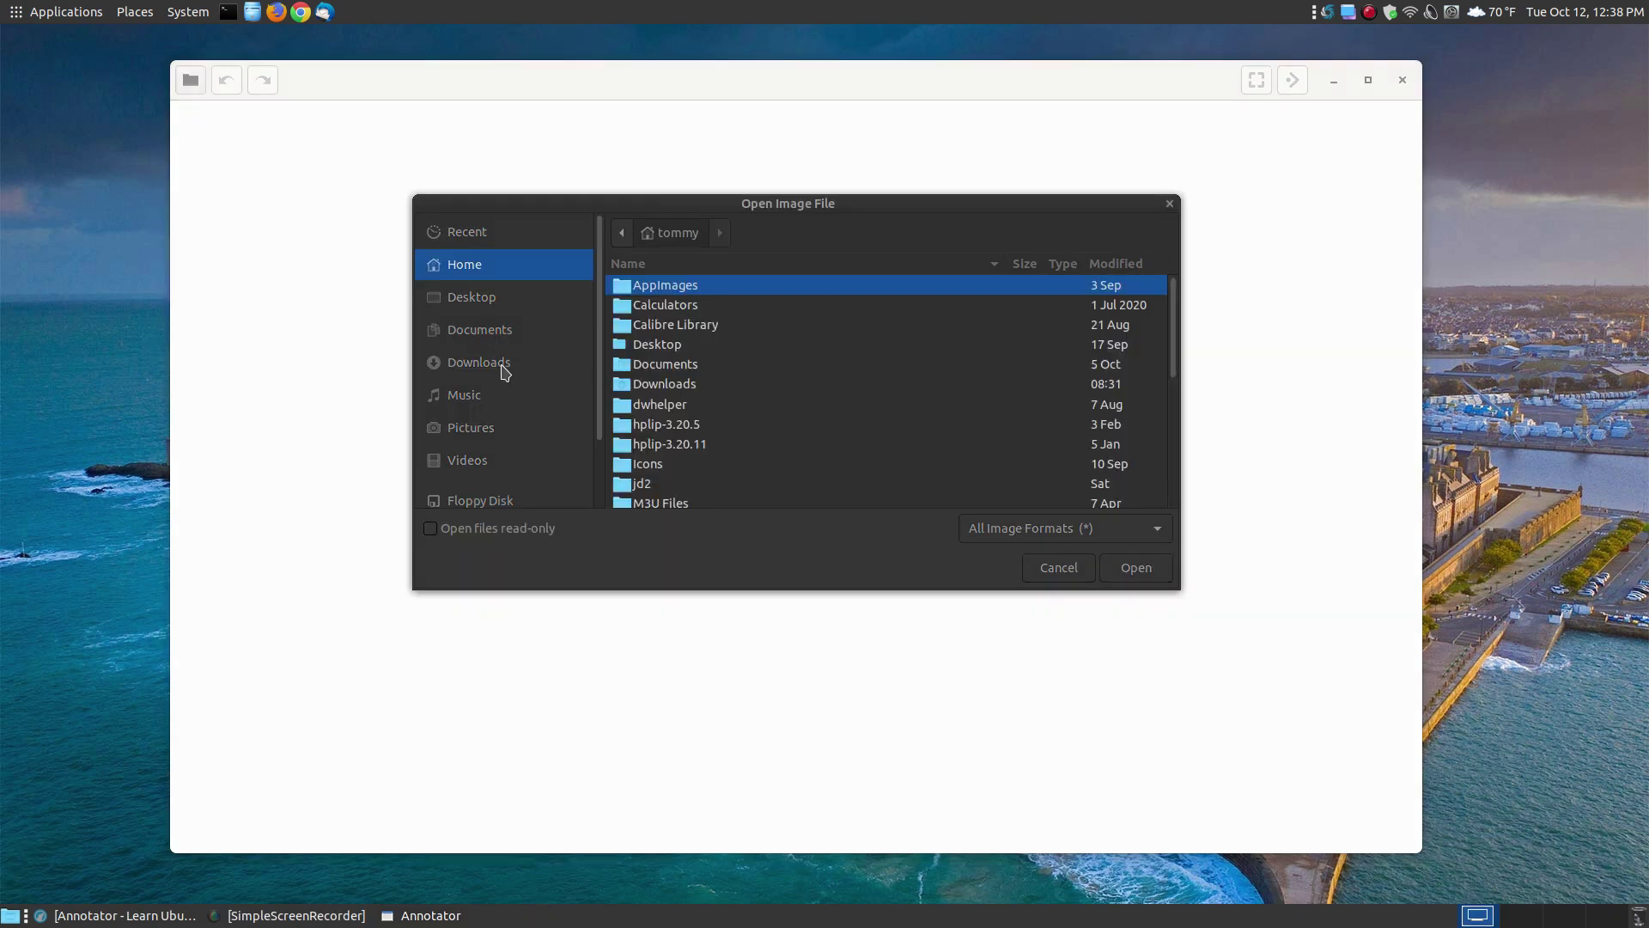
{"action": "left_click", "coordinate": [469, 426]}
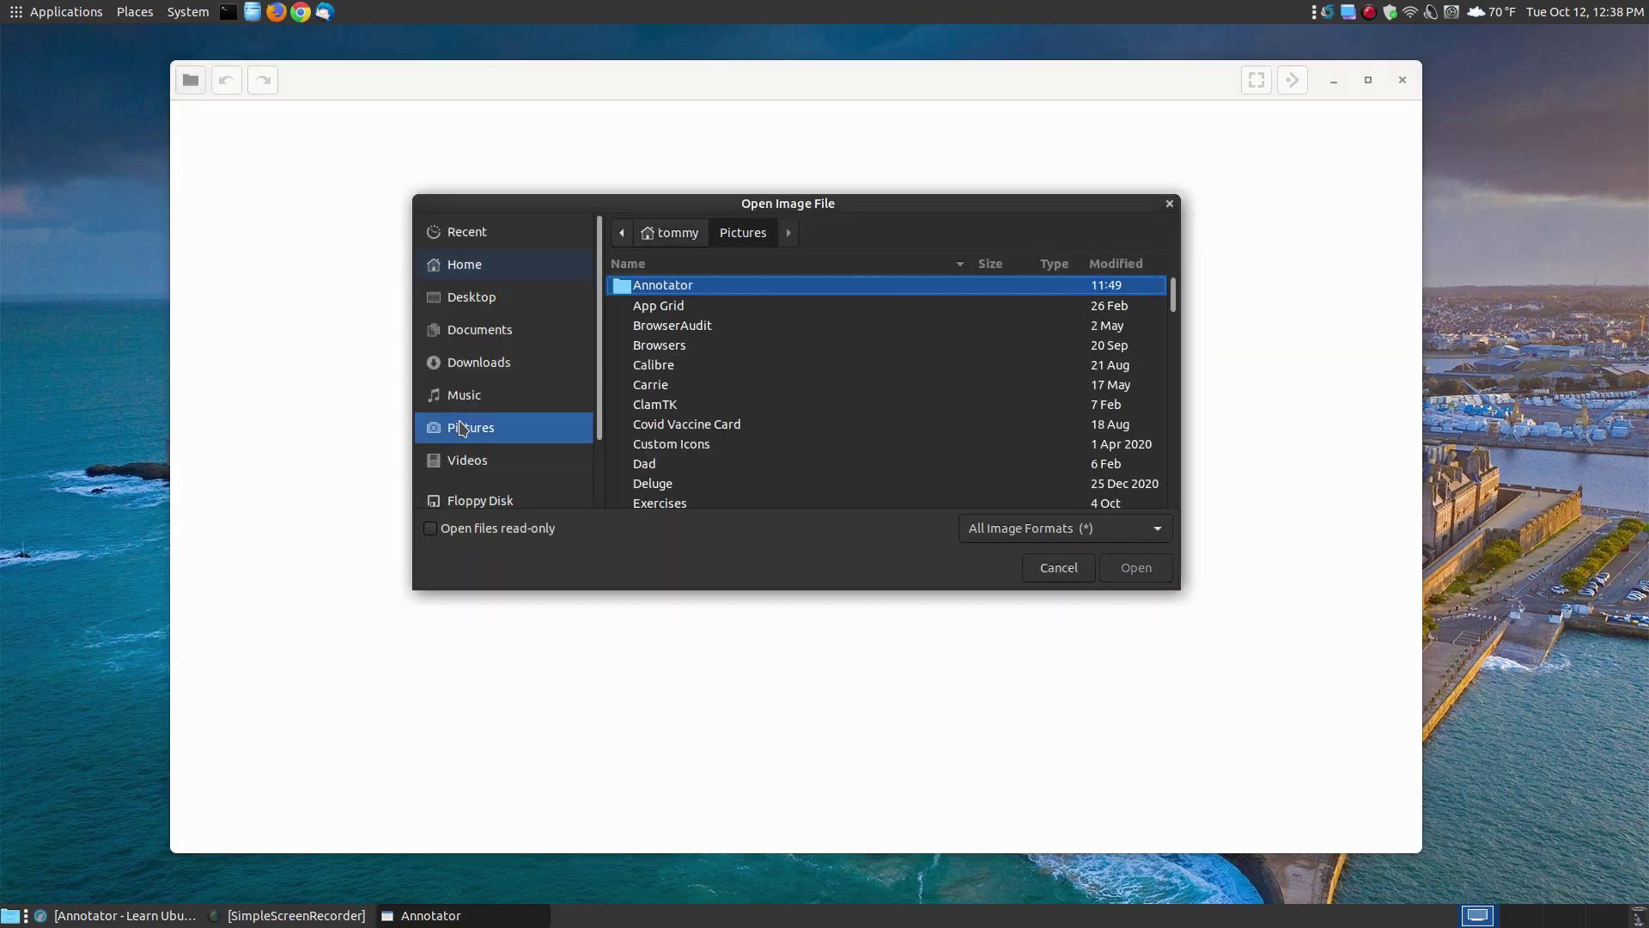
{"action": "double_click", "coordinate": [666, 286]}
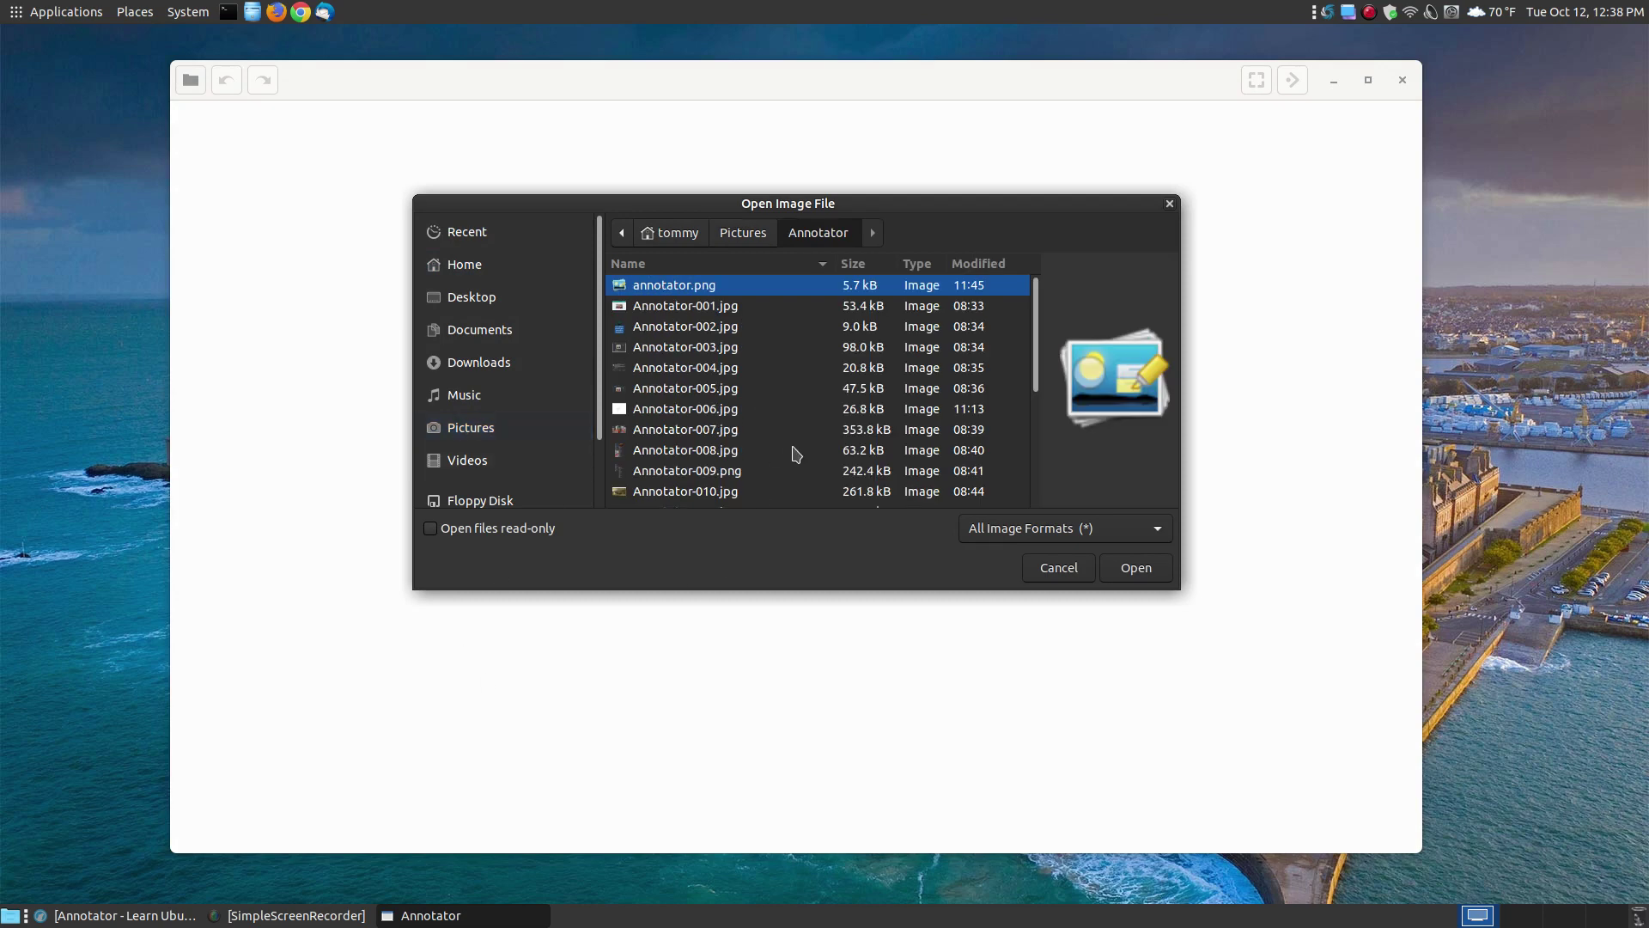
{"action": "scroll", "coordinate": [795, 453], "scroll_direction": "down", "scroll_amount": 1}
{"action": "left_click", "coordinate": [735, 496]}
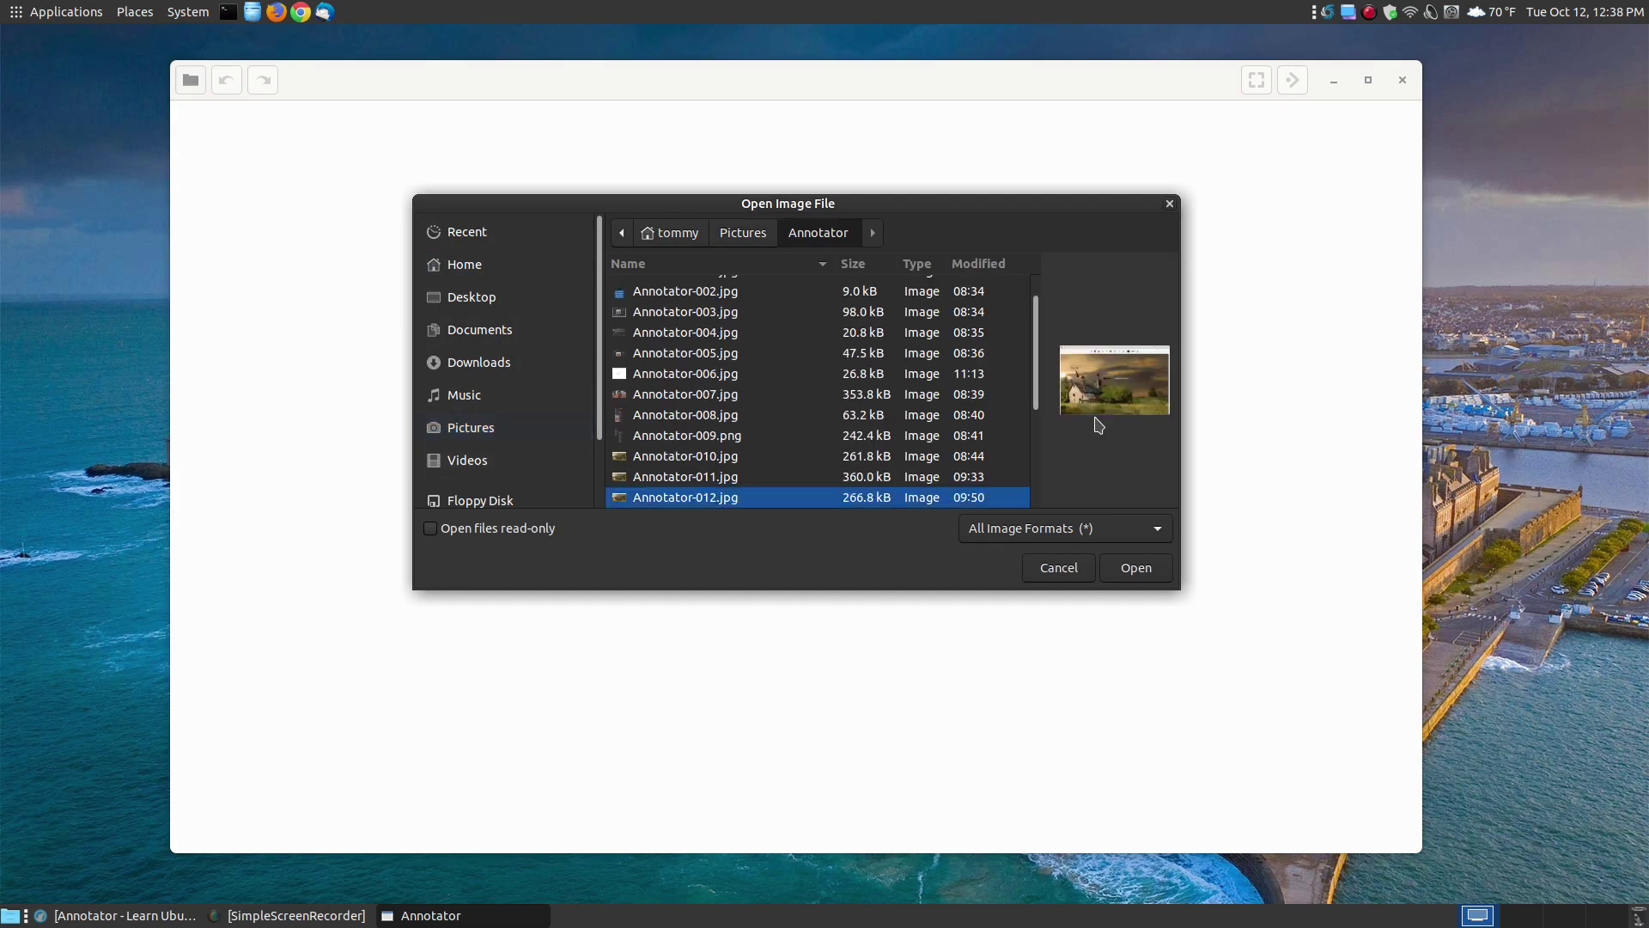
{"action": "left_click", "coordinate": [1135, 568]}
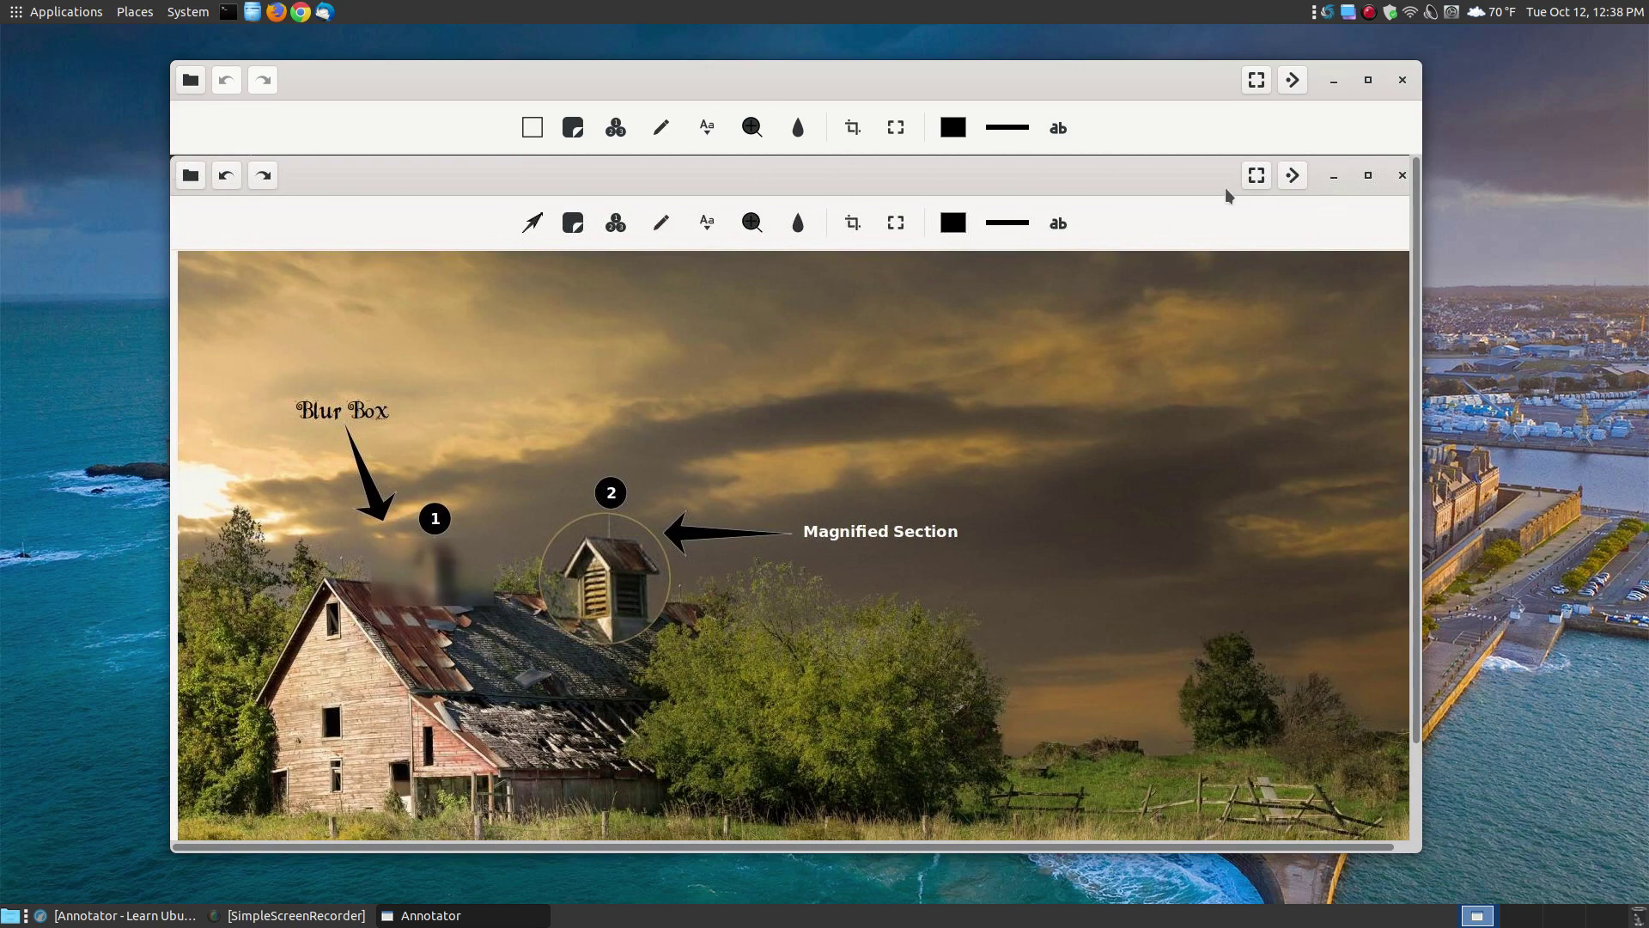
{"action": "scroll", "coordinate": [895, 397], "scroll_direction": "down", "scroll_amount": 2}
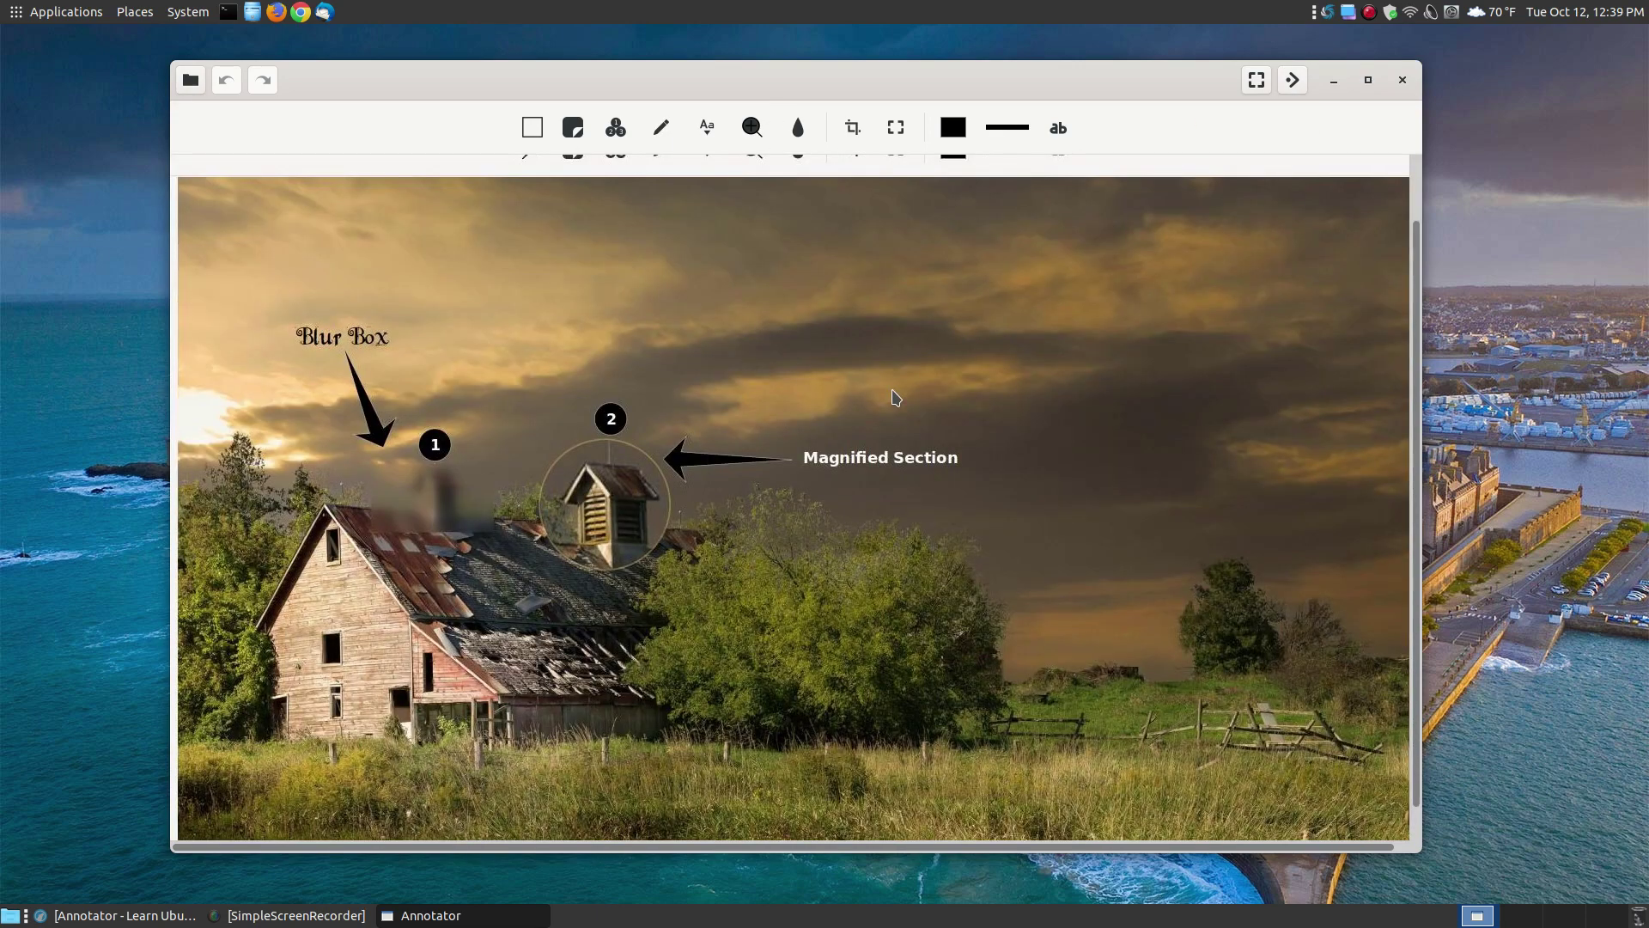
{"action": "scroll", "coordinate": [896, 397], "scroll_direction": "down", "scroll_amount": 1}
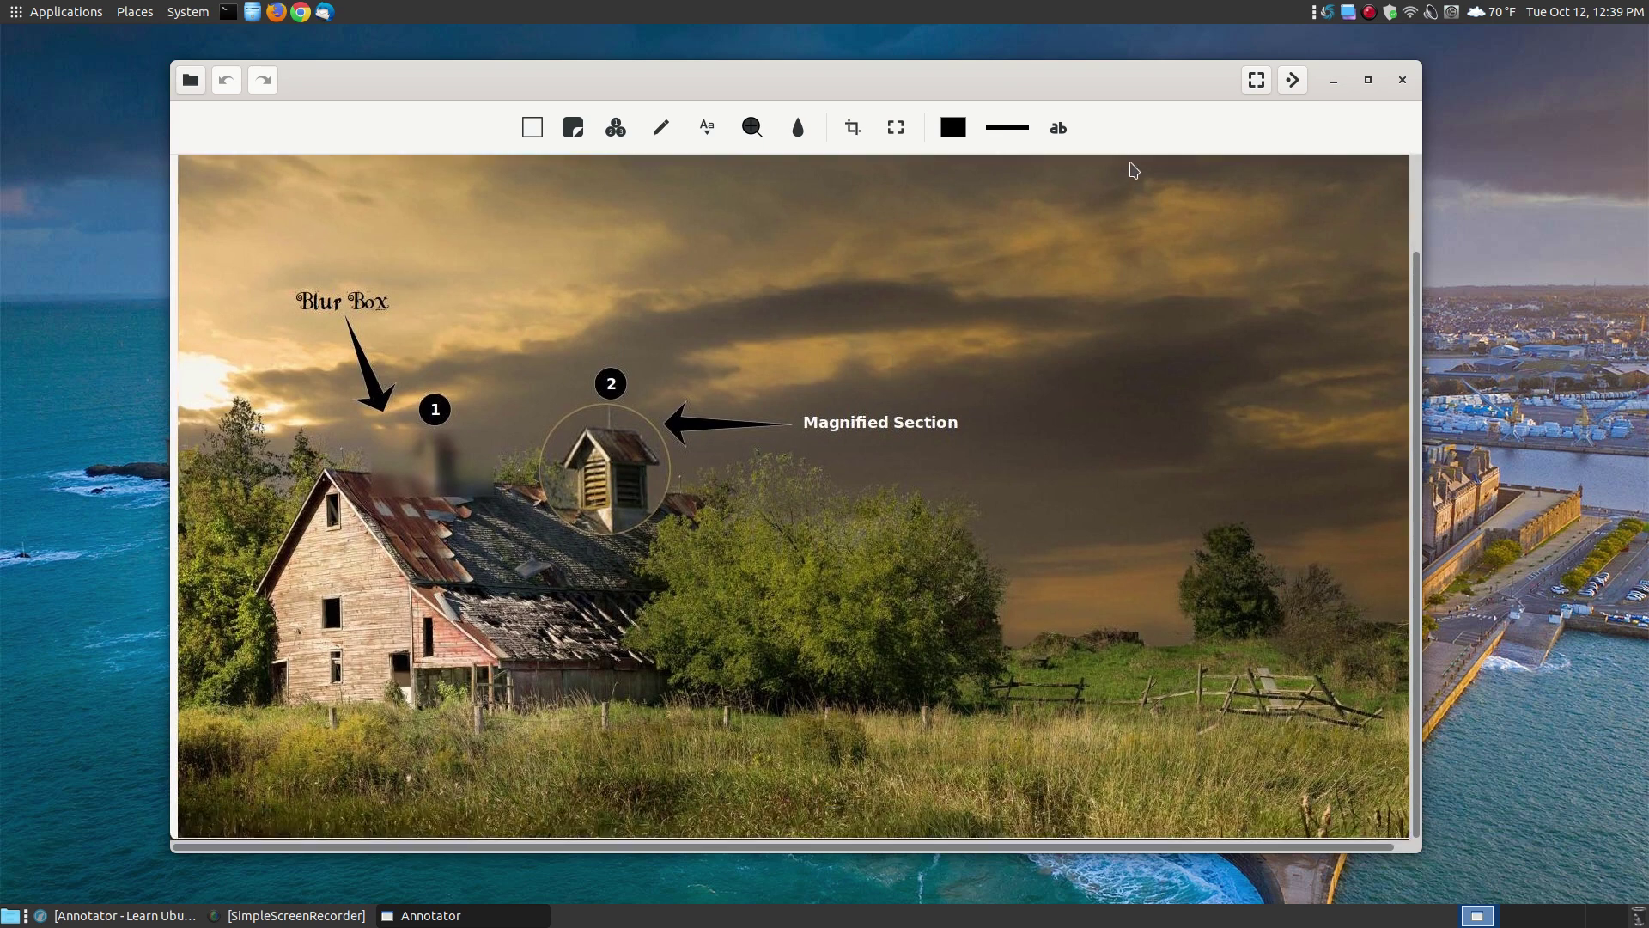
{"action": "mouse_move", "coordinate": [1417, 473]}
{"action": "left_mouse_down"}
{"action": "mouse_move", "coordinate": [1405, 351]}
{"action": "mouse_move", "coordinate": [1410, 528]}
{"action": "left_mouse_up"}
Step: Open the file manager and go to the Pictures > Annotator folder
{"action": "left_click", "coordinate": [252, 11]}
{"action": "left_click", "coordinate": [60, 305]}
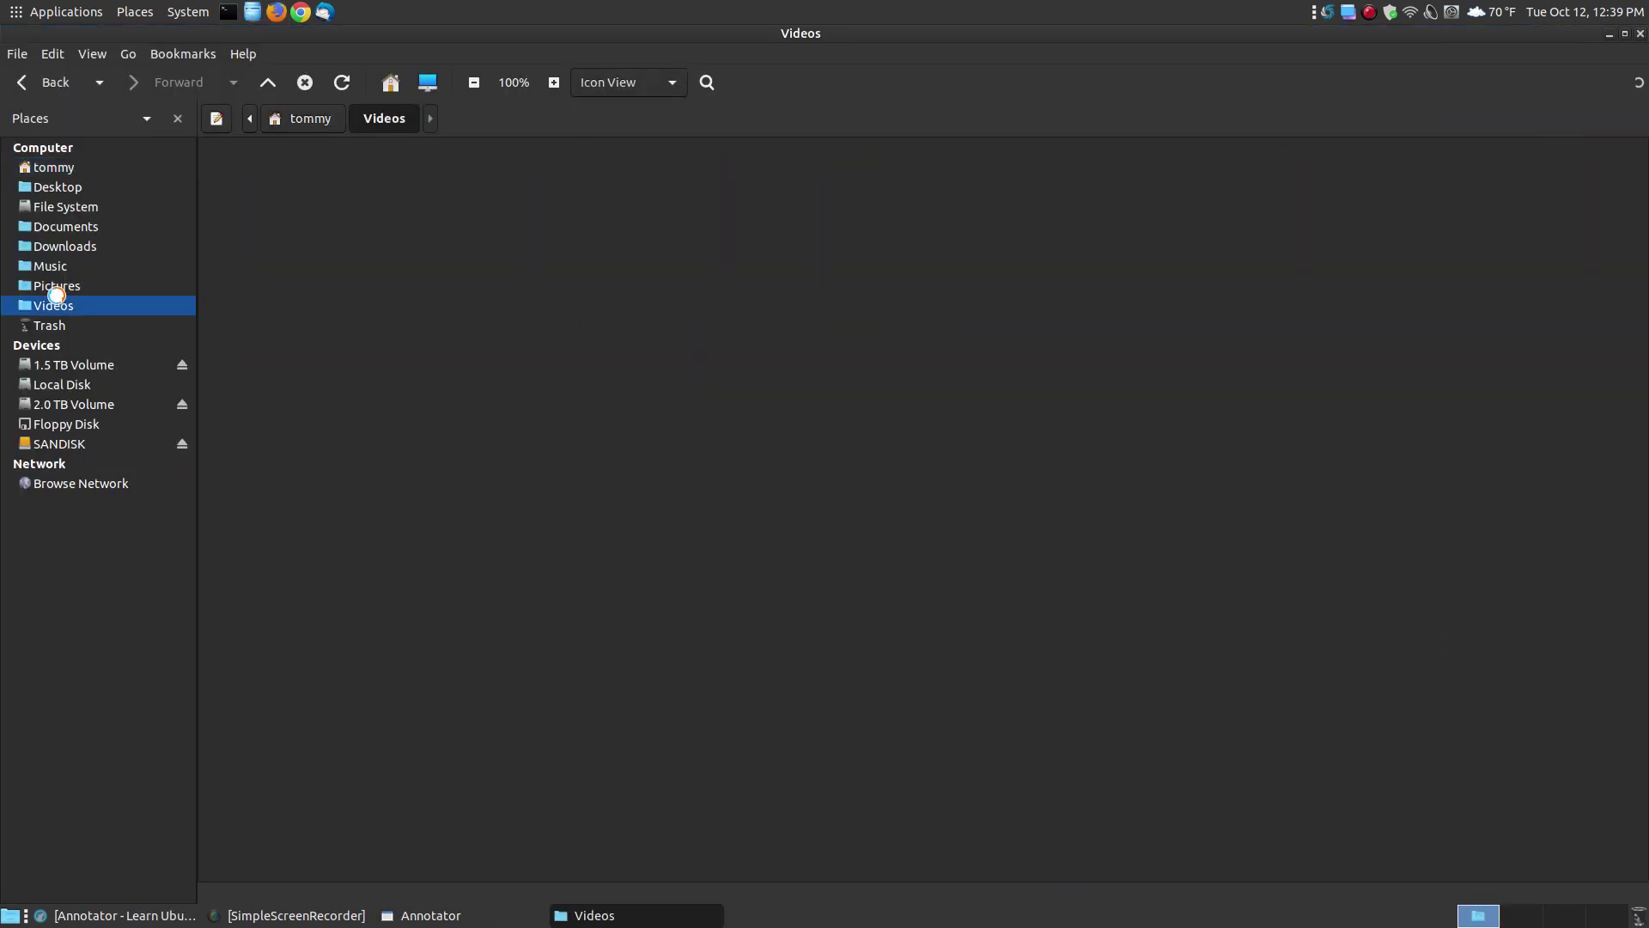
{"action": "left_click", "coordinate": [57, 285]}
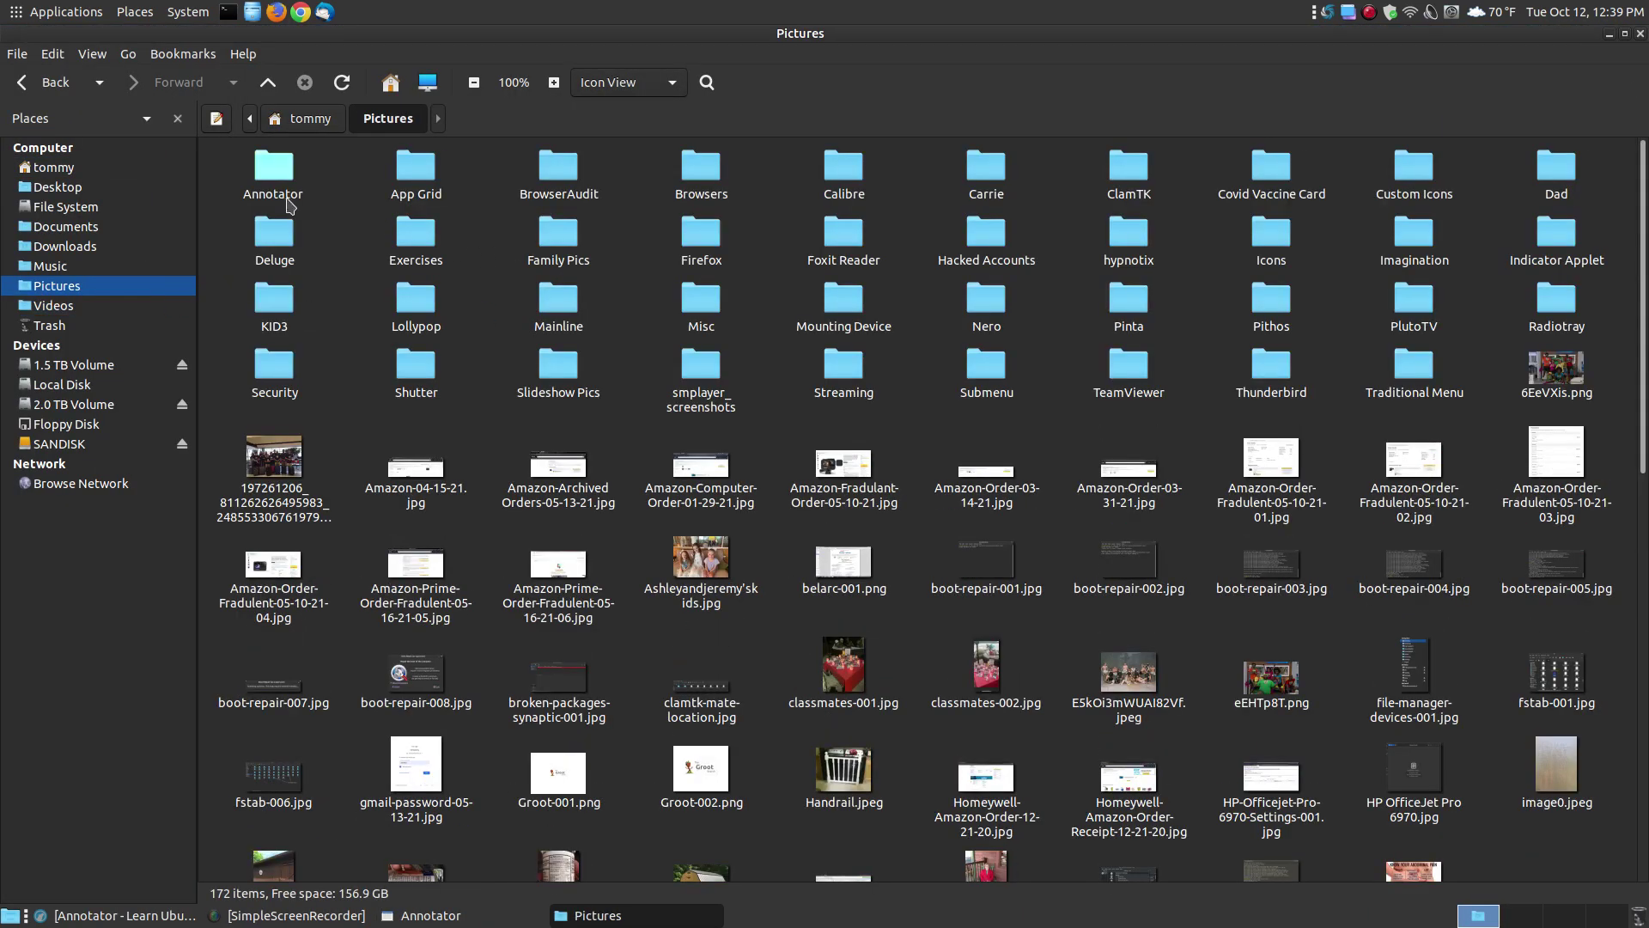
{"action": "double_click", "coordinate": [284, 183]}
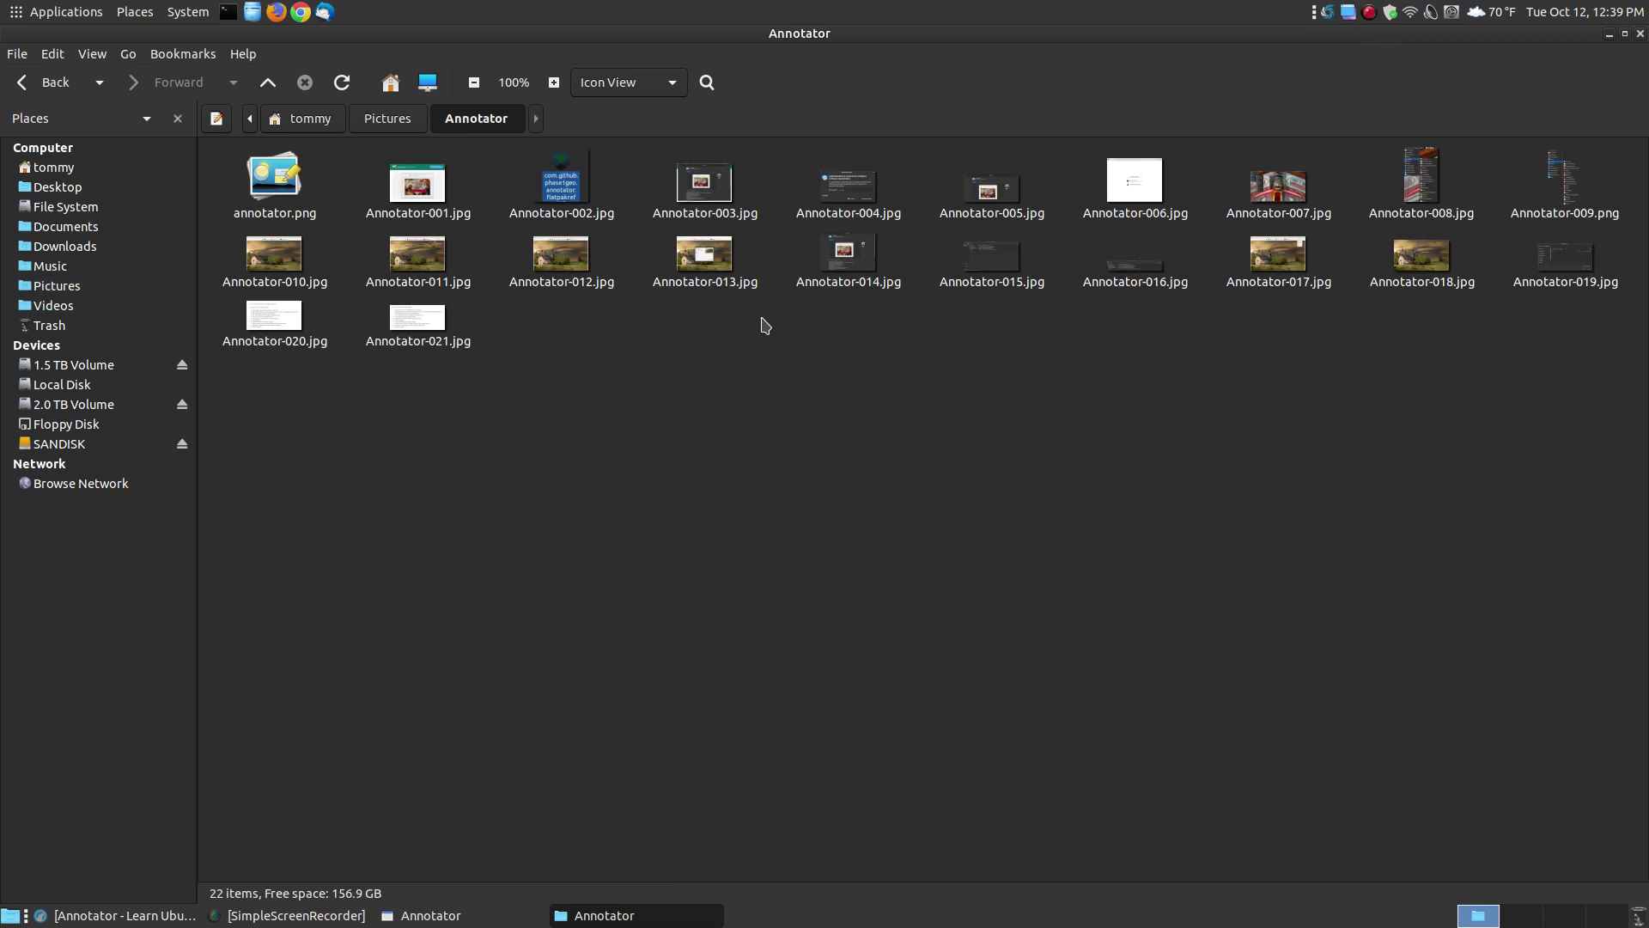
Step: Open Annotator-012.jpg with Shutter, then move Shutter's window left and enlarge it
{"action": "left_click", "coordinate": [580, 267]}
{"action": "right_click", "coordinate": [581, 266]}
{"action": "mouse_move", "coordinate": [661, 308]}
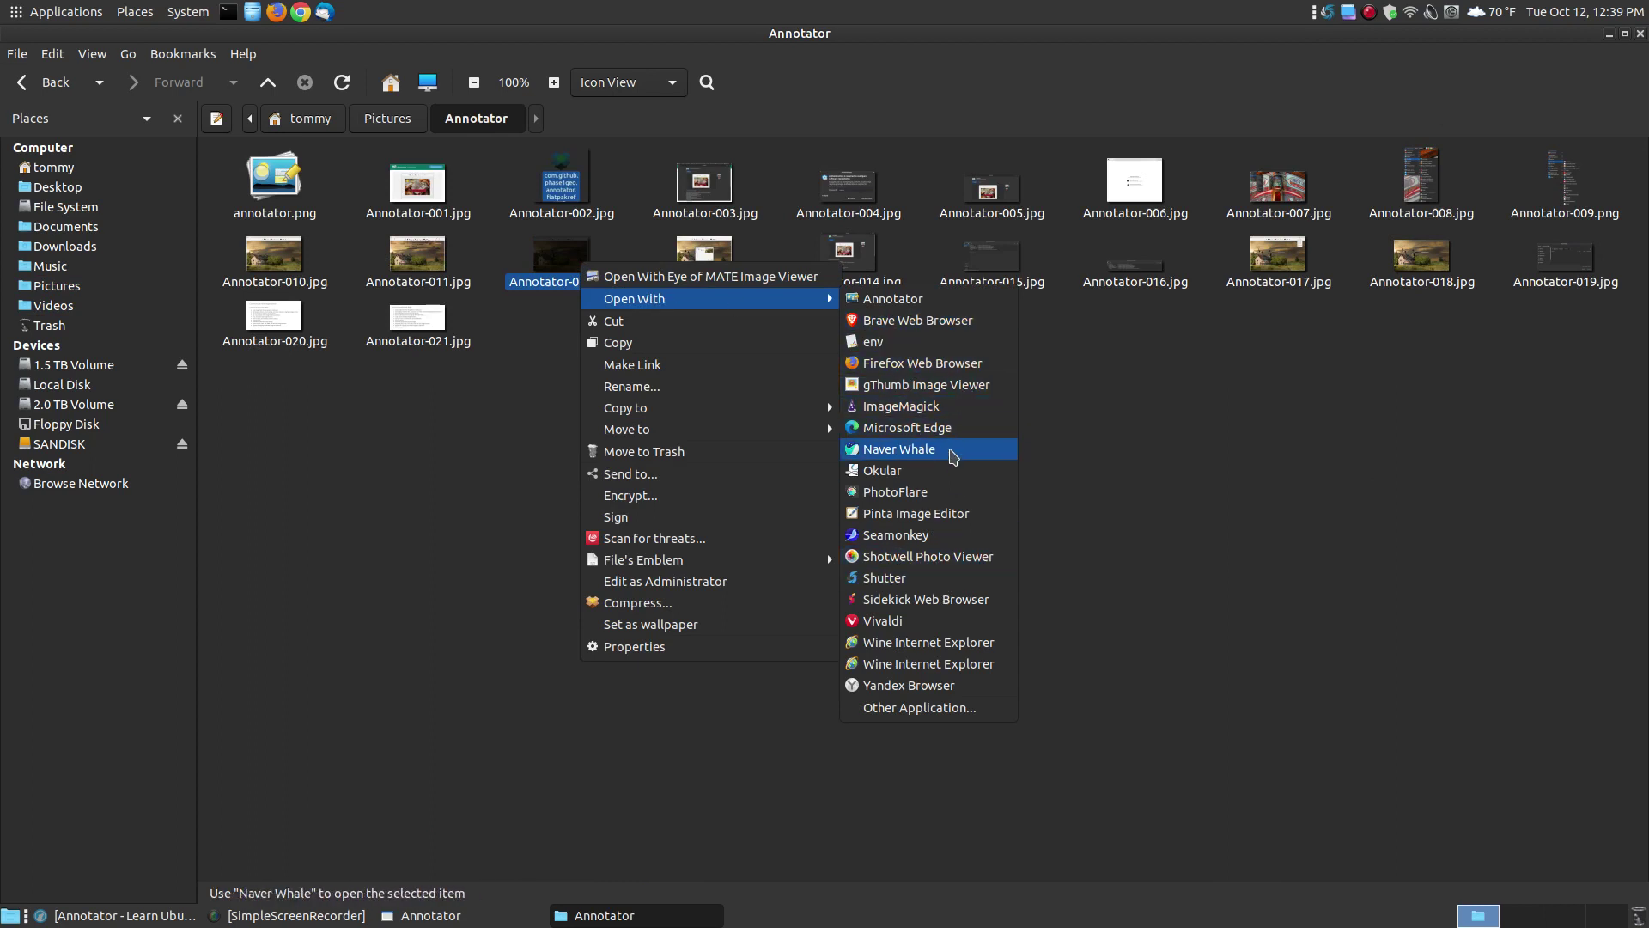
{"action": "key", "text": "Escape"}
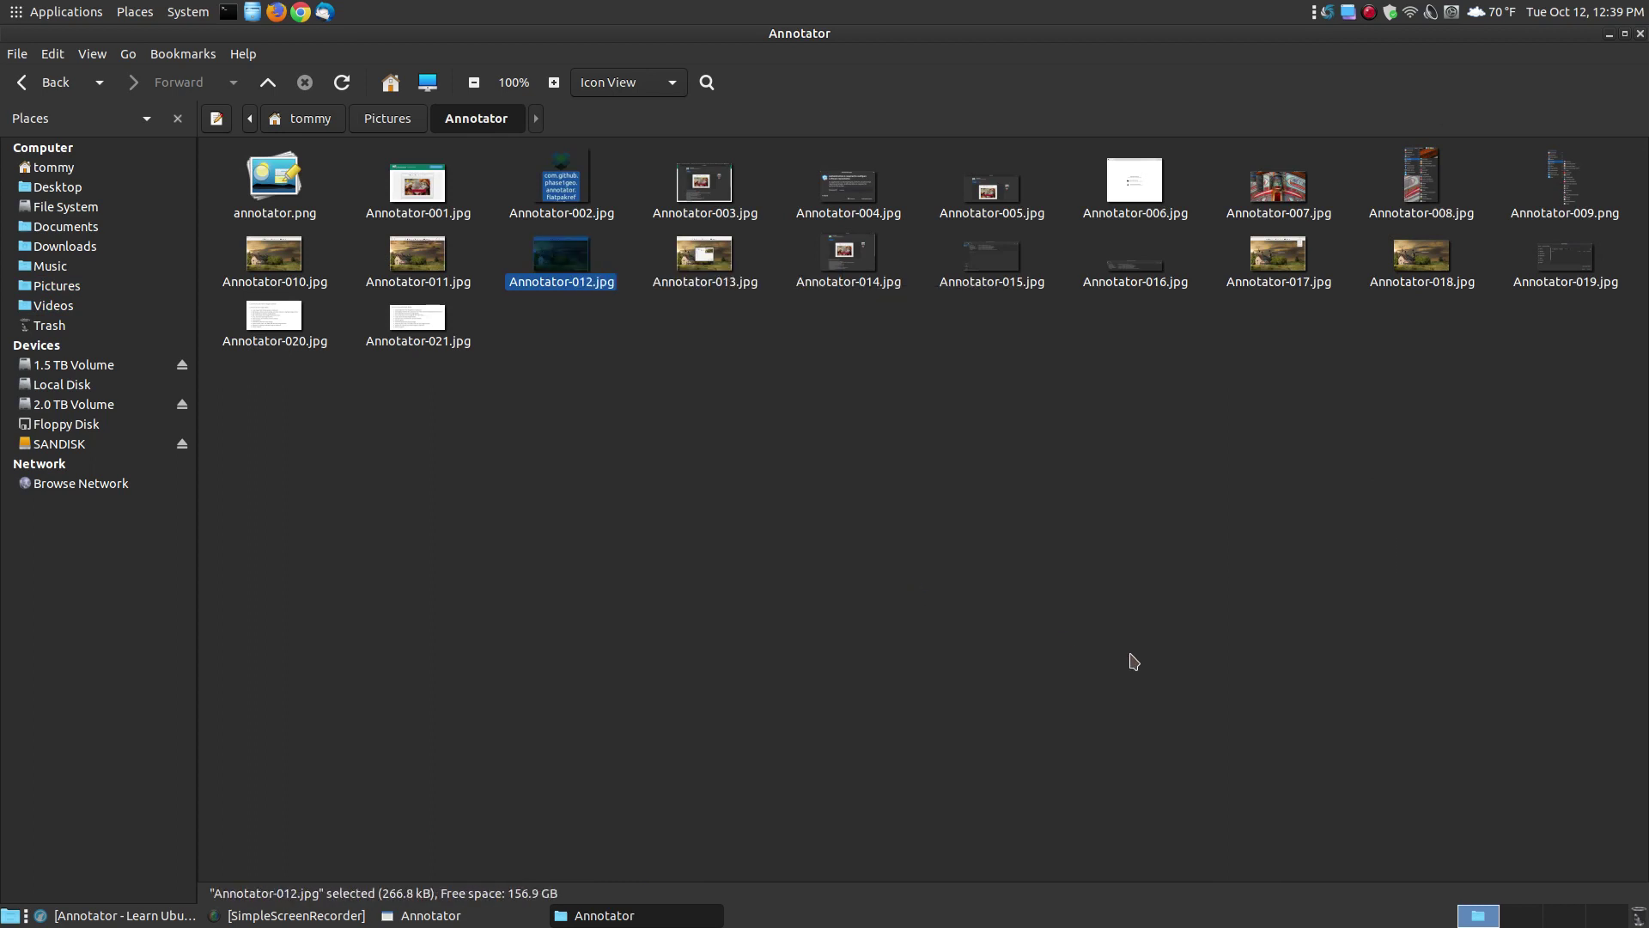
{"action": "left_click_drag", "start_coordinate": [972, 176], "coordinate": [884, 184]}
{"action": "left_click_drag", "start_coordinate": [1262, 620], "coordinate": [1459, 853]}
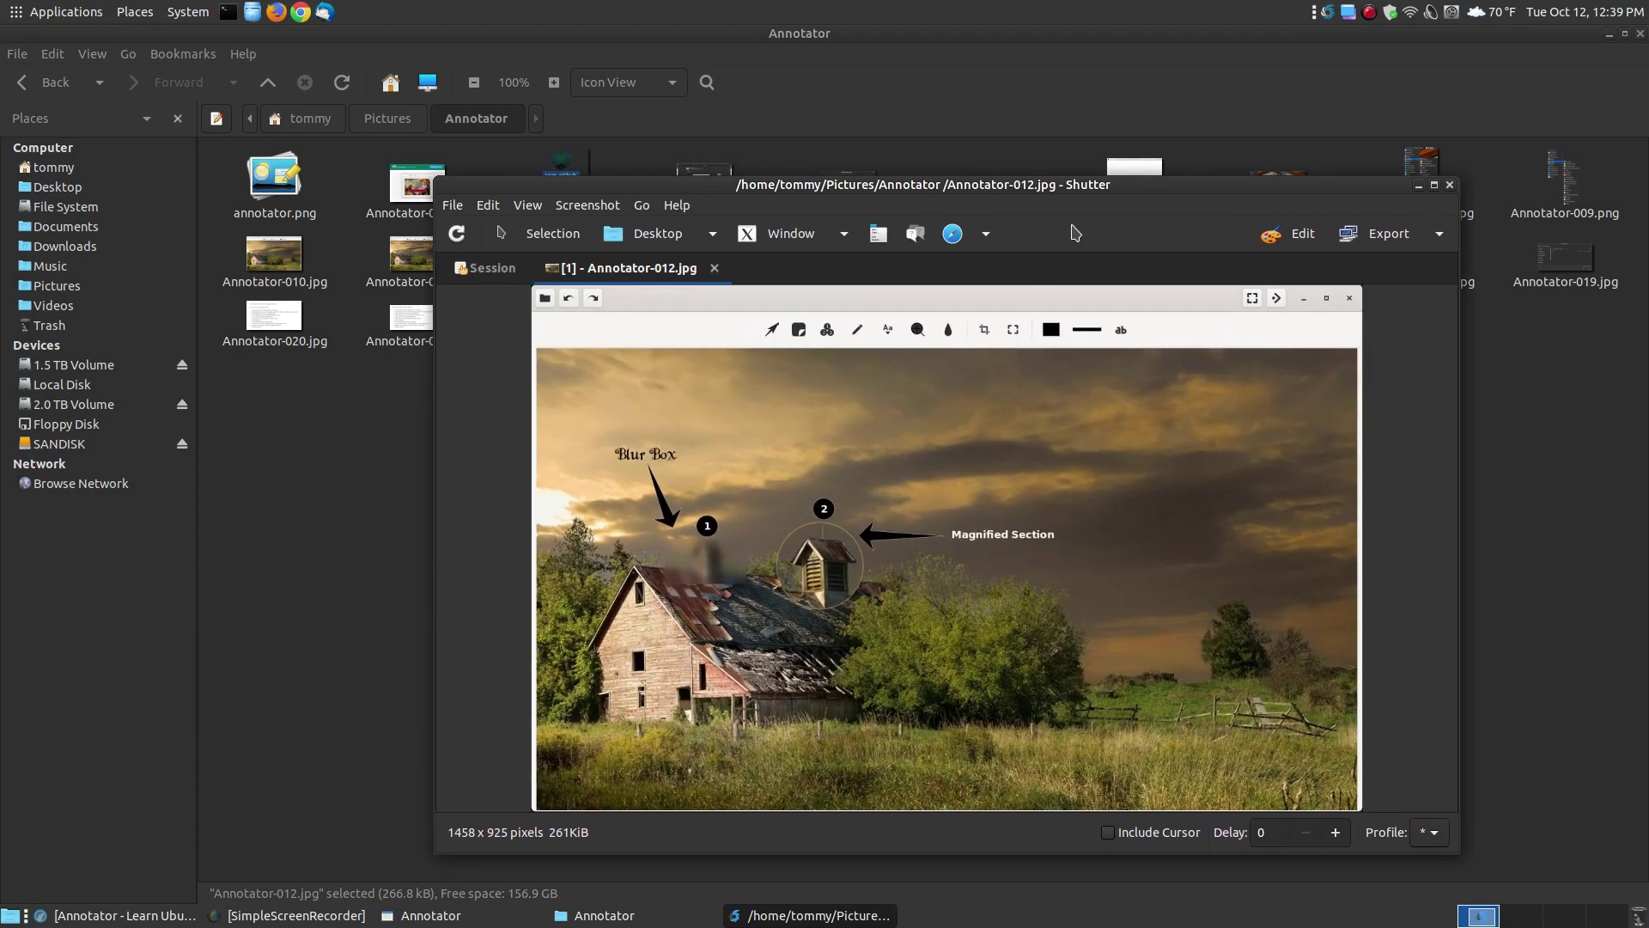
{"action": "left_click", "coordinate": [1287, 240]}
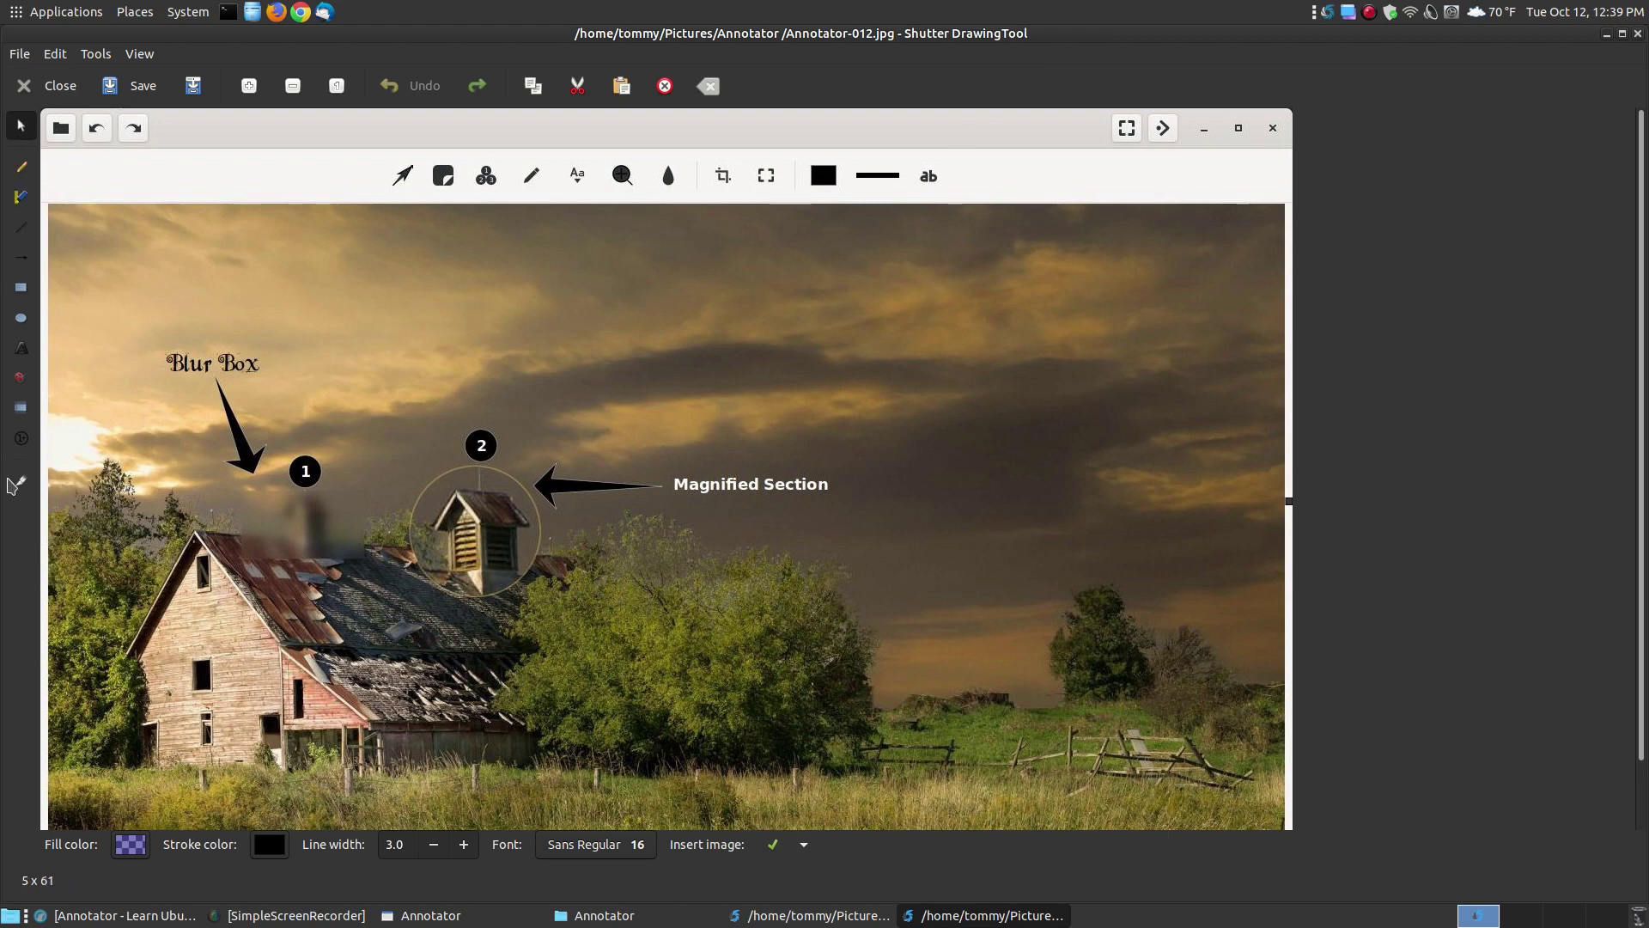
{"action": "left_click", "coordinate": [88, 55]}
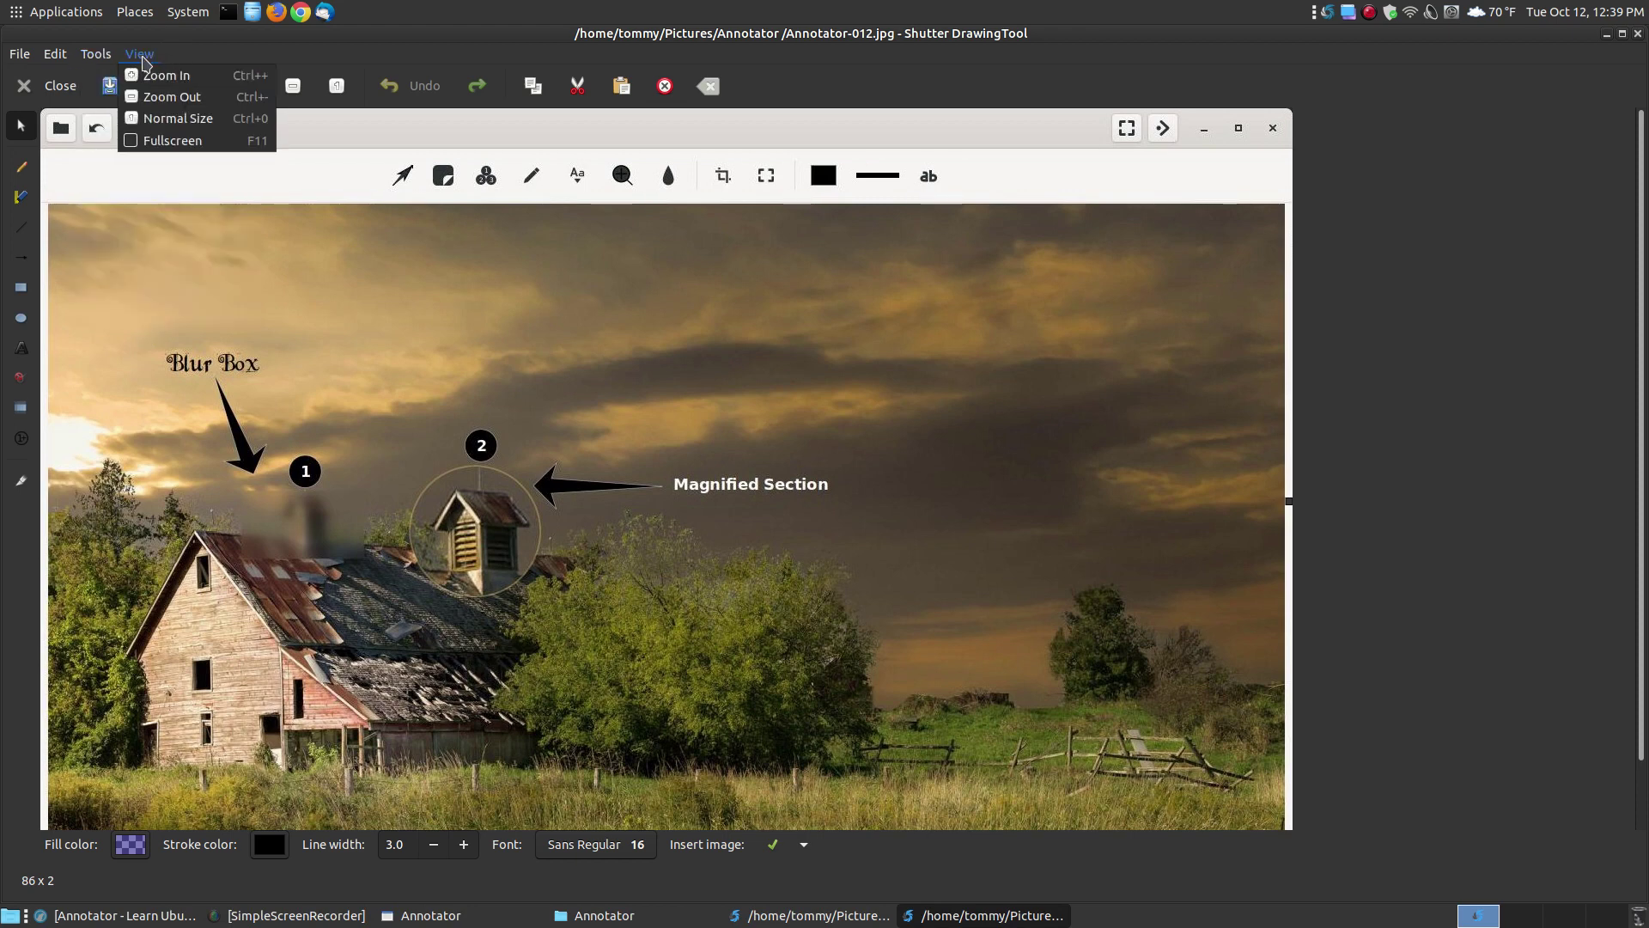
{"action": "left_click", "coordinate": [540, 51]}
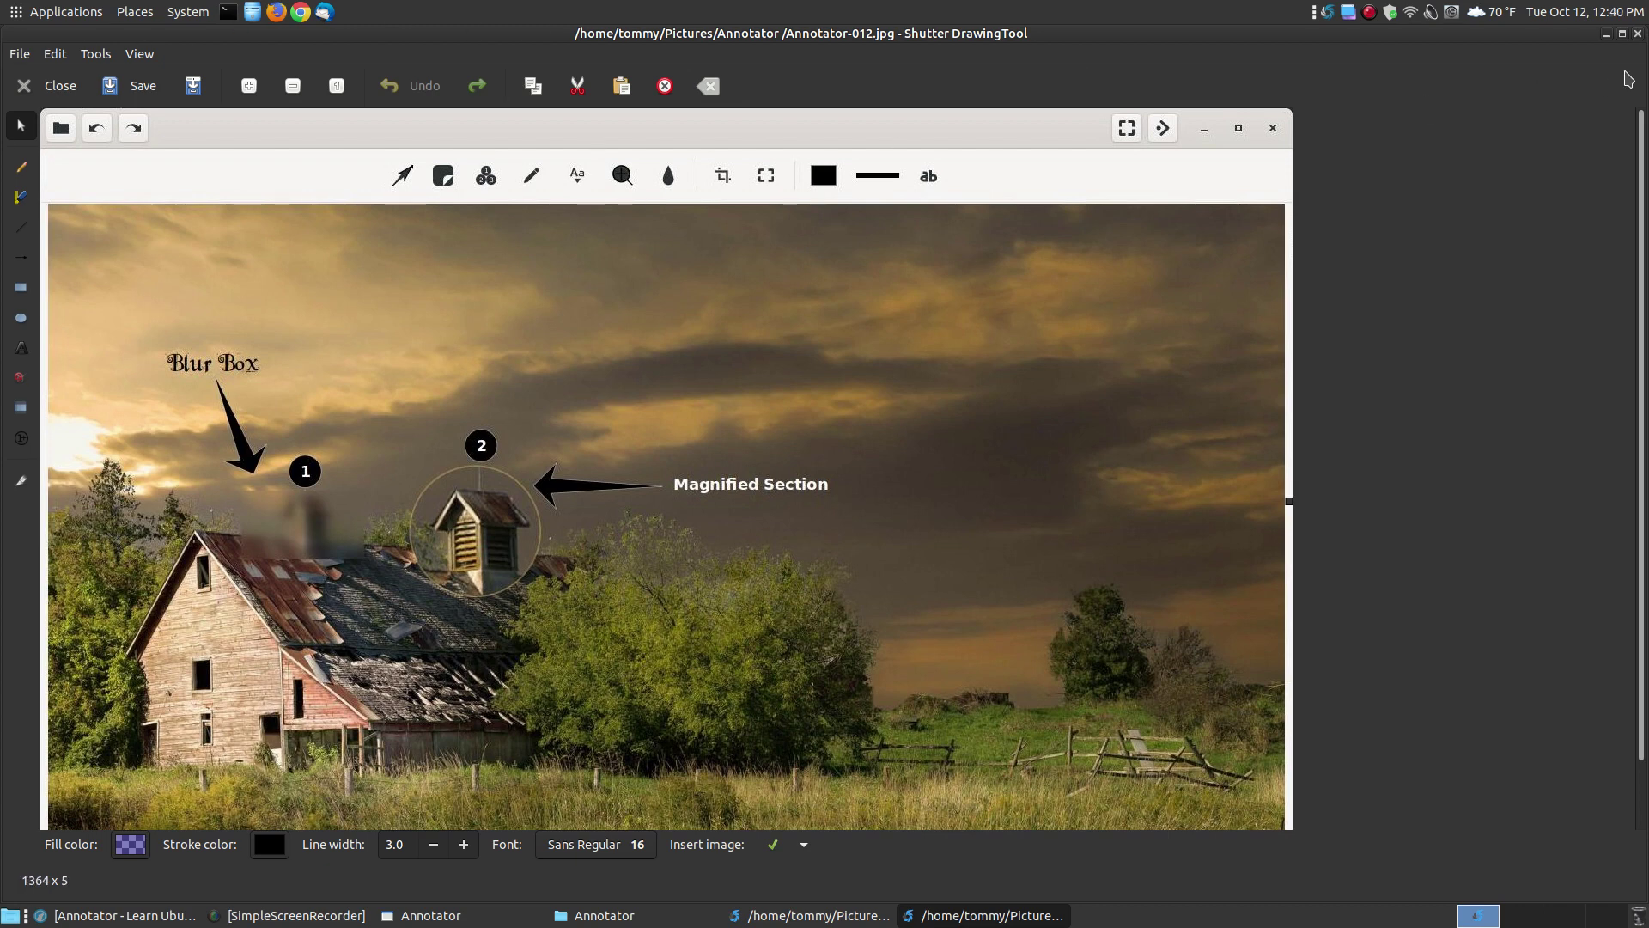
{"action": "left_click", "coordinate": [1639, 34]}
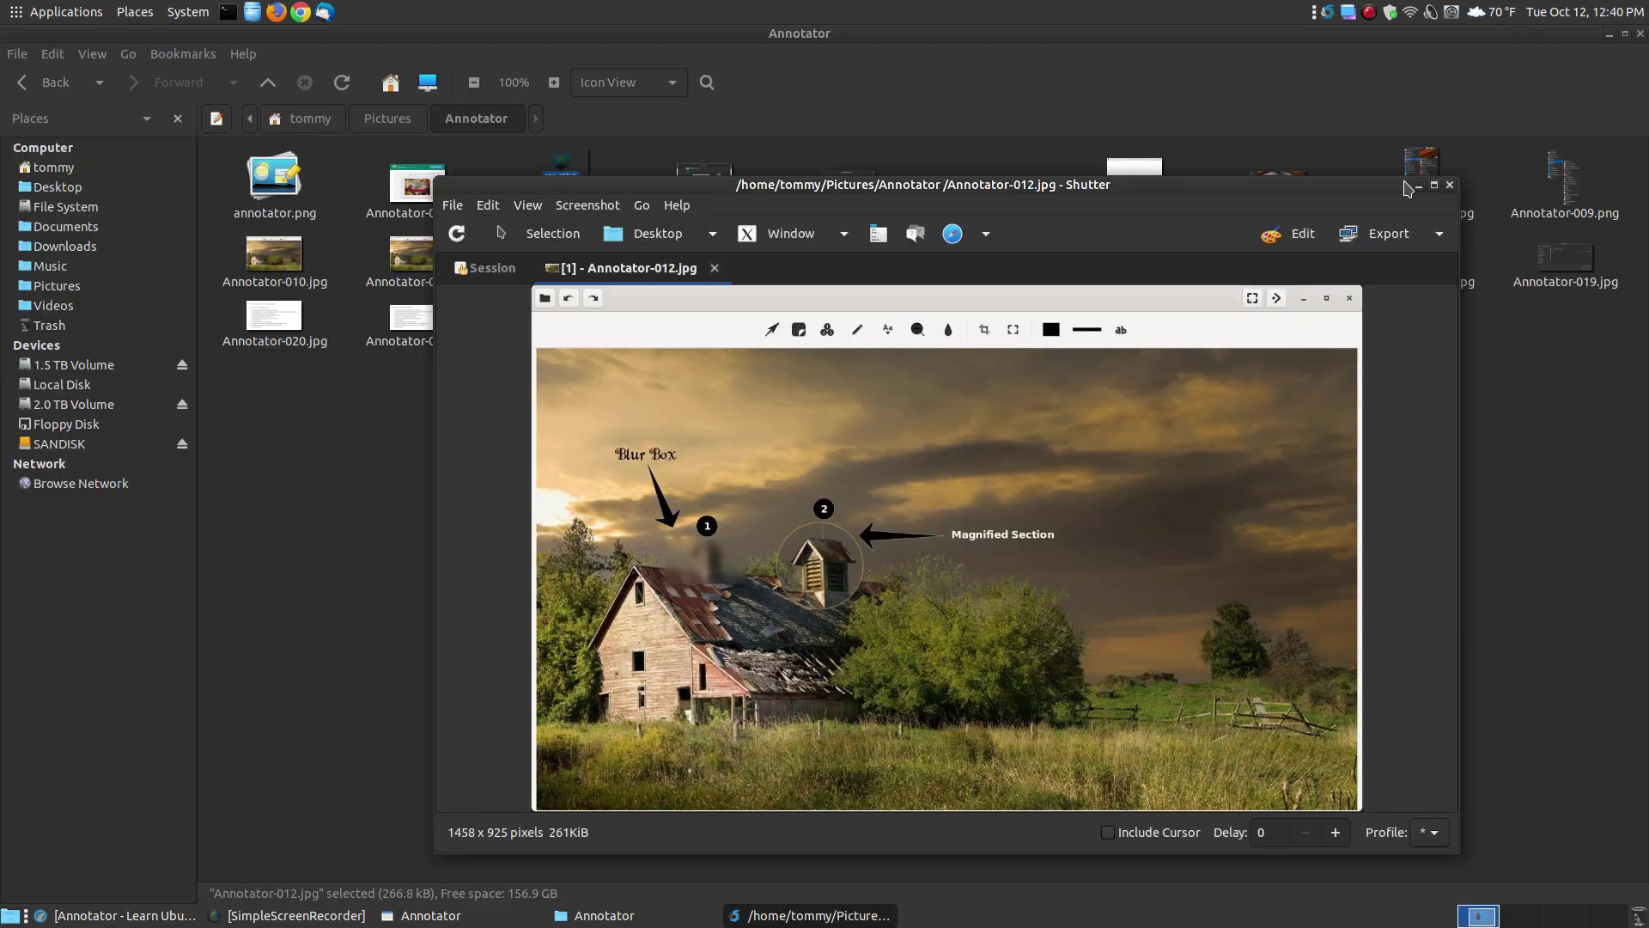
Step: Close Shutter and drag the Annotator window by its title bar to reposition it
{"action": "left_click", "coordinate": [1451, 187]}
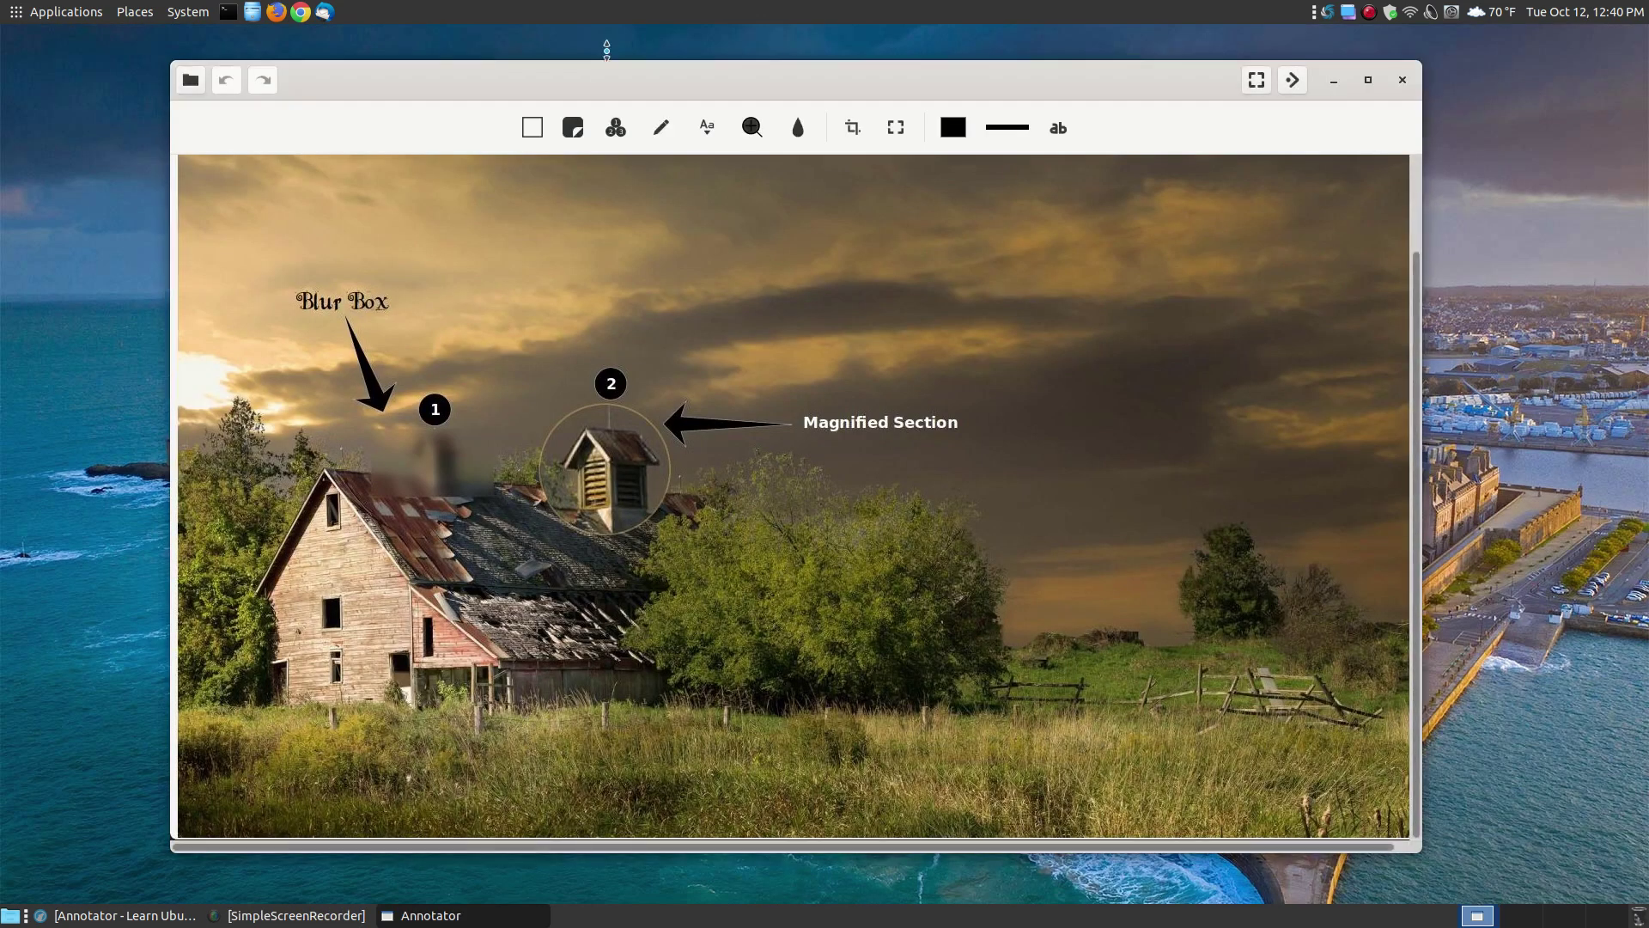
{"action": "mouse_move", "coordinate": [596, 90]}
{"action": "left_mouse_down"}
{"action": "mouse_move", "coordinate": [718, 95]}
{"action": "mouse_move", "coordinate": [667, 81]}
{"action": "mouse_move", "coordinate": [649, 97]}
{"action": "left_mouse_up"}
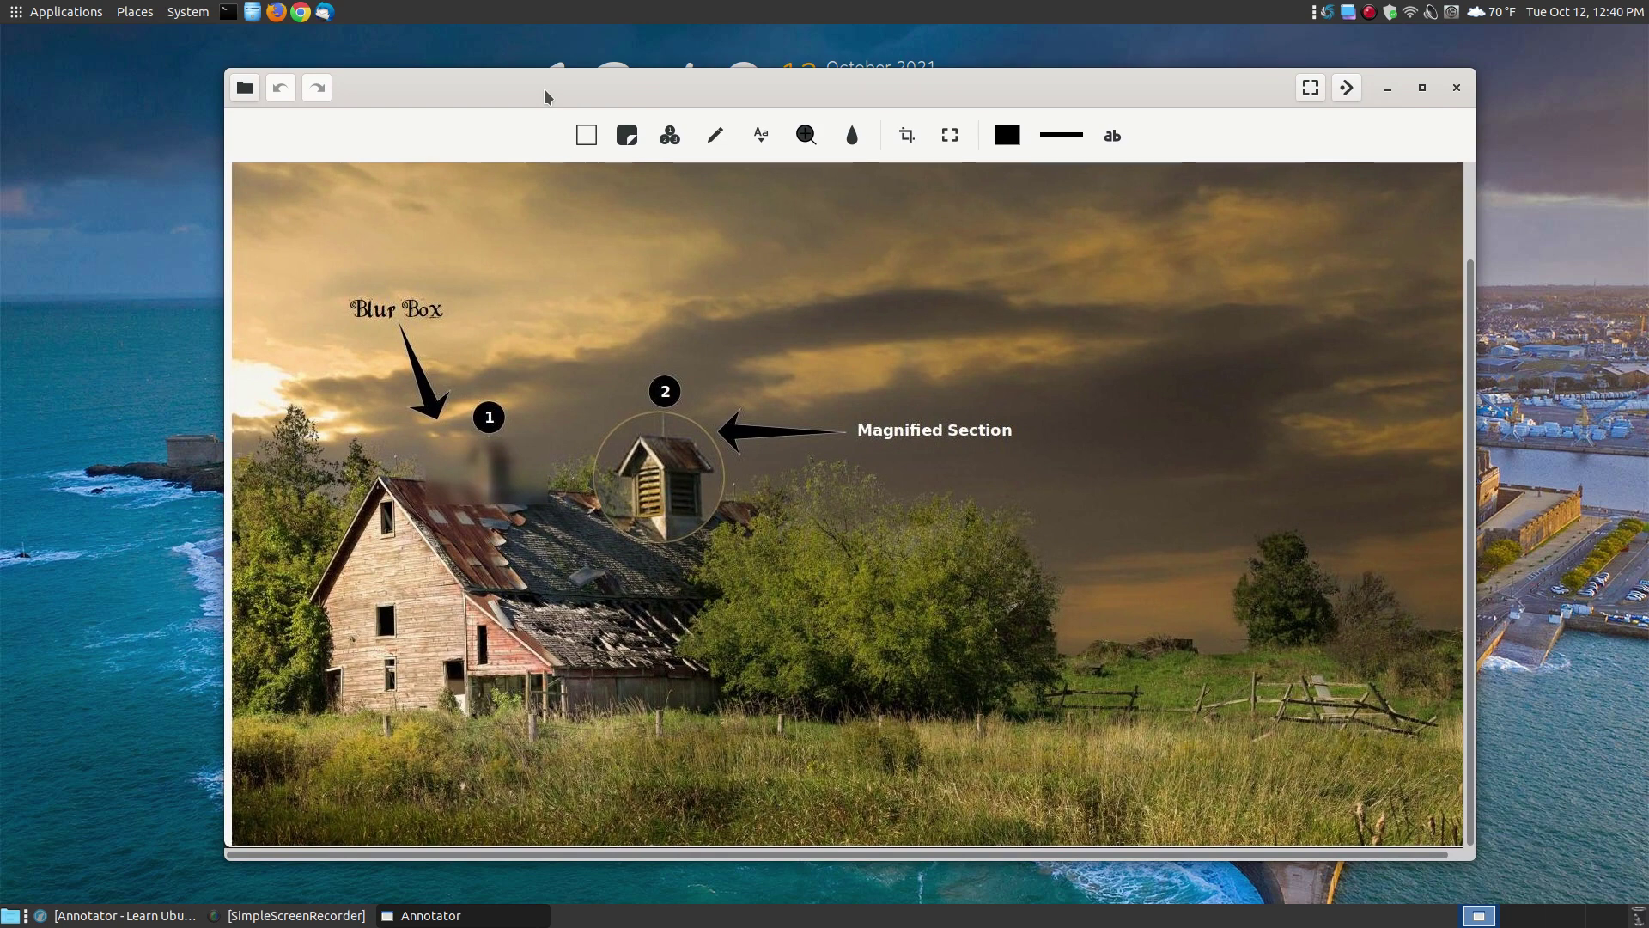
{"action": "left_click_drag", "start_coordinate": [544, 90], "coordinate": [536, 81]}
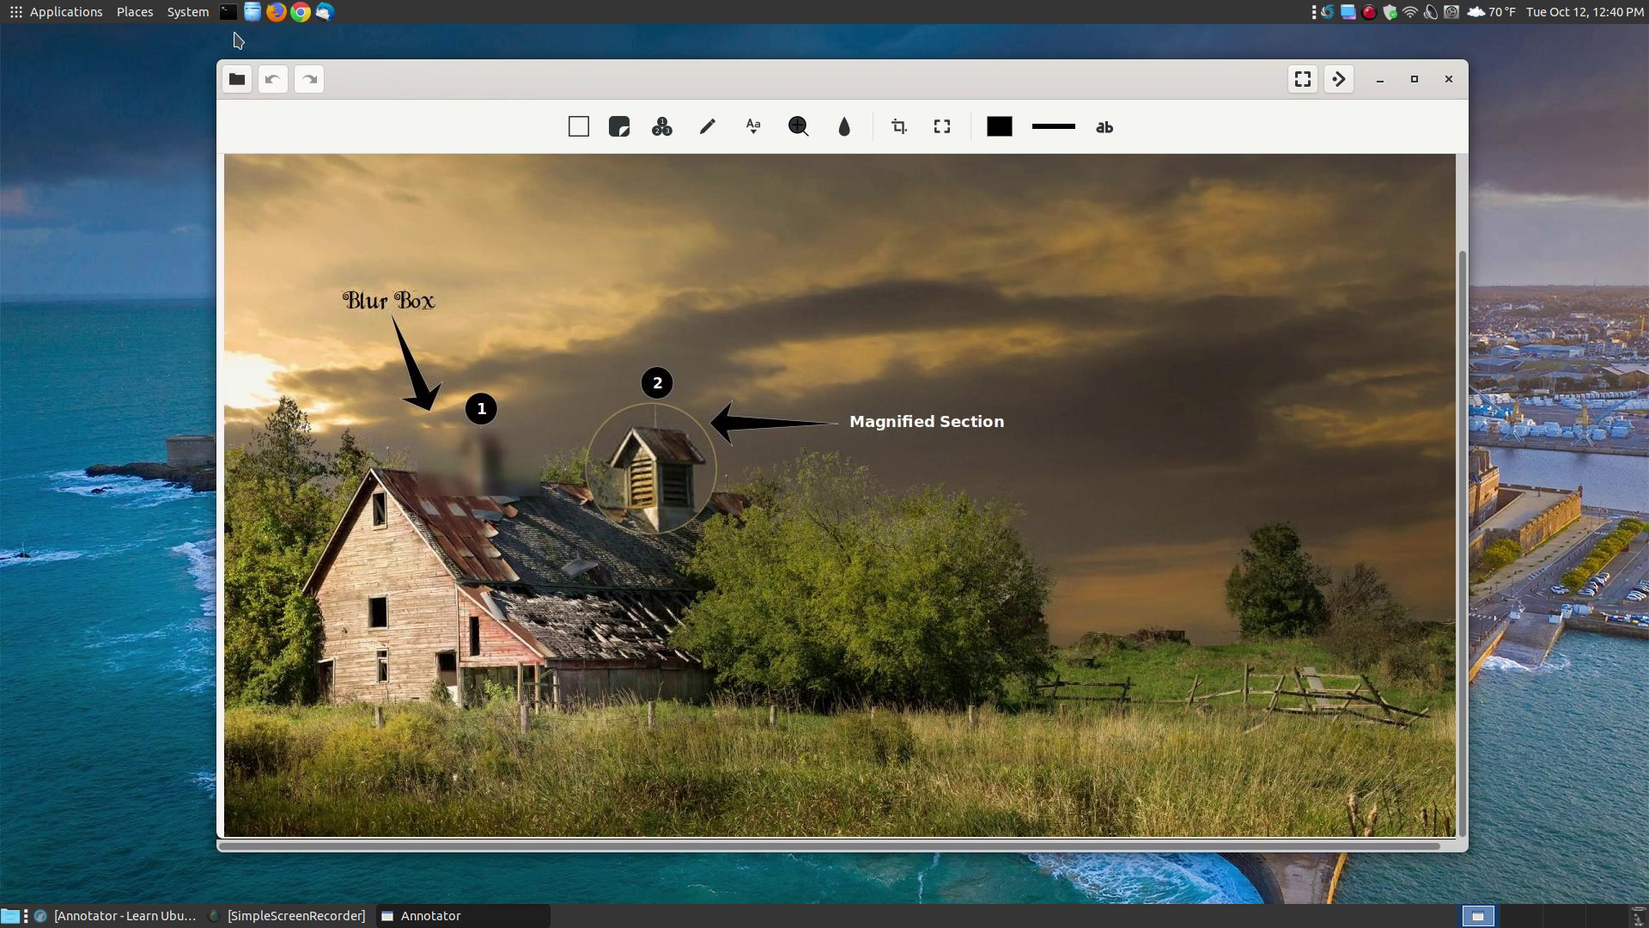
{"action": "left_click", "coordinate": [253, 11]}
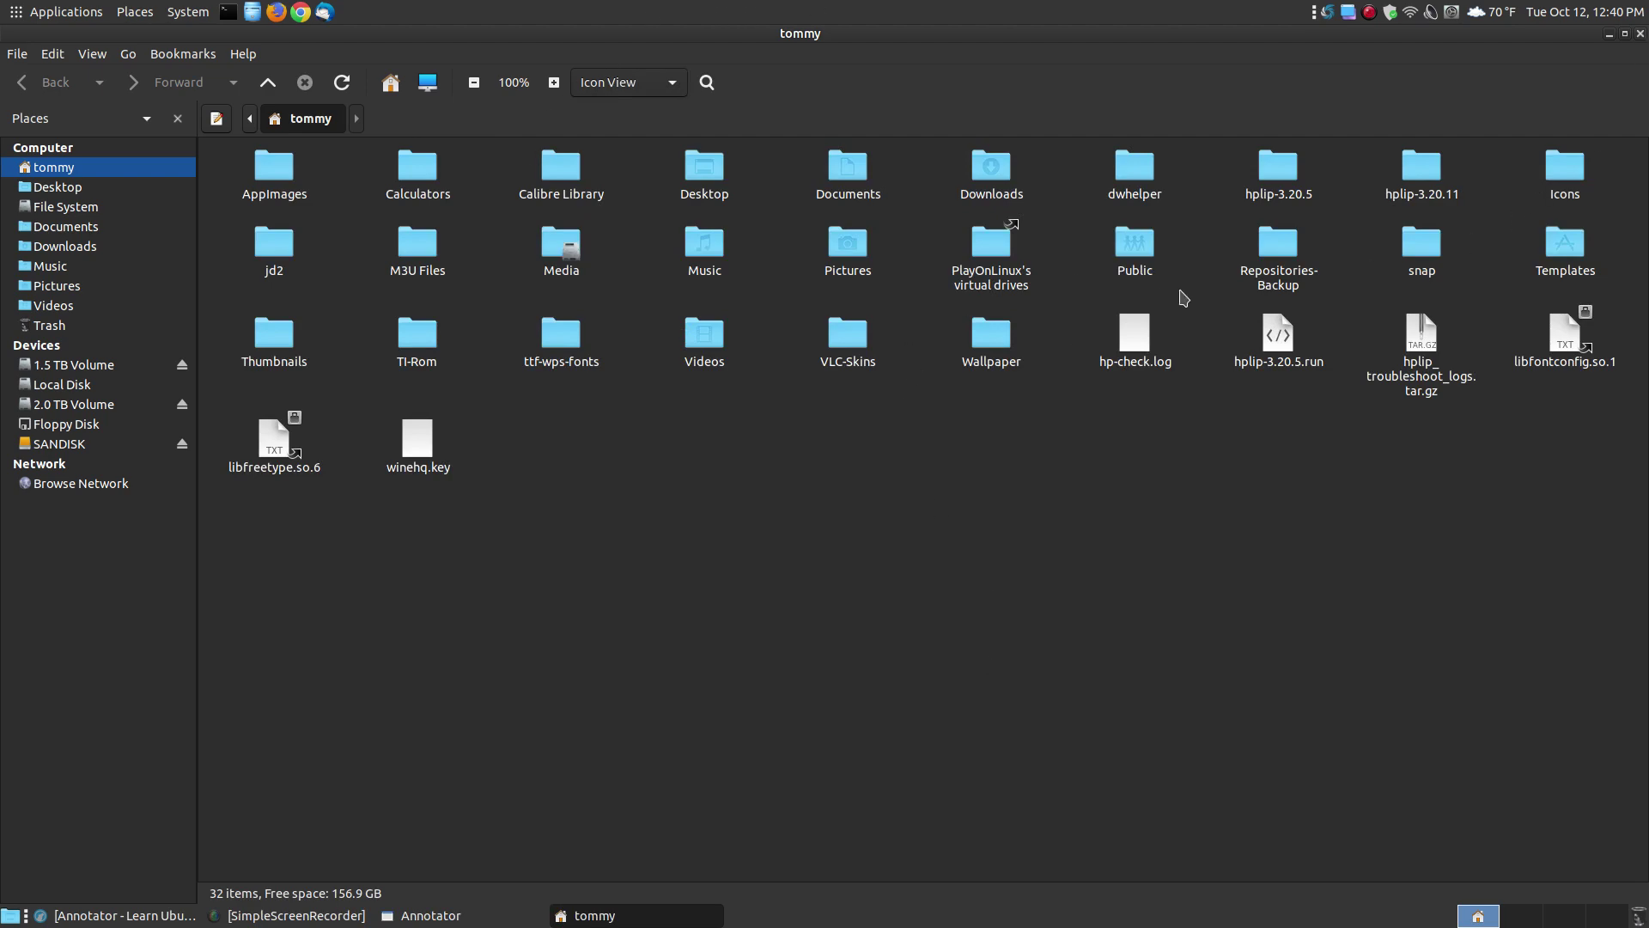
{"action": "mouse_move", "coordinate": [930, 85]}
{"action": "left_mouse_down"}
{"action": "mouse_move", "coordinate": [905, 85]}
{"action": "mouse_move", "coordinate": [923, 89]}
{"action": "left_mouse_up"}
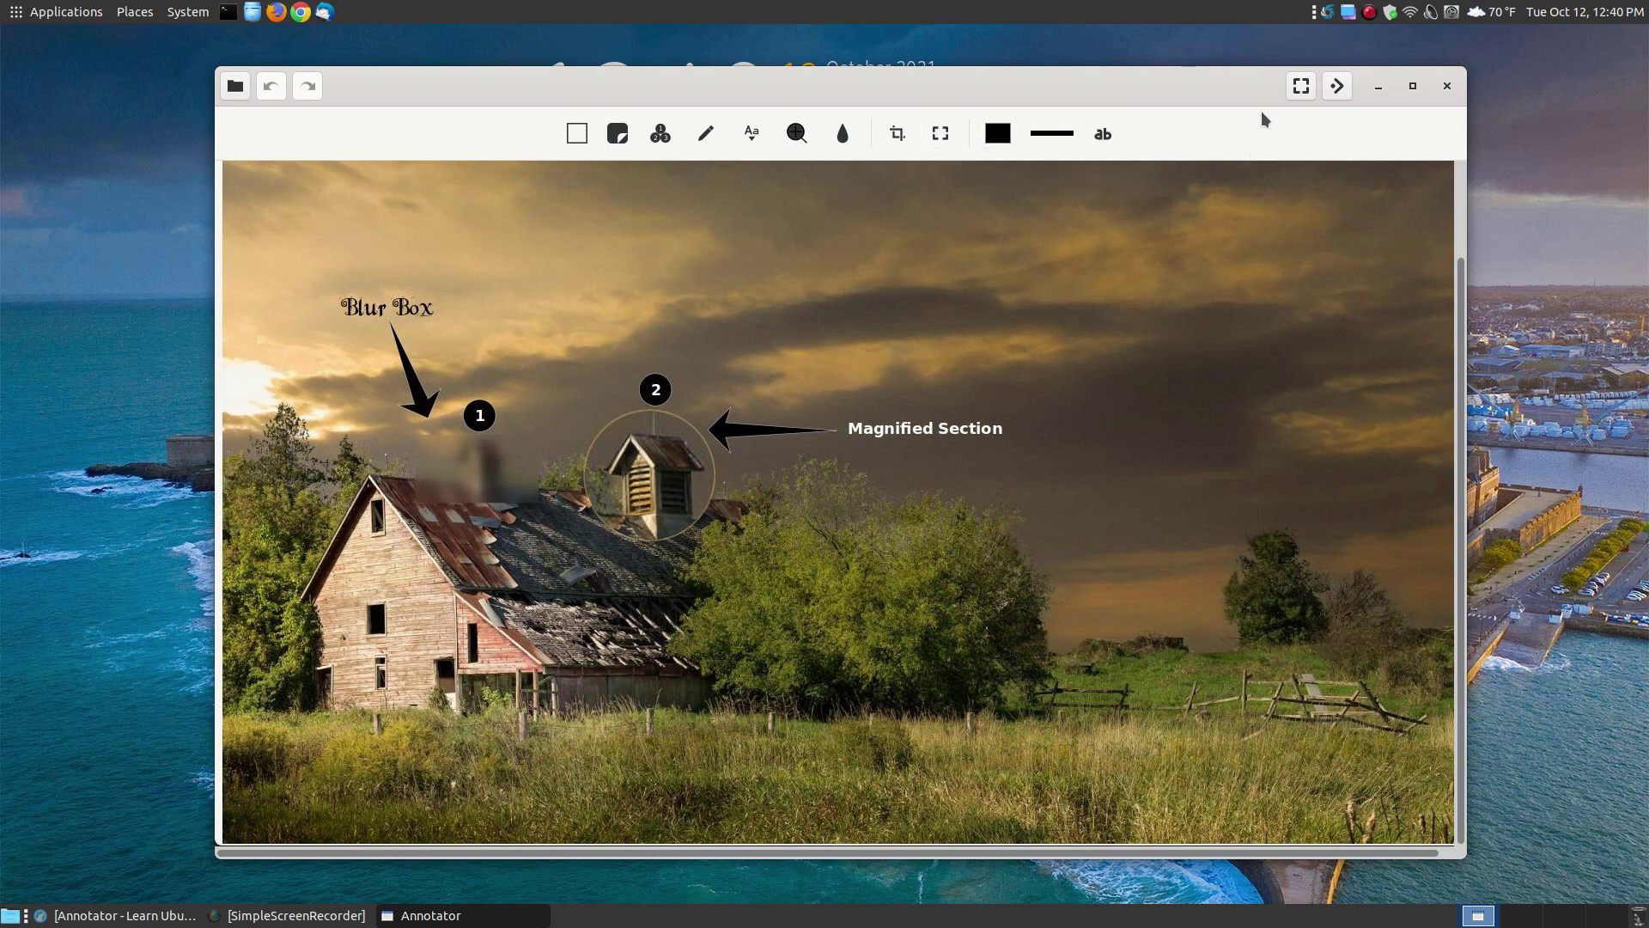
{"action": "left_click", "coordinate": [1311, 93]}
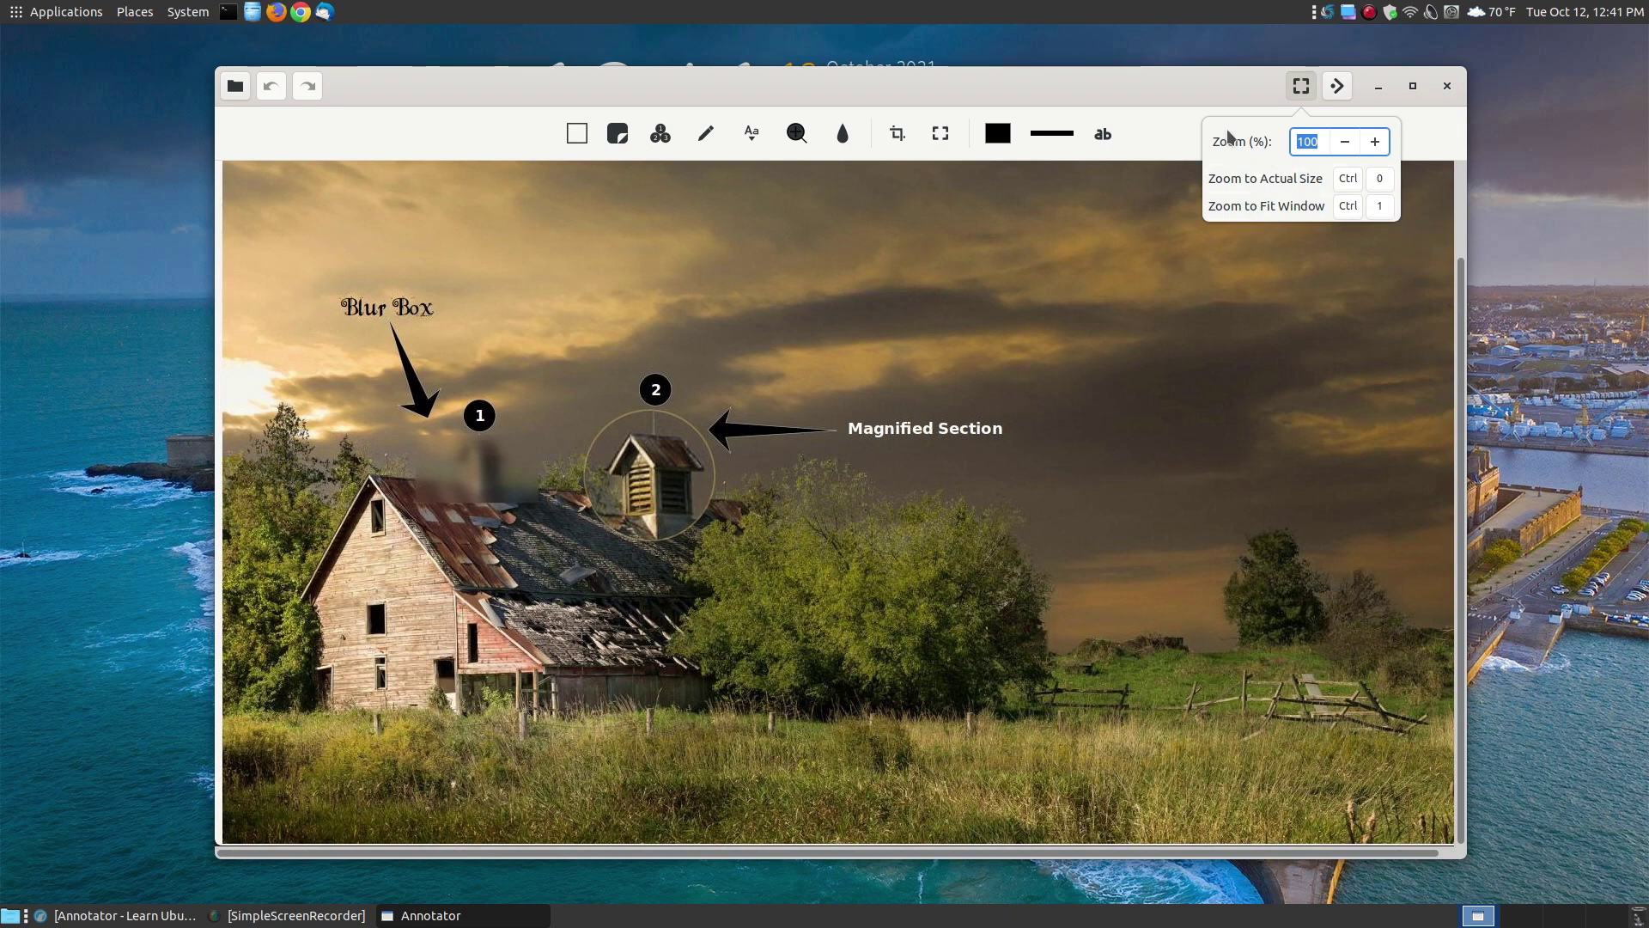
{"action": "key", "text": "Return"}
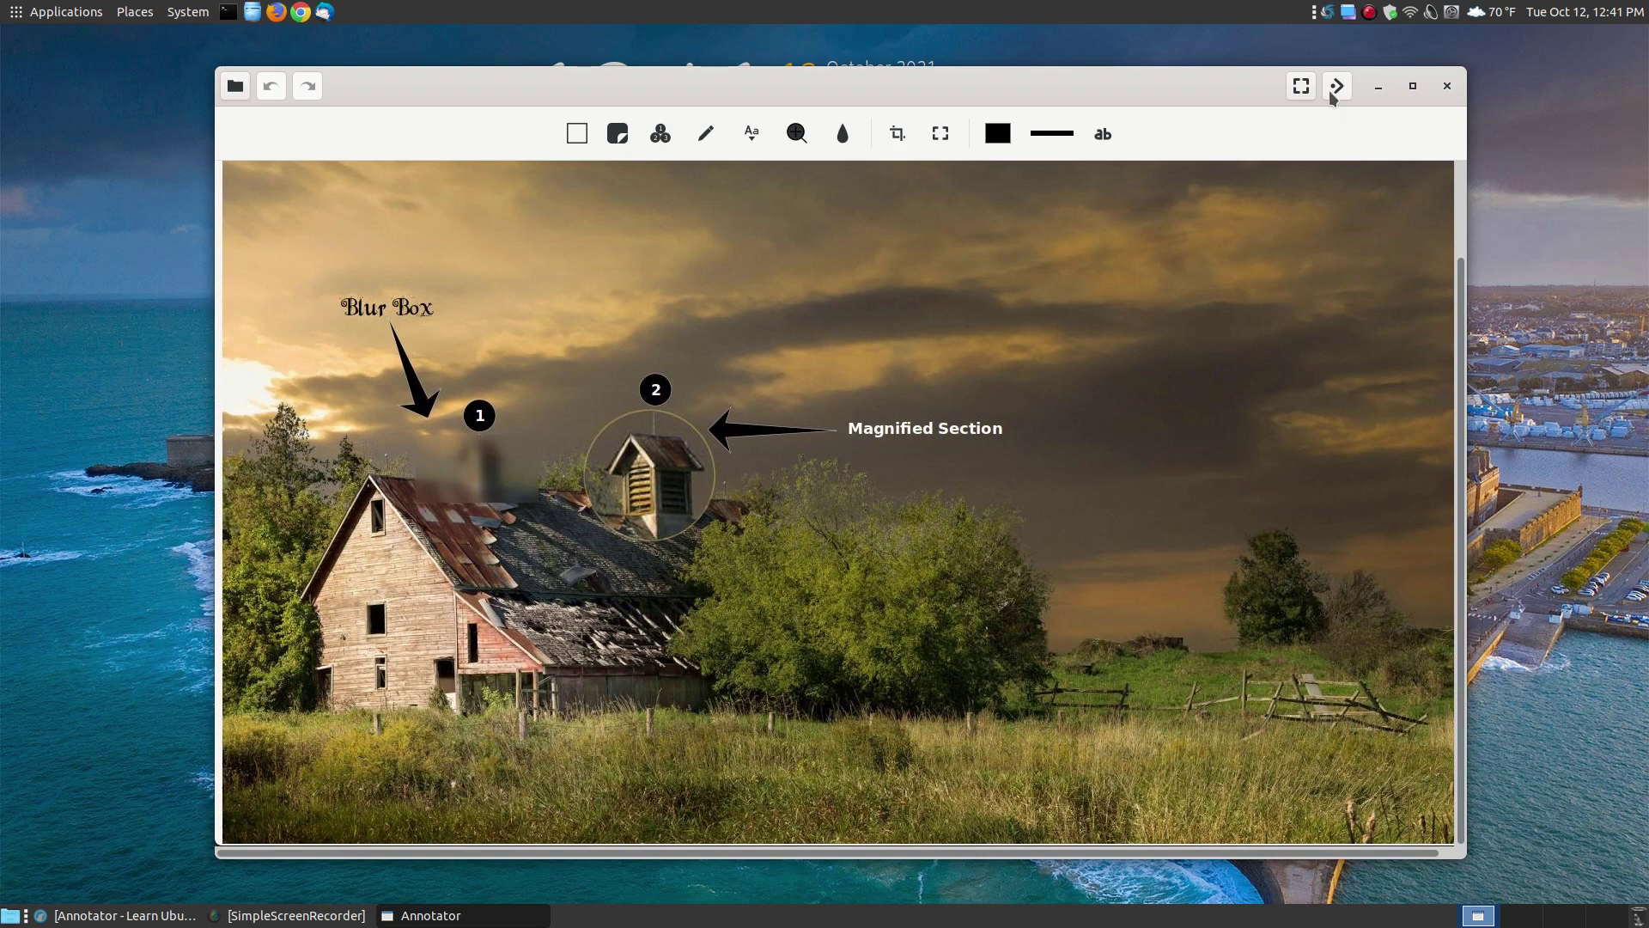
{"action": "left_click", "coordinate": [1333, 89]}
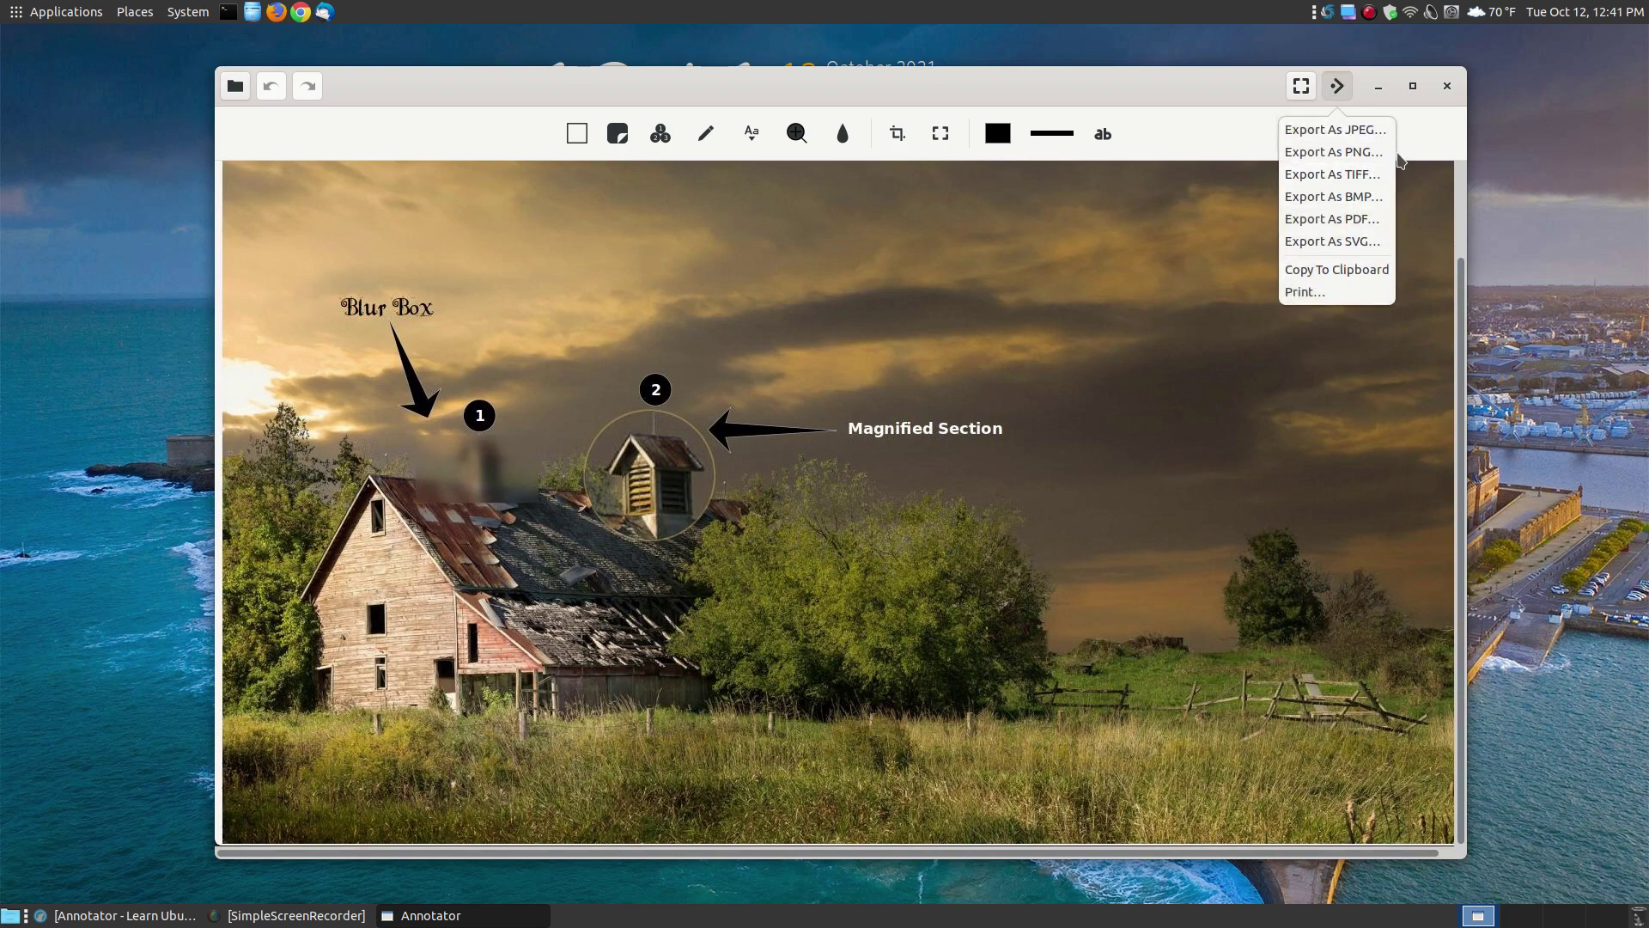
{"action": "left_click", "coordinate": [1421, 134]}
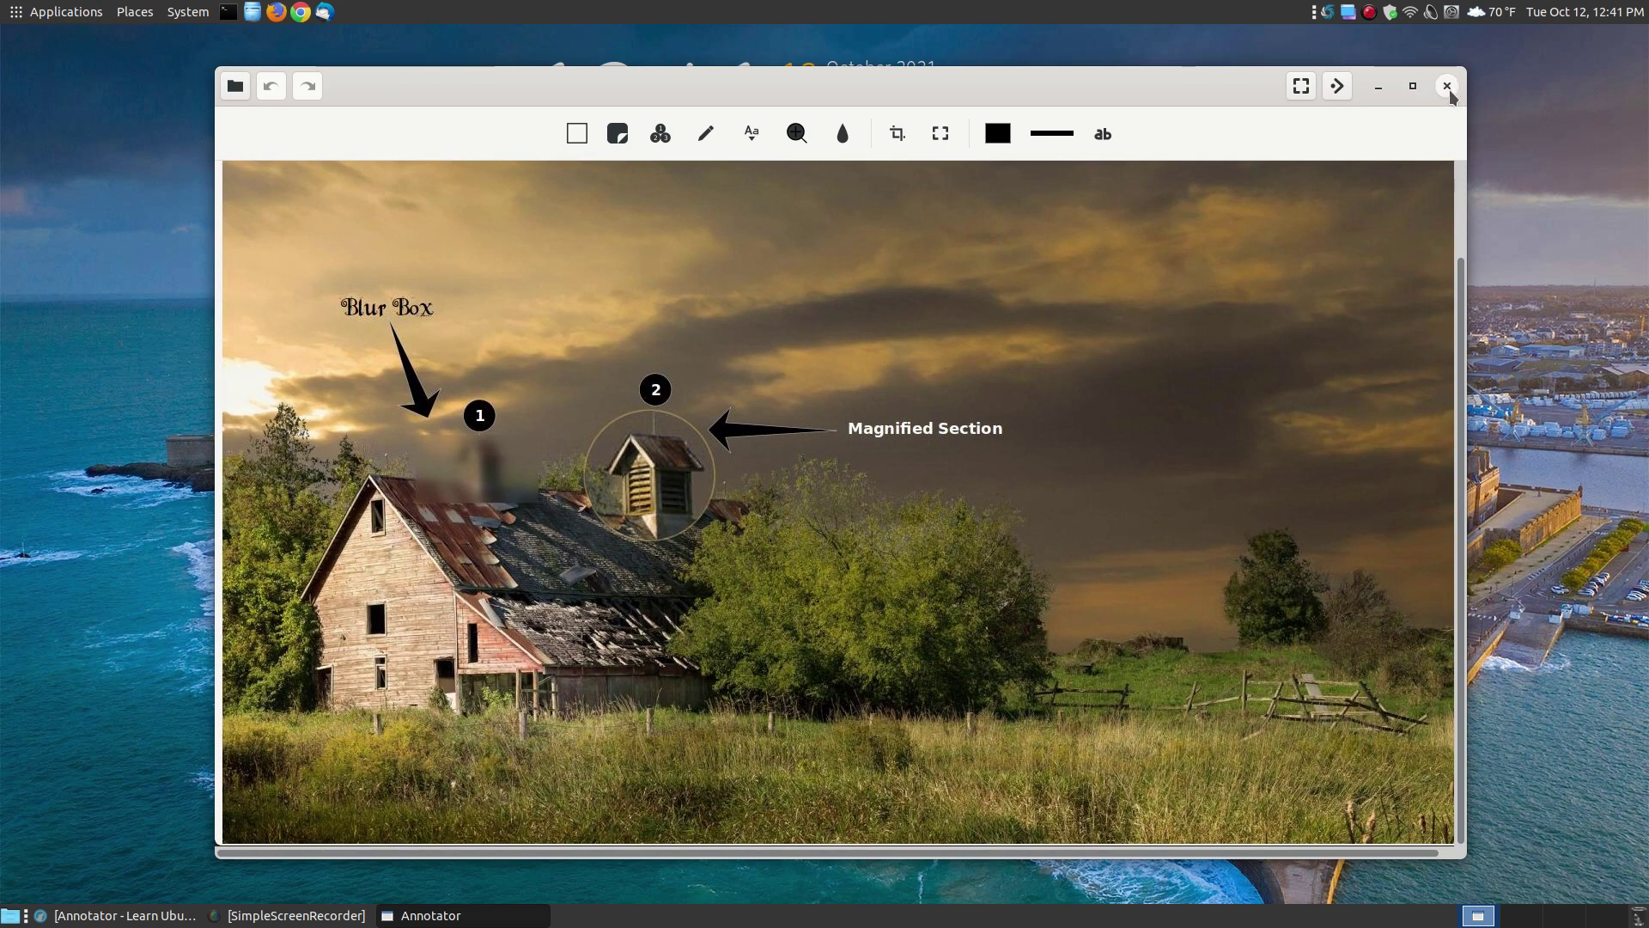
{"action": "left_click", "coordinate": [584, 133]}
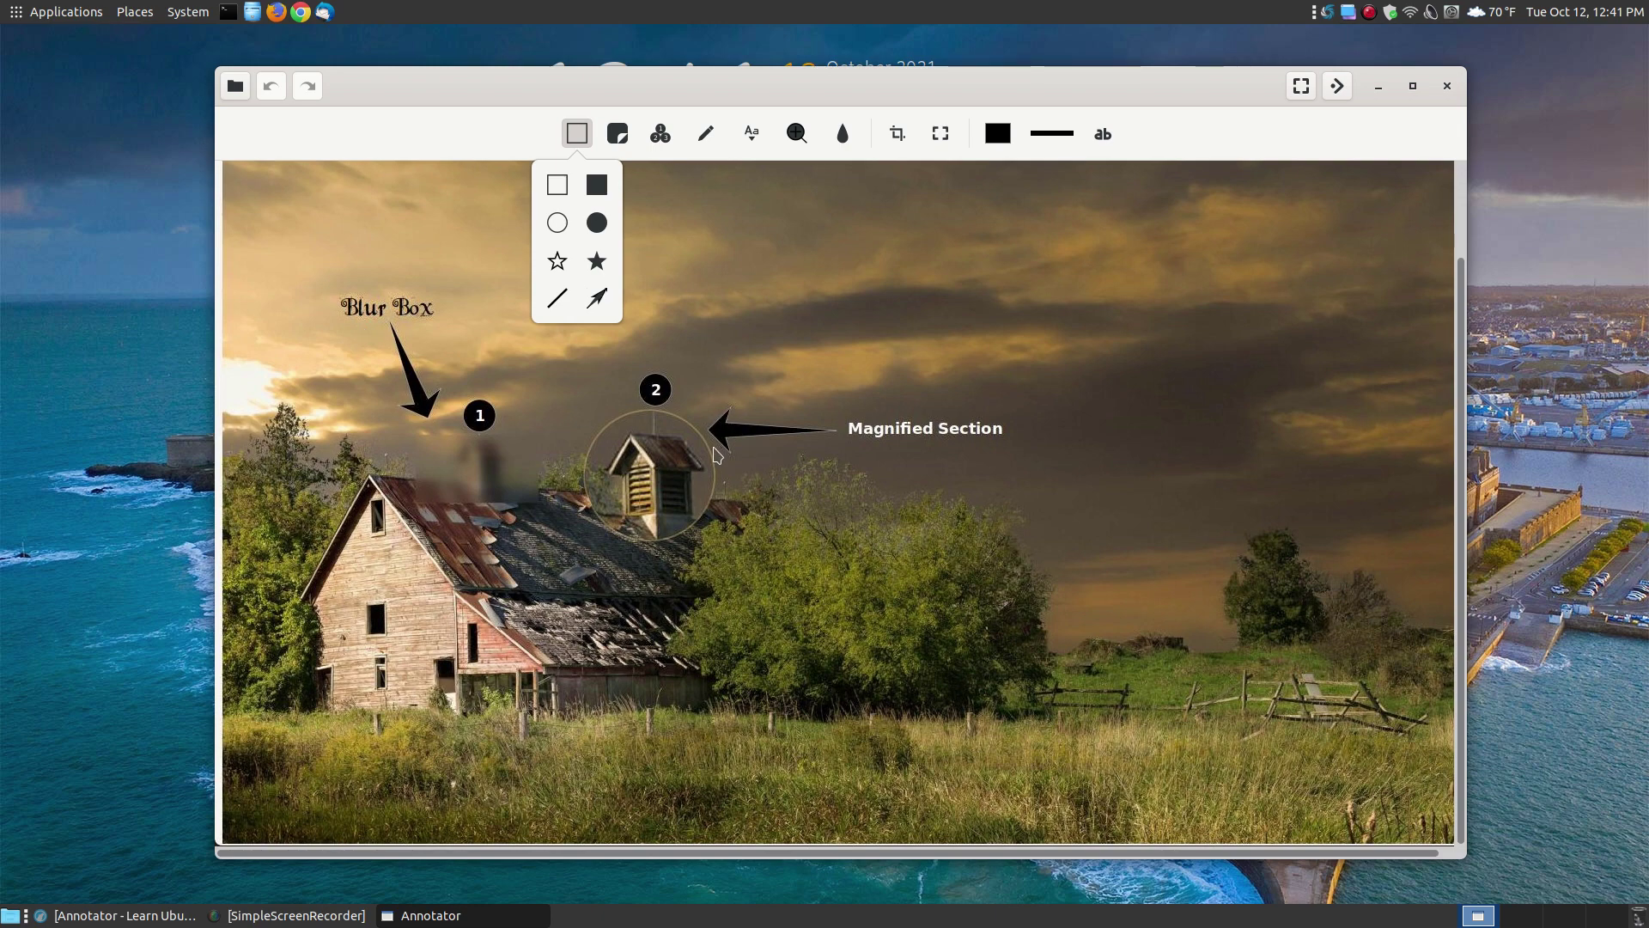
{"action": "left_click", "coordinate": [557, 298]}
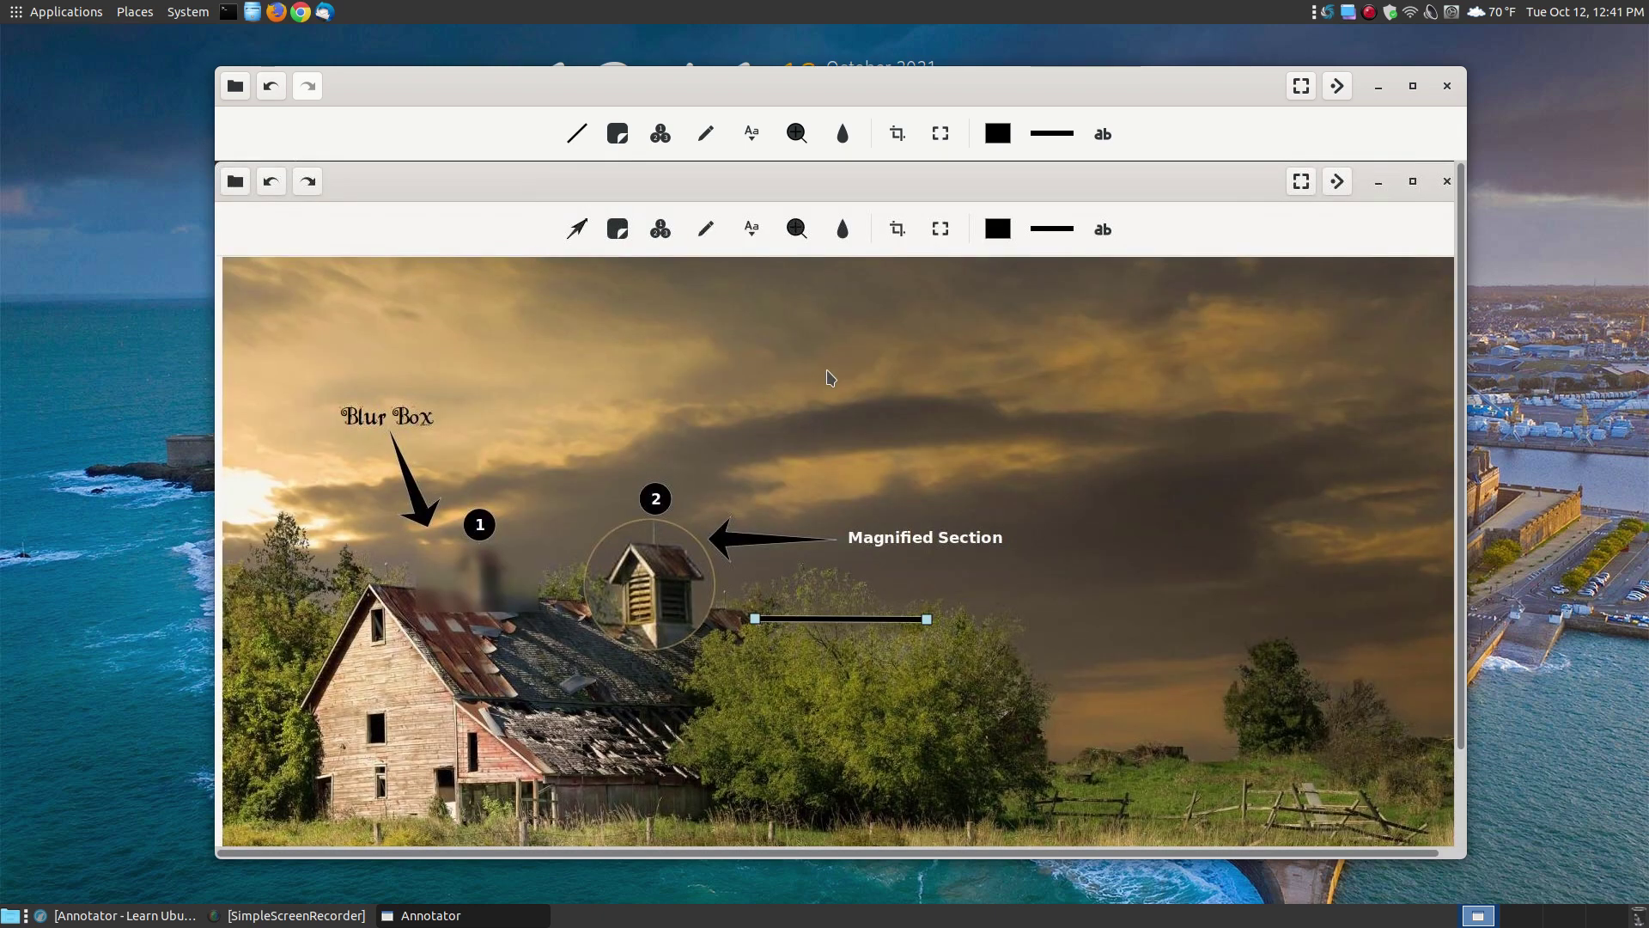
{"action": "left_click", "coordinate": [1117, 319]}
{"action": "scroll", "coordinate": [984, 482], "scroll_direction": "down", "scroll_amount": 3}
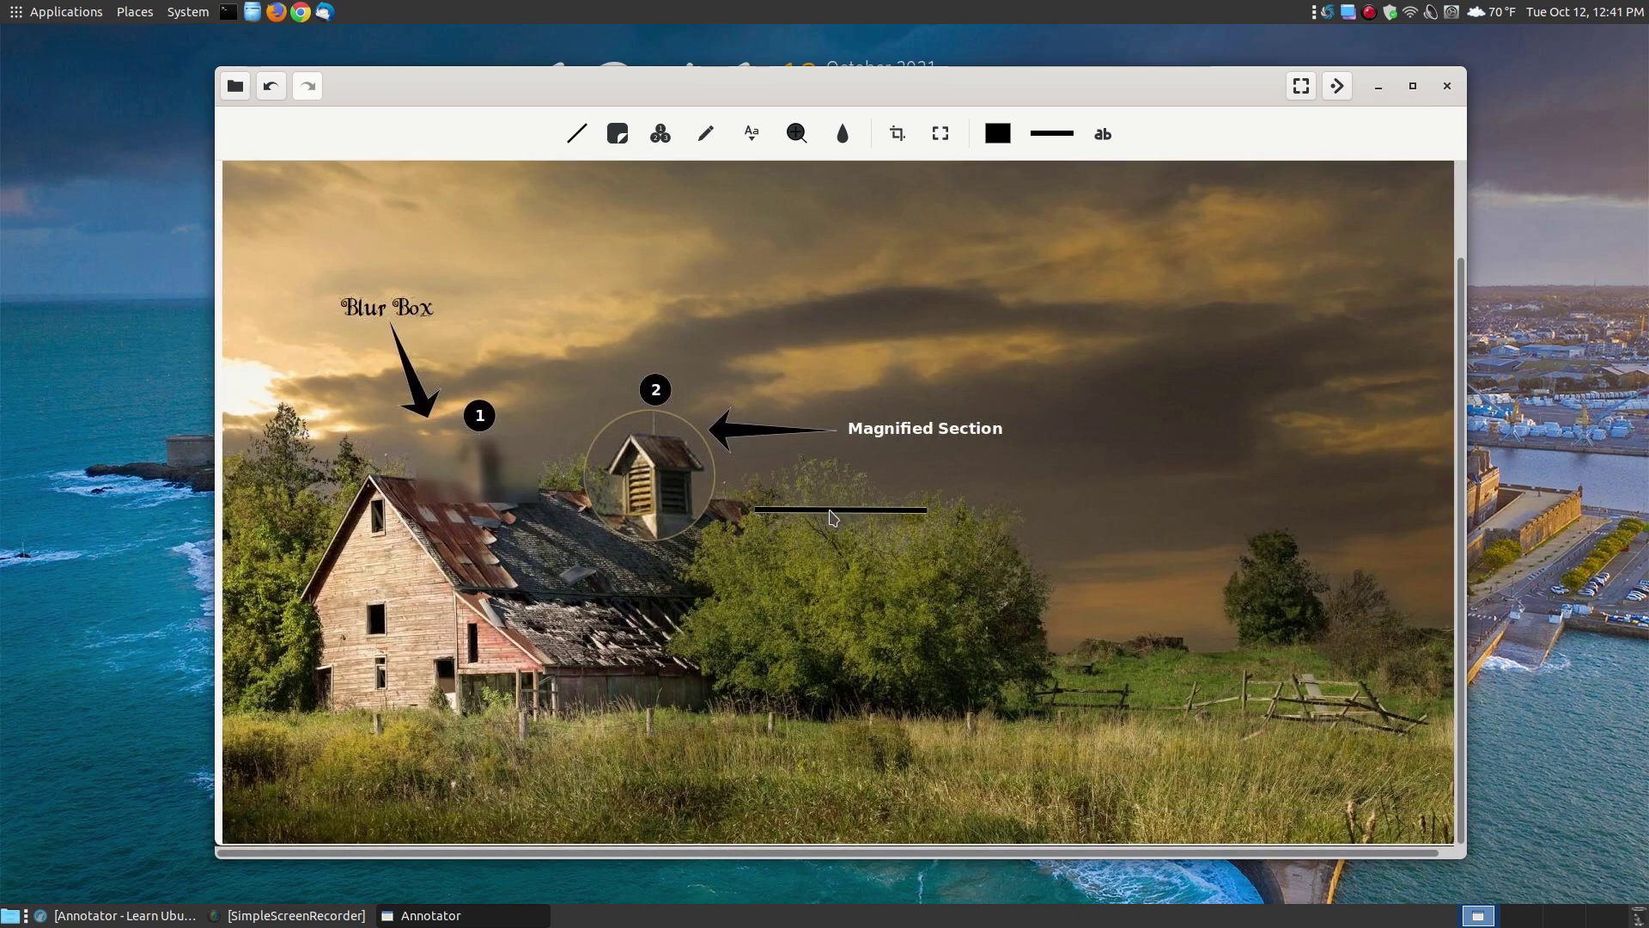
{"action": "left_click_drag", "start_coordinate": [829, 516], "coordinate": [1297, 532]}
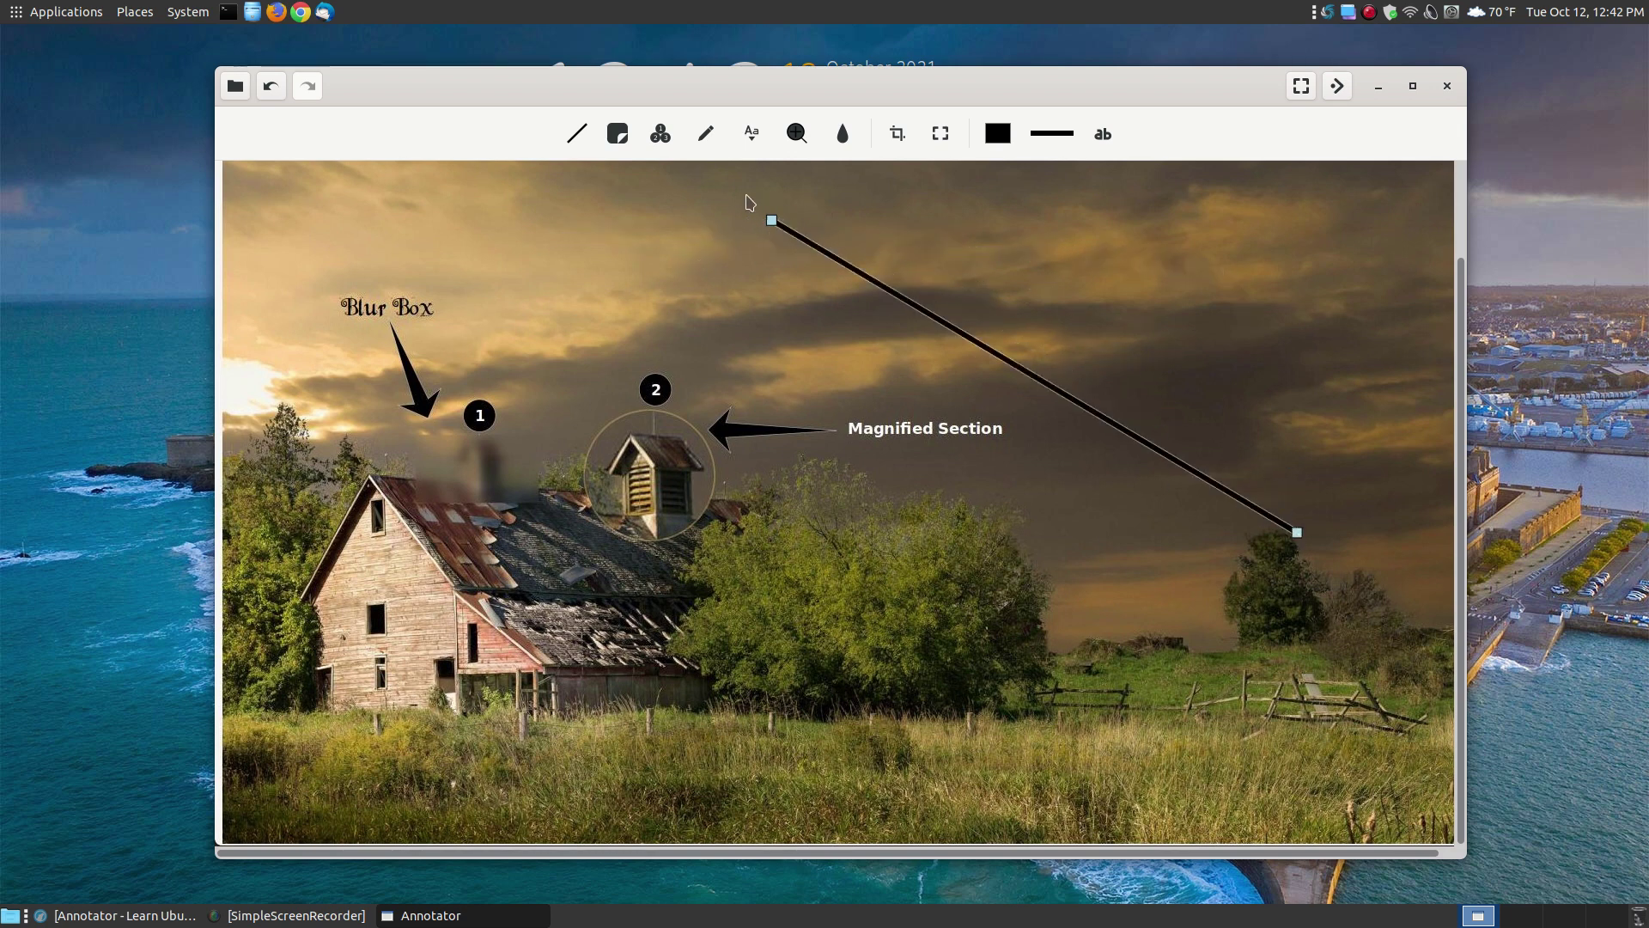
{"action": "left_click", "coordinate": [581, 136]}
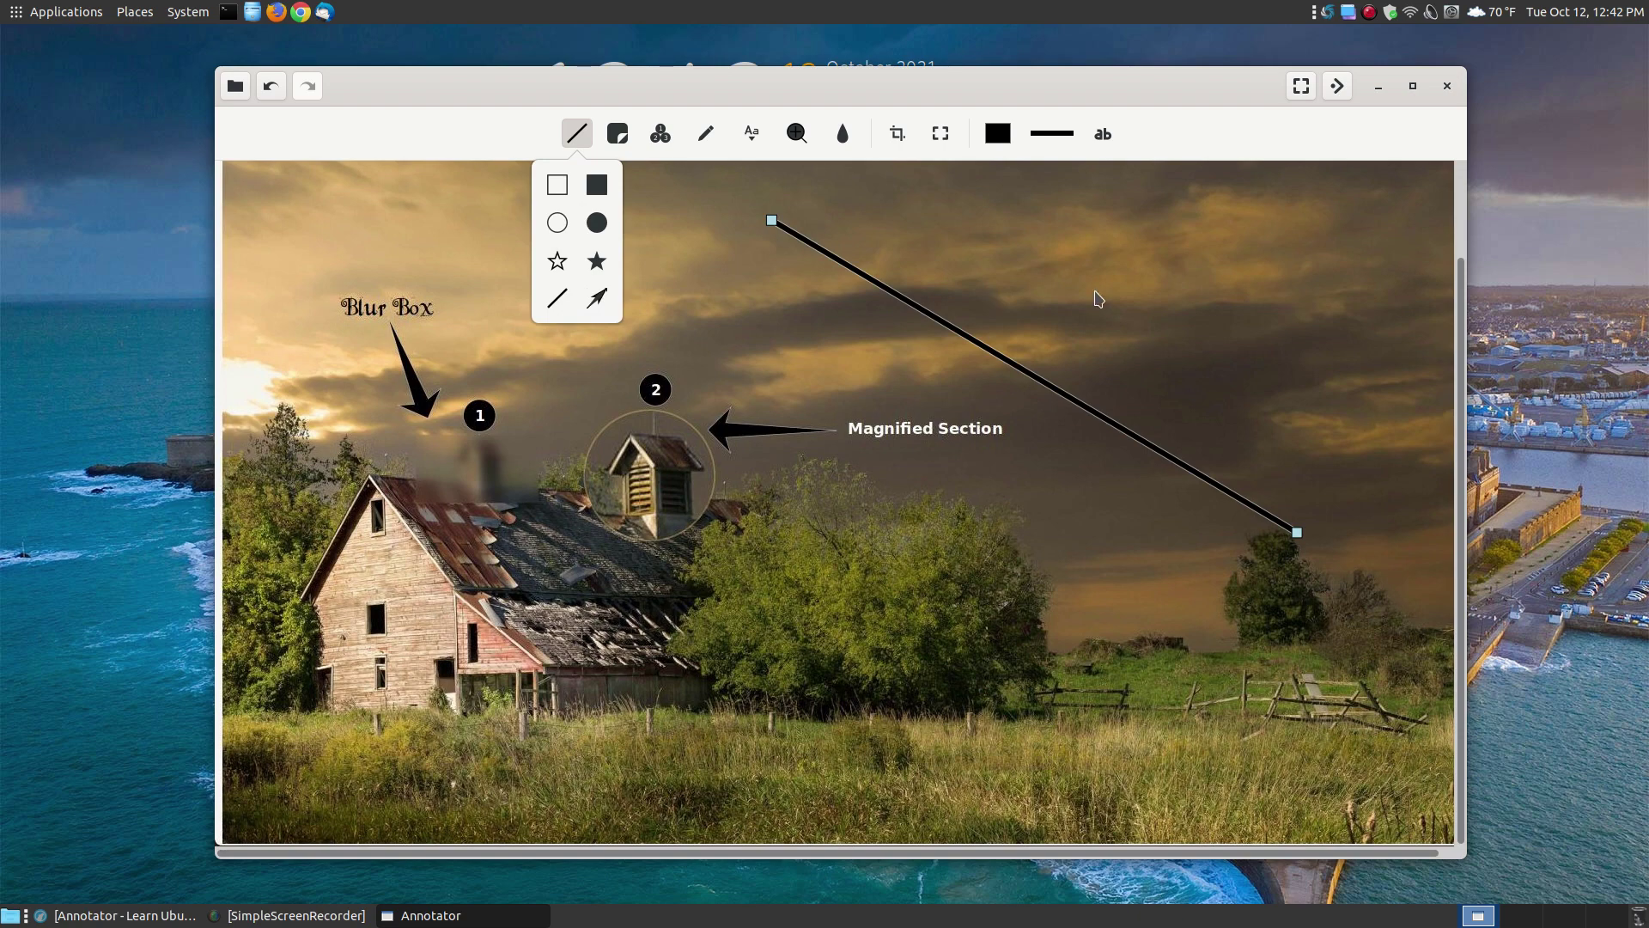
{"action": "scroll", "coordinate": [1342, 331], "scroll_direction": "down", "scroll_amount": 1}
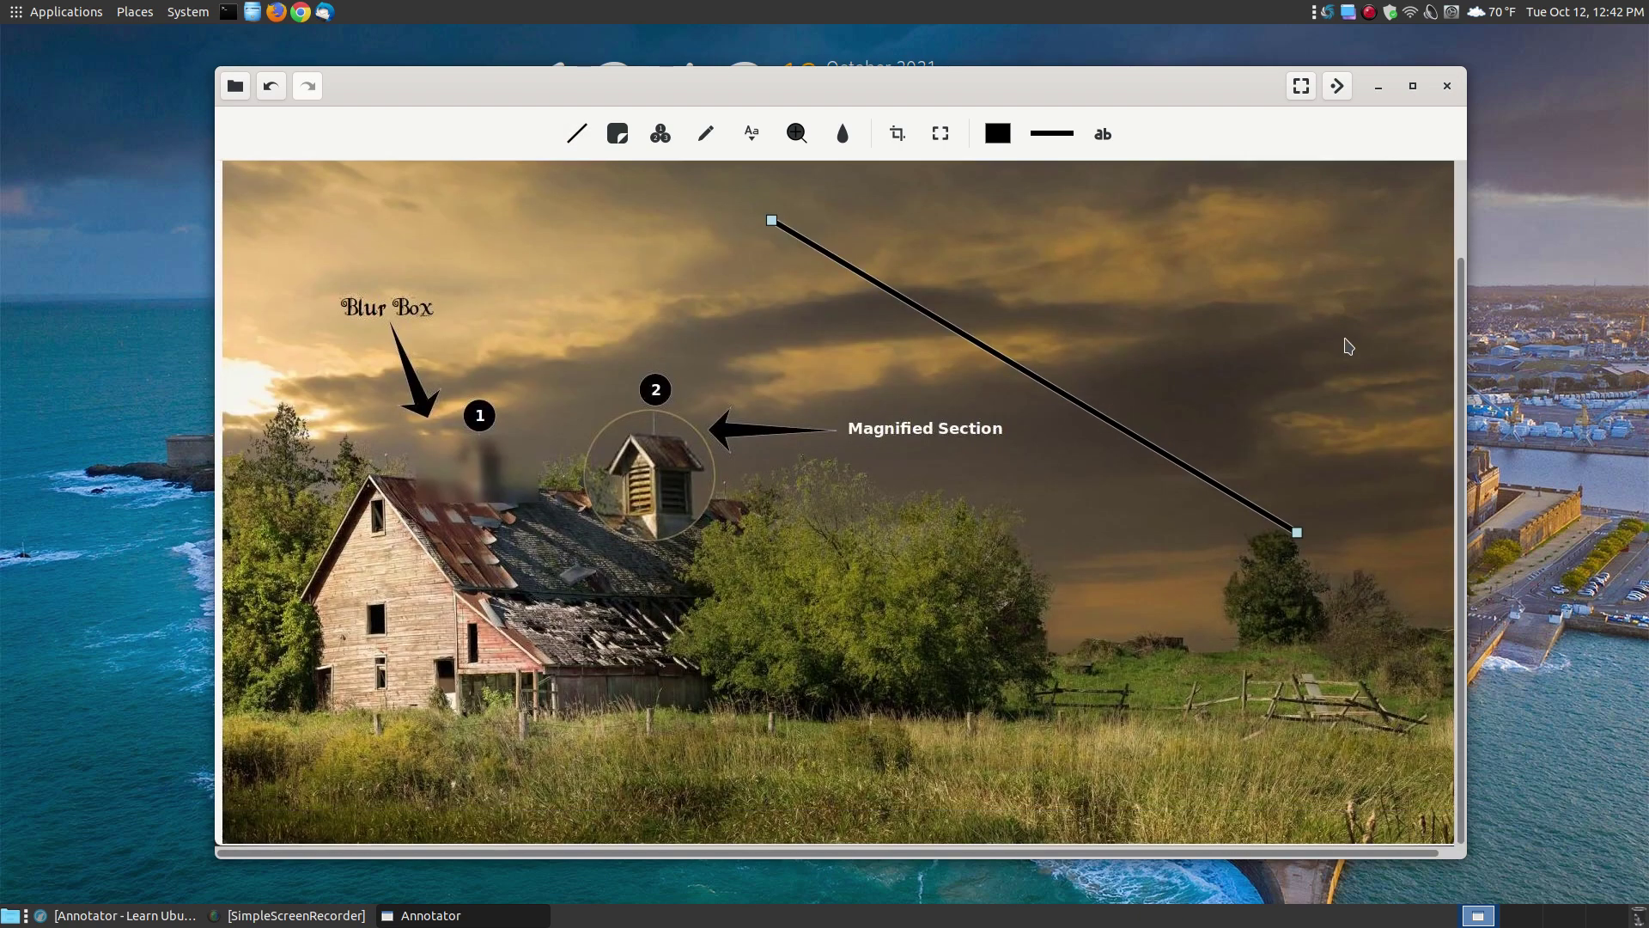
{"action": "left_click", "coordinate": [272, 86]}
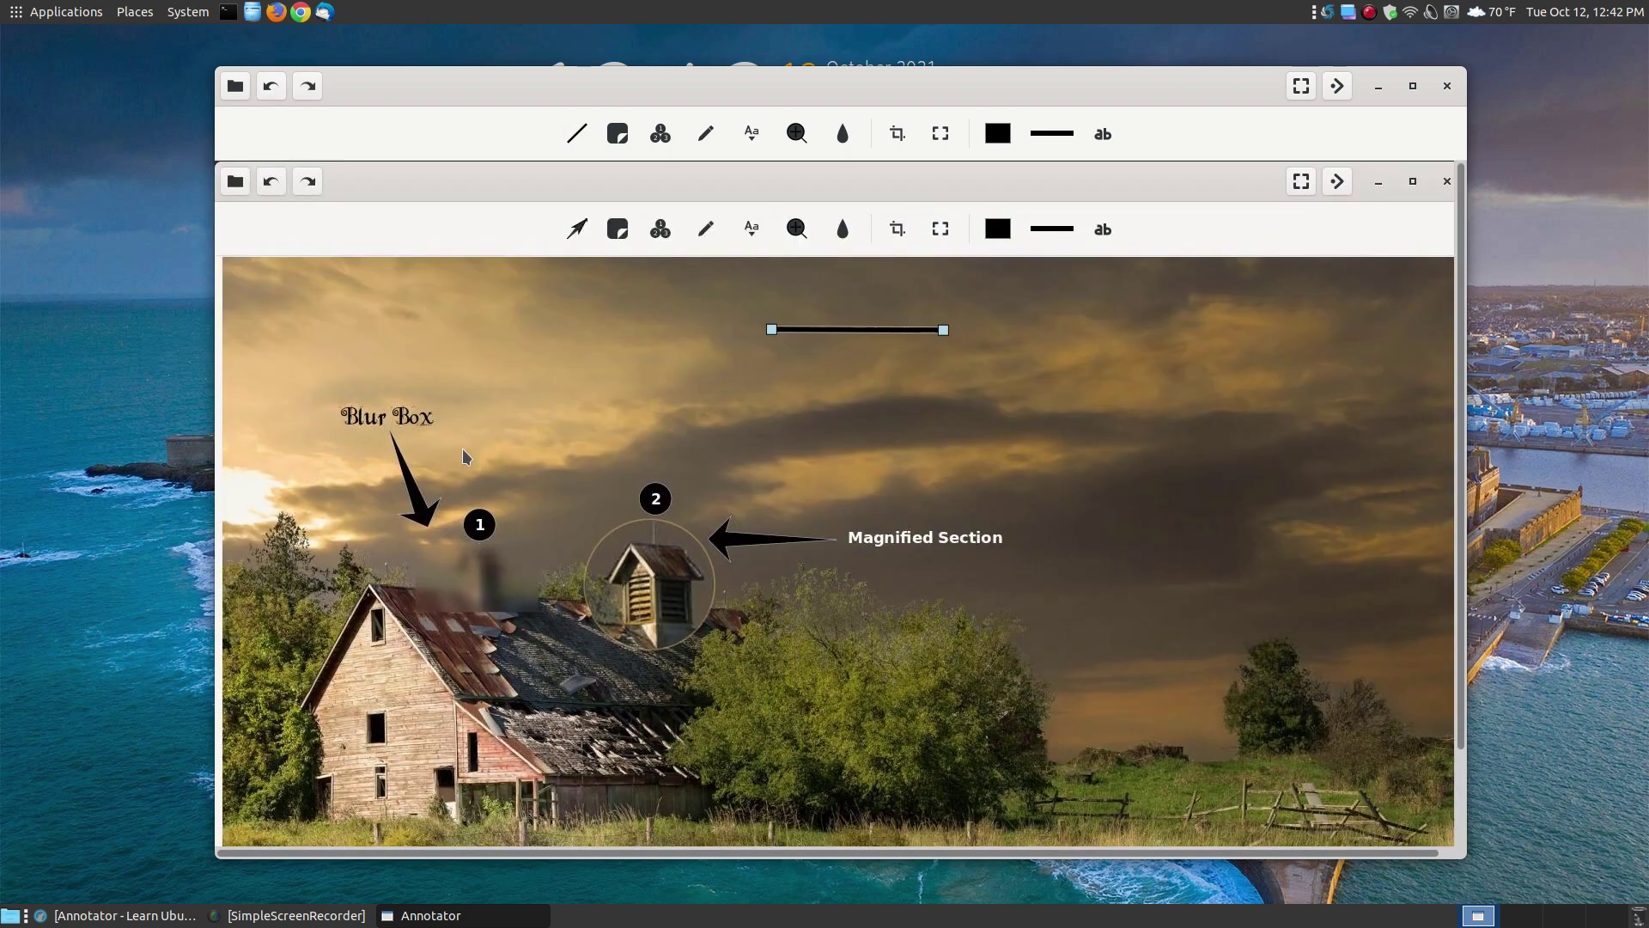
{"action": "left_click", "coordinate": [272, 87]}
{"action": "left_click", "coordinate": [272, 87]}
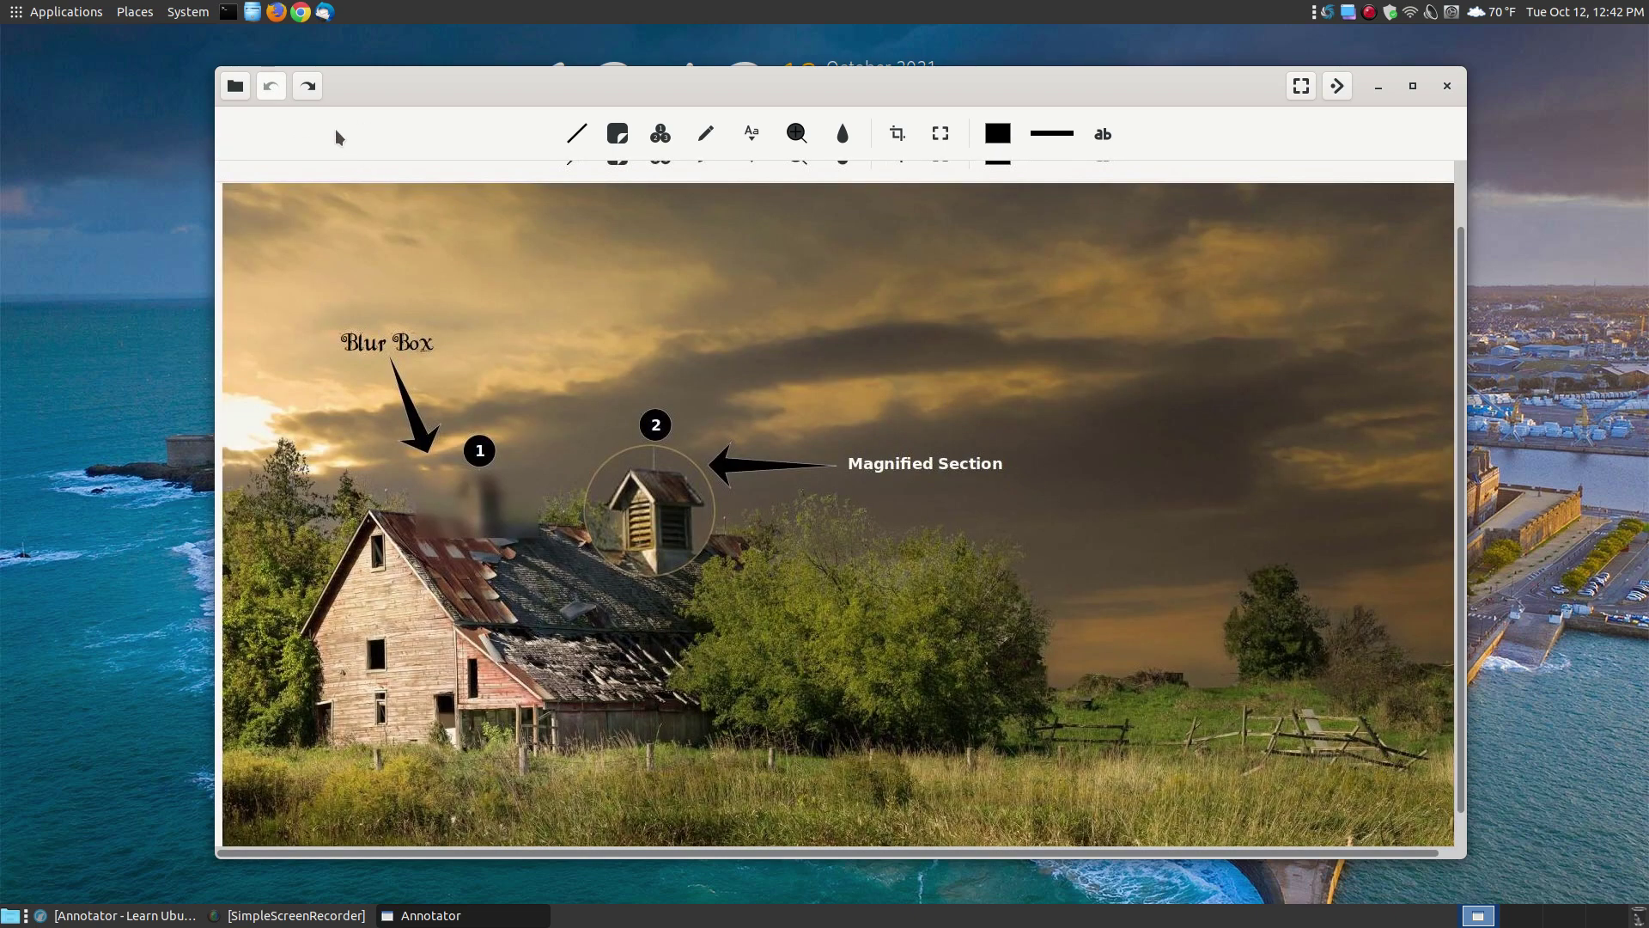
{"action": "left_click", "coordinate": [311, 86]}
{"action": "left_click", "coordinate": [264, 97]}
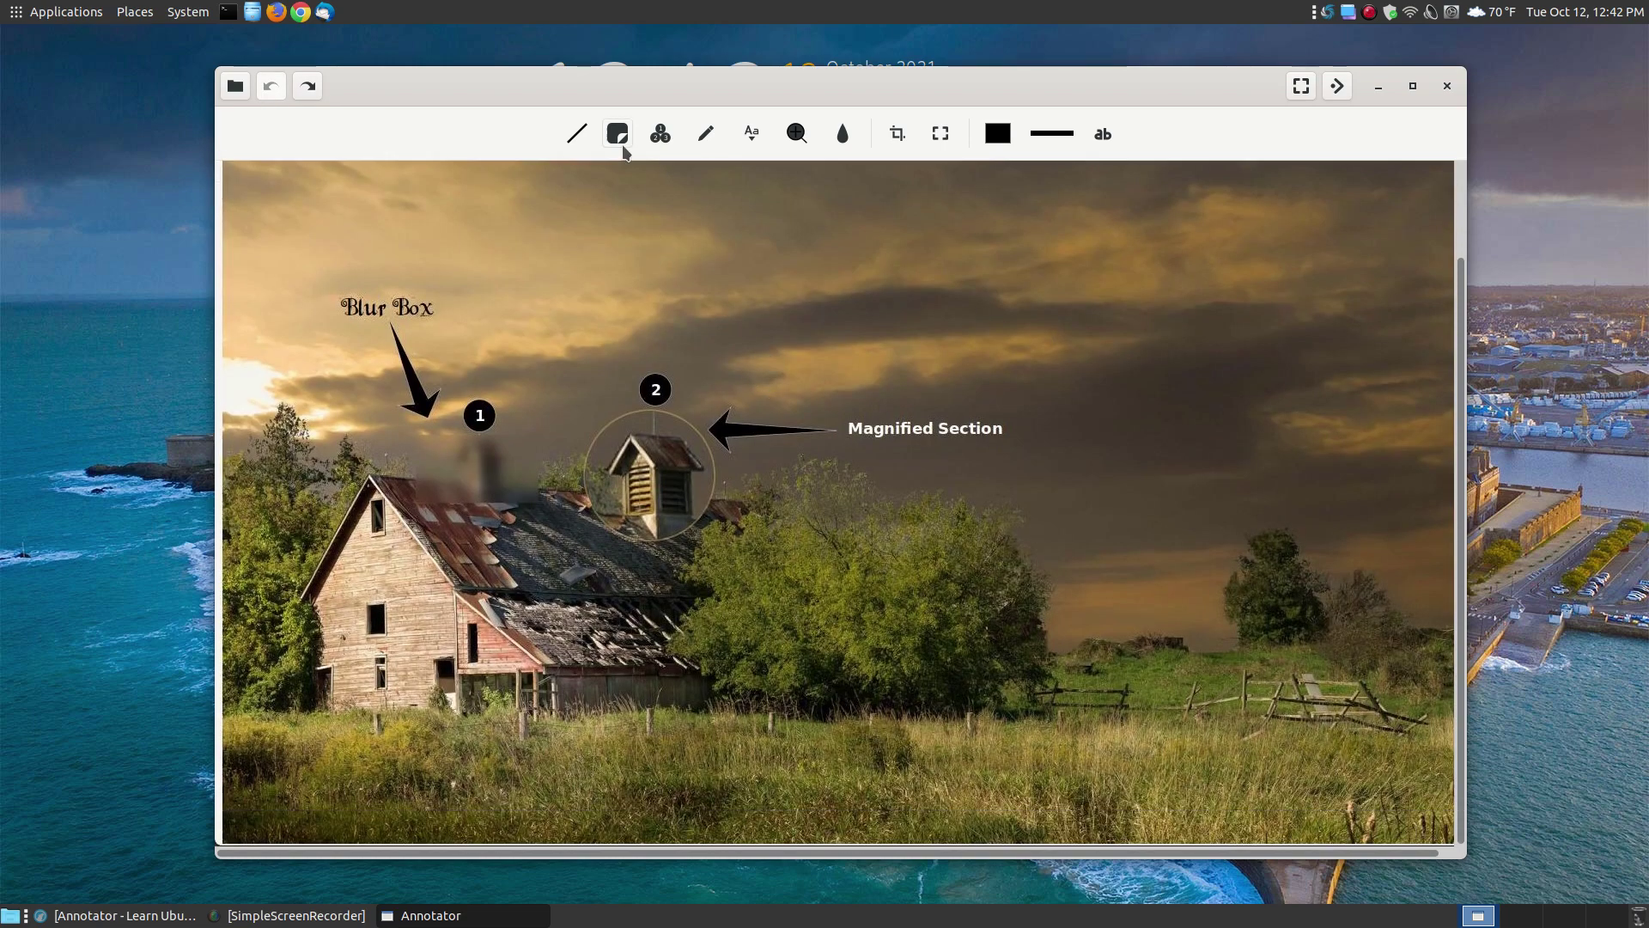
Step: Place a landscape sticker from the sticker collection in the right-hand sky
{"action": "left_click", "coordinate": [620, 140]}
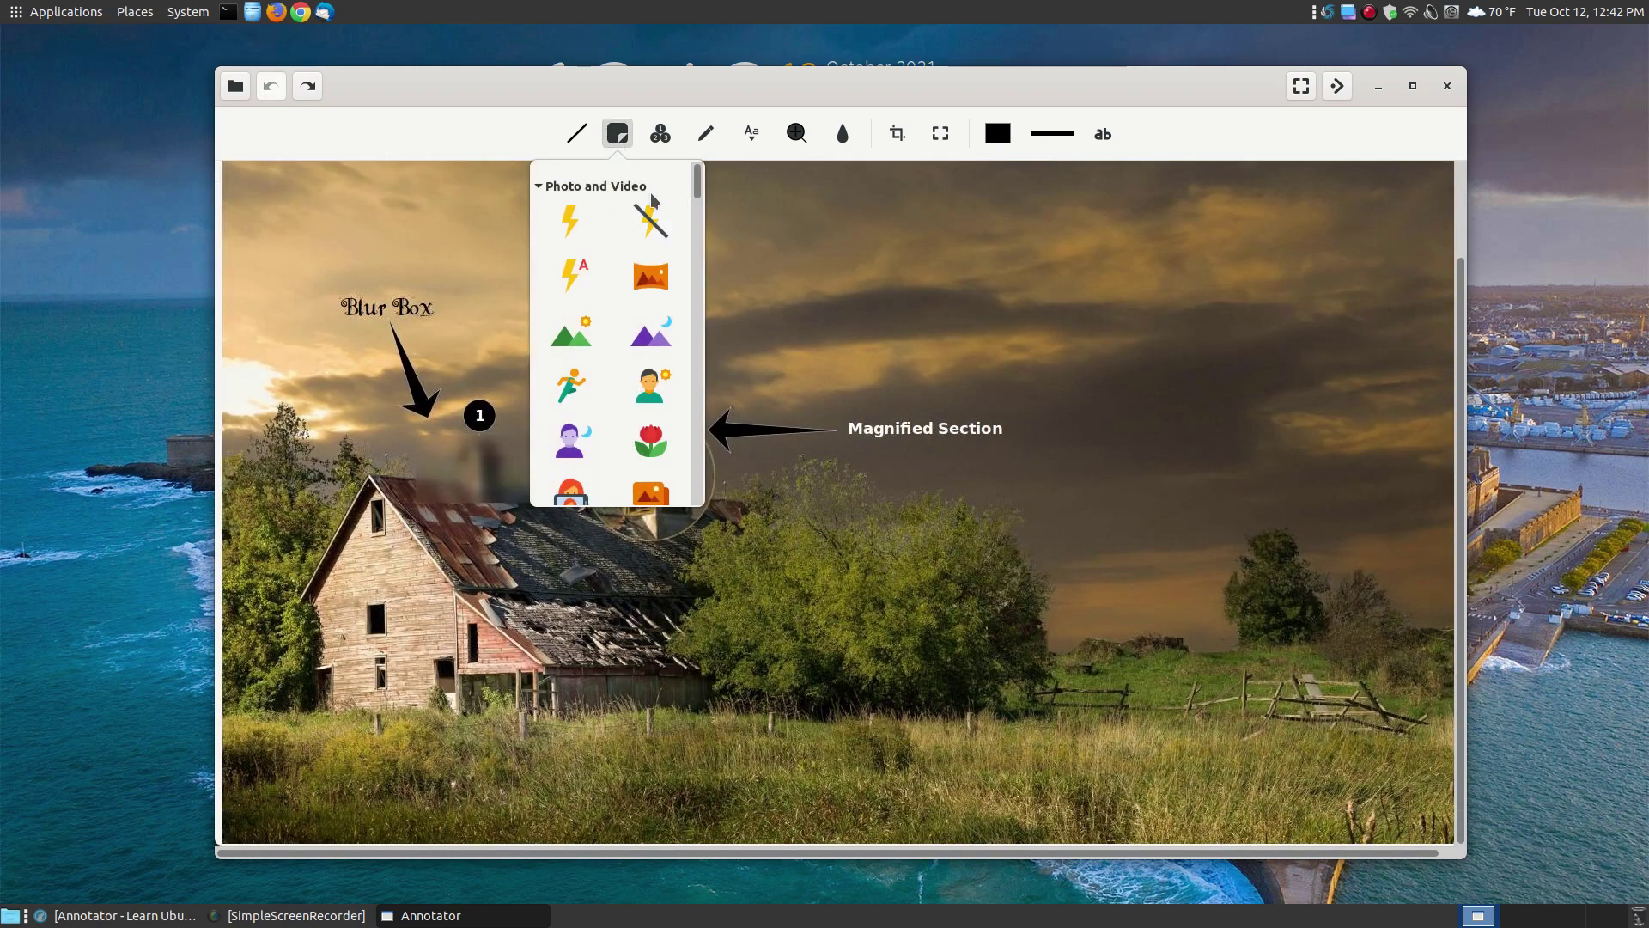
{"action": "mouse_move", "coordinate": [697, 182]}
{"action": "left_mouse_down"}
{"action": "mouse_move", "coordinate": [696, 488]}
{"action": "mouse_move", "coordinate": [696, 184]}
{"action": "left_mouse_up"}
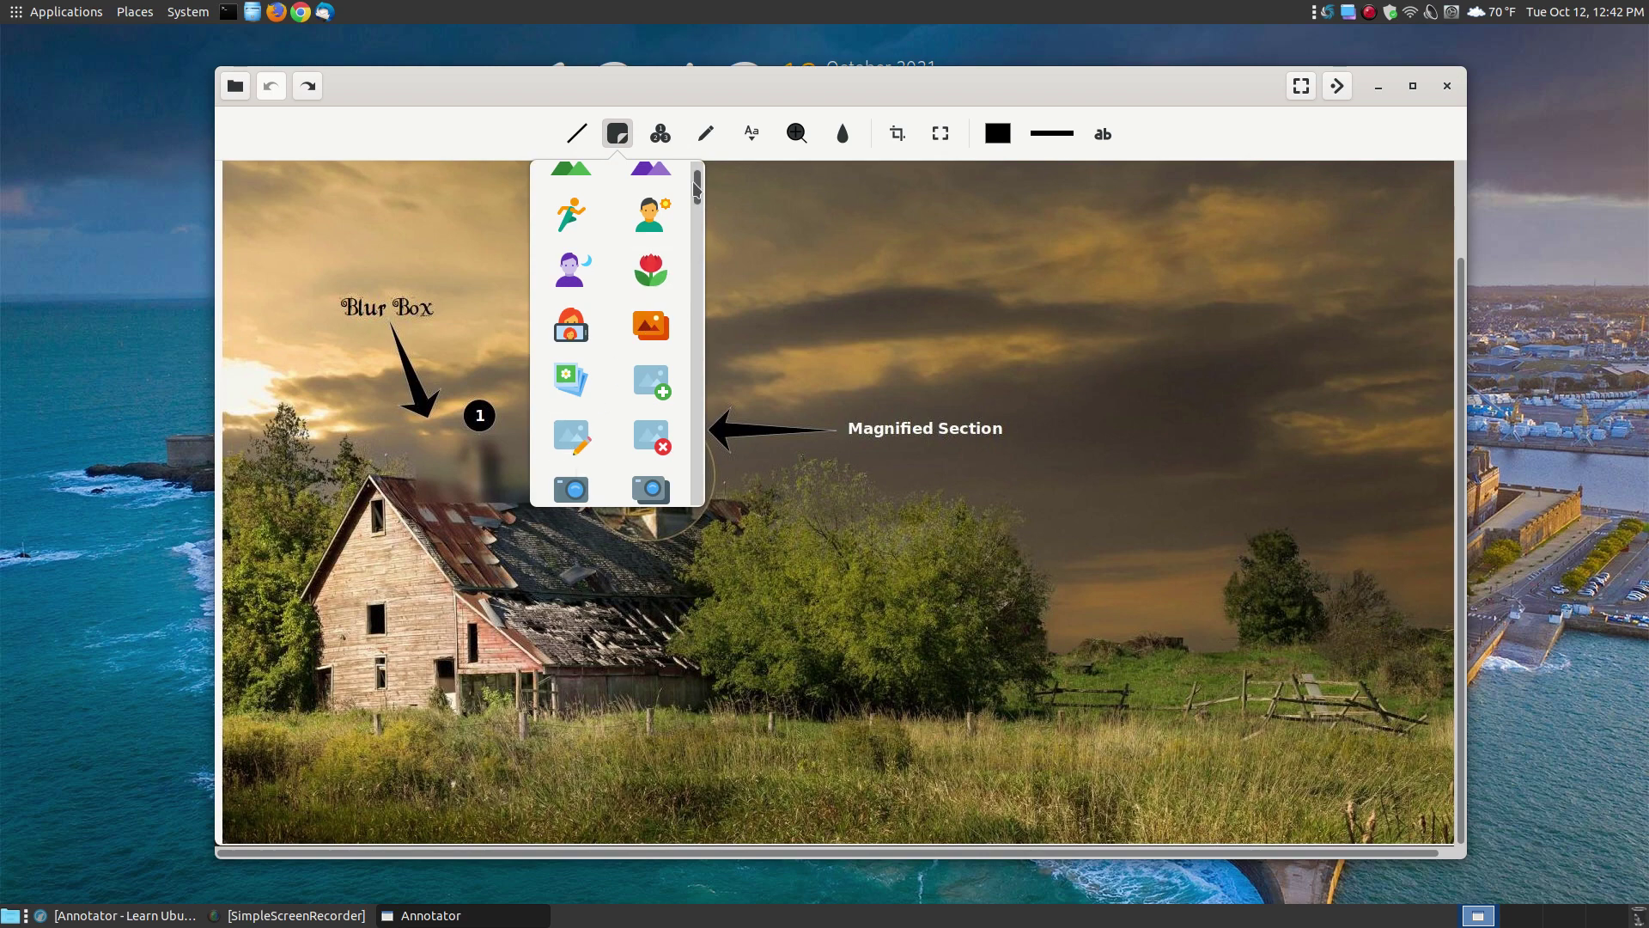
{"action": "scroll", "coordinate": [696, 187], "scroll_direction": "up", "scroll_amount": 1}
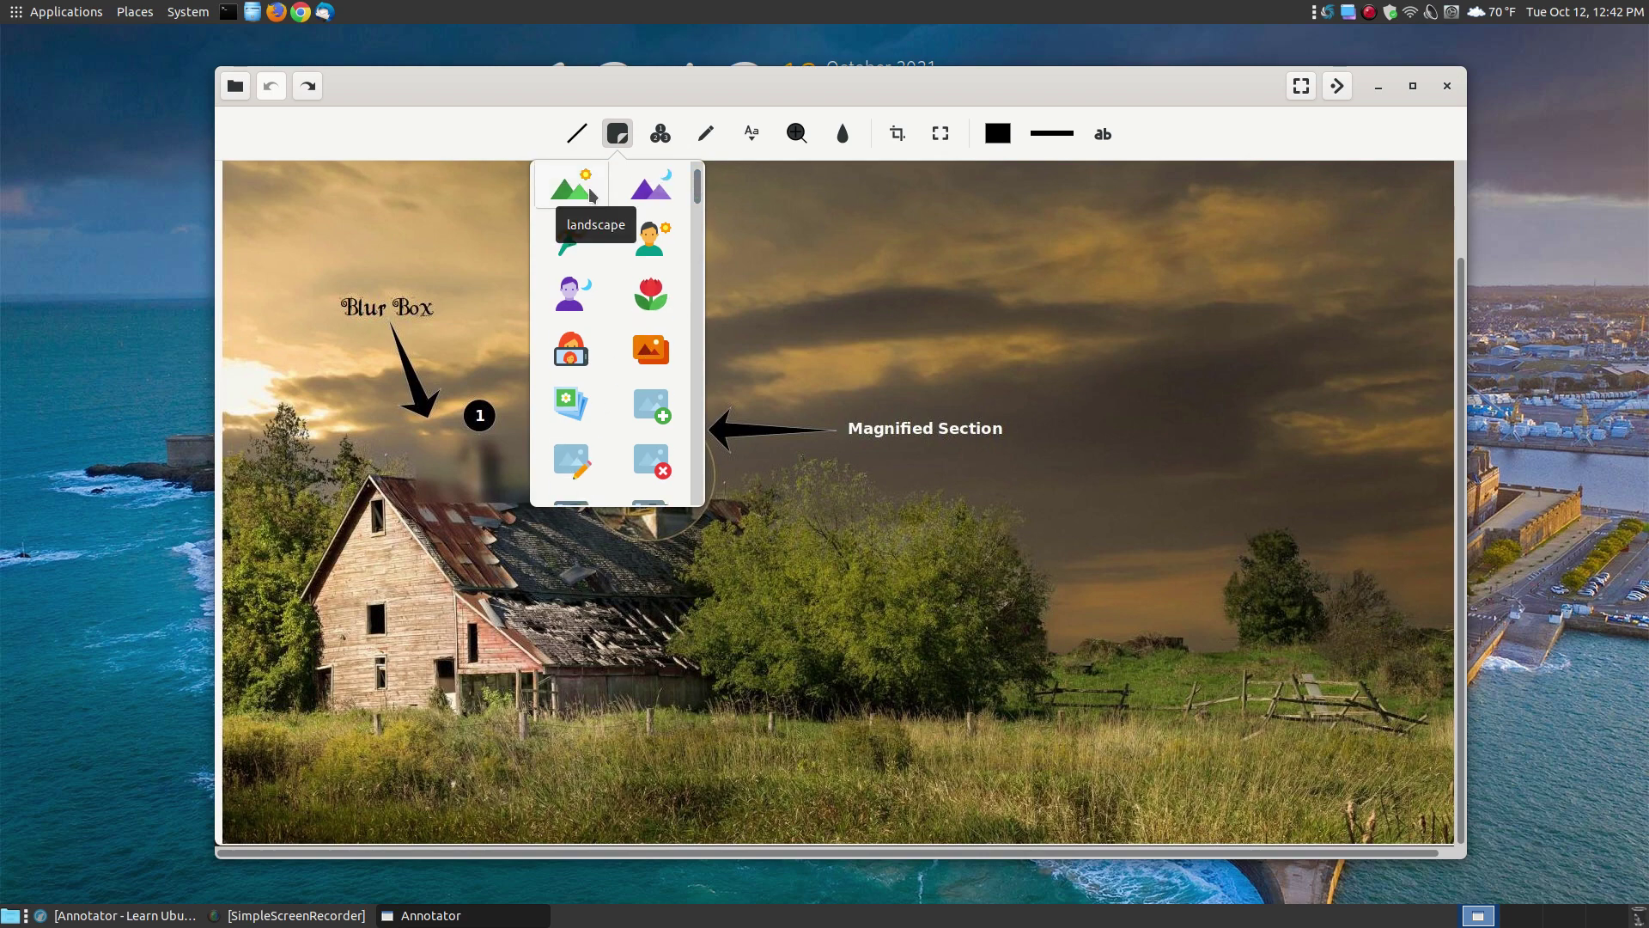
{"action": "left_click", "coordinate": [589, 187]}
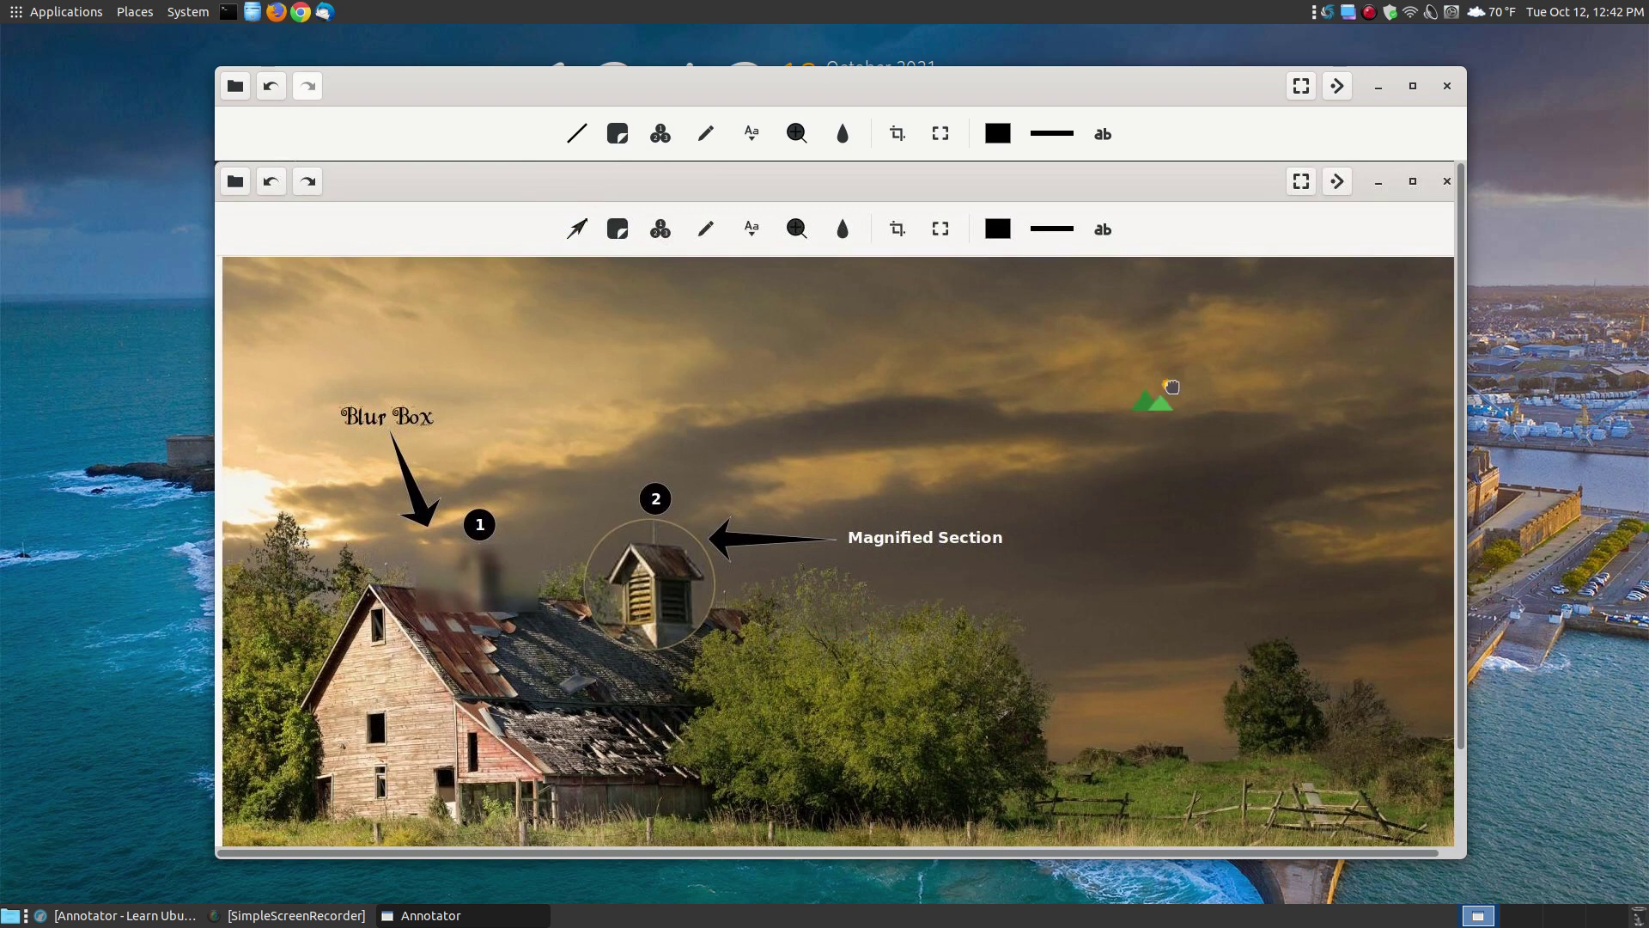
{"action": "left_click", "coordinate": [1201, 488]}
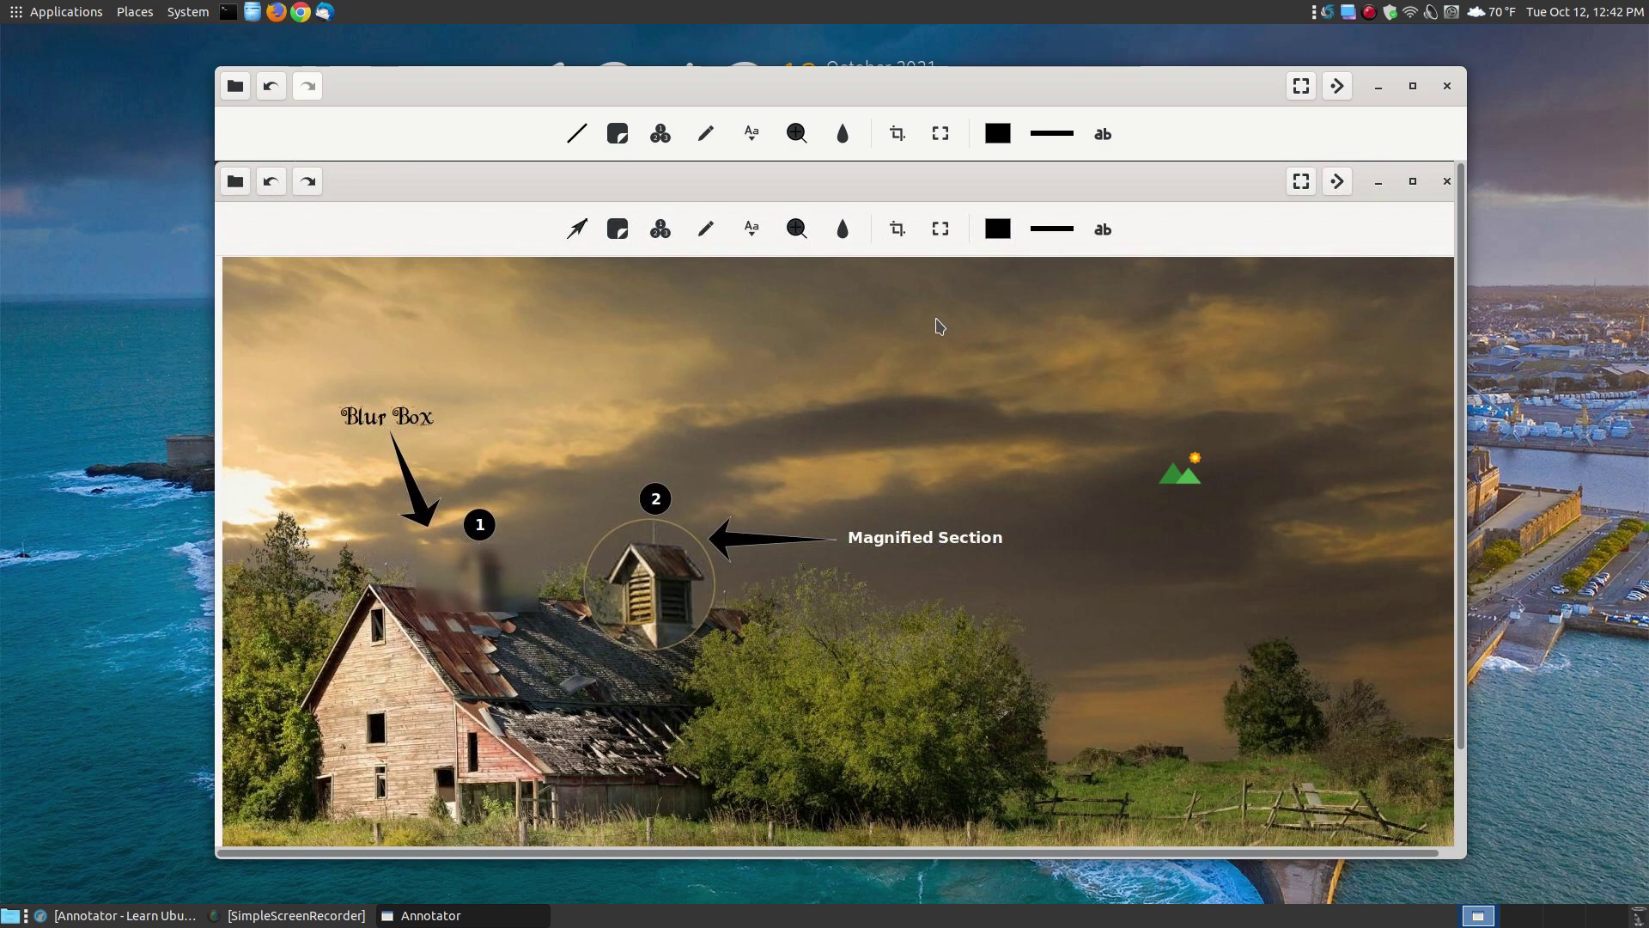
Step: Undo twice to remove the landscape sticker from above the bushes
{"action": "left_click", "coordinate": [273, 88]}
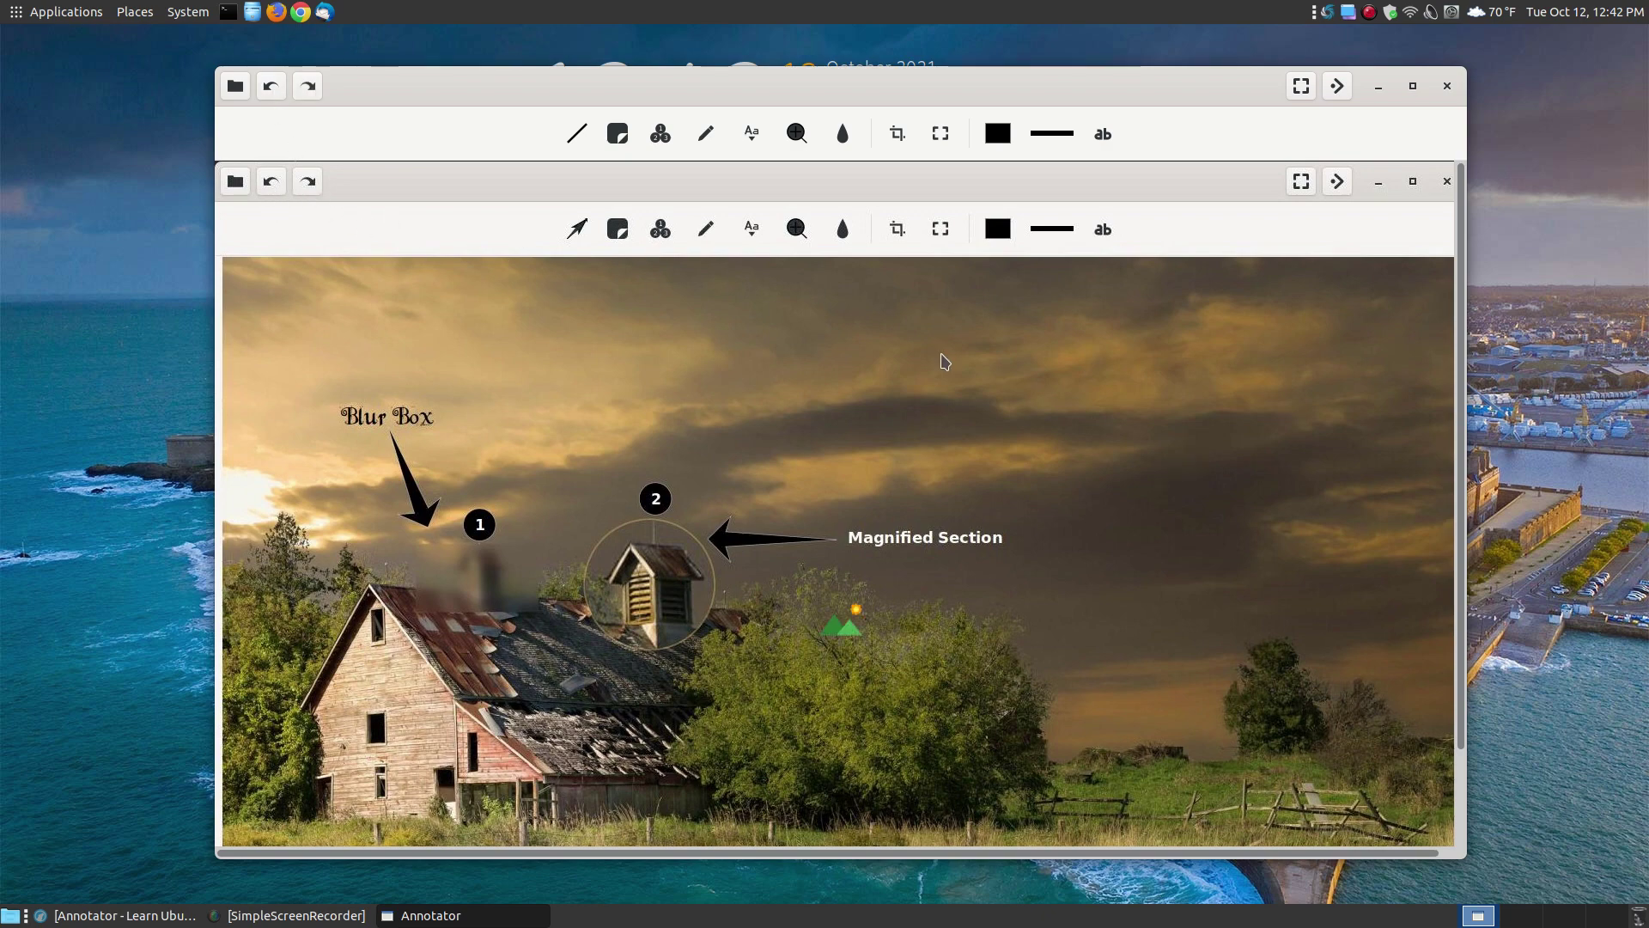
{"action": "scroll", "coordinate": [868, 318], "scroll_direction": "down", "scroll_amount": 2}
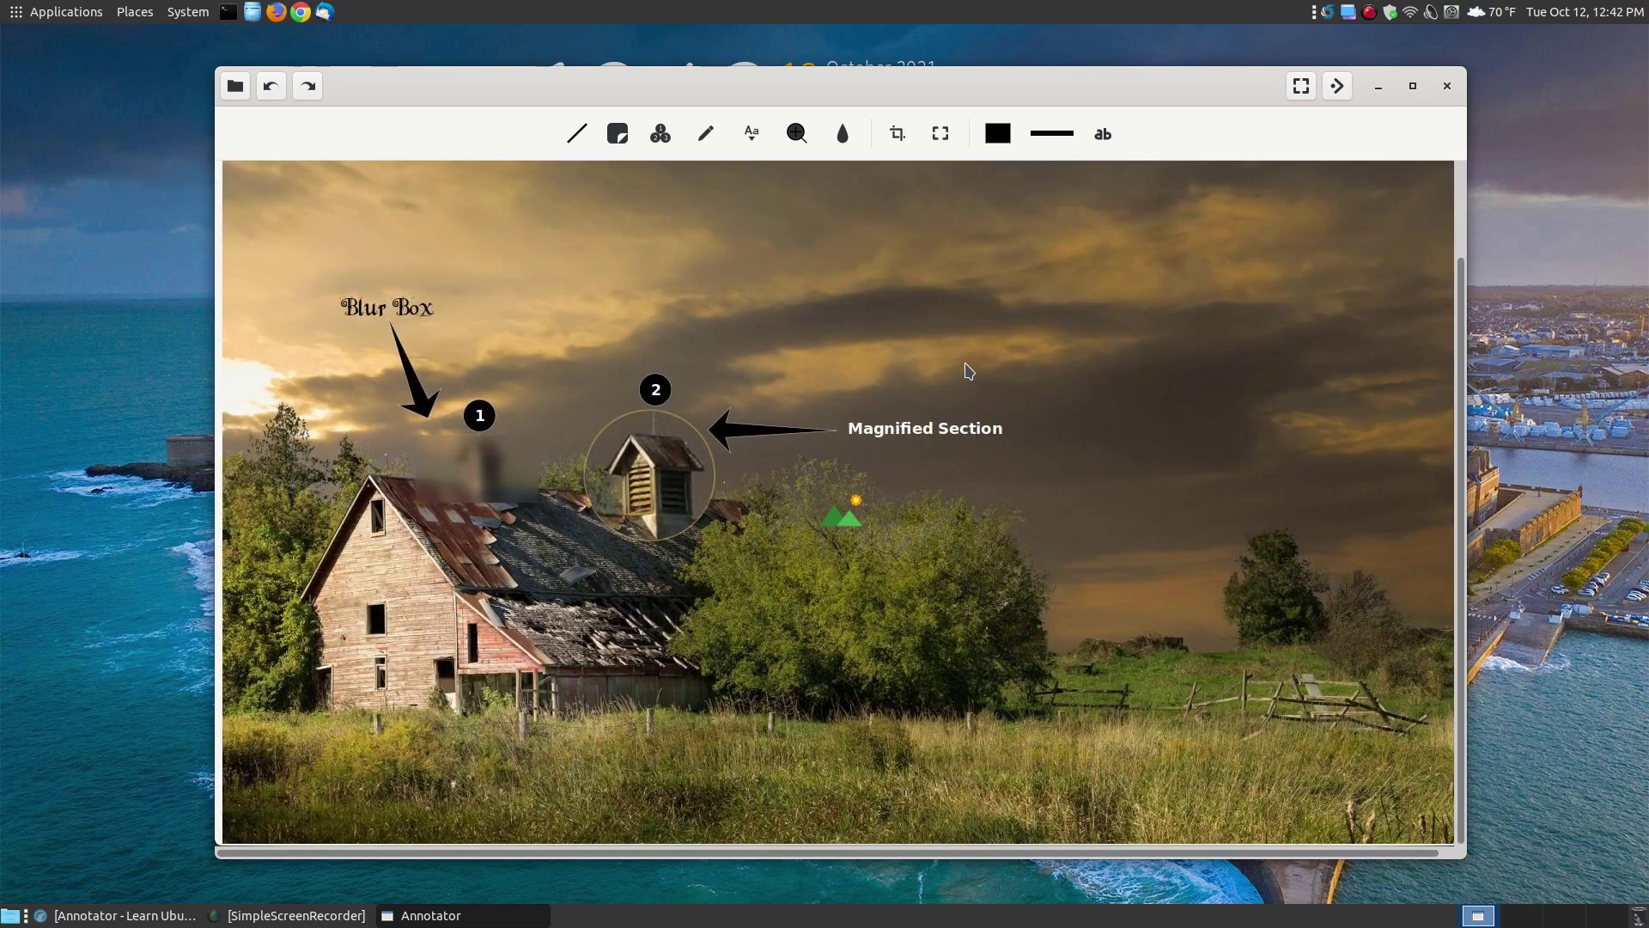
{"action": "left_click", "coordinate": [269, 86]}
{"action": "scroll", "coordinate": [514, 256], "scroll_direction": "down", "scroll_amount": 1}
Step: Browse the sticker palette and close it without adding a sticker
{"action": "left_click", "coordinate": [617, 134]}
{"action": "mouse_move", "coordinate": [697, 191]}
{"action": "left_mouse_down"}
{"action": "mouse_move", "coordinate": [694, 435]}
{"action": "mouse_move", "coordinate": [687, 162]}
{"action": "left_mouse_up"}
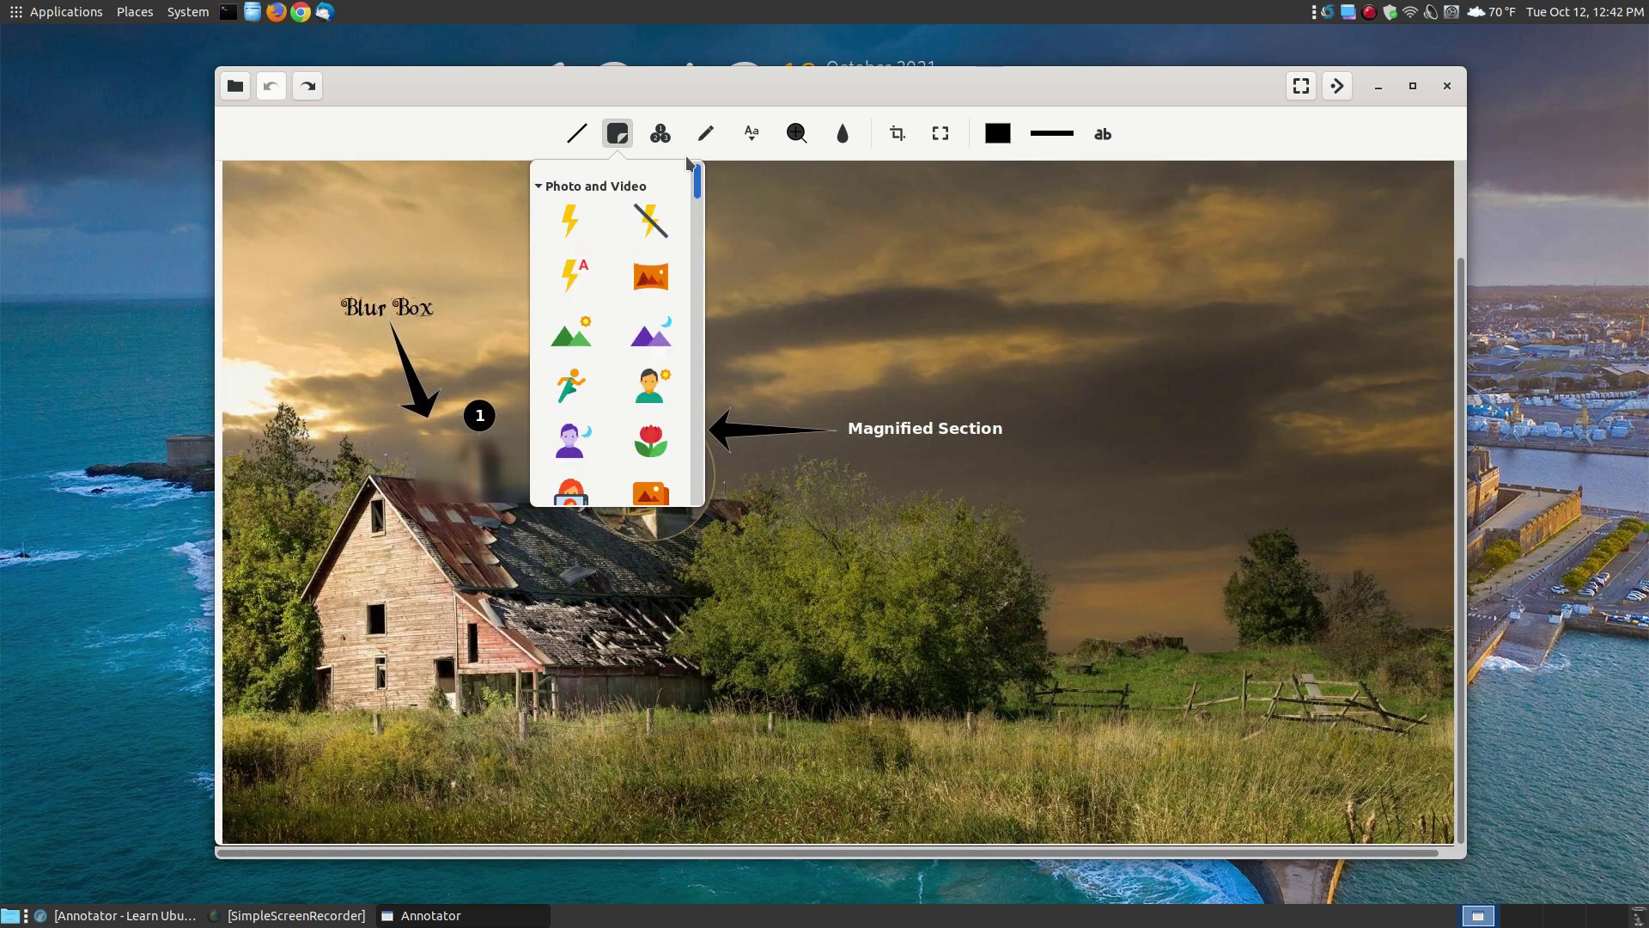
{"action": "left_click", "coordinate": [1089, 264]}
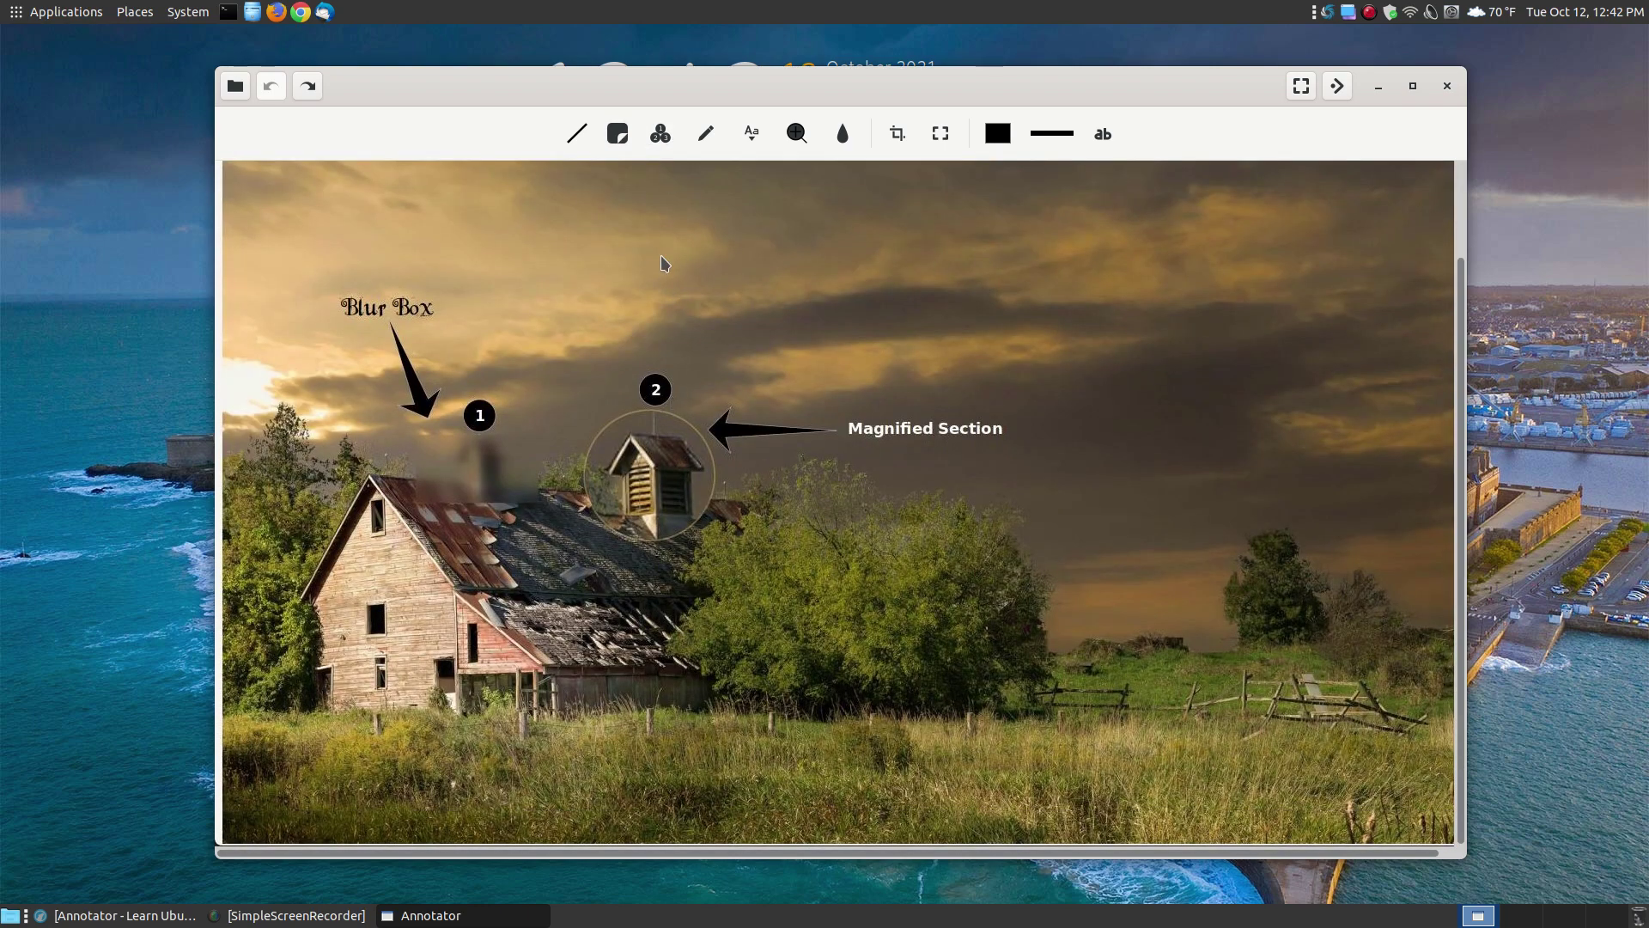
{"action": "left_click", "coordinate": [660, 136]}
{"action": "left_click", "coordinate": [840, 510]}
{"action": "mouse_move", "coordinate": [844, 515]}
{"action": "left_mouse_down"}
{"action": "mouse_move", "coordinate": [734, 331]}
{"action": "mouse_move", "coordinate": [598, 293]}
{"action": "left_mouse_up"}
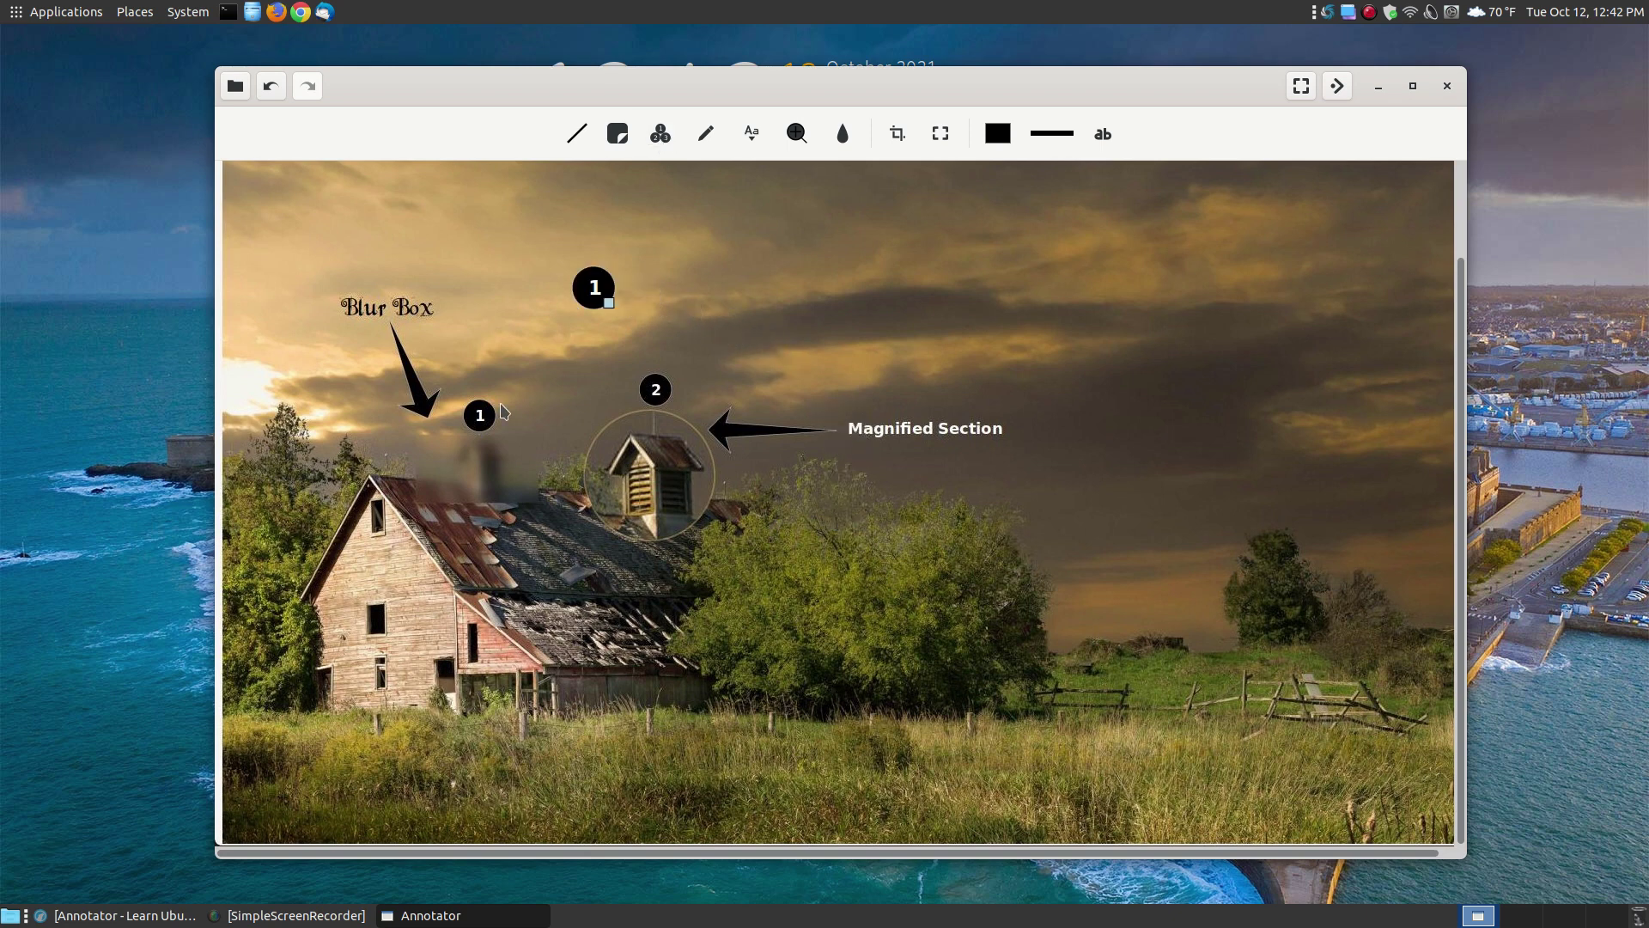
{"action": "right_click", "coordinate": [602, 302]}
{"action": "left_click", "coordinate": [843, 198]}
{"action": "left_click", "coordinate": [844, 198]}
{"action": "left_click", "coordinate": [844, 197]}
{"action": "left_click", "coordinate": [844, 197]}
{"action": "left_click", "coordinate": [843, 197]}
{"action": "left_click", "coordinate": [843, 198]}
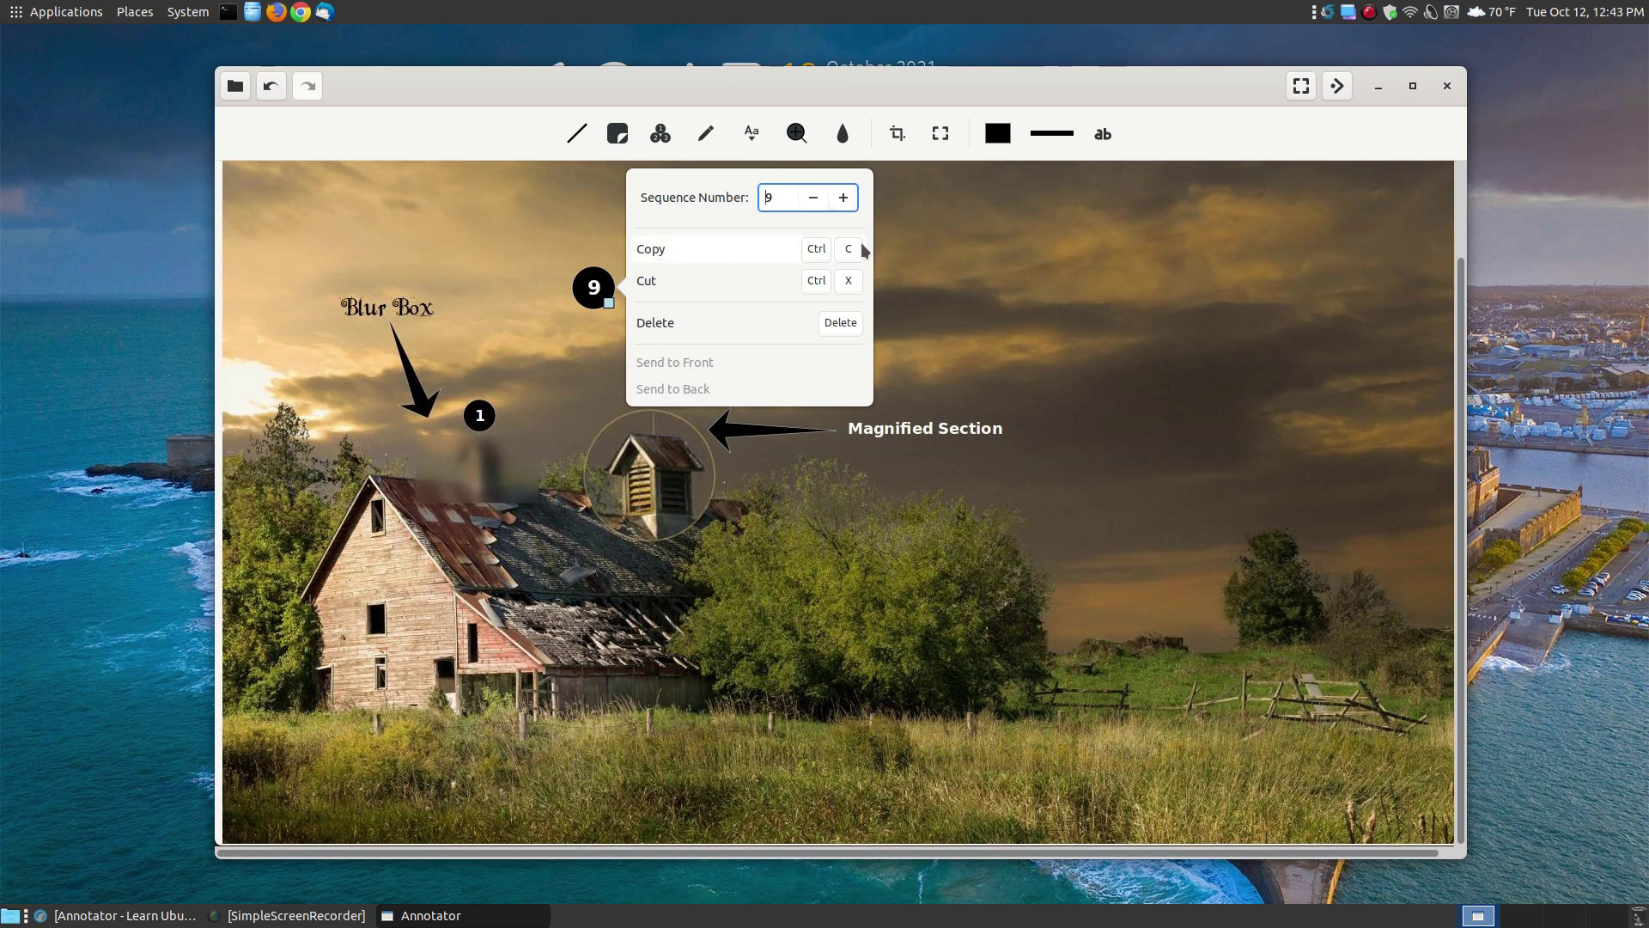
{"action": "left_click", "coordinate": [841, 323]}
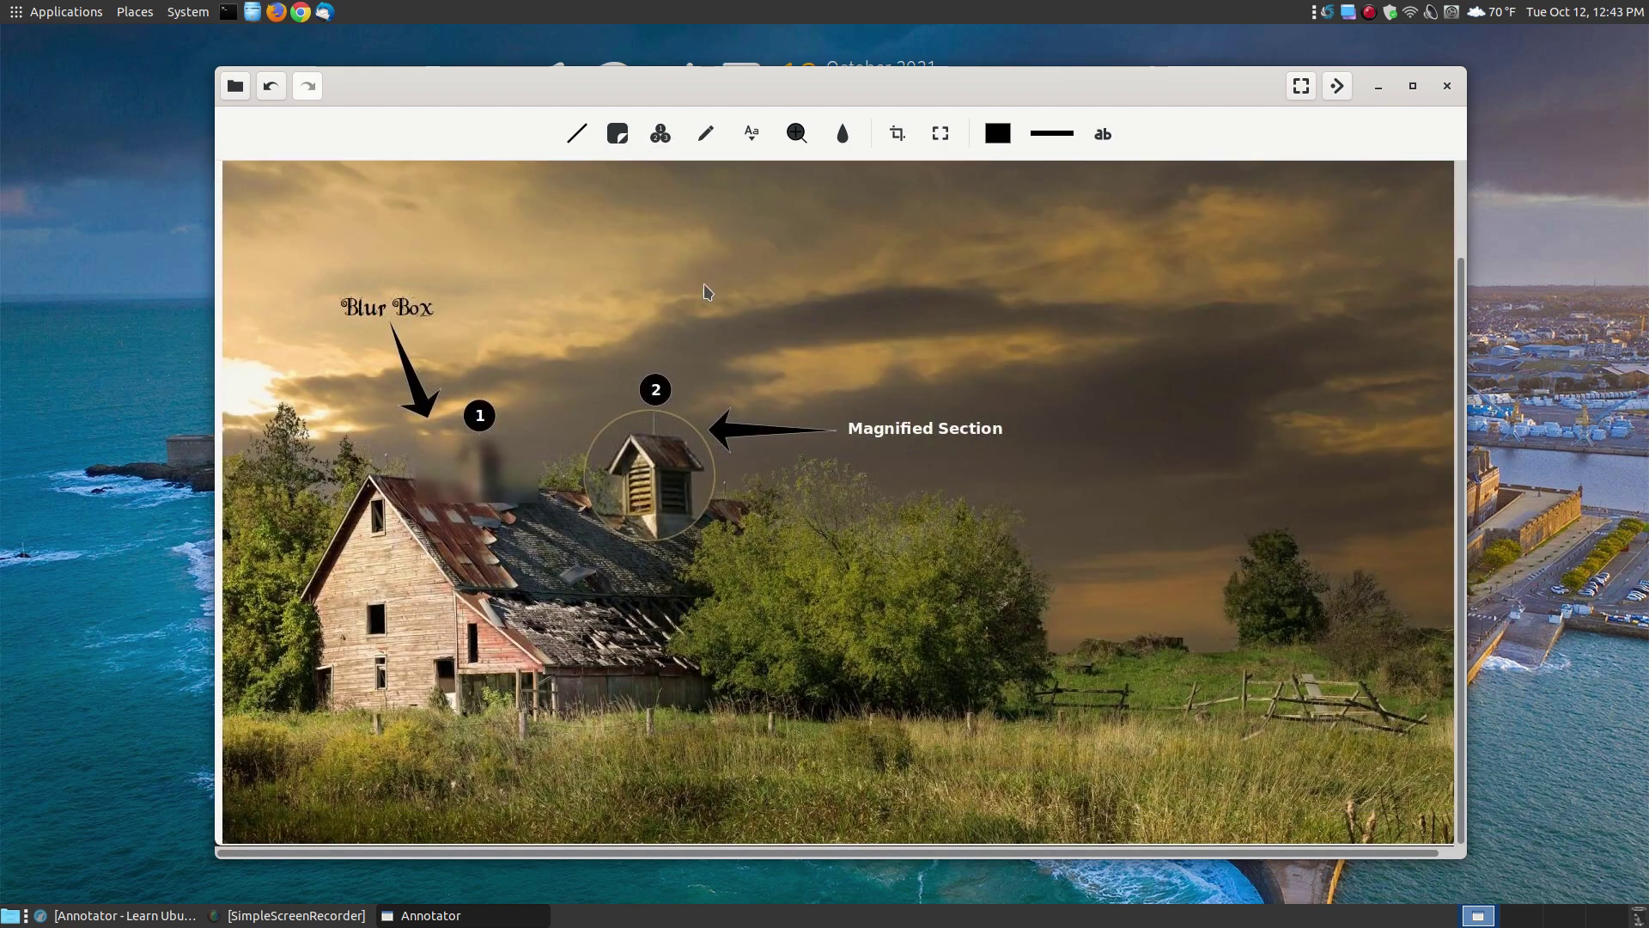
{"action": "left_click", "coordinate": [706, 133]}
{"action": "mouse_move", "coordinate": [881, 221]}
{"action": "left_mouse_down"}
{"action": "mouse_move", "coordinate": [1178, 307]}
{"action": "mouse_move", "coordinate": [1224, 562]}
{"action": "mouse_move", "coordinate": [885, 300]}
{"action": "mouse_move", "coordinate": [1065, 601]}
{"action": "mouse_move", "coordinate": [806, 316]}
{"action": "mouse_move", "coordinate": [1056, 611]}
{"action": "mouse_move", "coordinate": [995, 497]}
{"action": "left_mouse_up"}
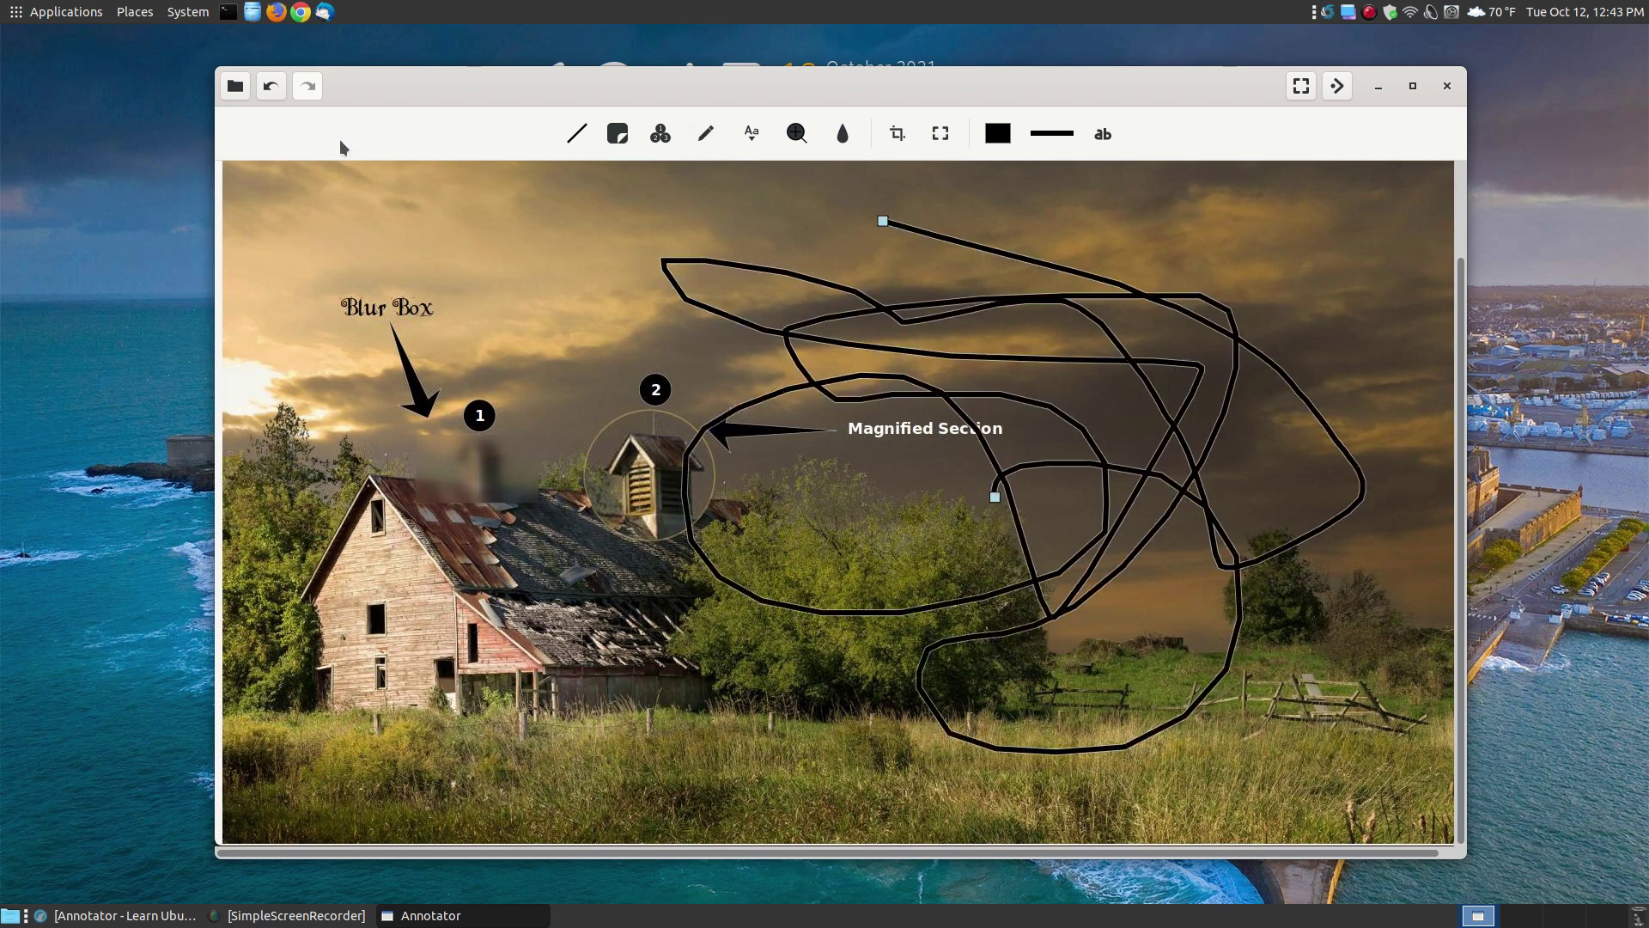
{"action": "left_click", "coordinate": [273, 85]}
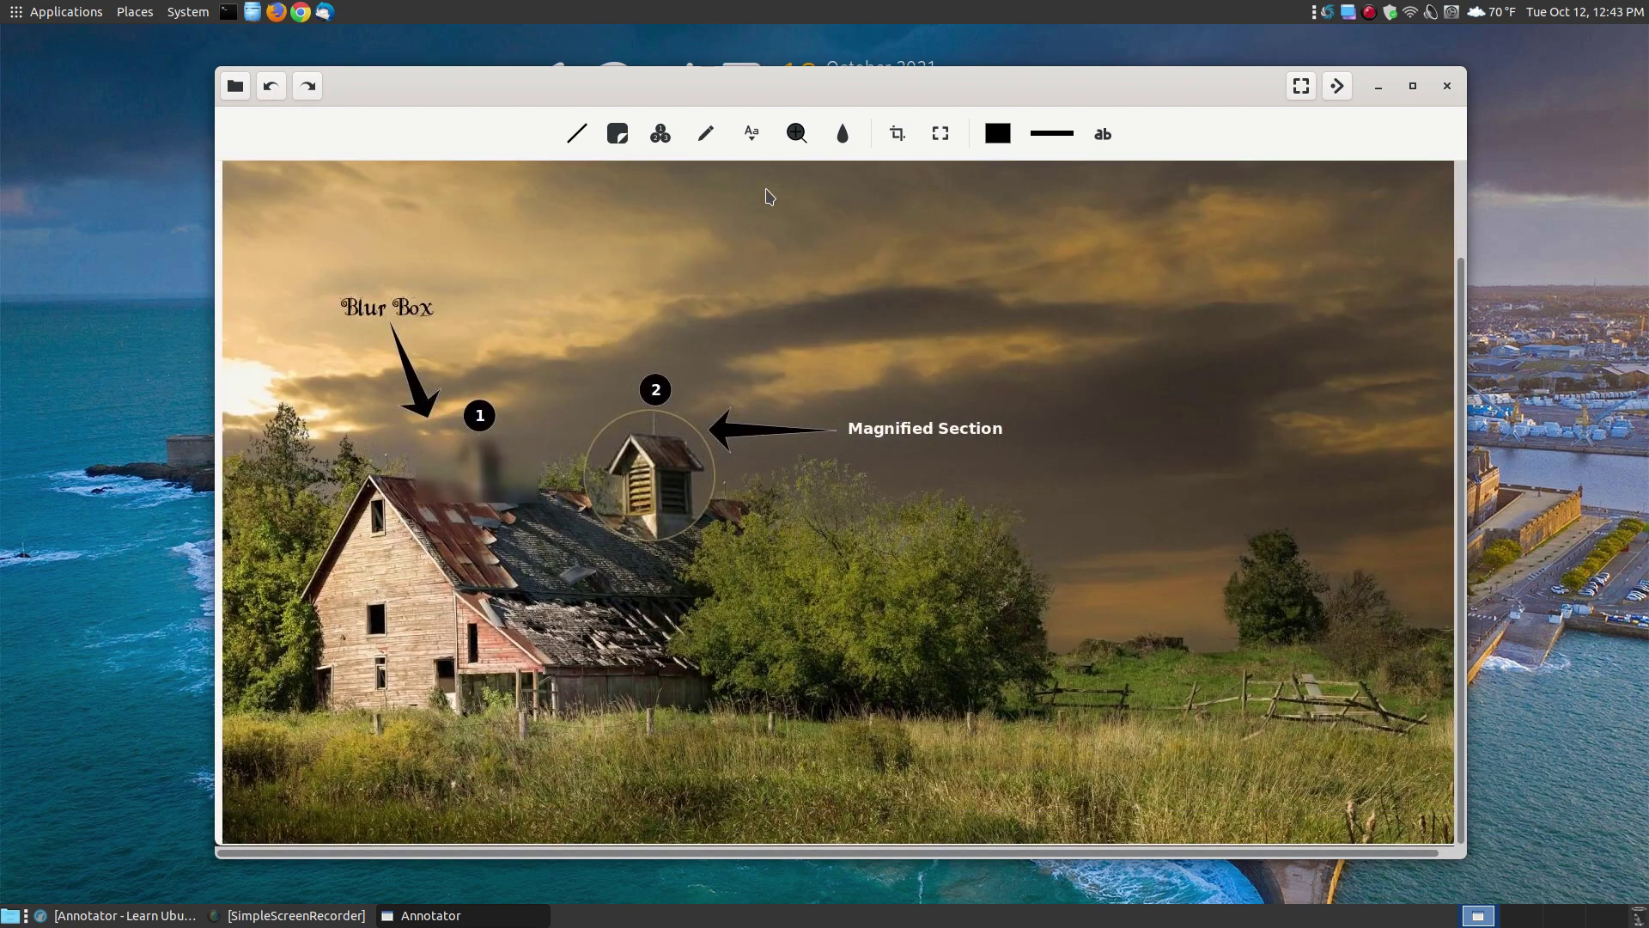
{"action": "left_click", "coordinate": [754, 135]}
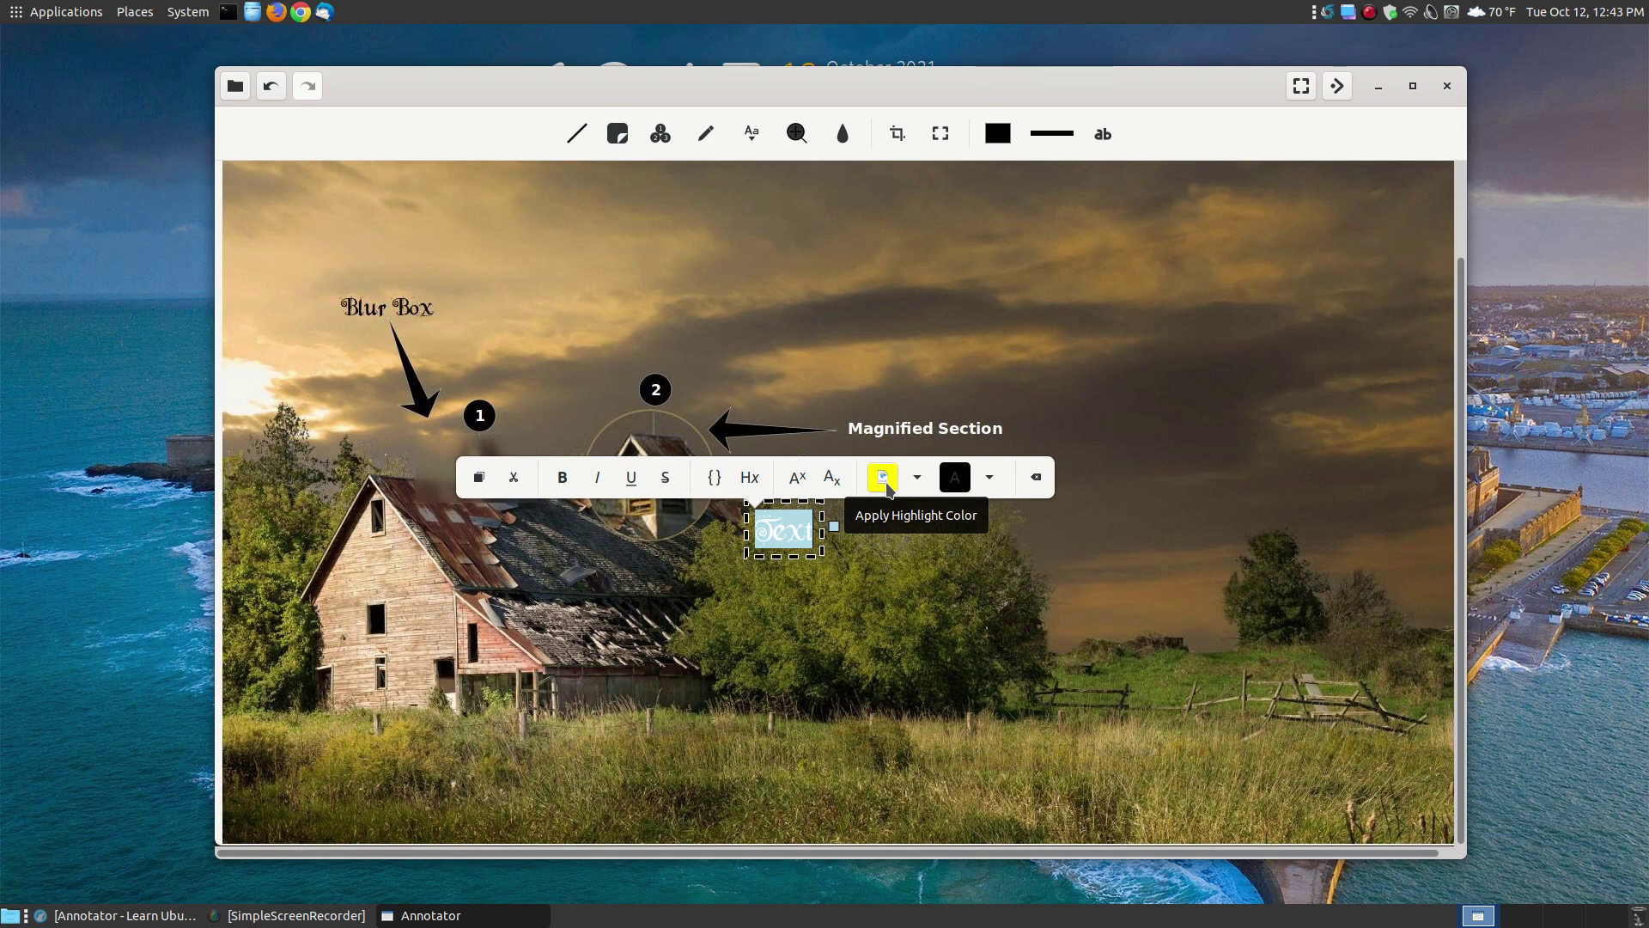
{"action": "left_click", "coordinate": [918, 478]}
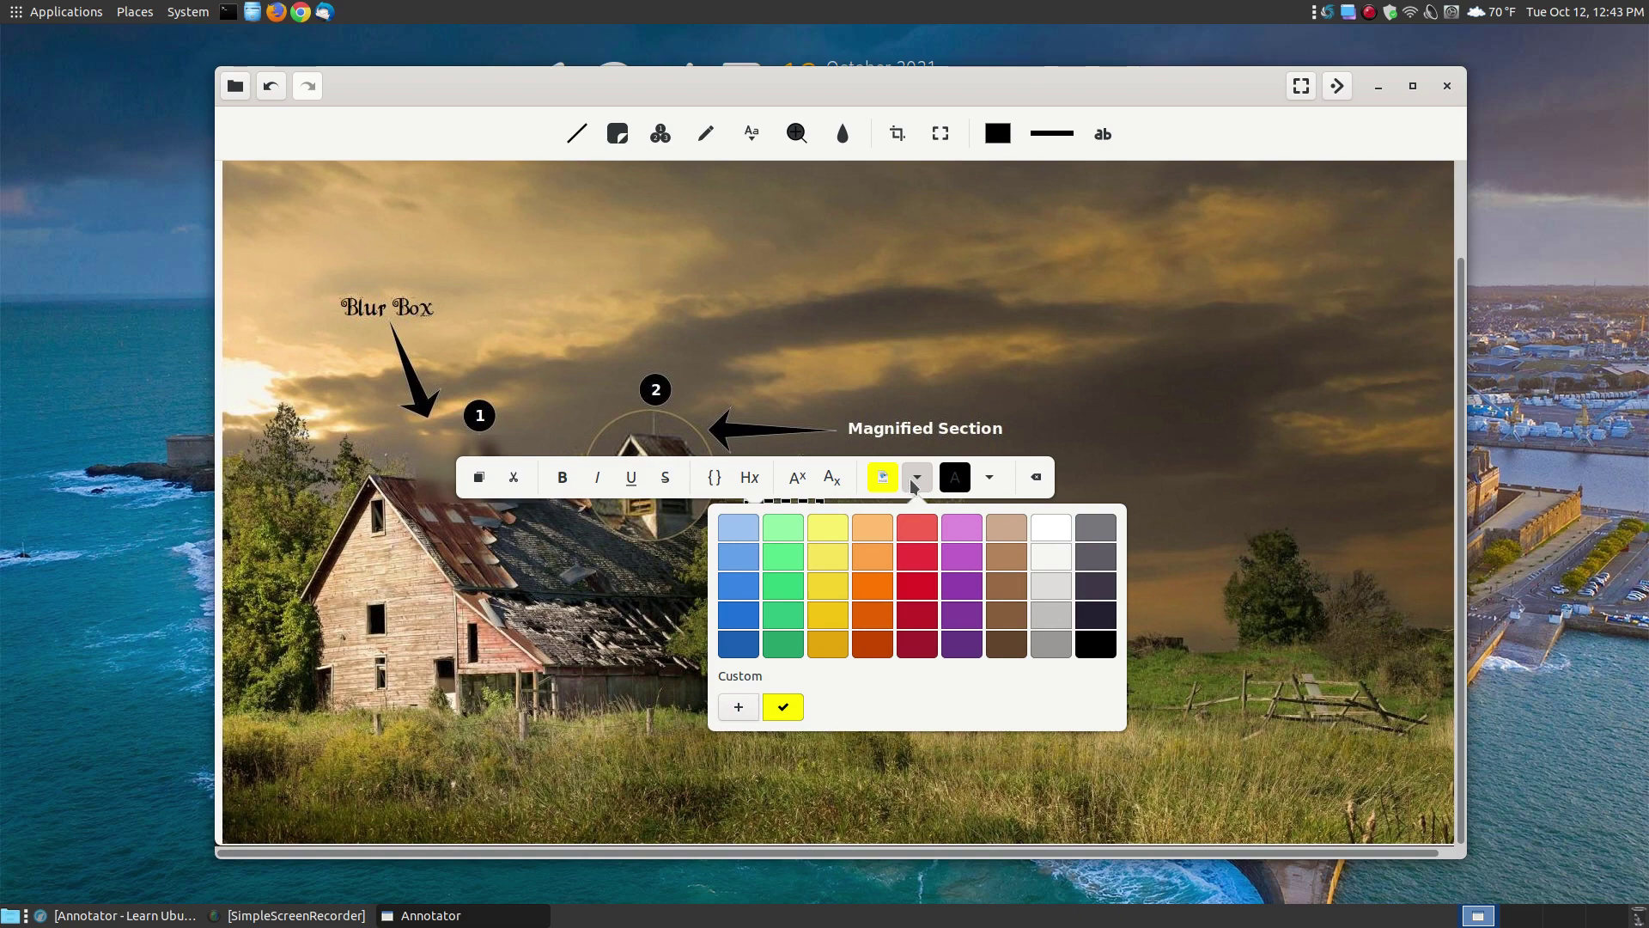
{"action": "left_click", "coordinate": [913, 485]}
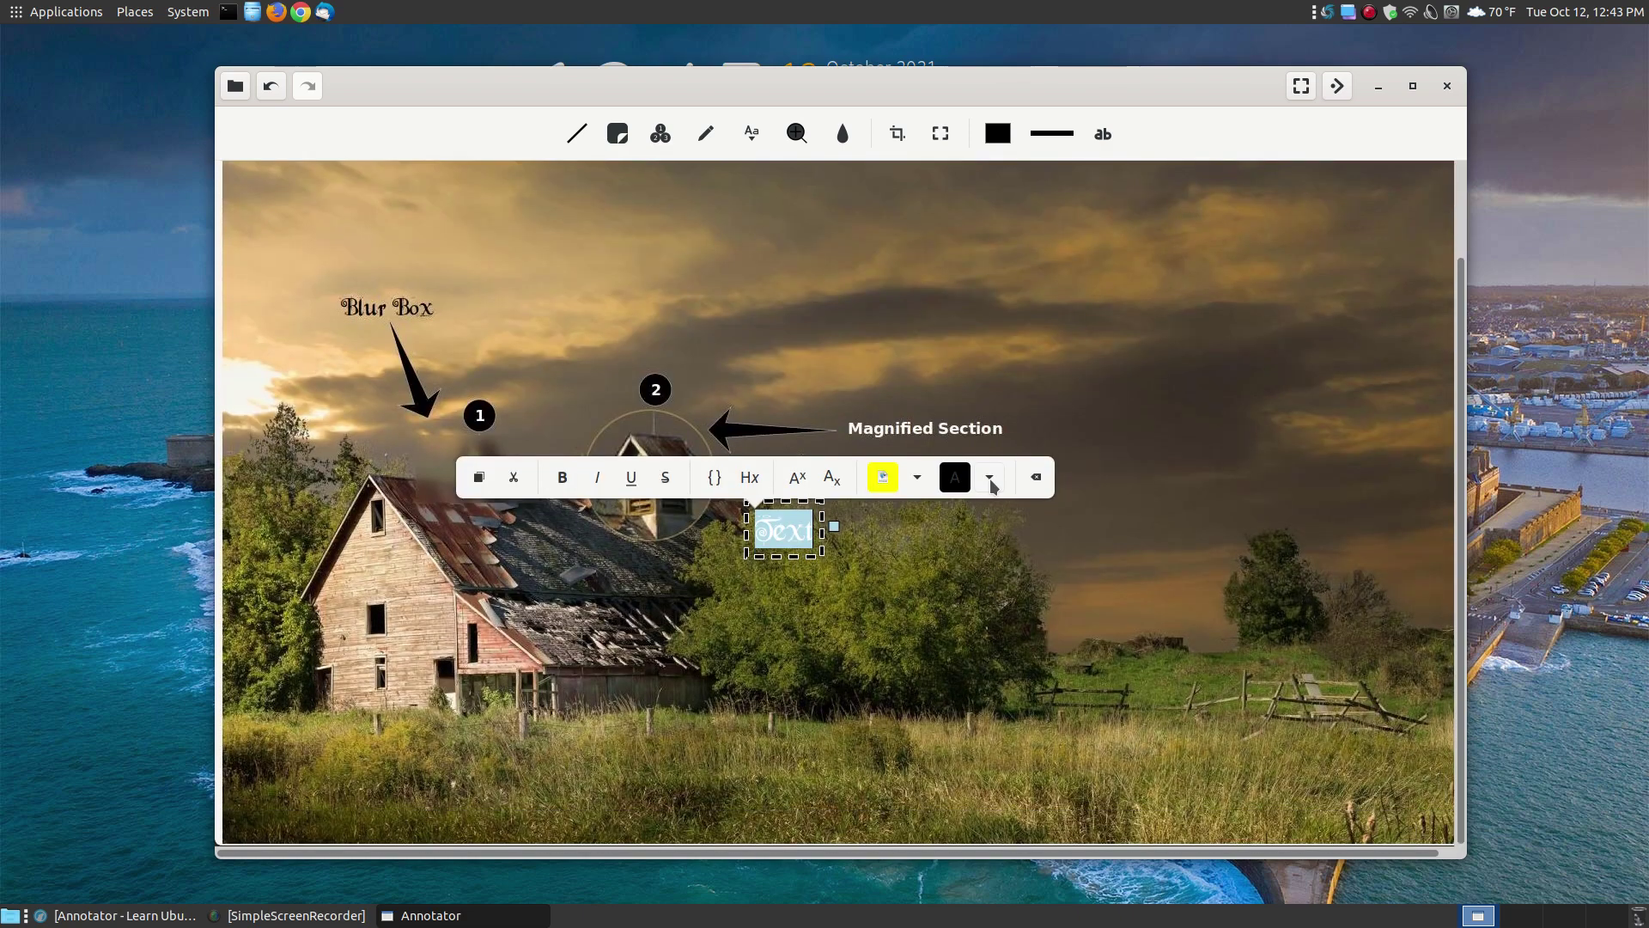
{"action": "left_click", "coordinate": [990, 481]}
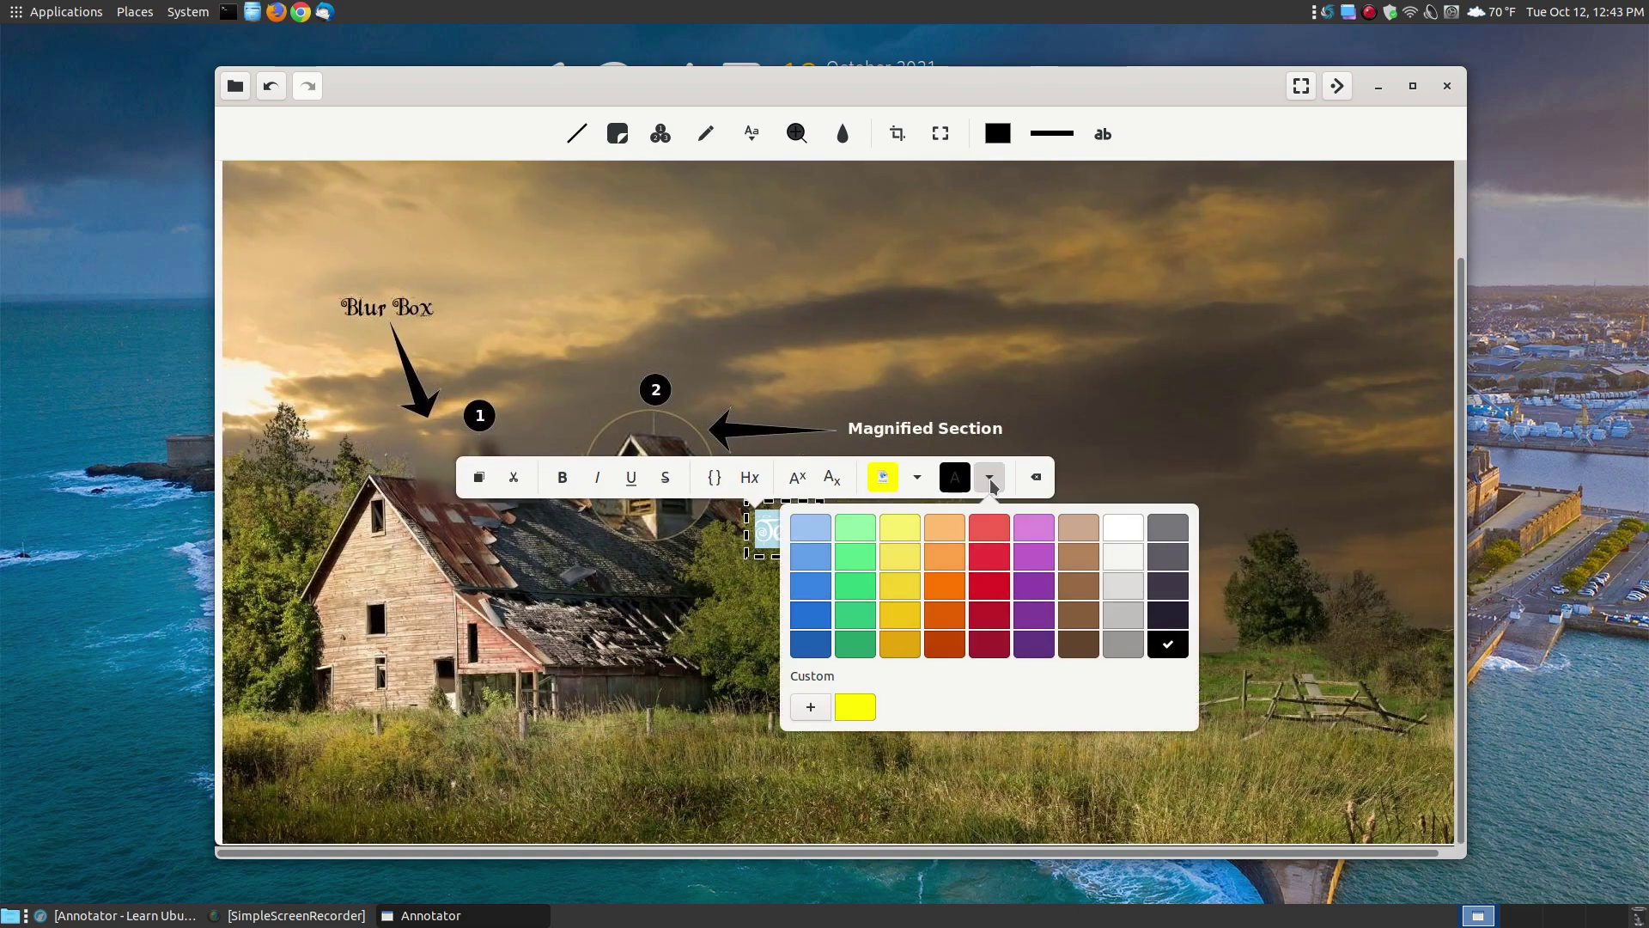
{"action": "left_click", "coordinate": [690, 608]}
{"action": "left_click", "coordinate": [995, 715]}
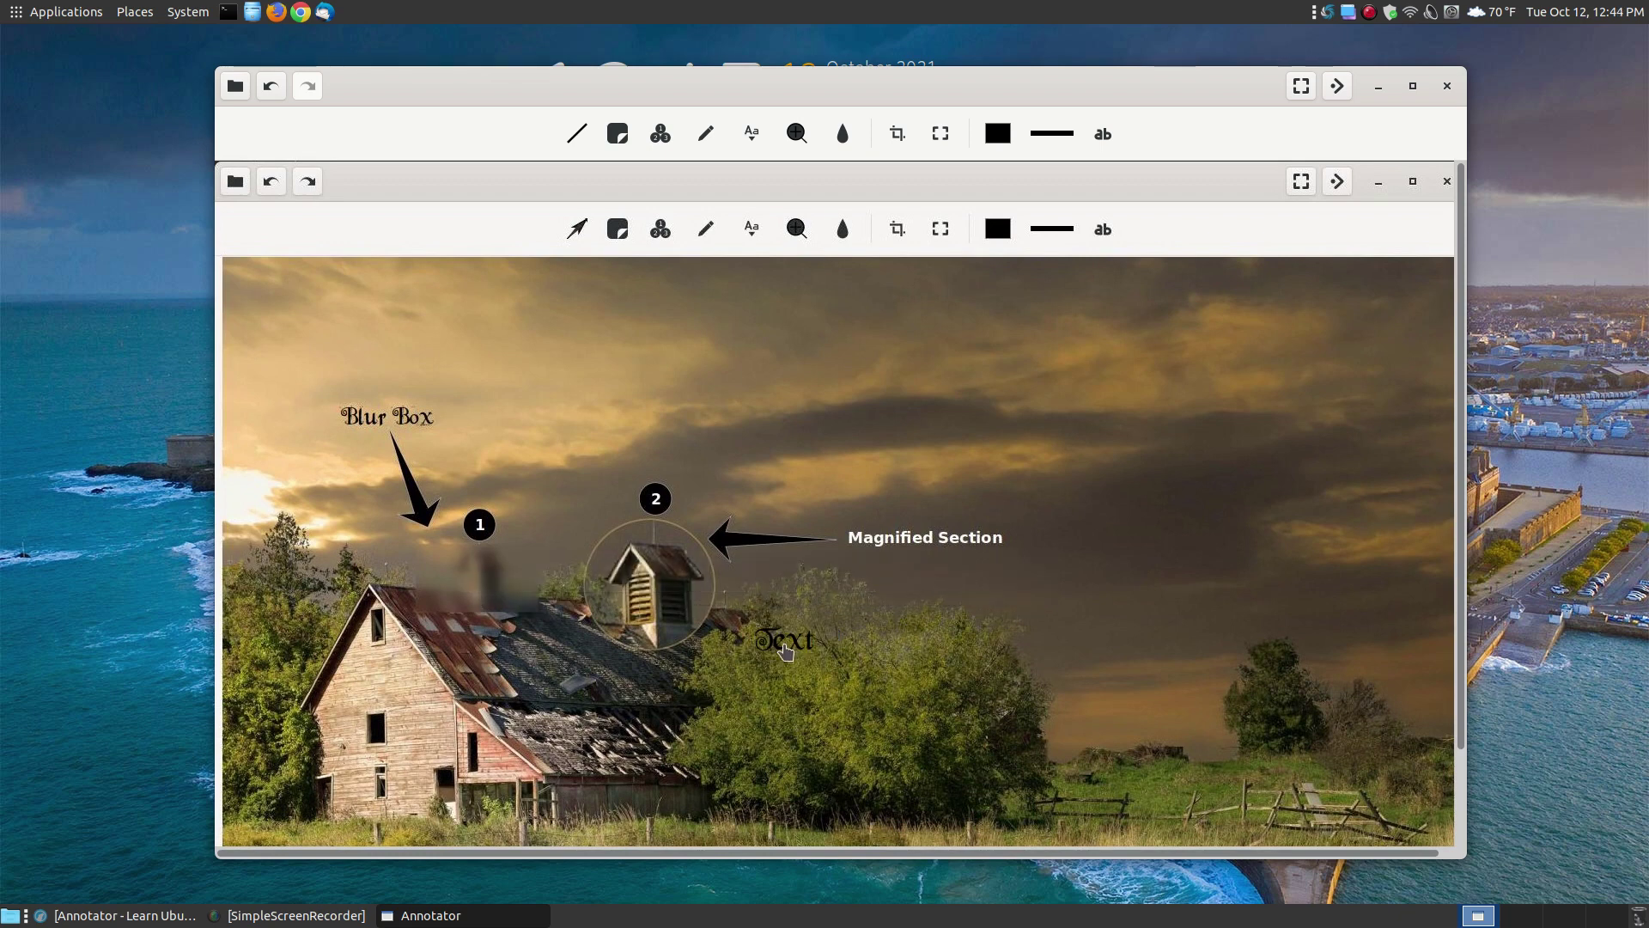
{"action": "left_click", "coordinate": [269, 92]}
{"action": "left_click", "coordinate": [313, 92]}
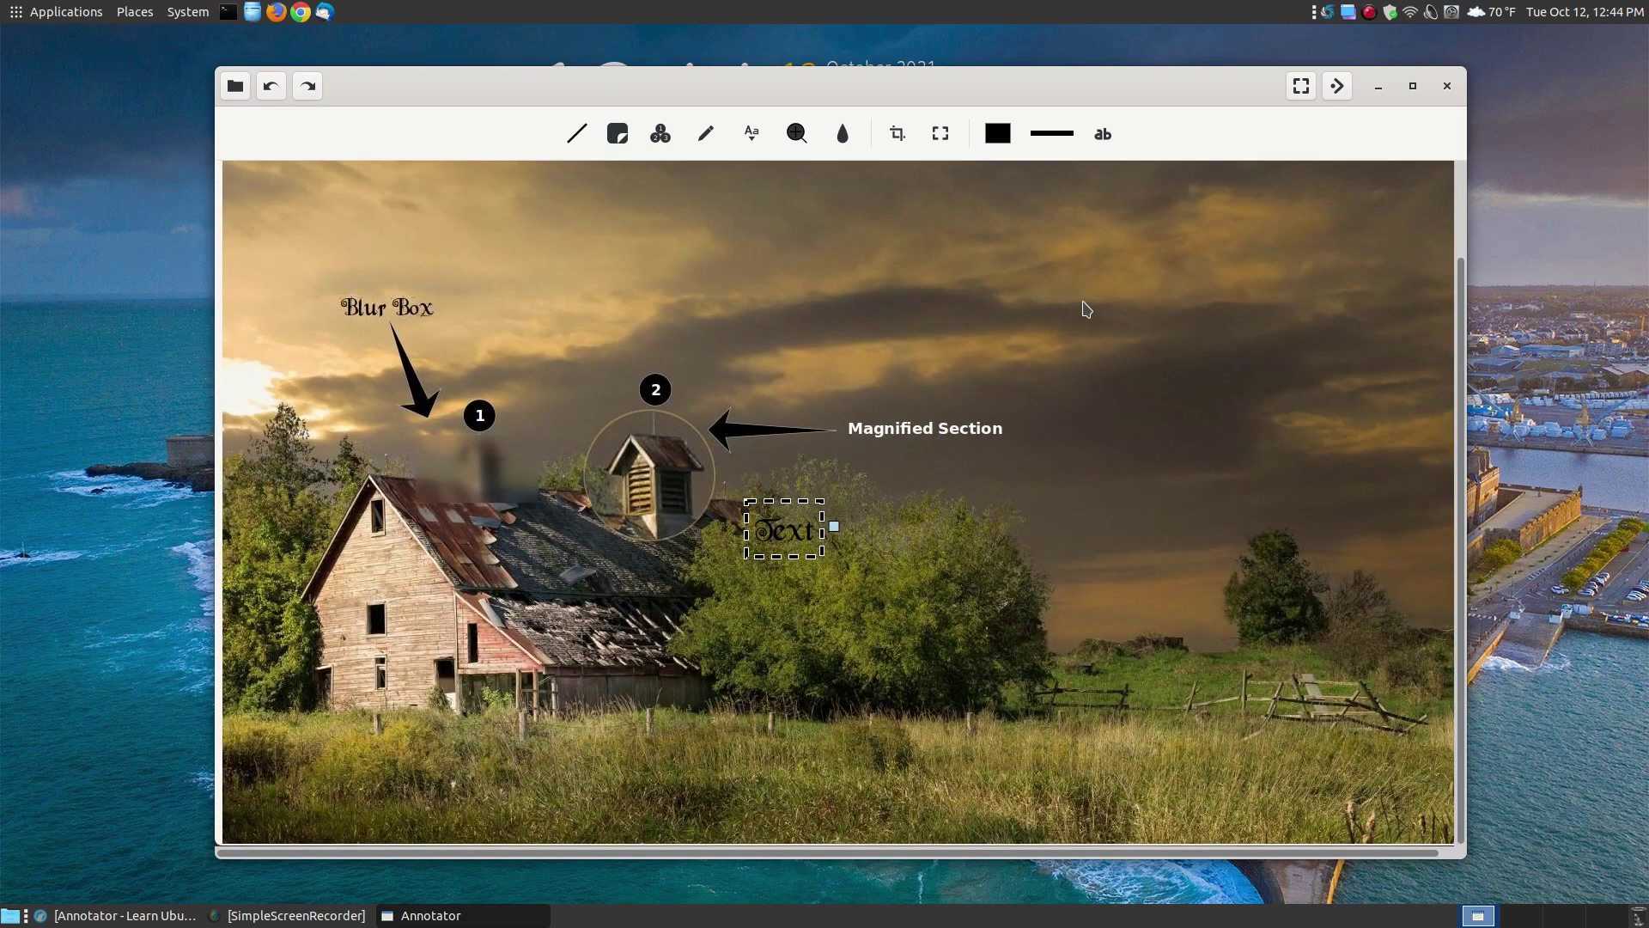
{"action": "left_click", "coordinate": [1103, 134]}
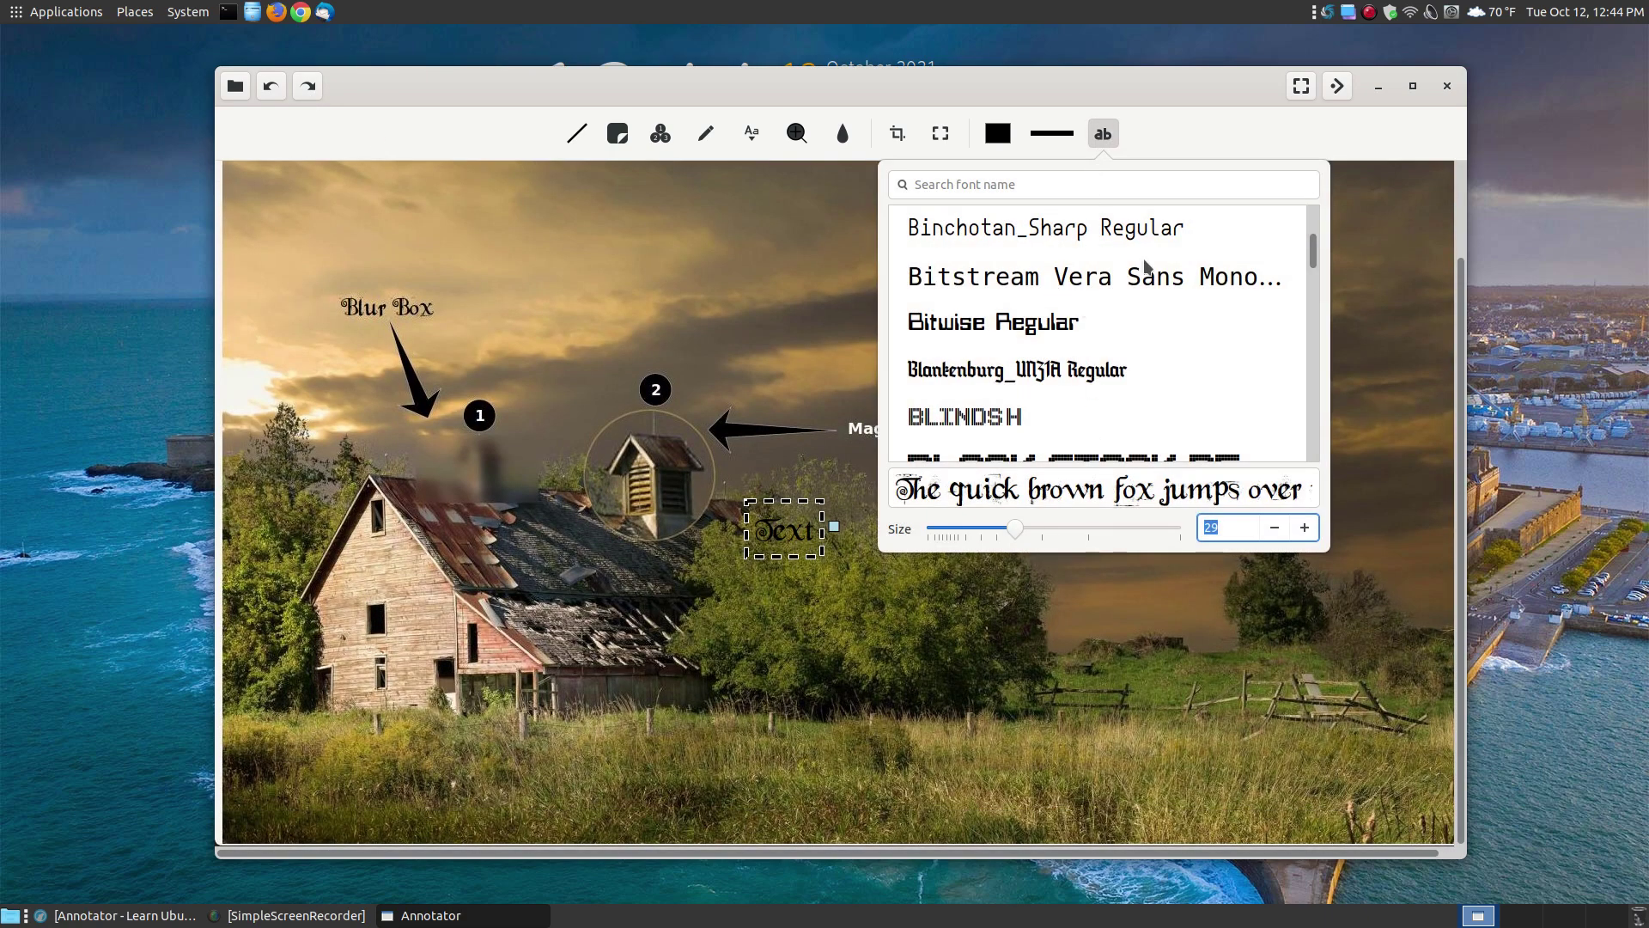
{"action": "left_click_drag", "start_coordinate": [1314, 243], "coordinate": [1296, 195]}
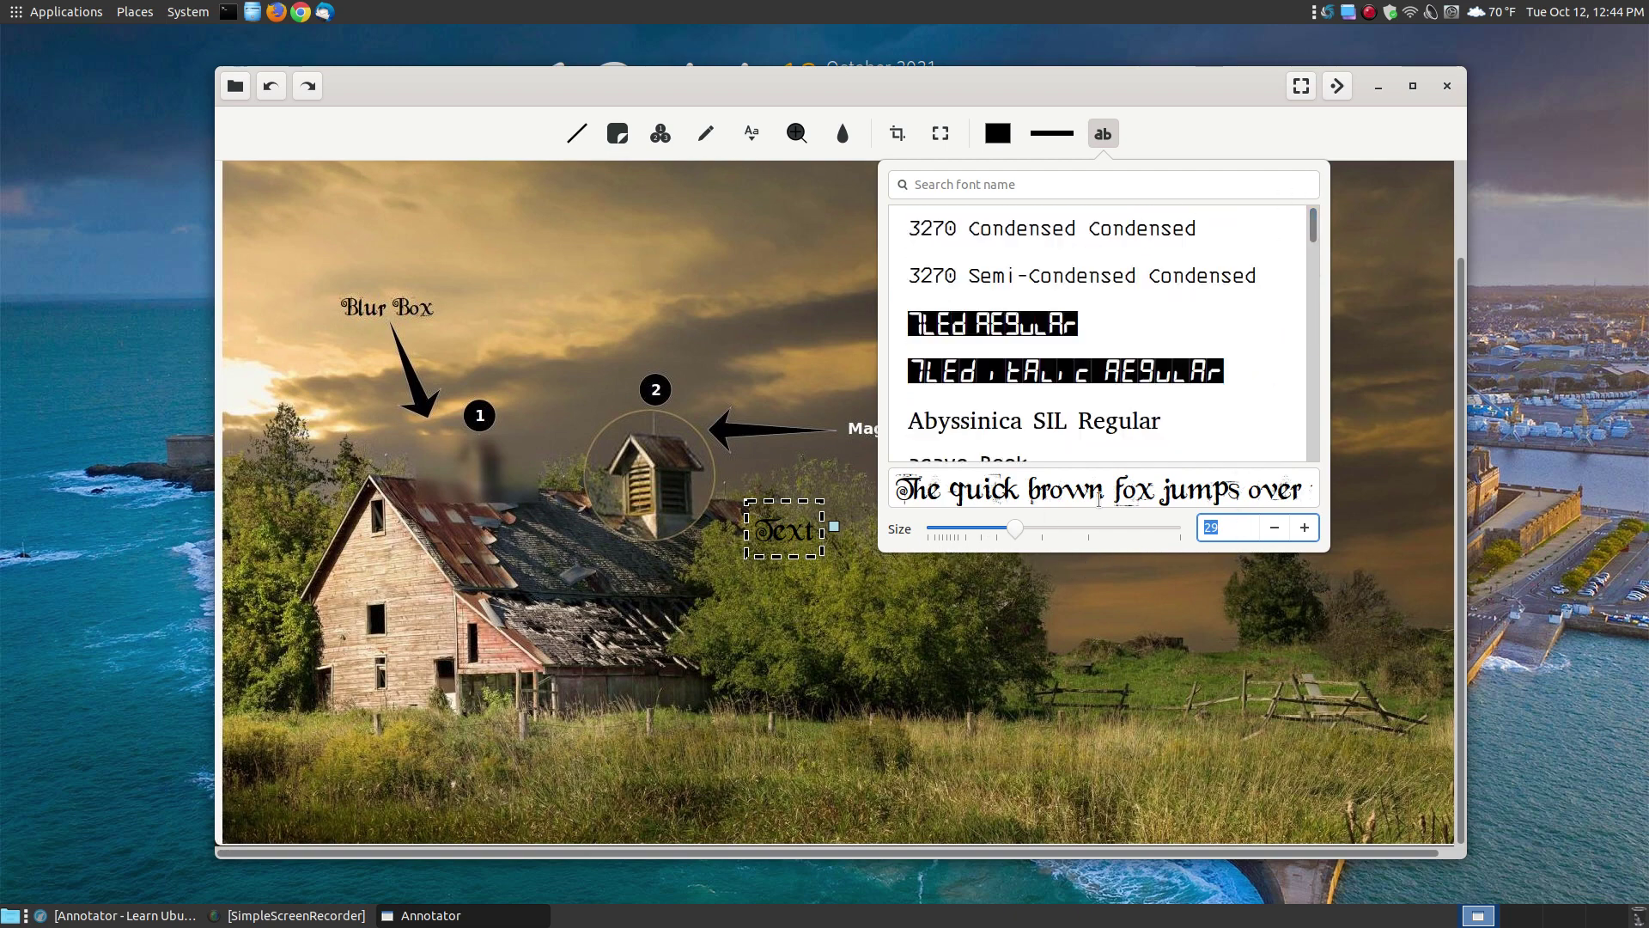
{"action": "left_click", "coordinate": [1180, 657]}
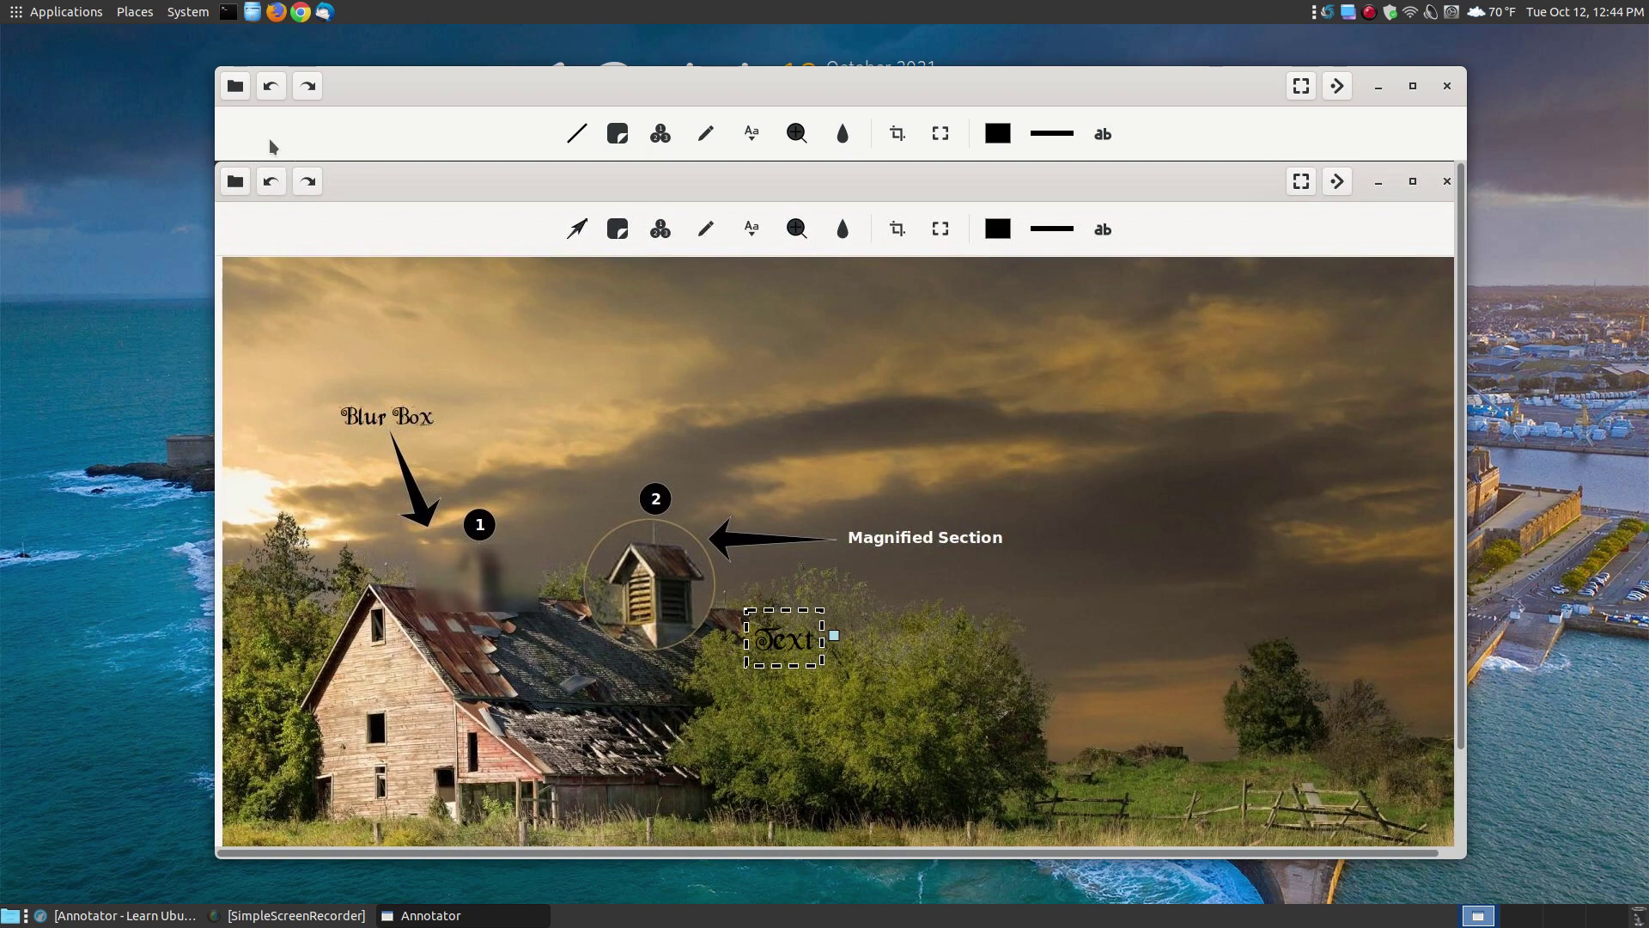
{"action": "left_click", "coordinate": [270, 85]}
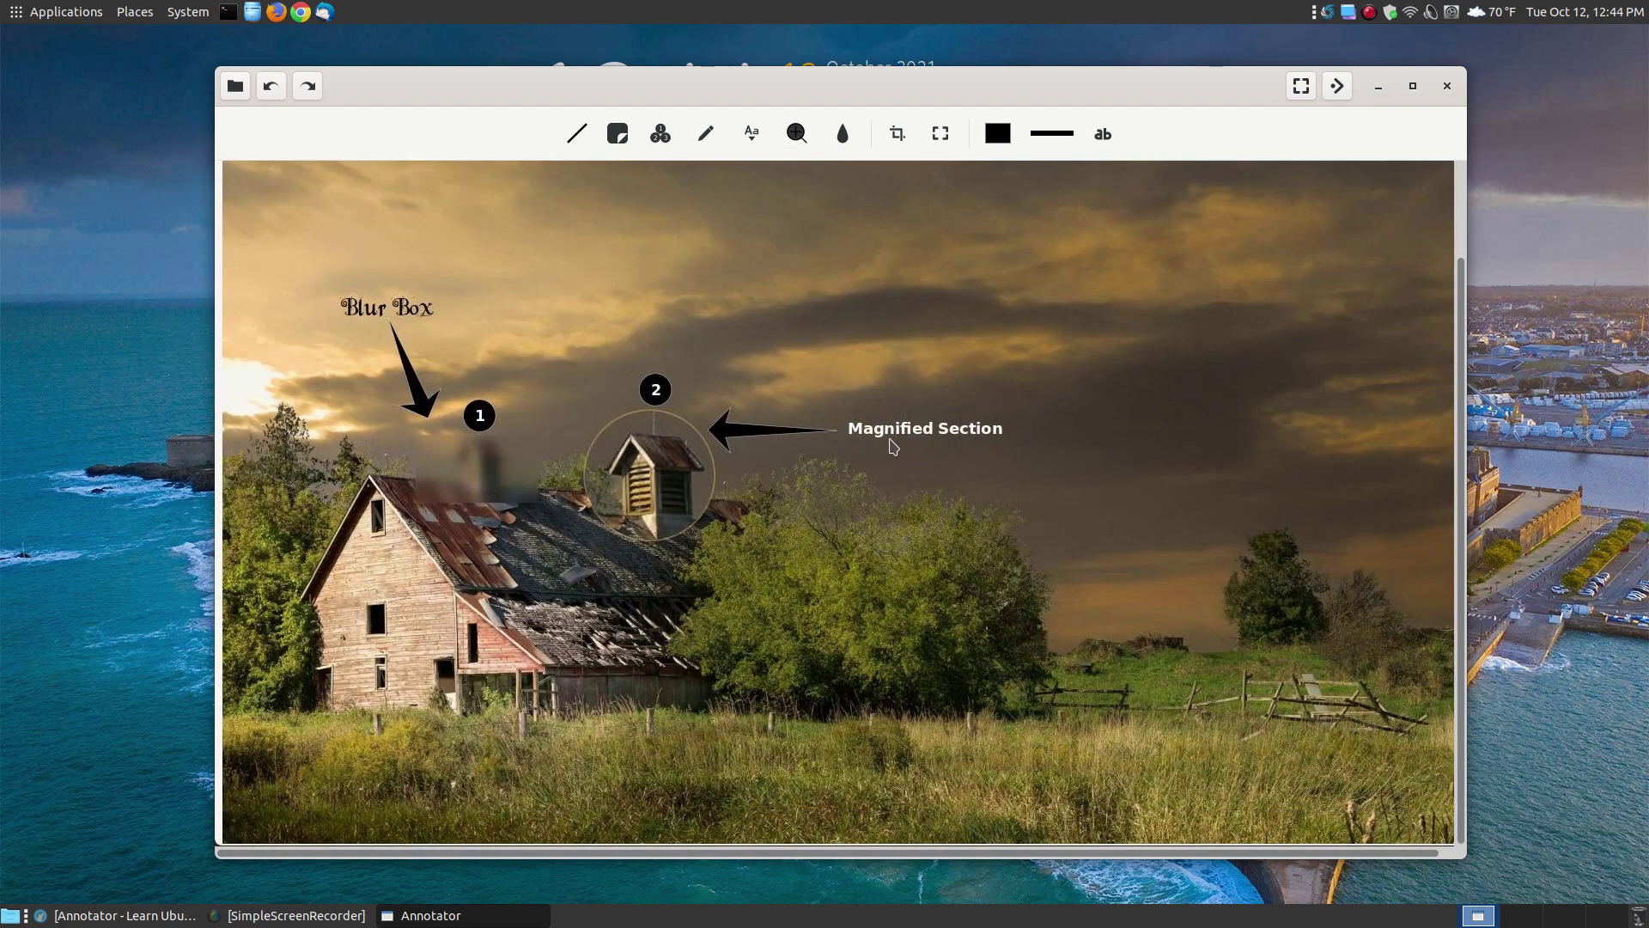
Step: Add a magnifier circle and drag it up into the right-hand sky
{"action": "left_click", "coordinate": [805, 132]}
{"action": "mouse_move", "coordinate": [843, 515]}
{"action": "left_mouse_down"}
{"action": "mouse_move", "coordinate": [928, 443]}
{"action": "mouse_move", "coordinate": [902, 398]}
{"action": "mouse_move", "coordinate": [889, 434]}
{"action": "mouse_move", "coordinate": [472, 534]}
{"action": "mouse_move", "coordinate": [397, 639]}
{"action": "mouse_move", "coordinate": [296, 462]}
{"action": "mouse_move", "coordinate": [1033, 678]}
{"action": "mouse_move", "coordinate": [1329, 729]}
{"action": "mouse_move", "coordinate": [1281, 559]}
{"action": "mouse_move", "coordinate": [1215, 607]}
{"action": "mouse_move", "coordinate": [777, 310]}
{"action": "mouse_move", "coordinate": [911, 286]}
{"action": "mouse_move", "coordinate": [1089, 493]}
{"action": "mouse_move", "coordinate": [894, 615]}
{"action": "mouse_move", "coordinate": [615, 467]}
{"action": "mouse_move", "coordinate": [650, 475]}
{"action": "left_mouse_up"}
{"action": "mouse_move", "coordinate": [501, 451]}
{"action": "left_mouse_down"}
{"action": "mouse_move", "coordinate": [471, 460]}
{"action": "mouse_move", "coordinate": [410, 318]}
{"action": "mouse_move", "coordinate": [369, 301]}
{"action": "mouse_move", "coordinate": [1163, 301]}
{"action": "mouse_move", "coordinate": [1041, 616]}
{"action": "mouse_move", "coordinate": [454, 661]}
{"action": "mouse_move", "coordinate": [442, 714]}
{"action": "mouse_move", "coordinate": [341, 519]}
{"action": "mouse_move", "coordinate": [1135, 315]}
{"action": "mouse_move", "coordinate": [1121, 297]}
{"action": "left_mouse_up"}
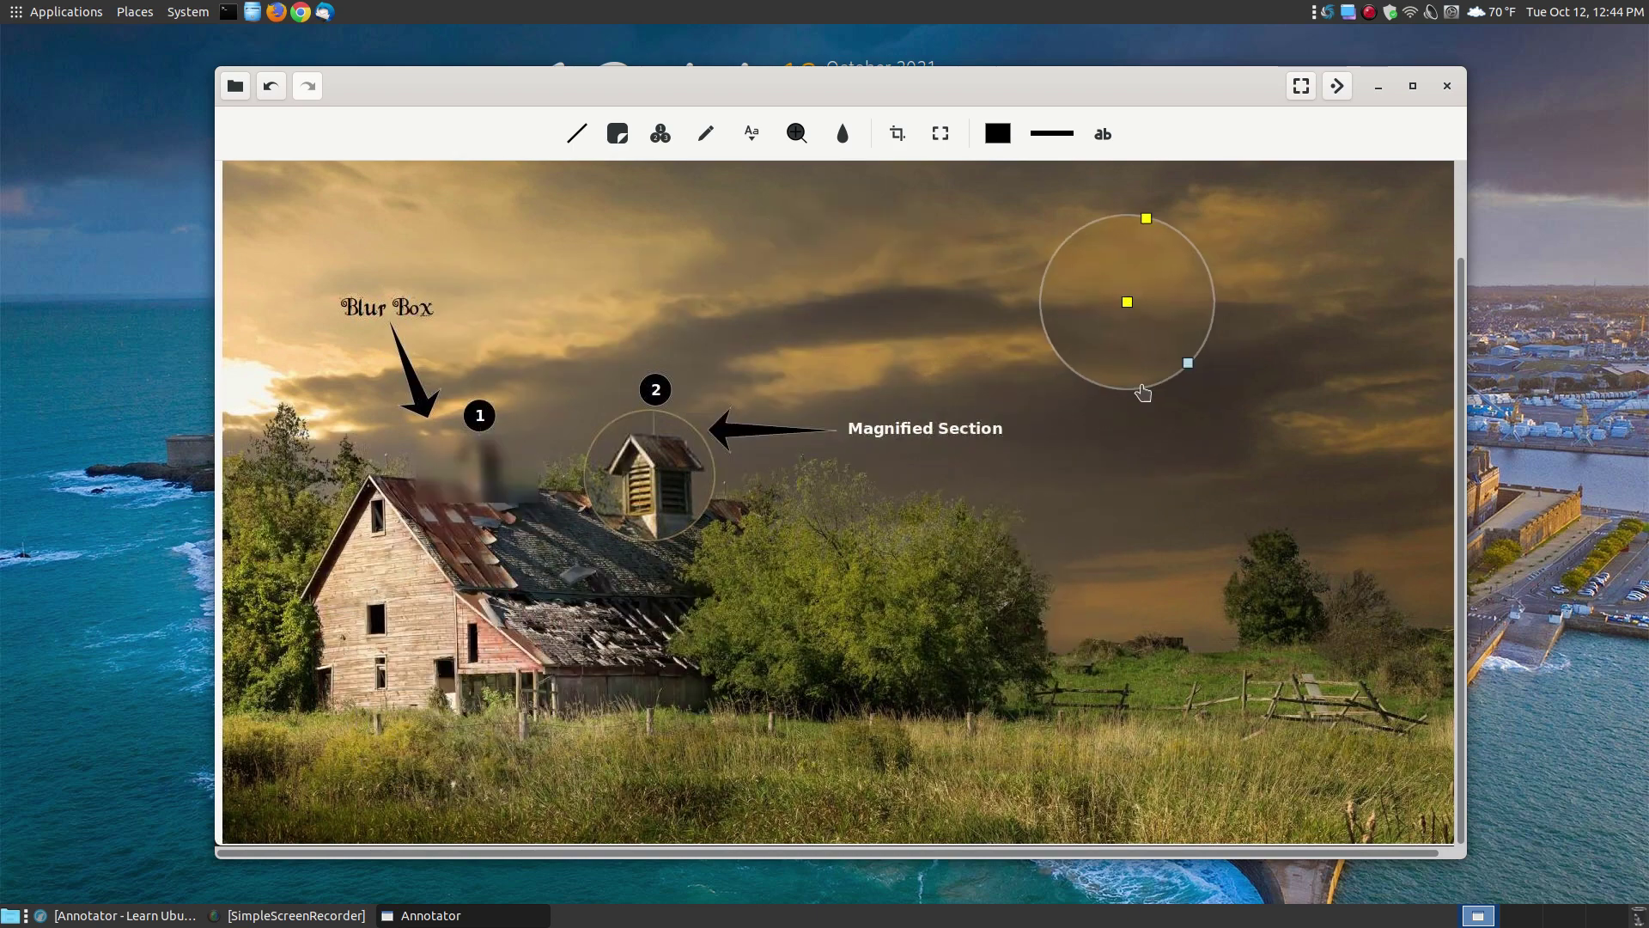
Step: Undo the magnifier circle and add a blur box to the photo
{"action": "left_click", "coordinate": [273, 87]}
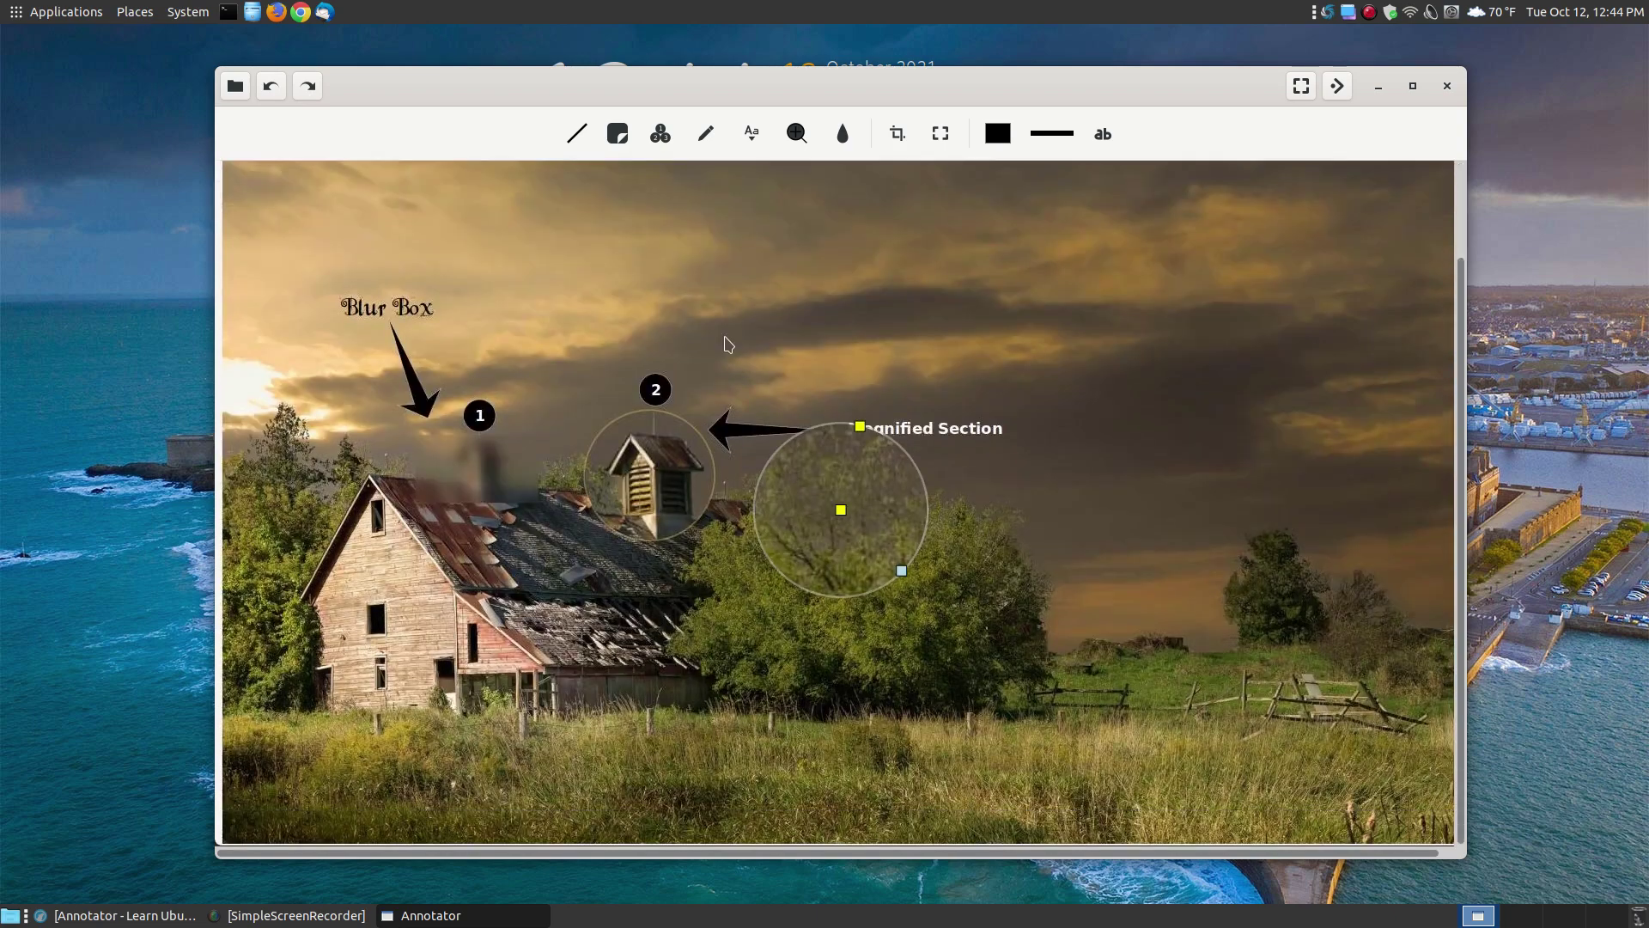
{"action": "left_click", "coordinate": [273, 89]}
{"action": "scroll", "coordinate": [649, 395], "scroll_direction": "down", "scroll_amount": 3}
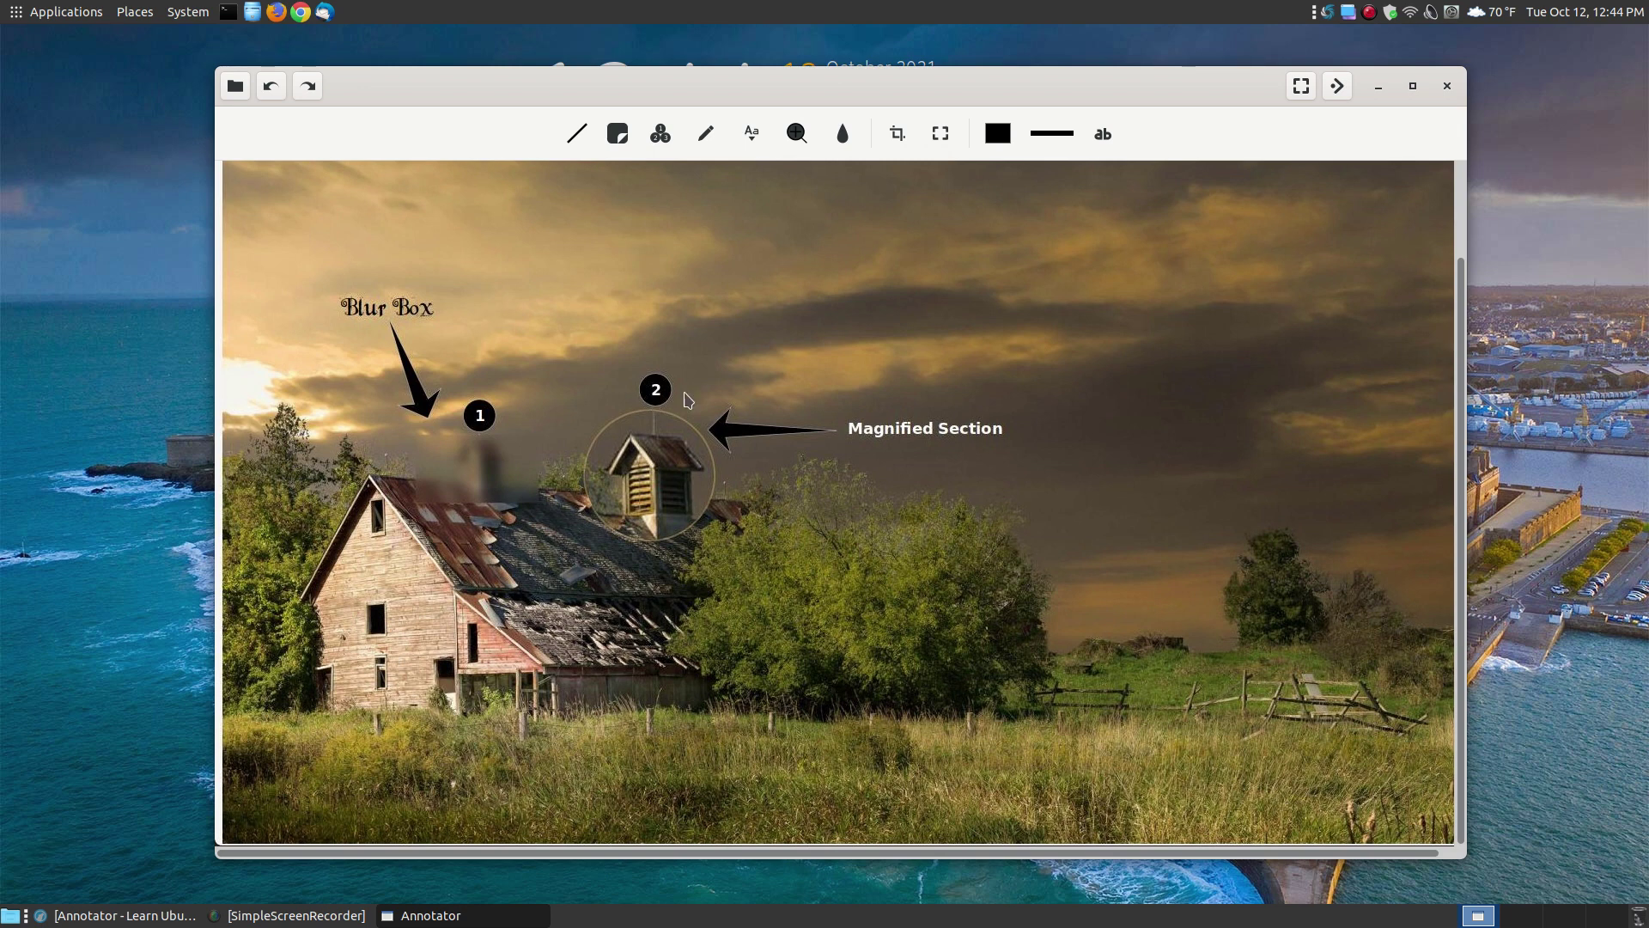
{"action": "left_click", "coordinate": [847, 138]}
Step: Drag the blur box onto the barn wall, then undo four times until it is gone
{"action": "left_click_drag", "start_coordinate": [863, 506], "coordinate": [380, 633]}
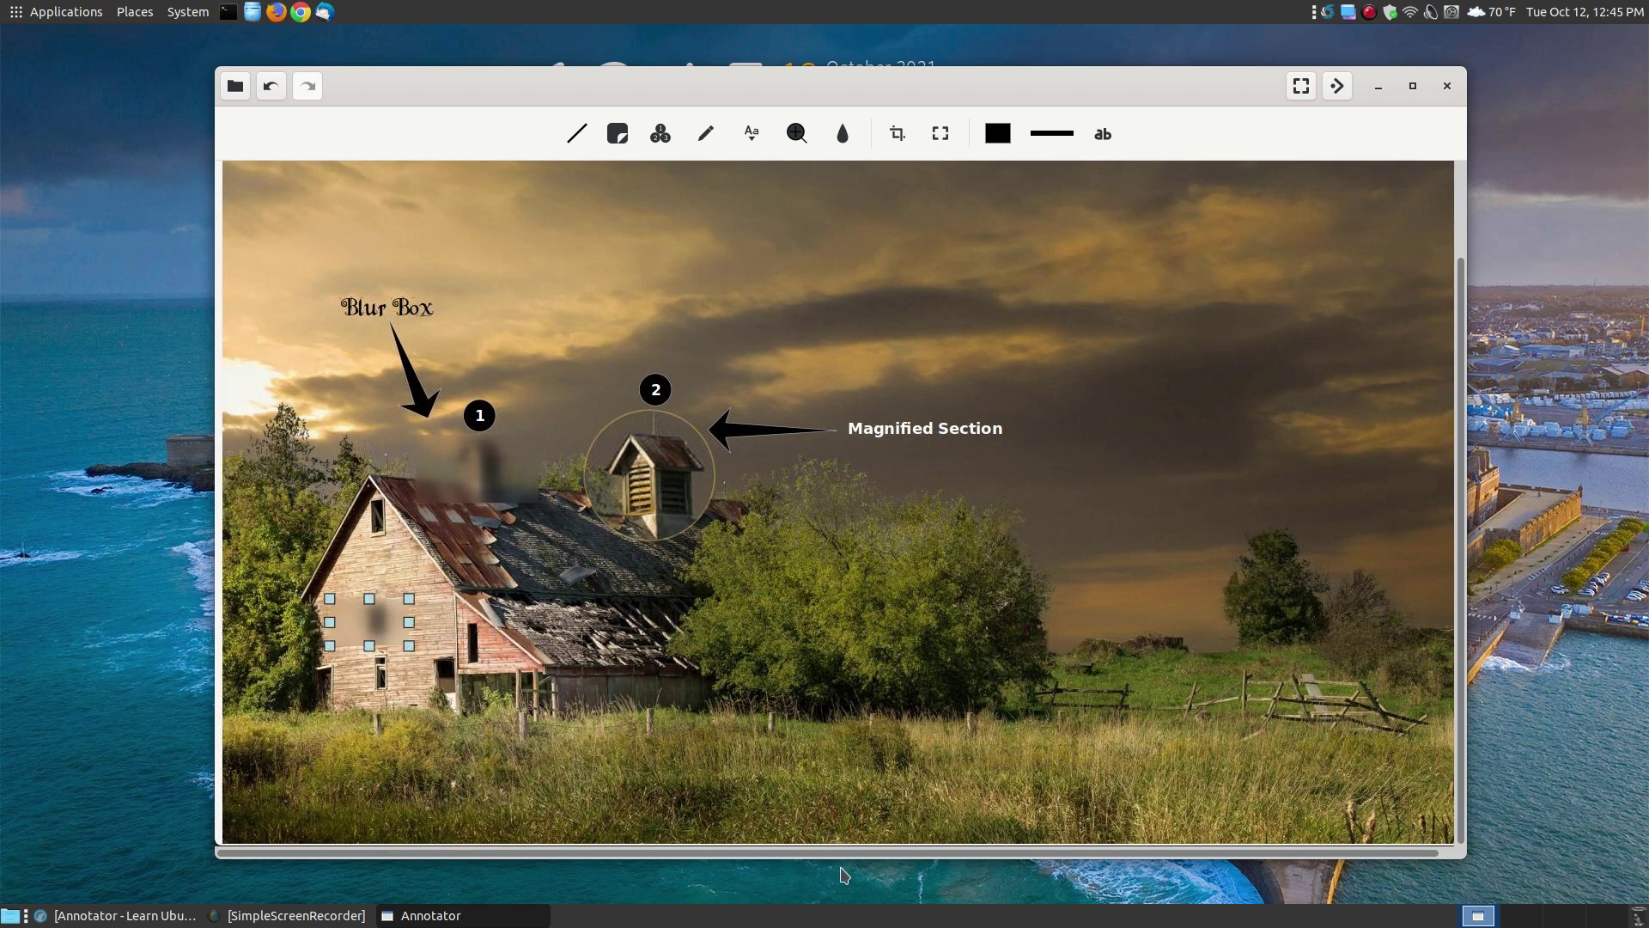
{"action": "left_click", "coordinate": [272, 87]}
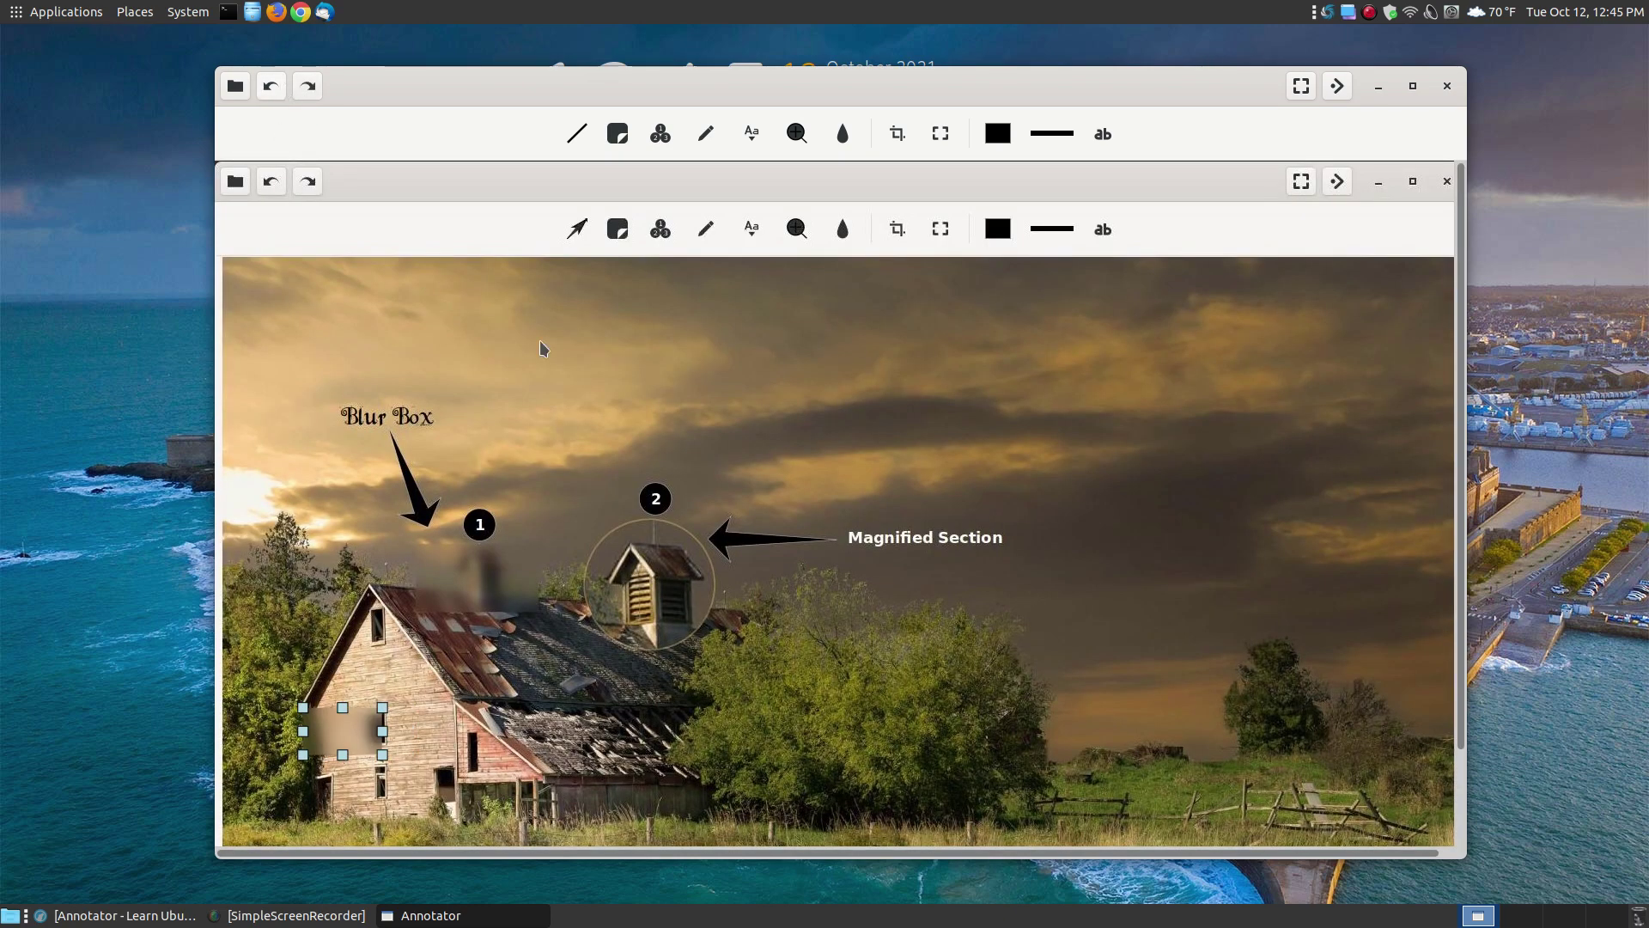
{"action": "left_click", "coordinate": [268, 86]}
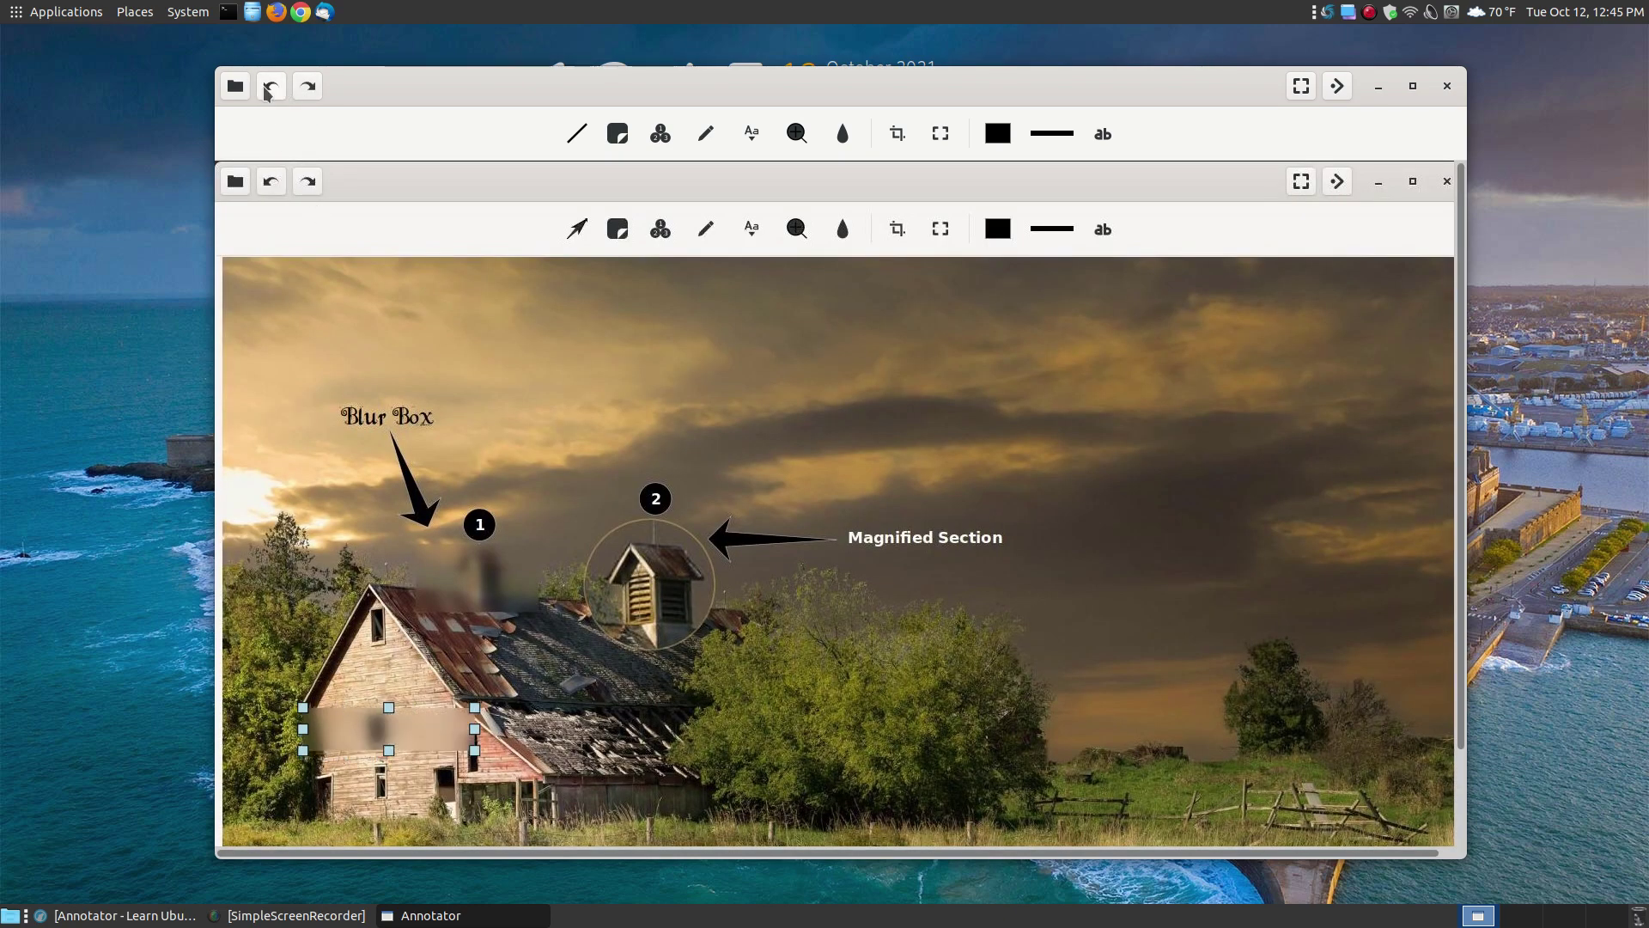
{"action": "left_click", "coordinate": [268, 86]}
{"action": "left_click", "coordinate": [268, 87]}
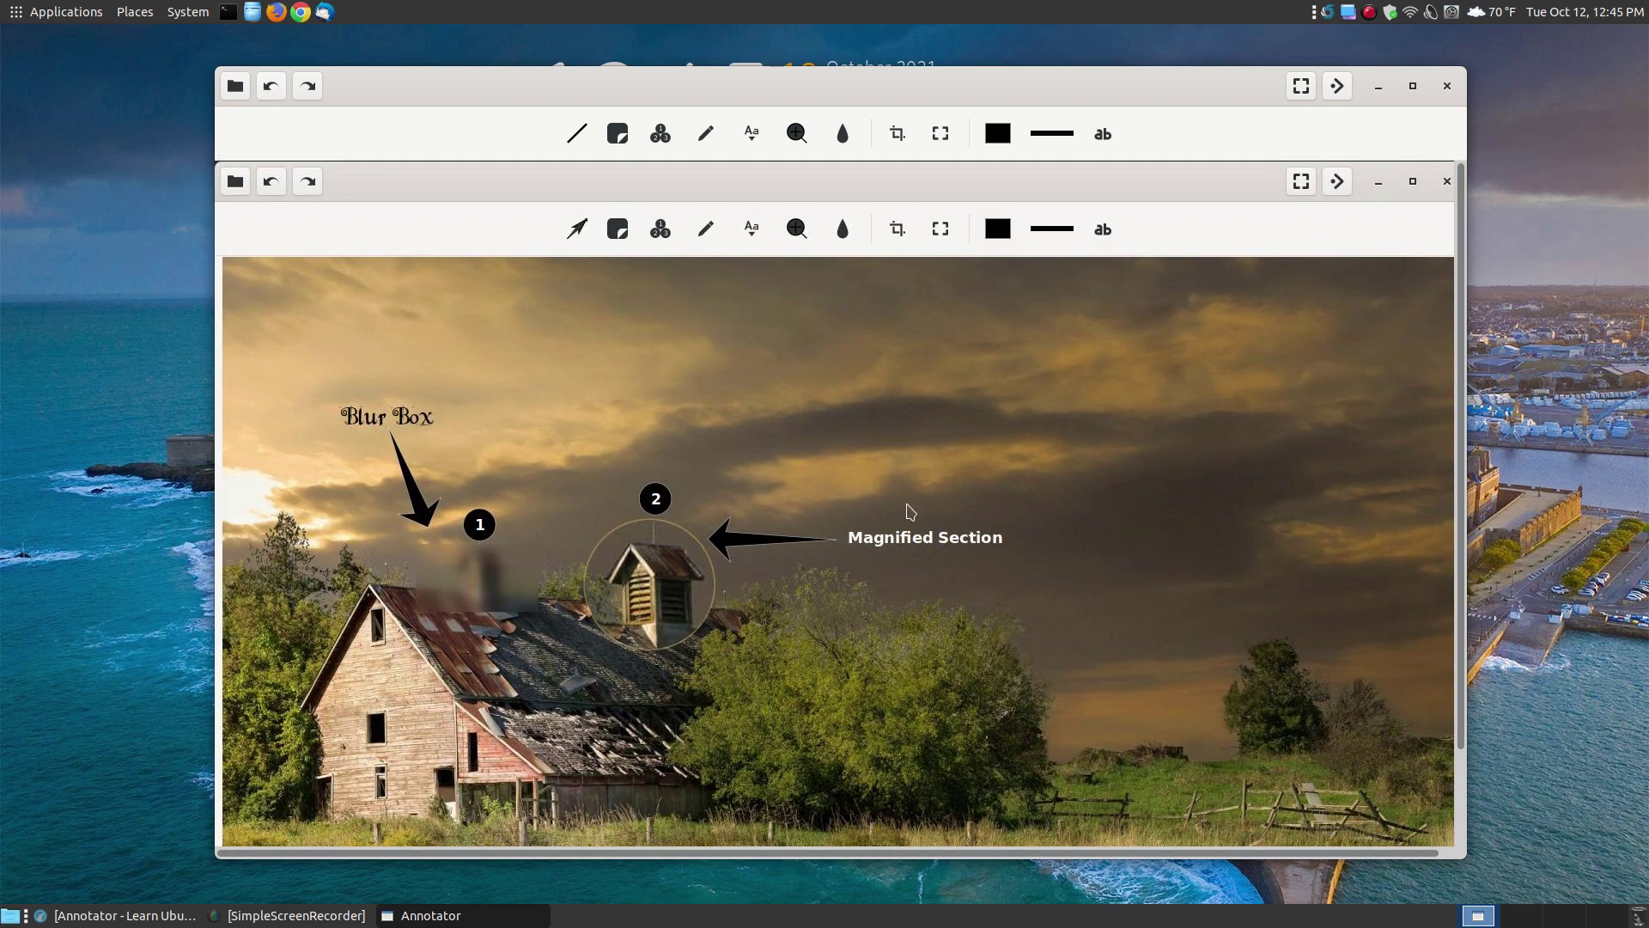